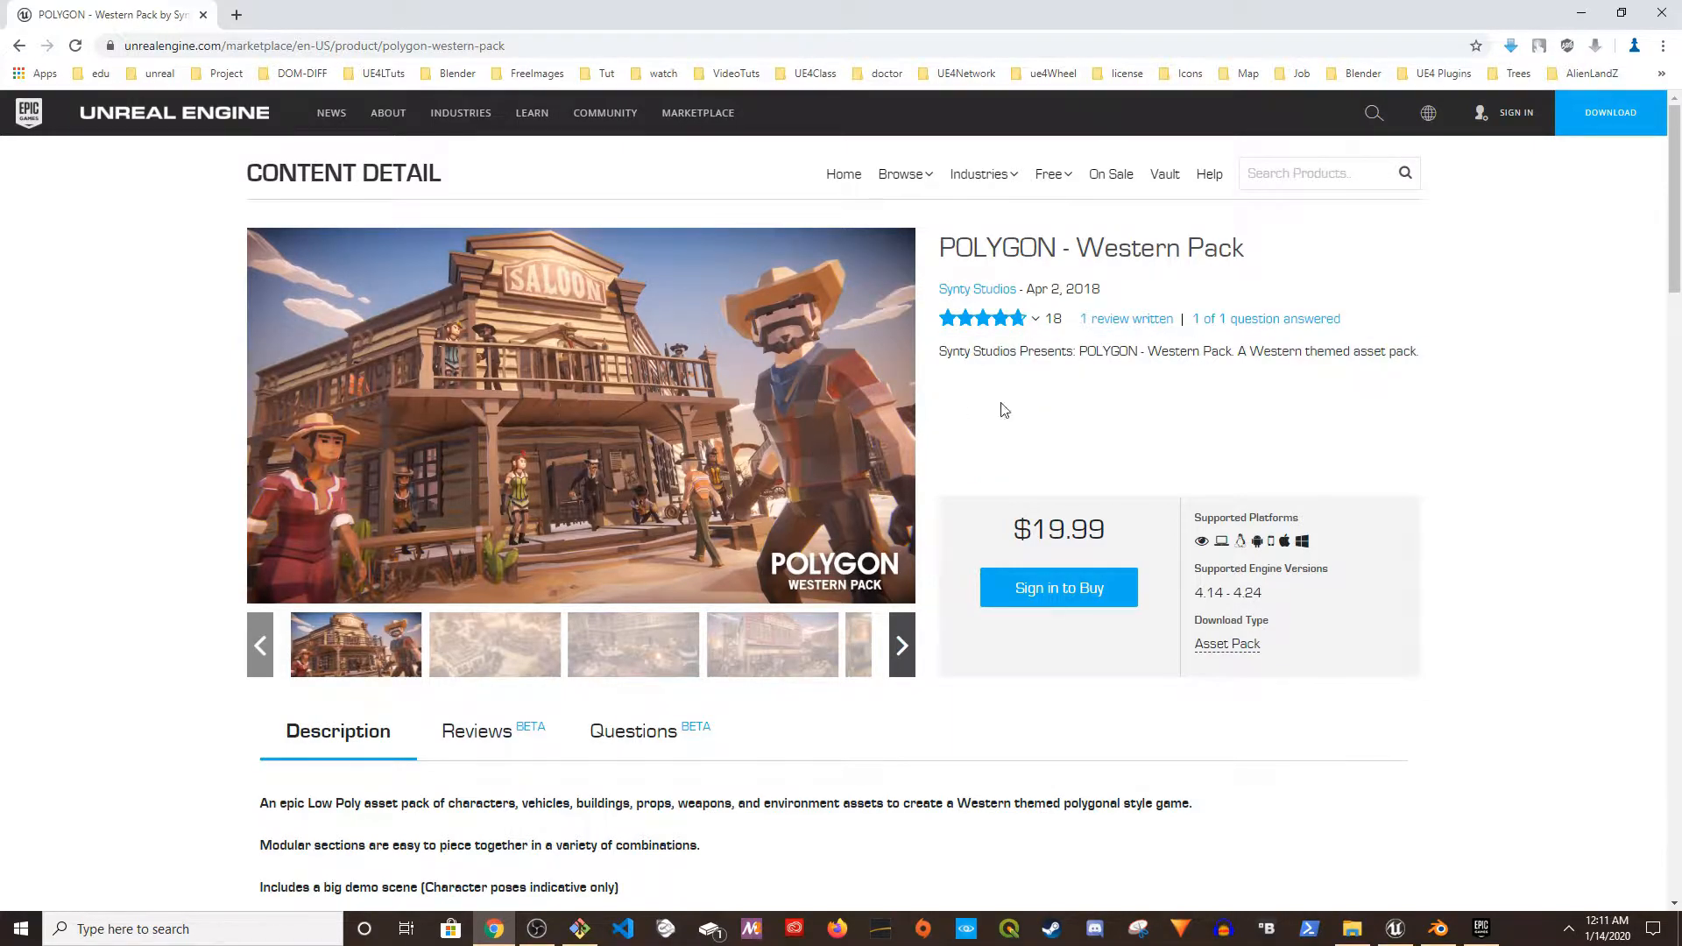
pyautogui.hotkey('alt', 'Tab')
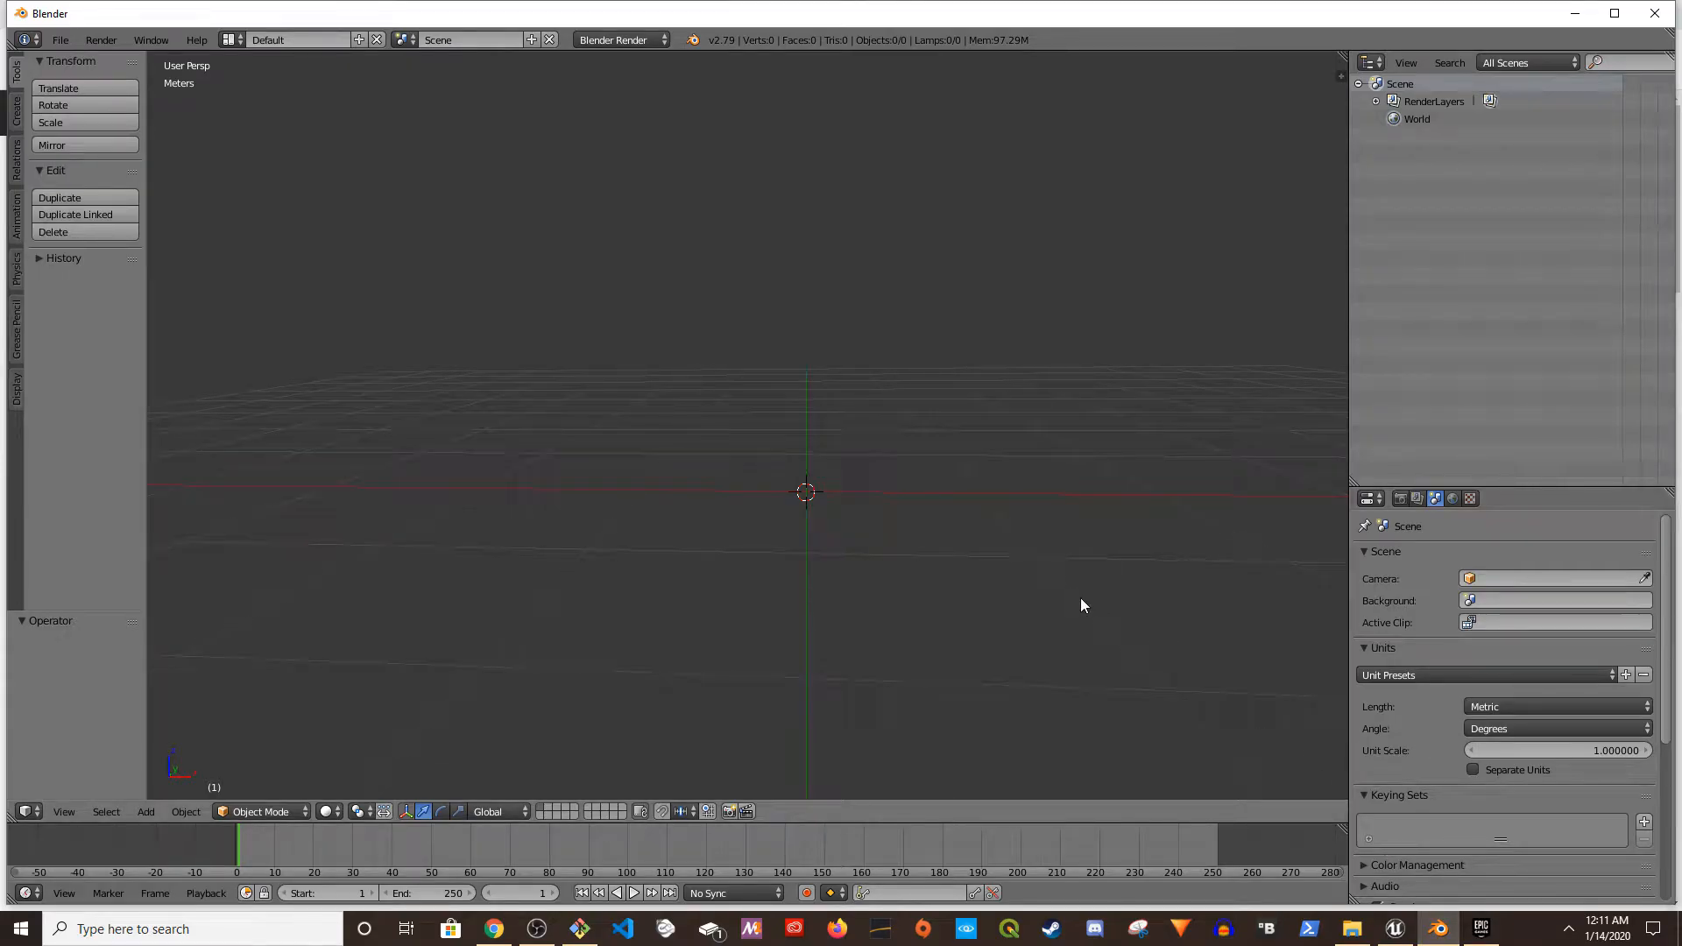
pyautogui.click(1396, 929)
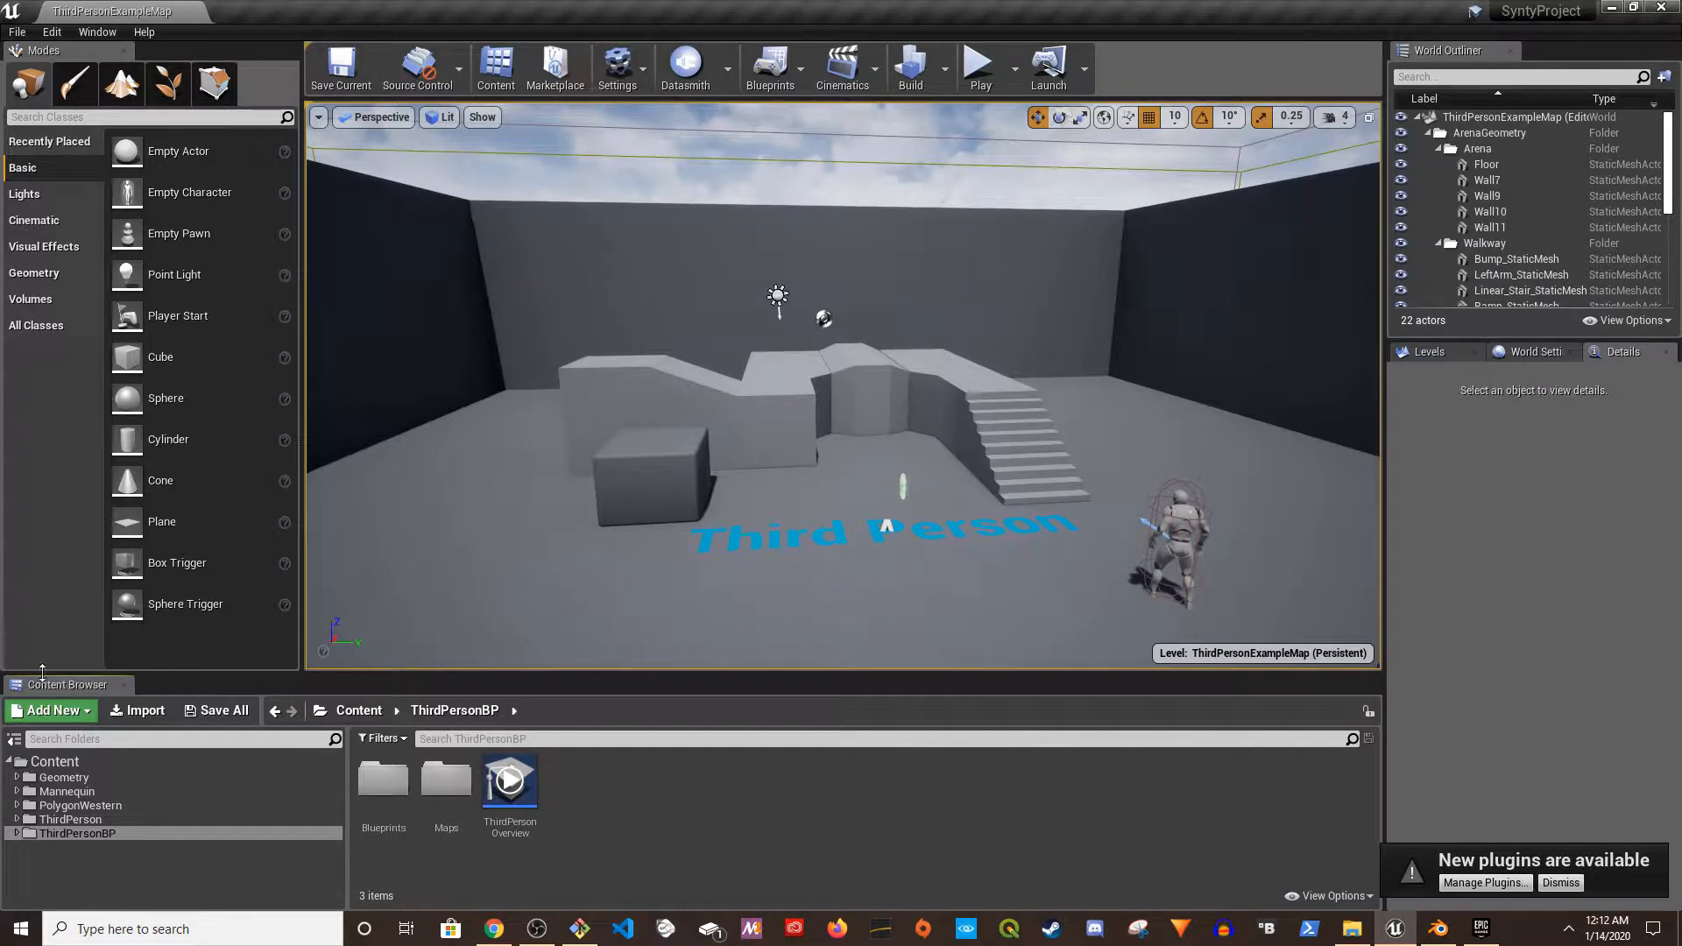
pyautogui.click(498, 934)
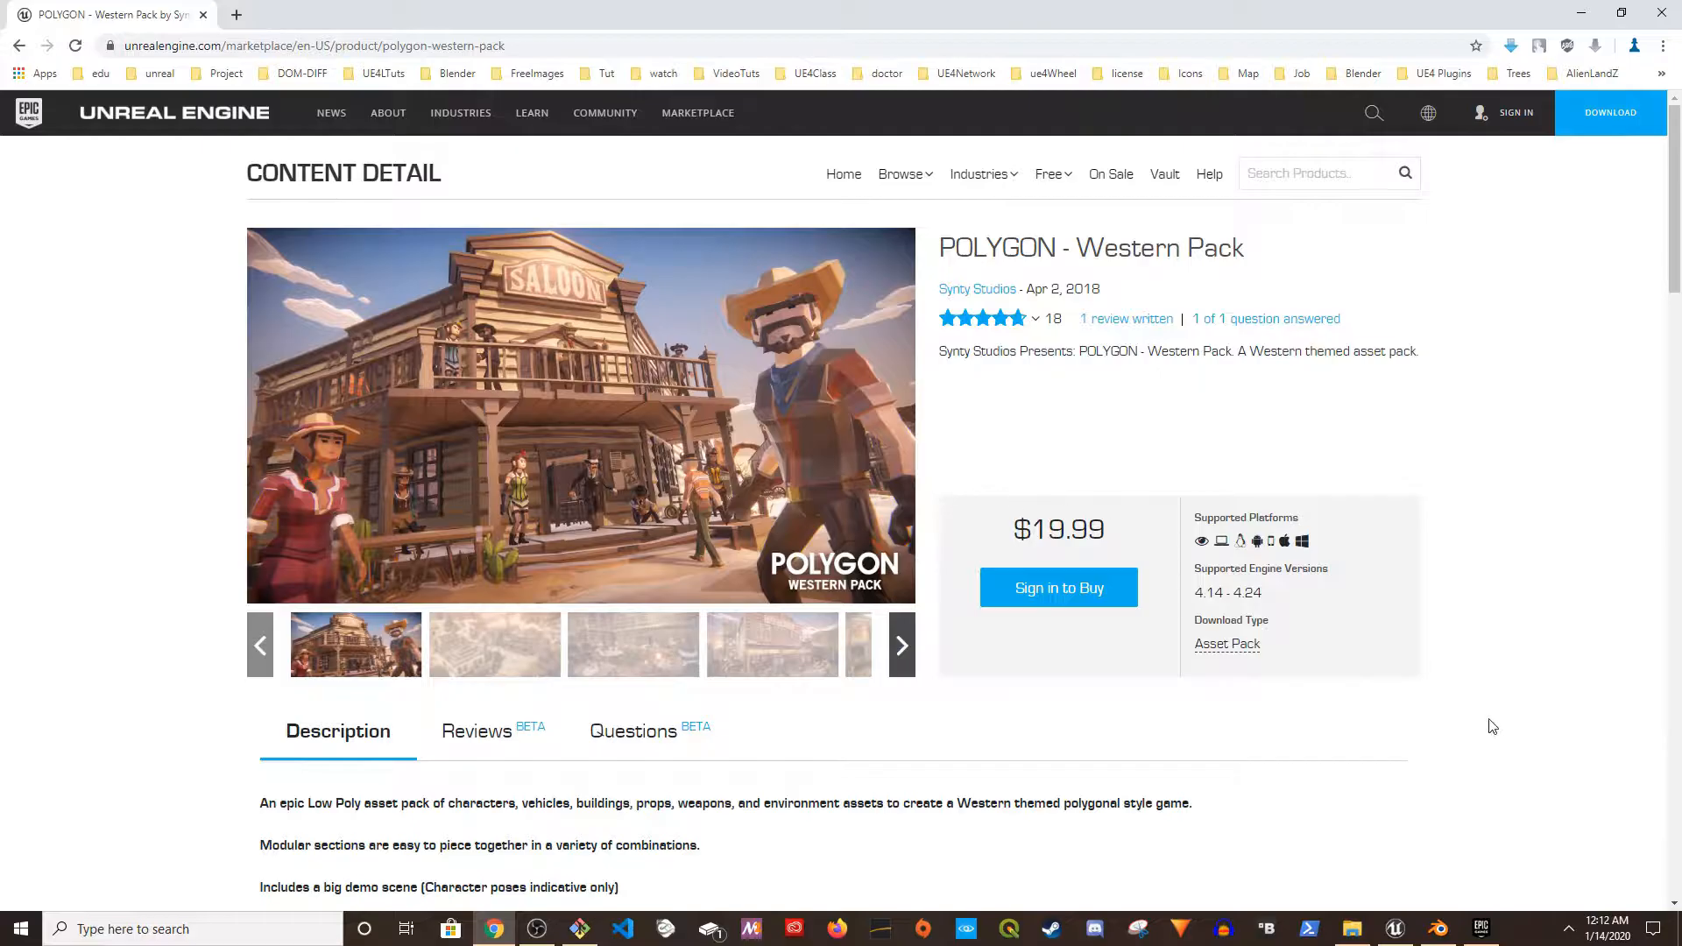
# - Switch to Unreal Editor and open the Characters folder inside PolygonWestern's Meshes content
pyautogui.click(1397, 927)
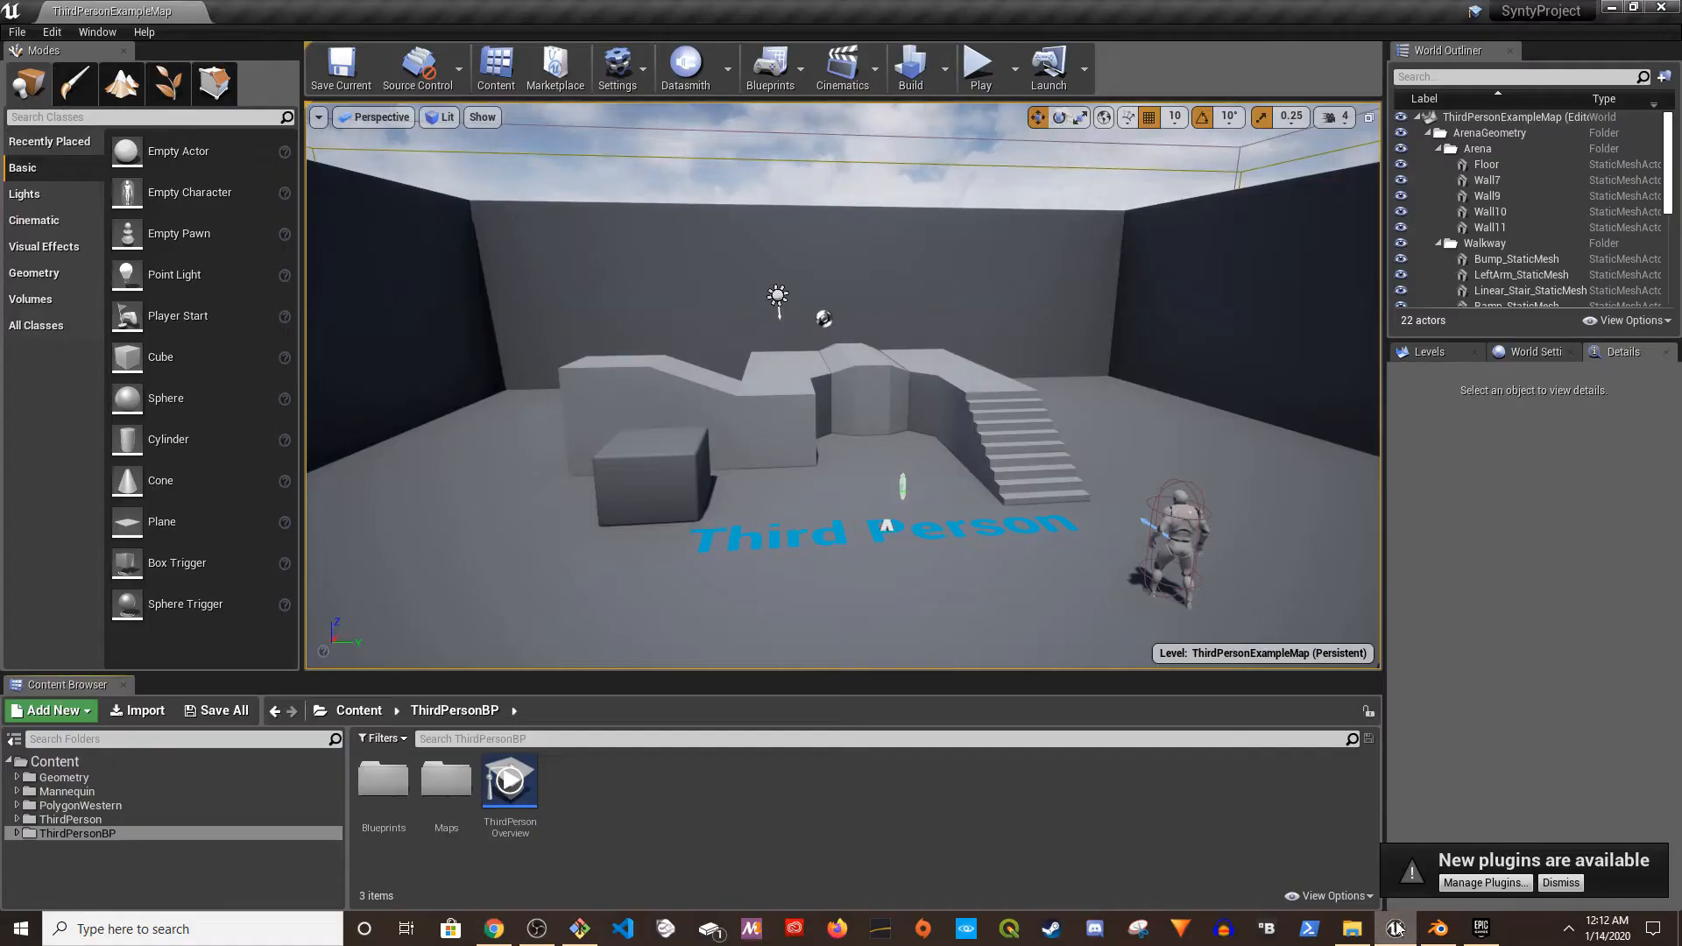
pyautogui.click(111, 808)
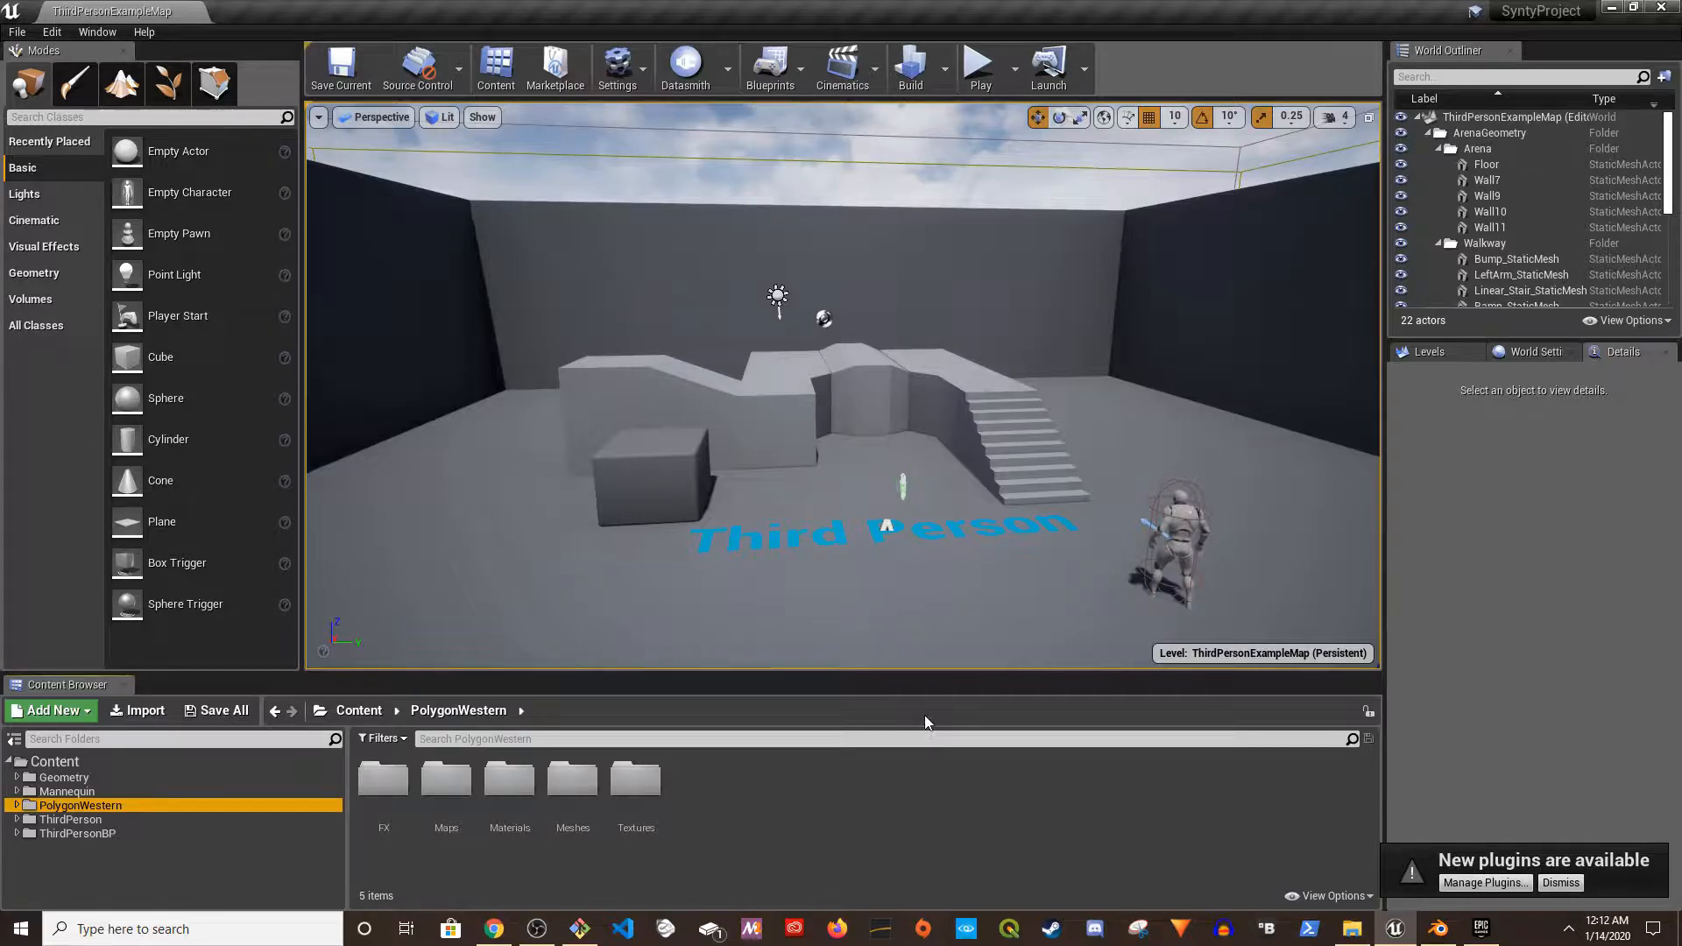
pyautogui.doubleClick(96, 808)
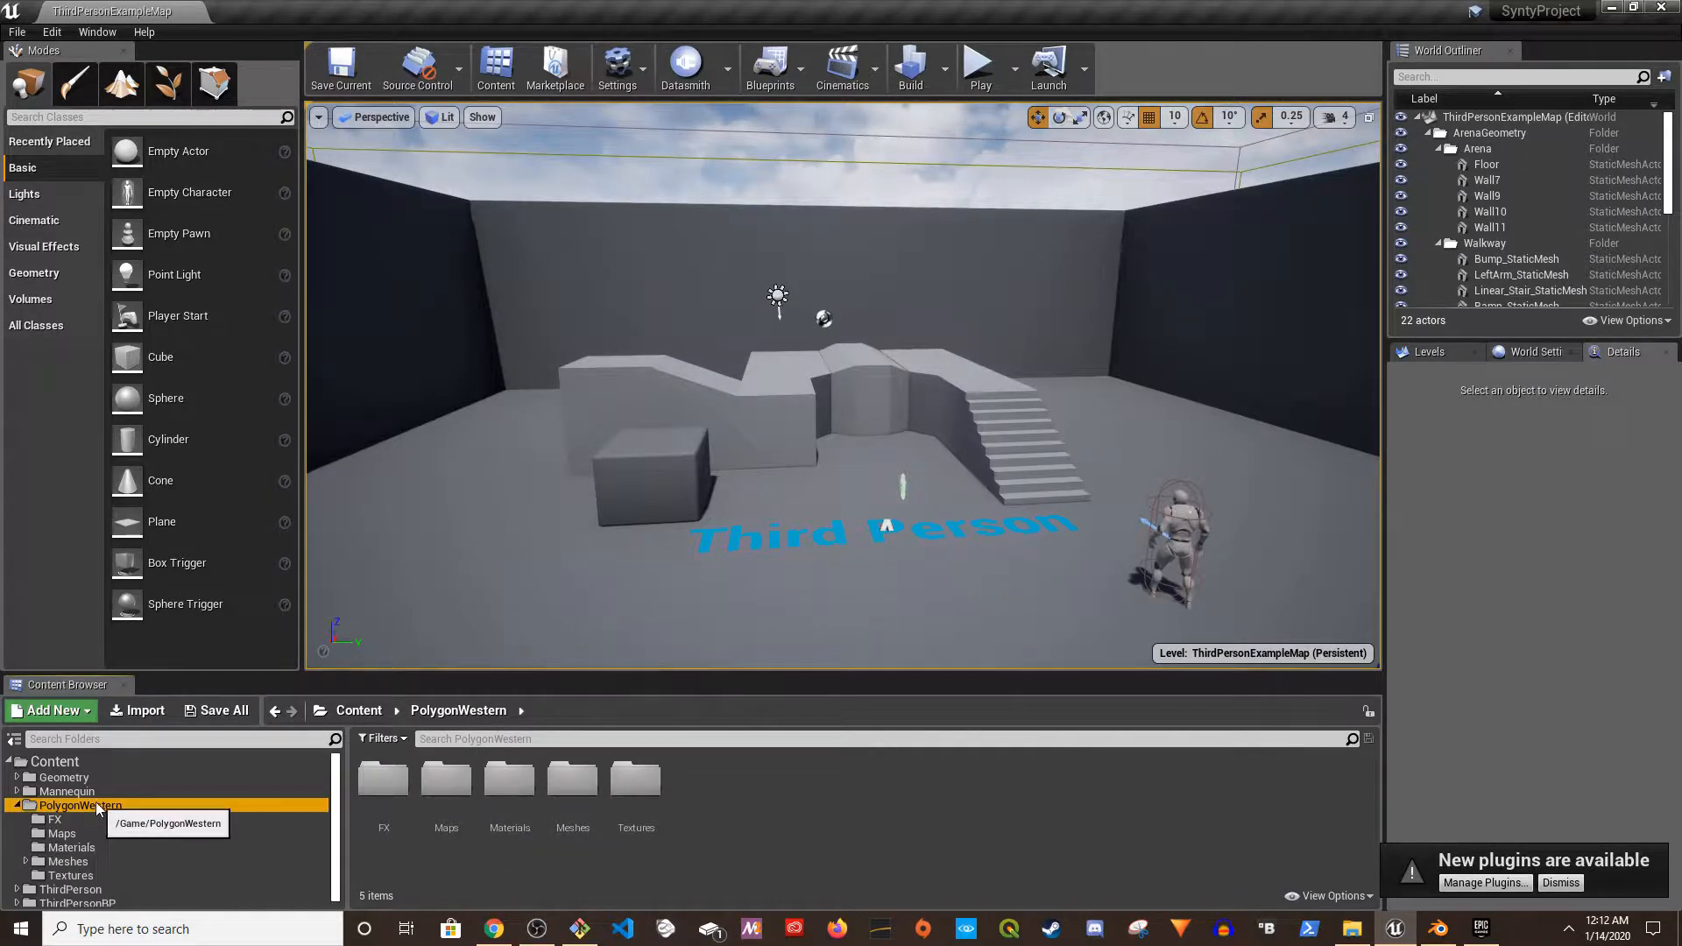
pyautogui.doubleClick(84, 862)
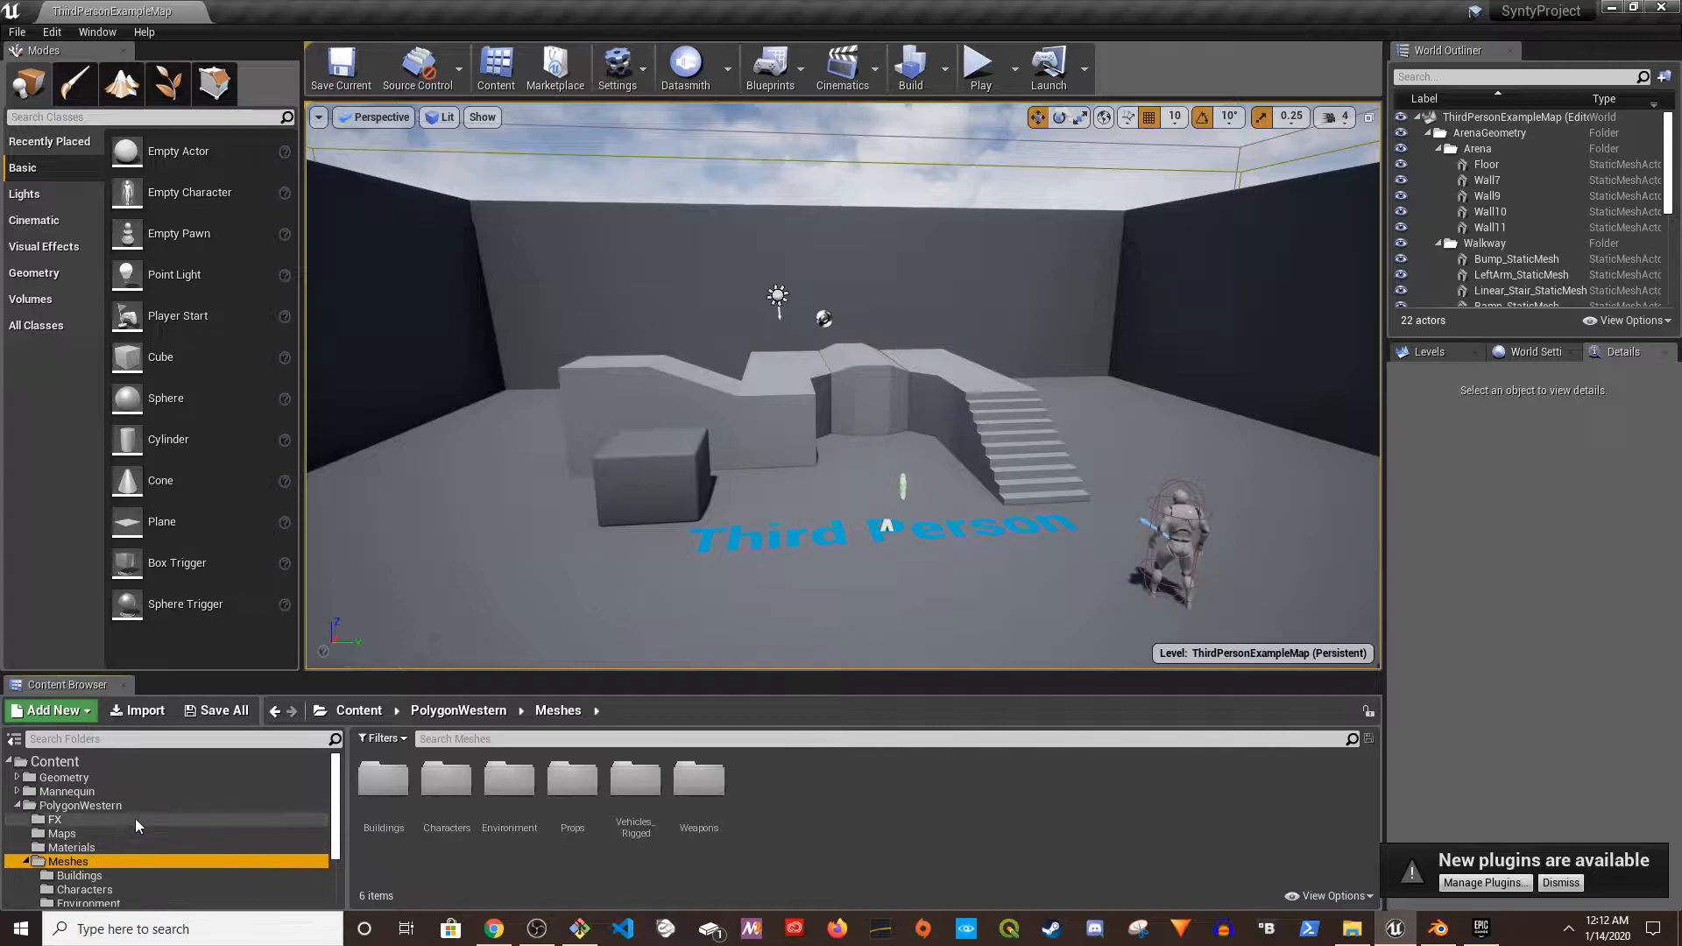
pyautogui.scroll(-3, 149, 810)
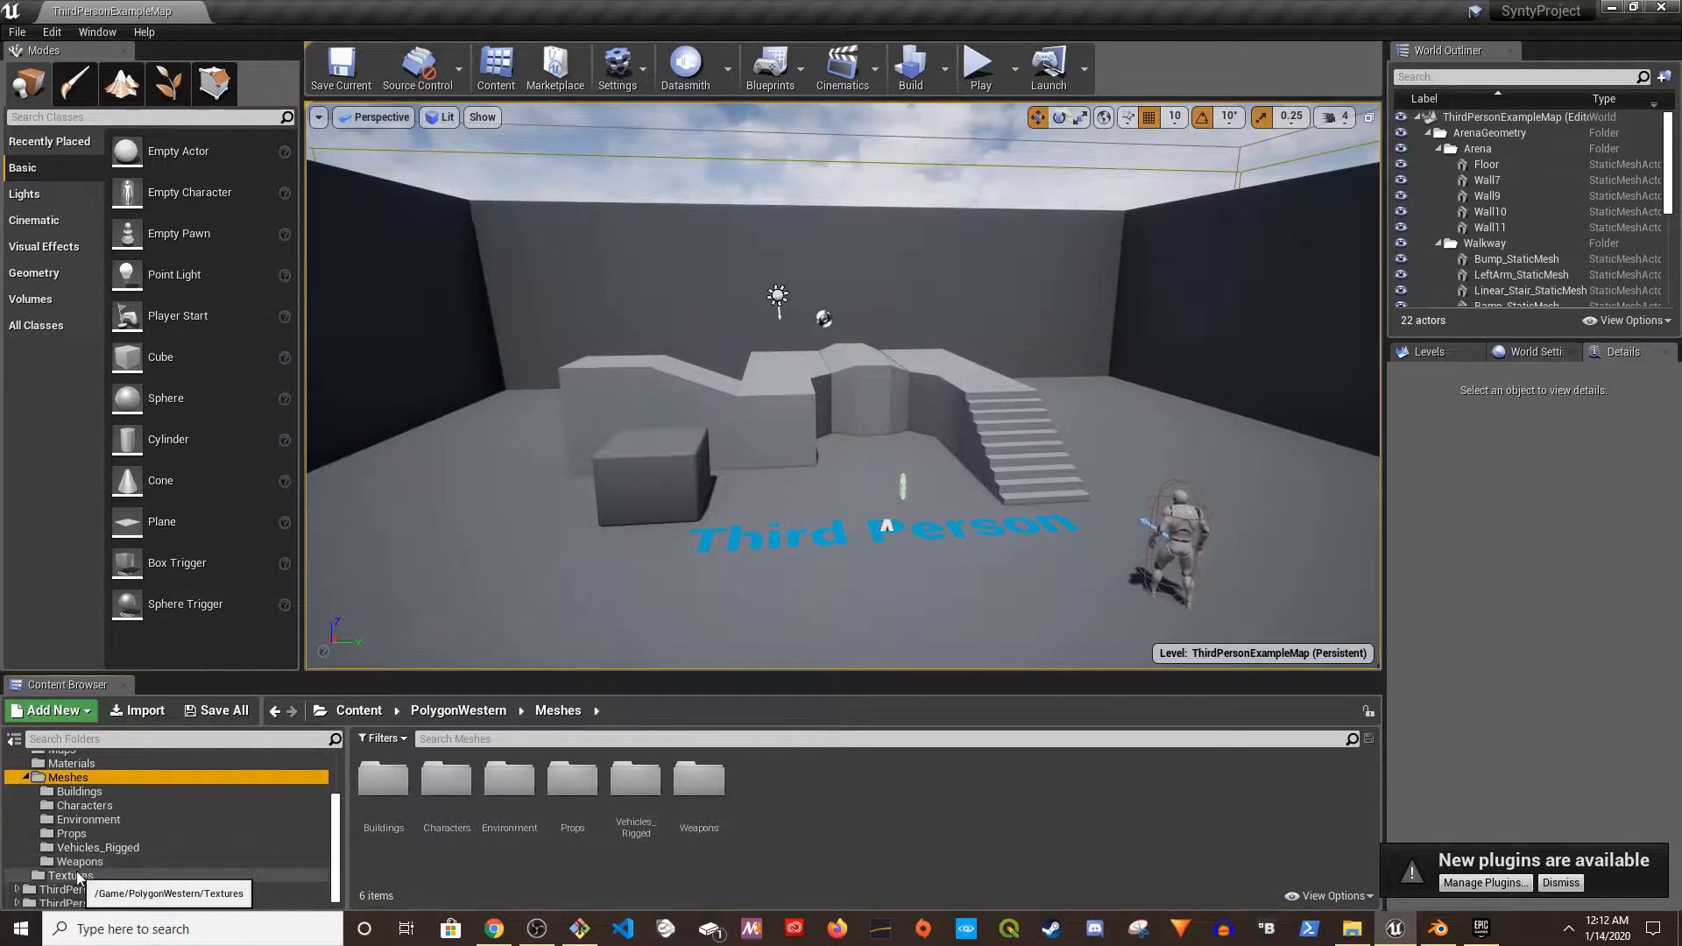
pyautogui.click(112, 805)
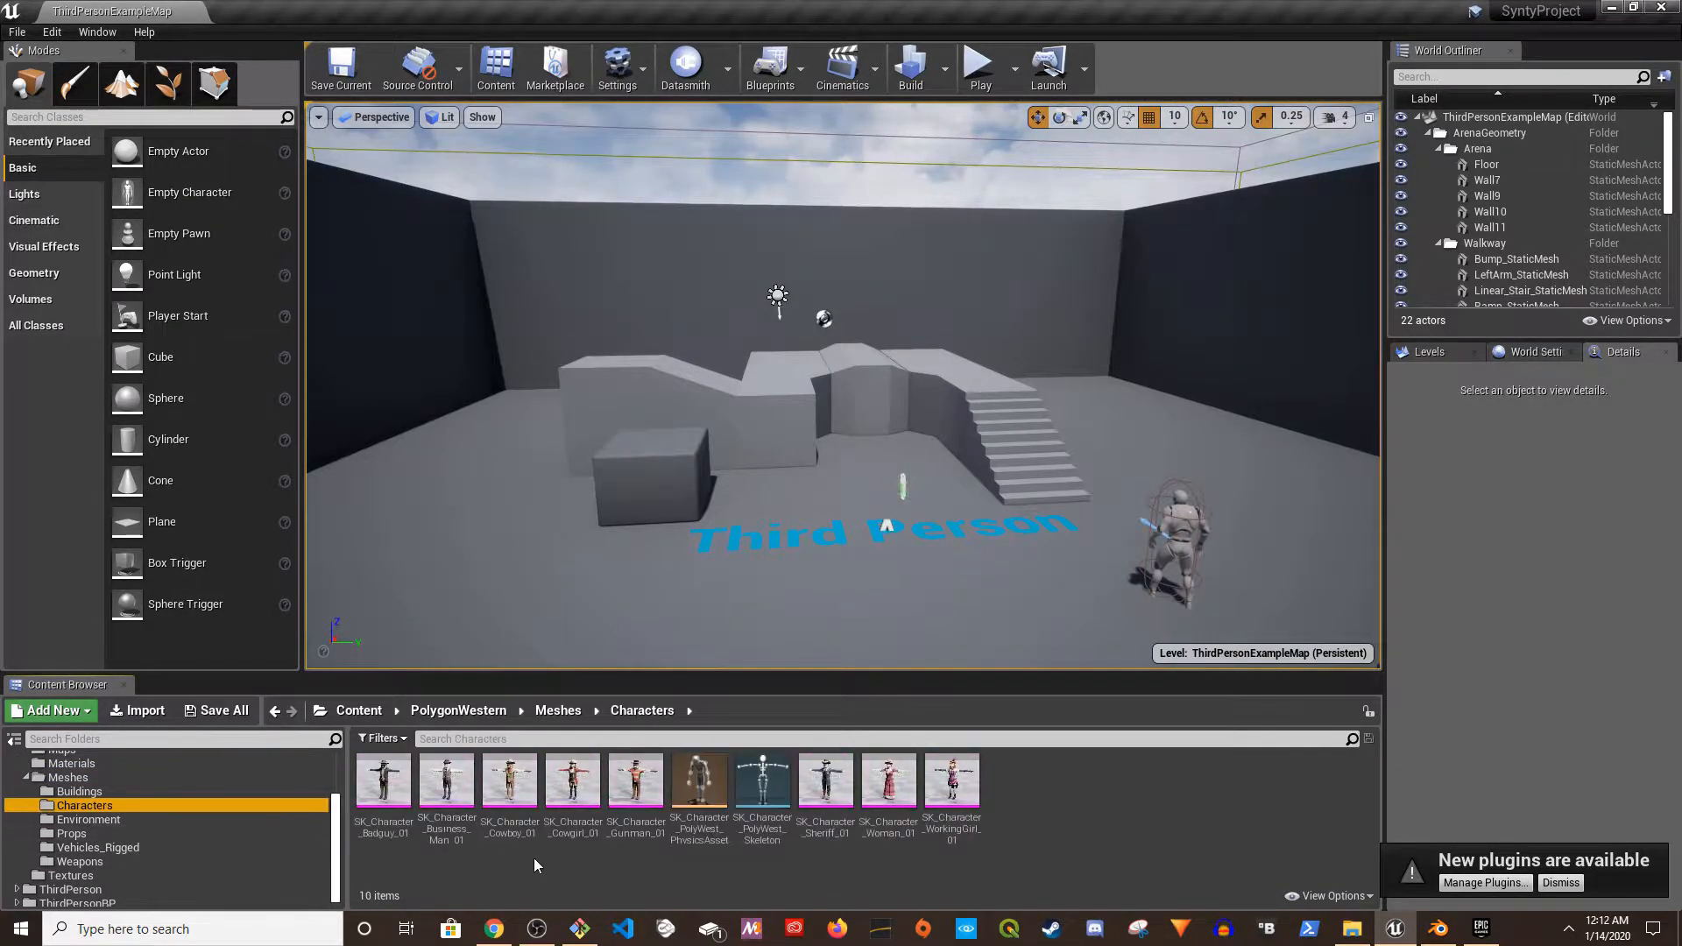
# - Inspect the SK_Character_Cowboy_01 skeletal mesh in its asset editor and return to the level
pyautogui.moveTo(509, 780); pyautogui.dragTo(588, 474)
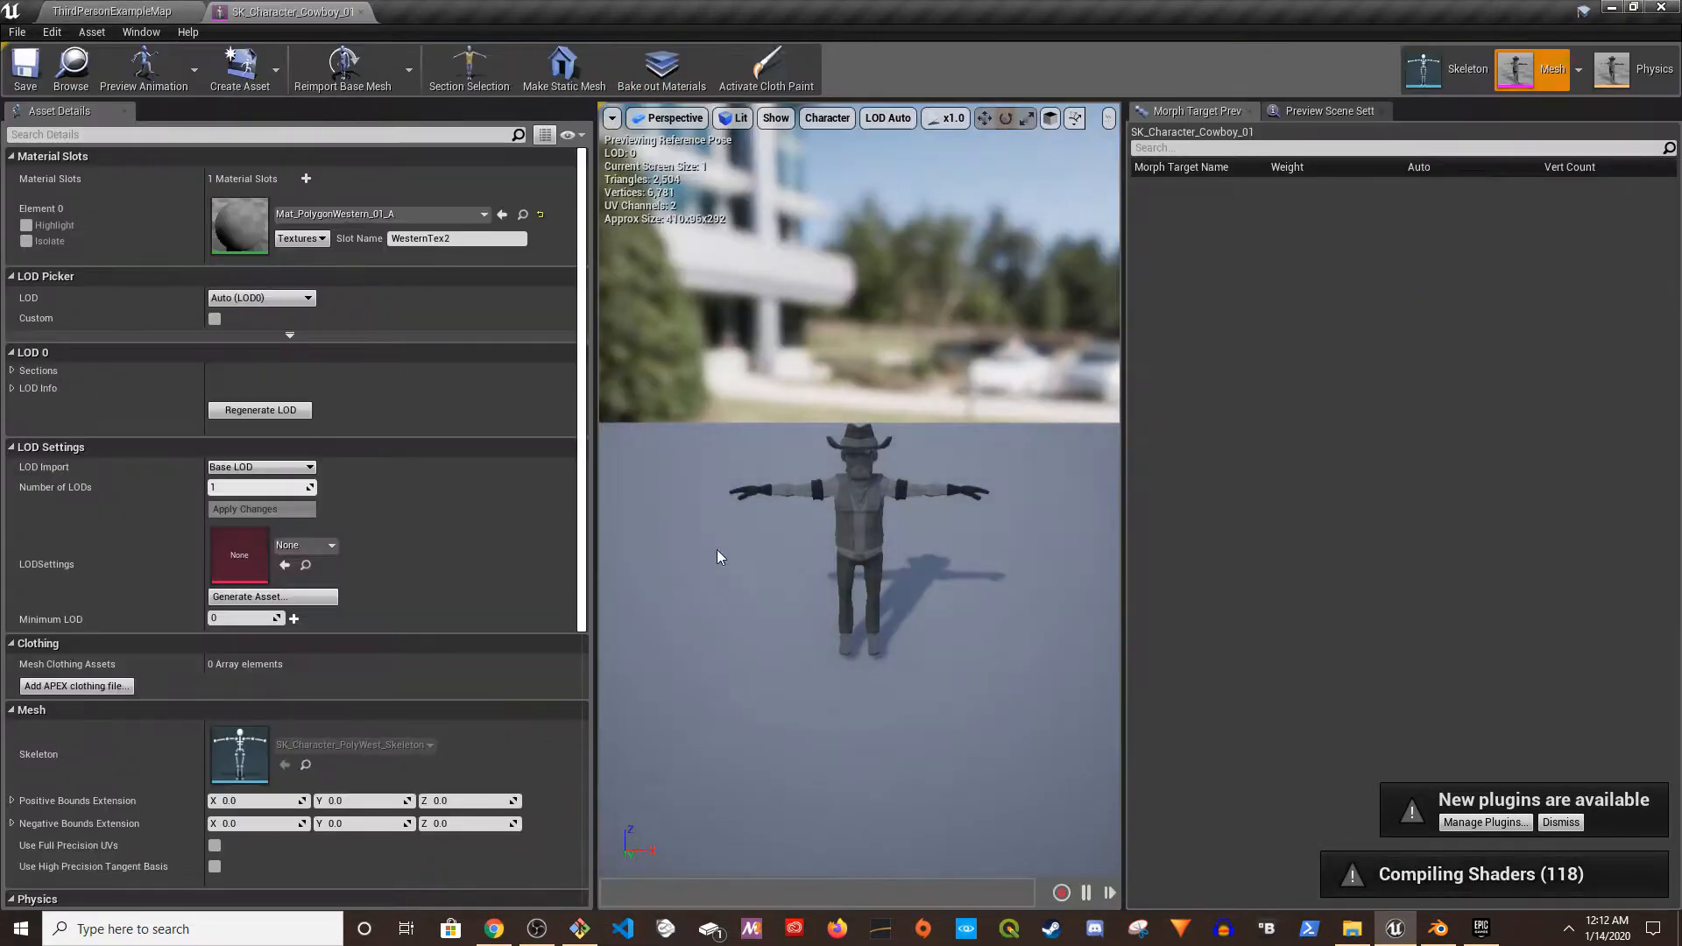
pyautogui.moveTo(1124, 524); pyautogui.dragTo(1367, 531)
pyautogui.click(131, 10)
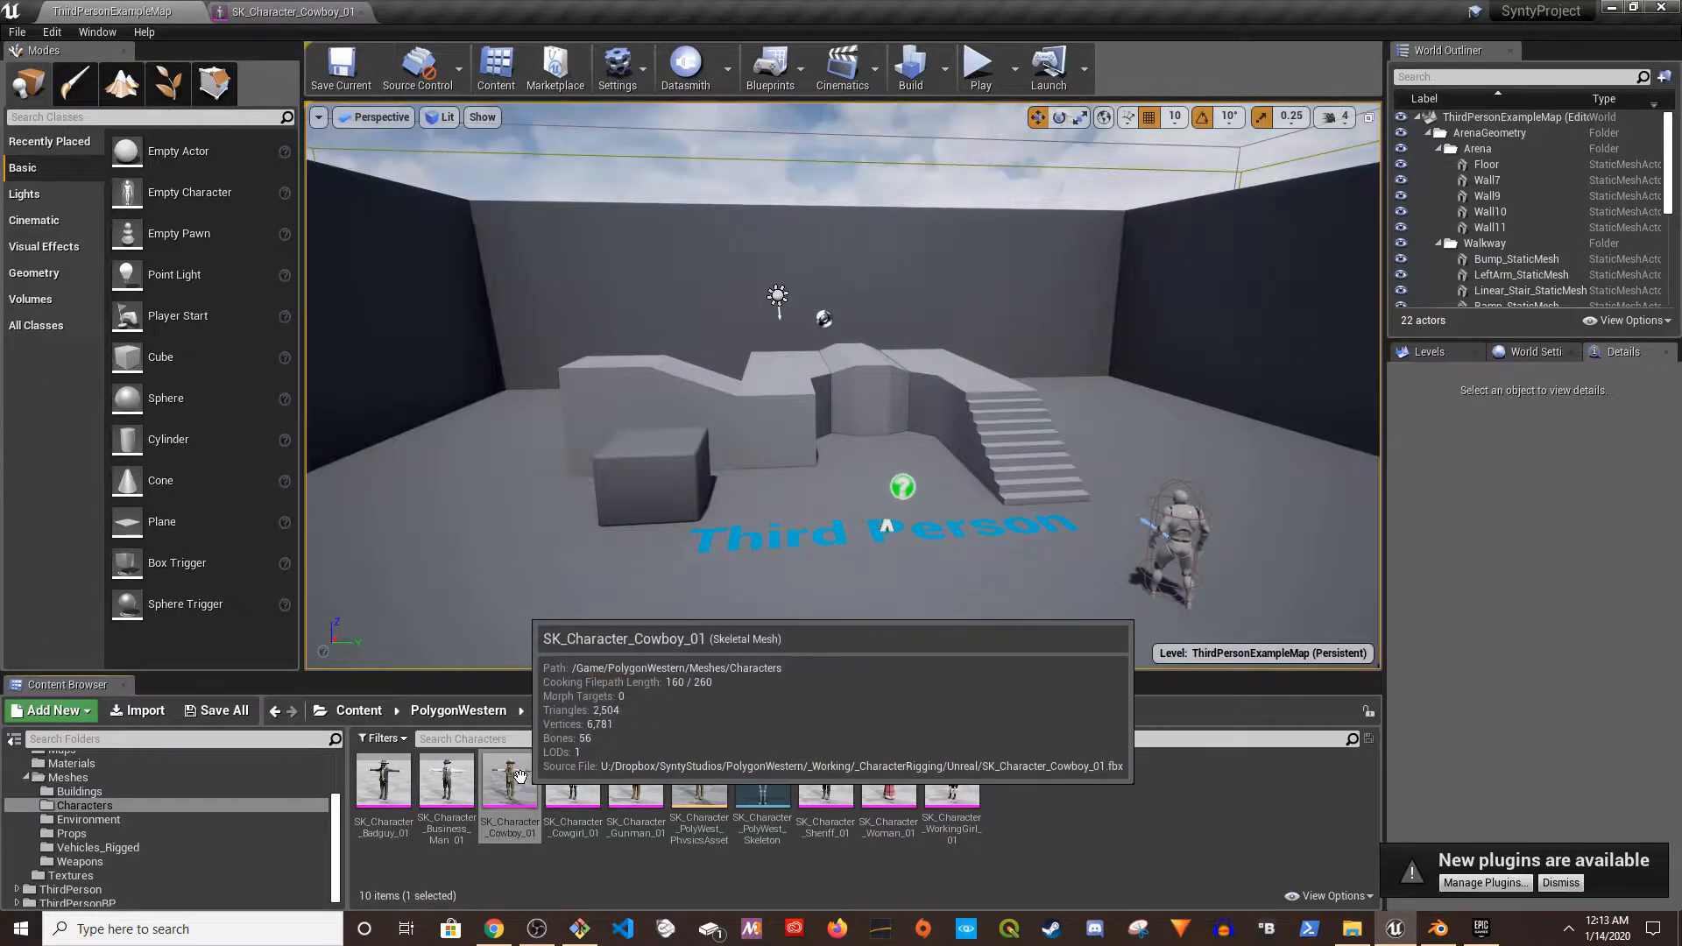
# - Export SK_Character_Cowboy_01 as an FBX file to the 3D Objects folder, using FBX 2013 compatibility
pyautogui.rightClick(519, 776)
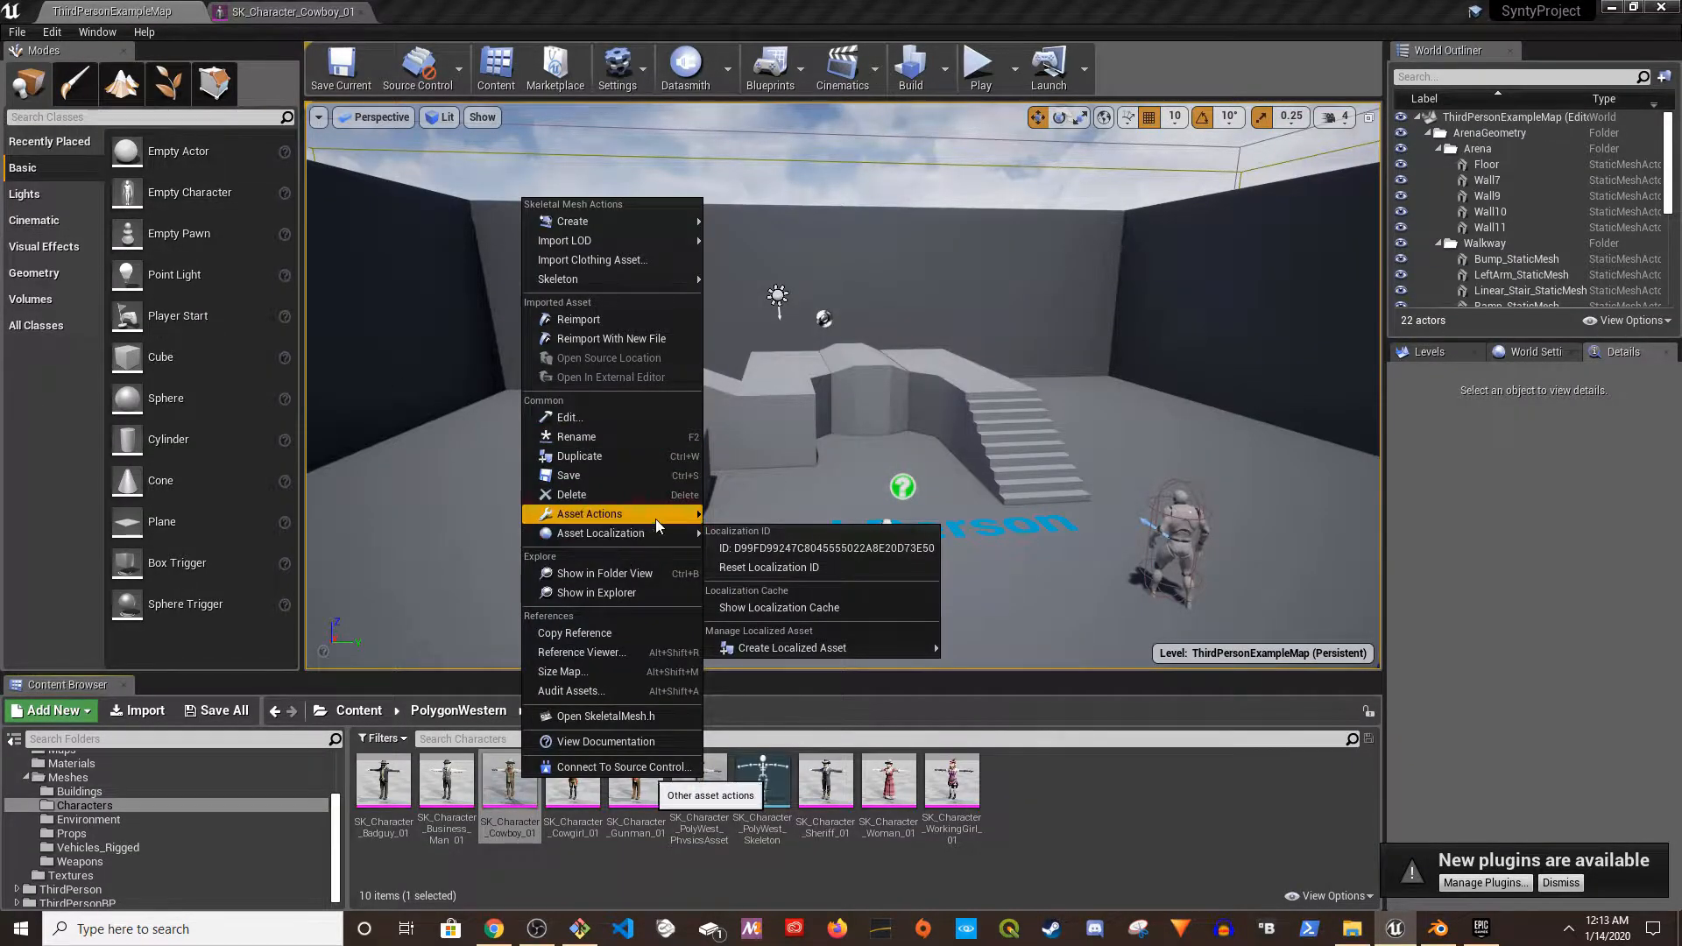
pyautogui.moveTo(653, 515)
pyautogui.click(775, 589)
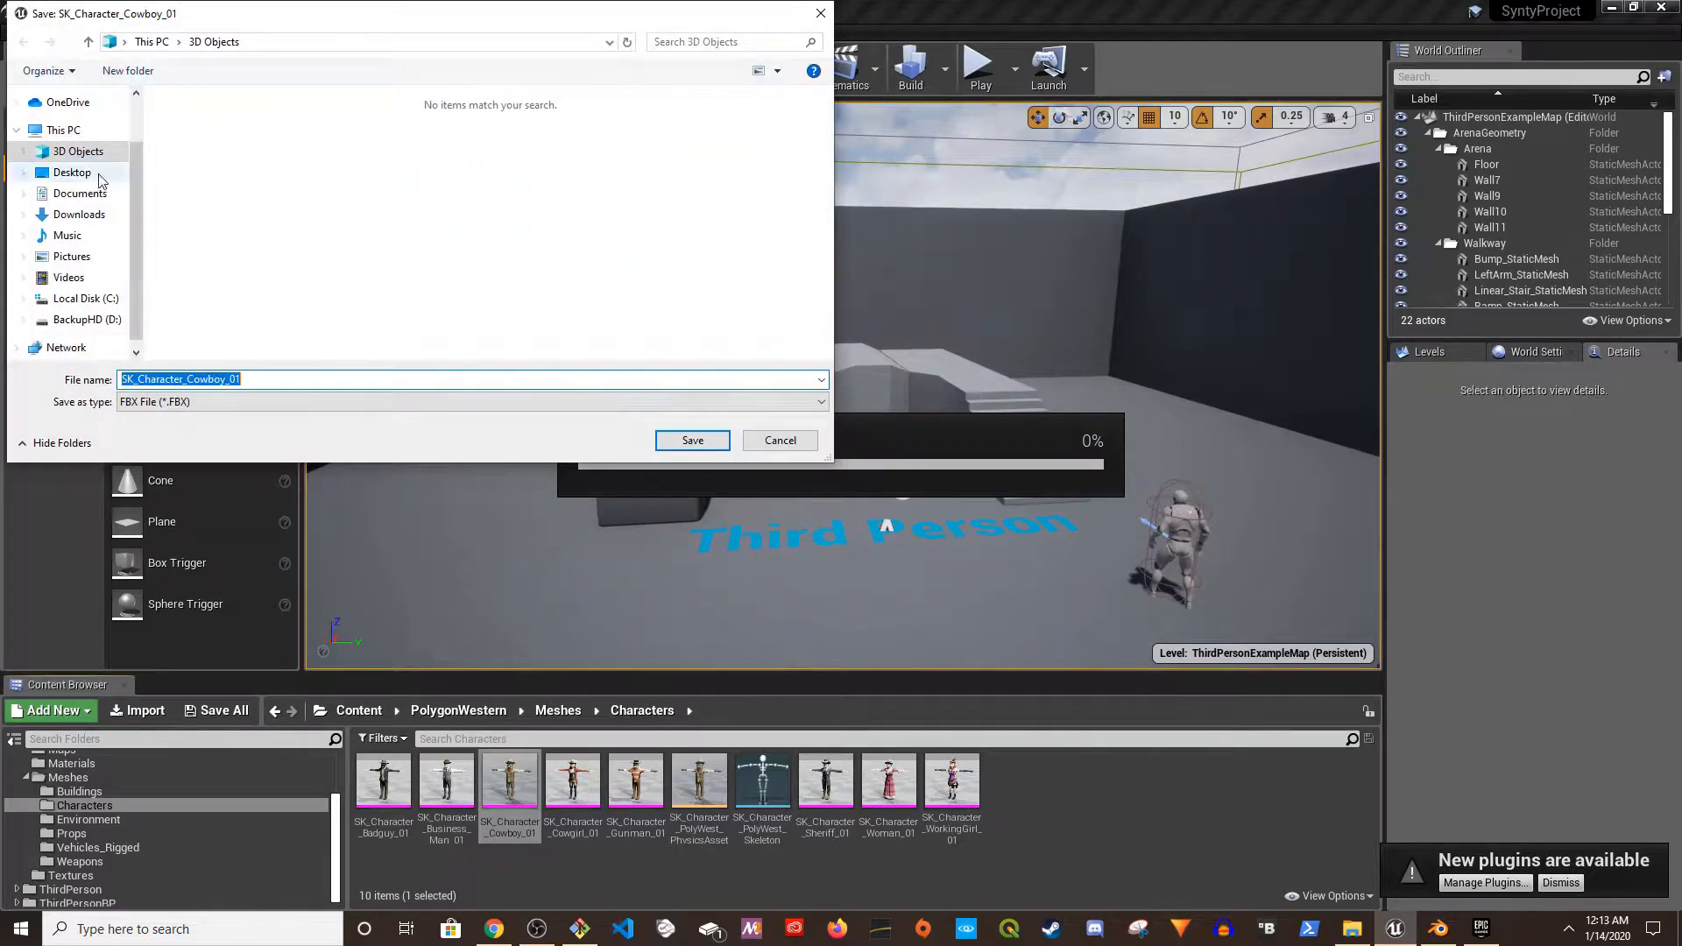
pyautogui.click(690, 440)
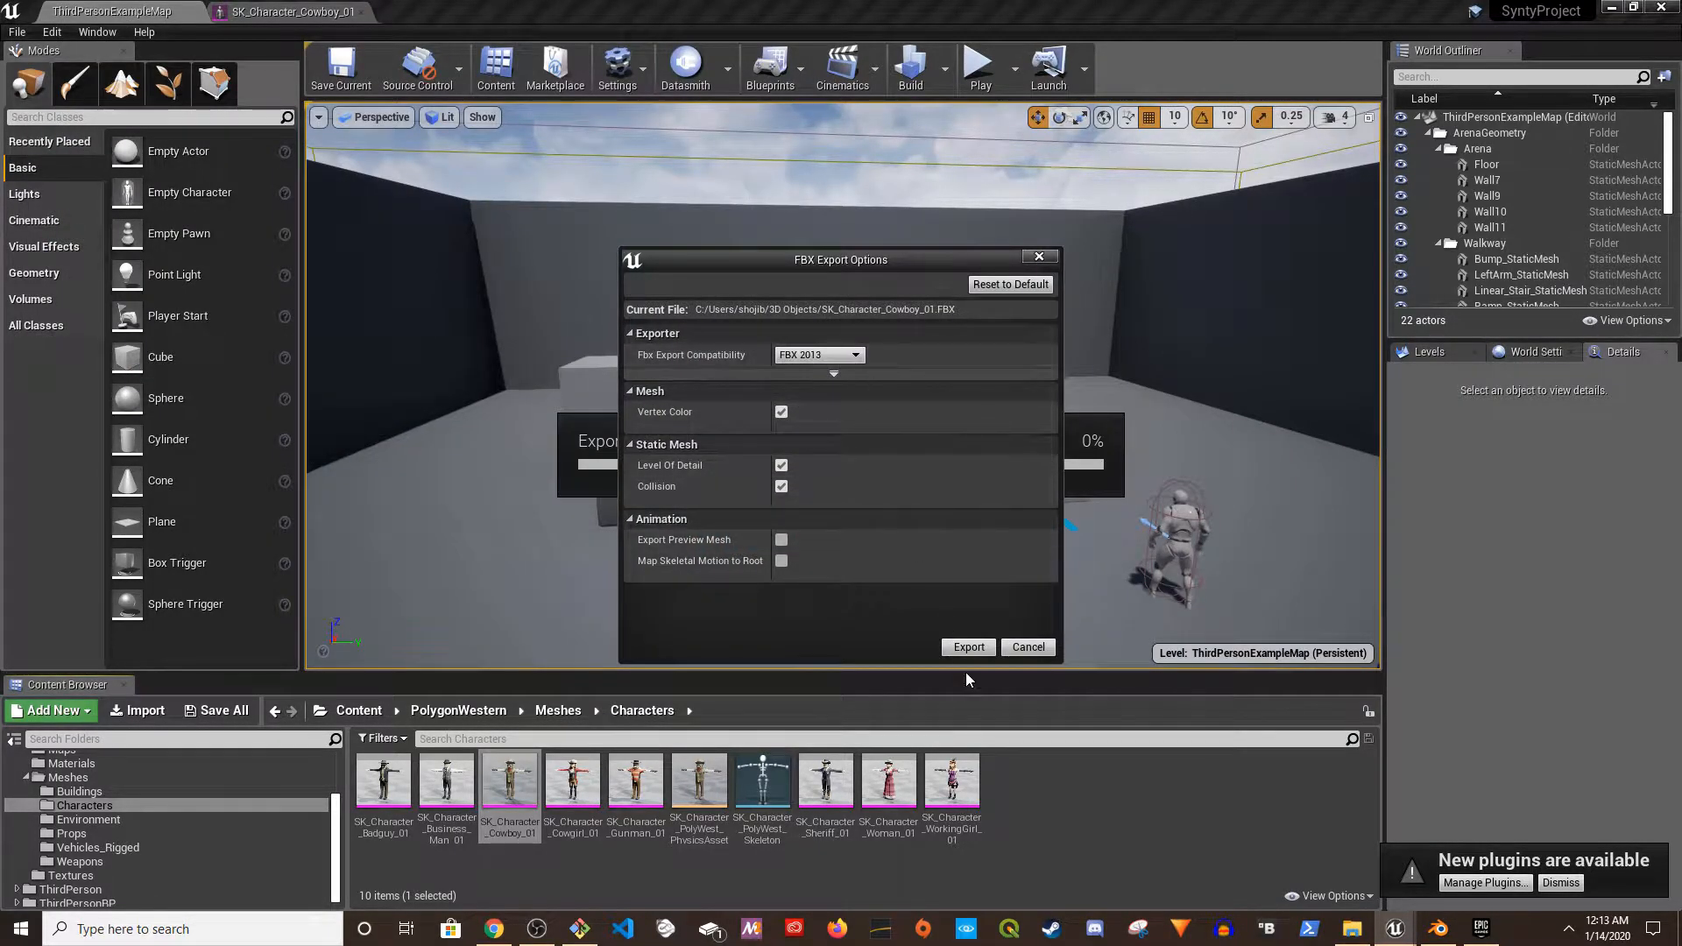
pyautogui.click(969, 649)
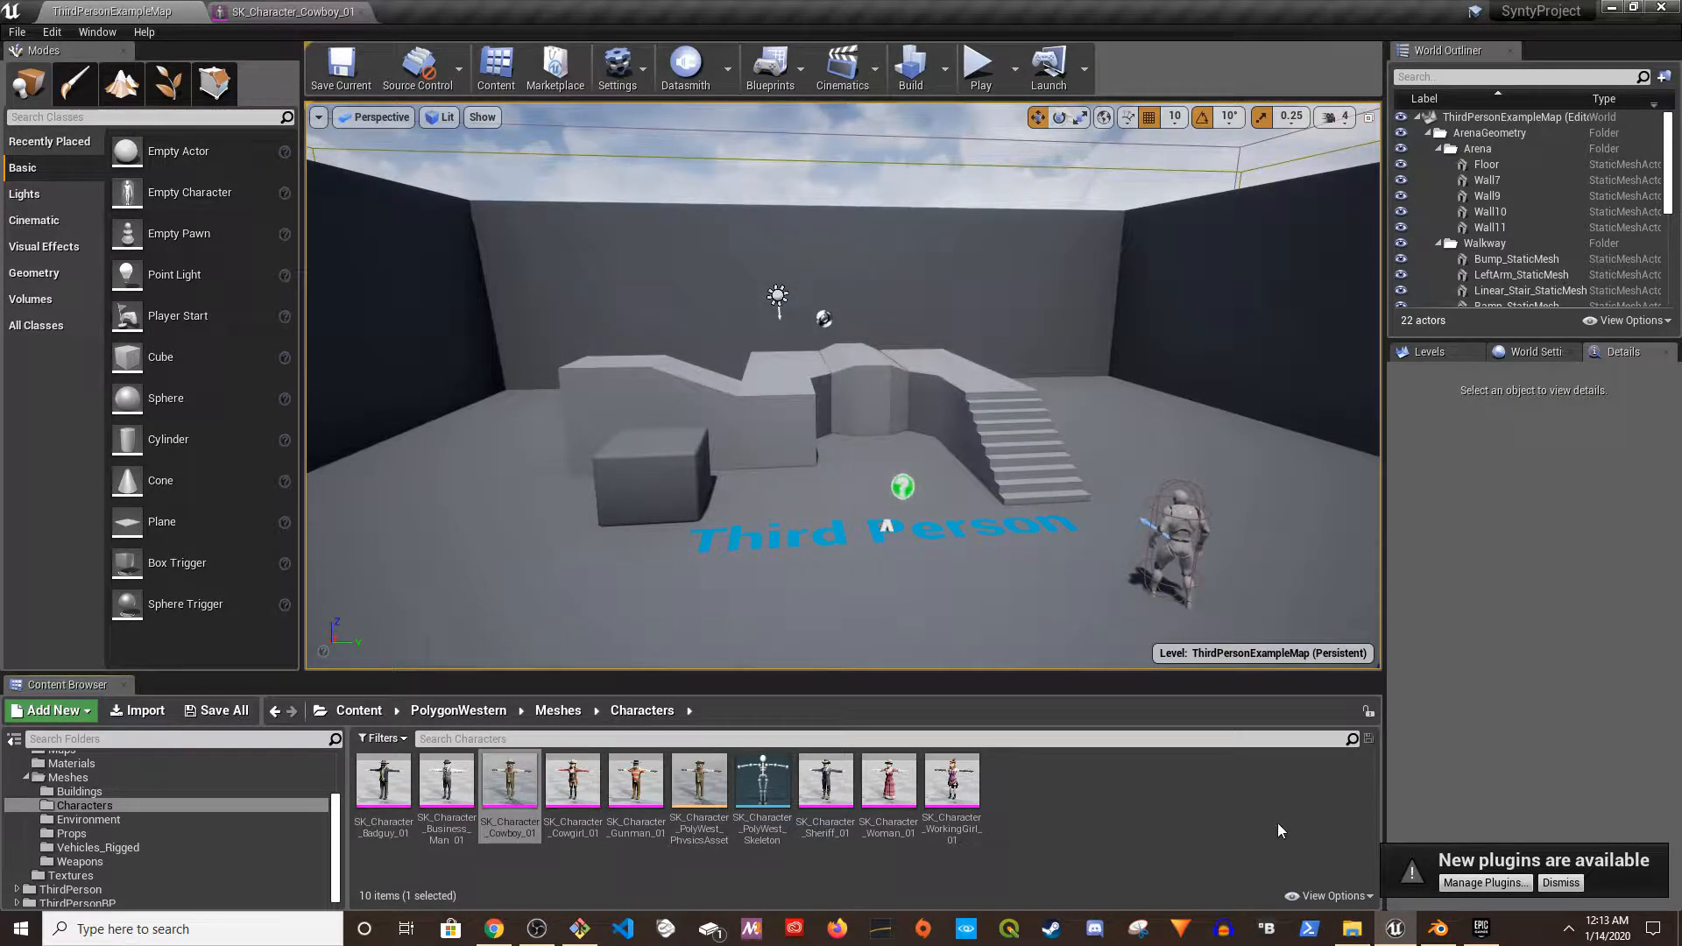
# - Switch to Blender, maximize its window and import SK_Character_Cowboy_01.FBX from the 3D Objects folder
pyautogui.click(1438, 929)
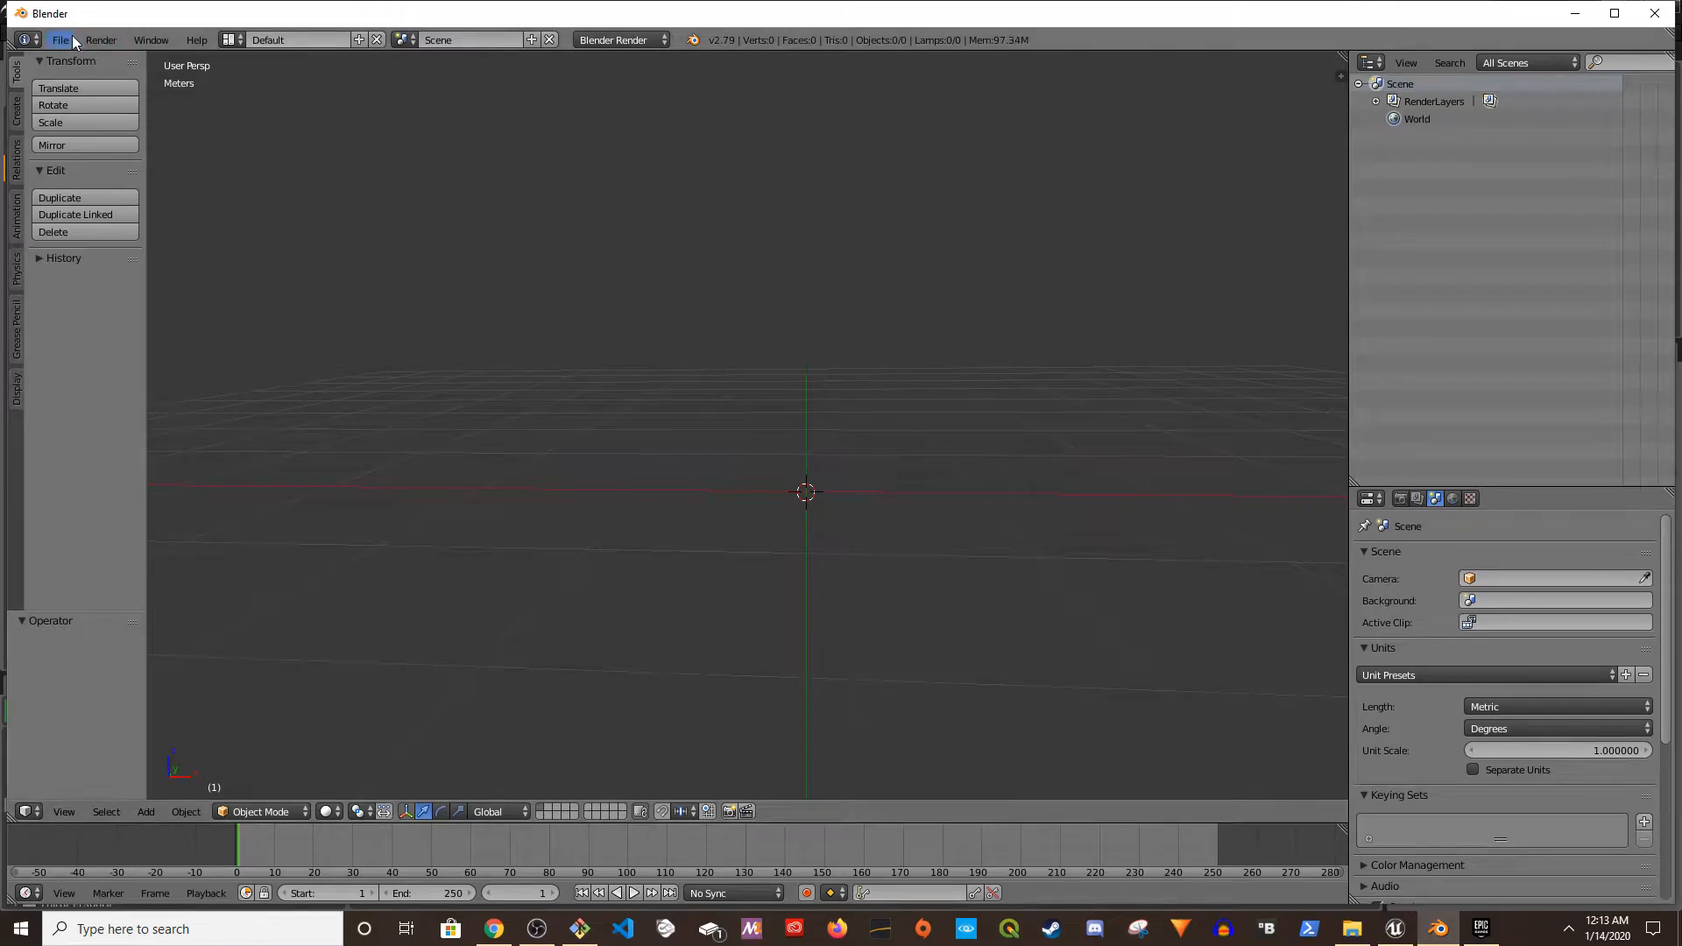
pyautogui.doubleClick(128, 18)
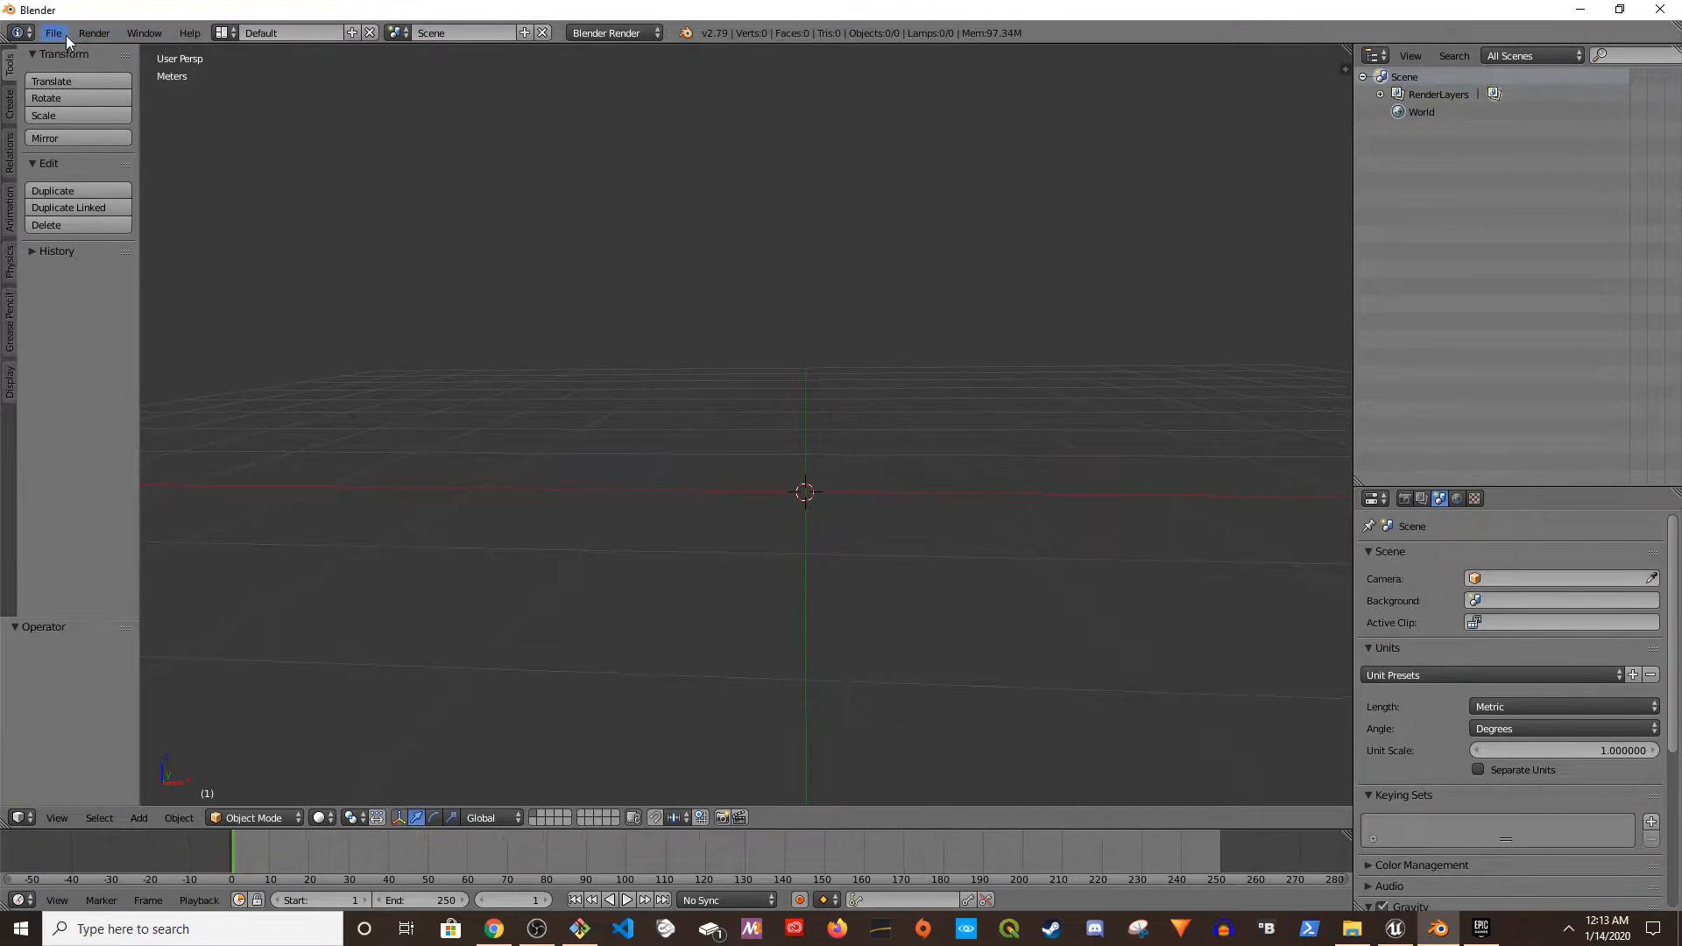
pyautogui.click(54, 33)
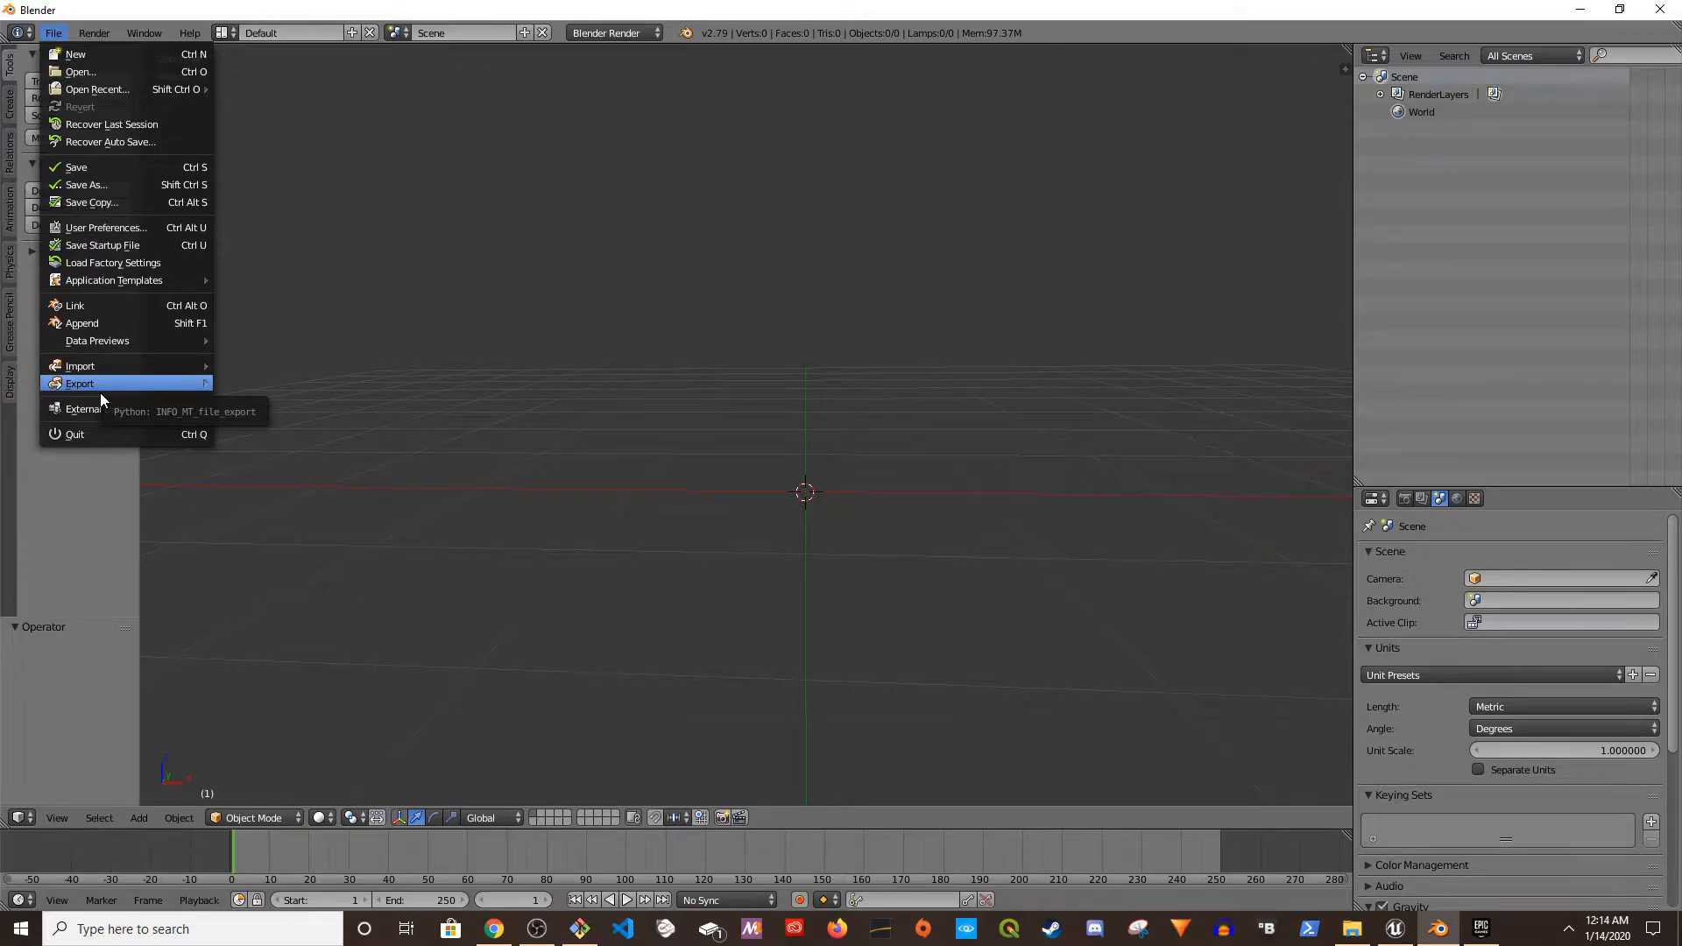
pyautogui.moveTo(152, 376)
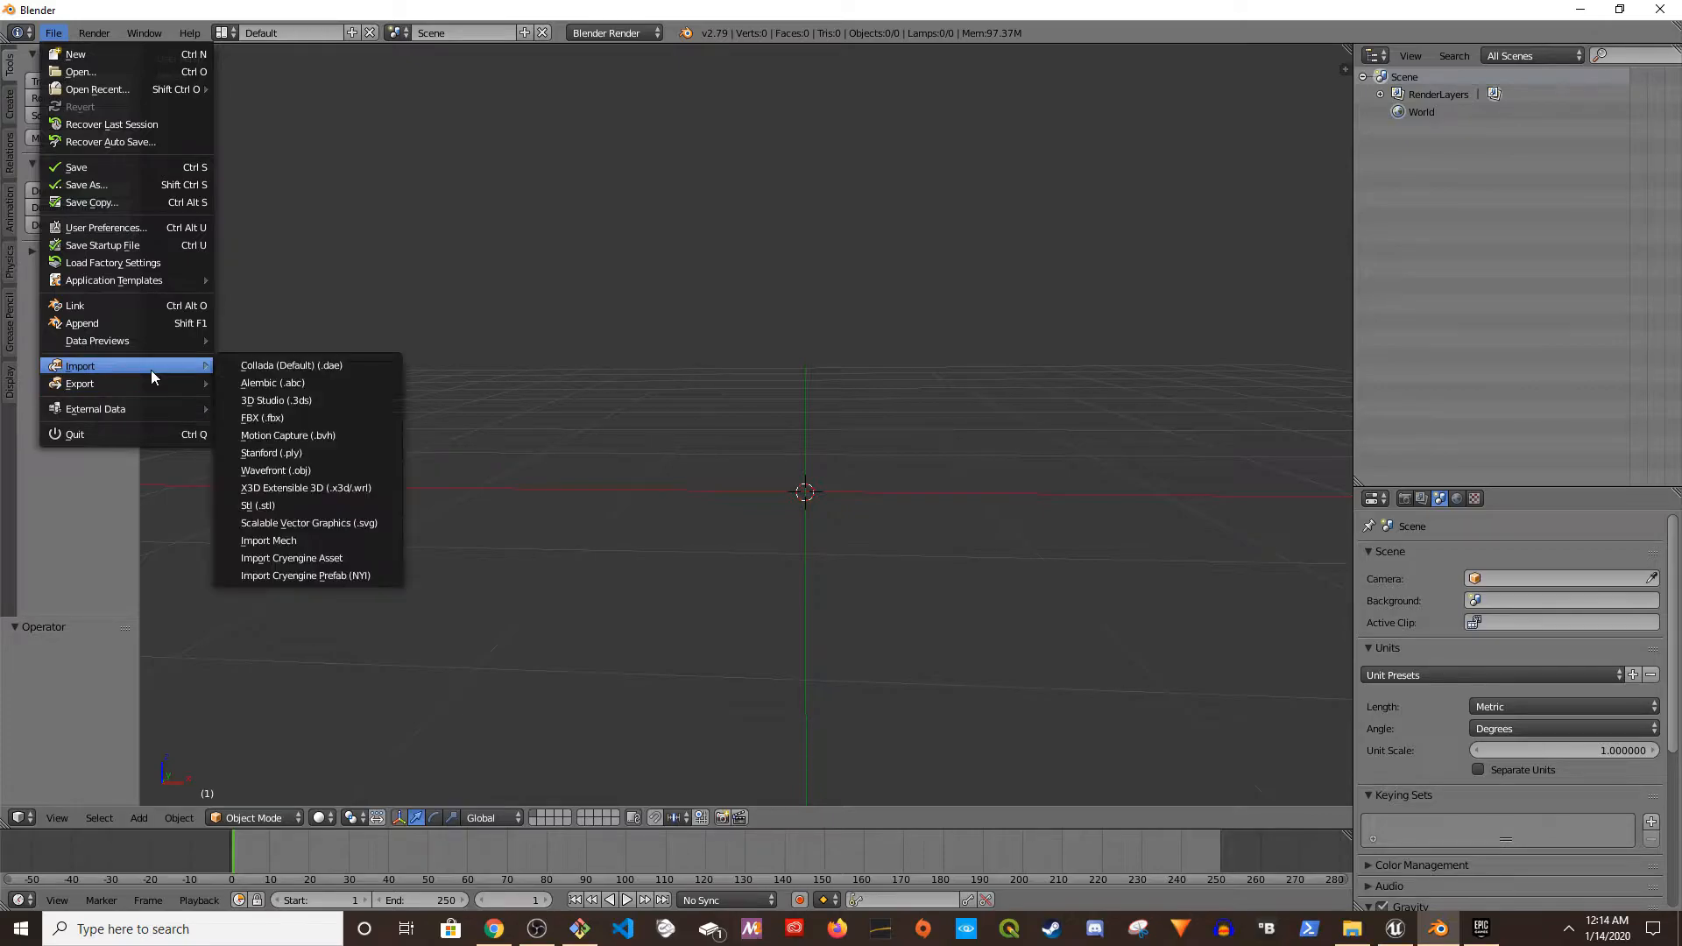
pyautogui.click(282, 415)
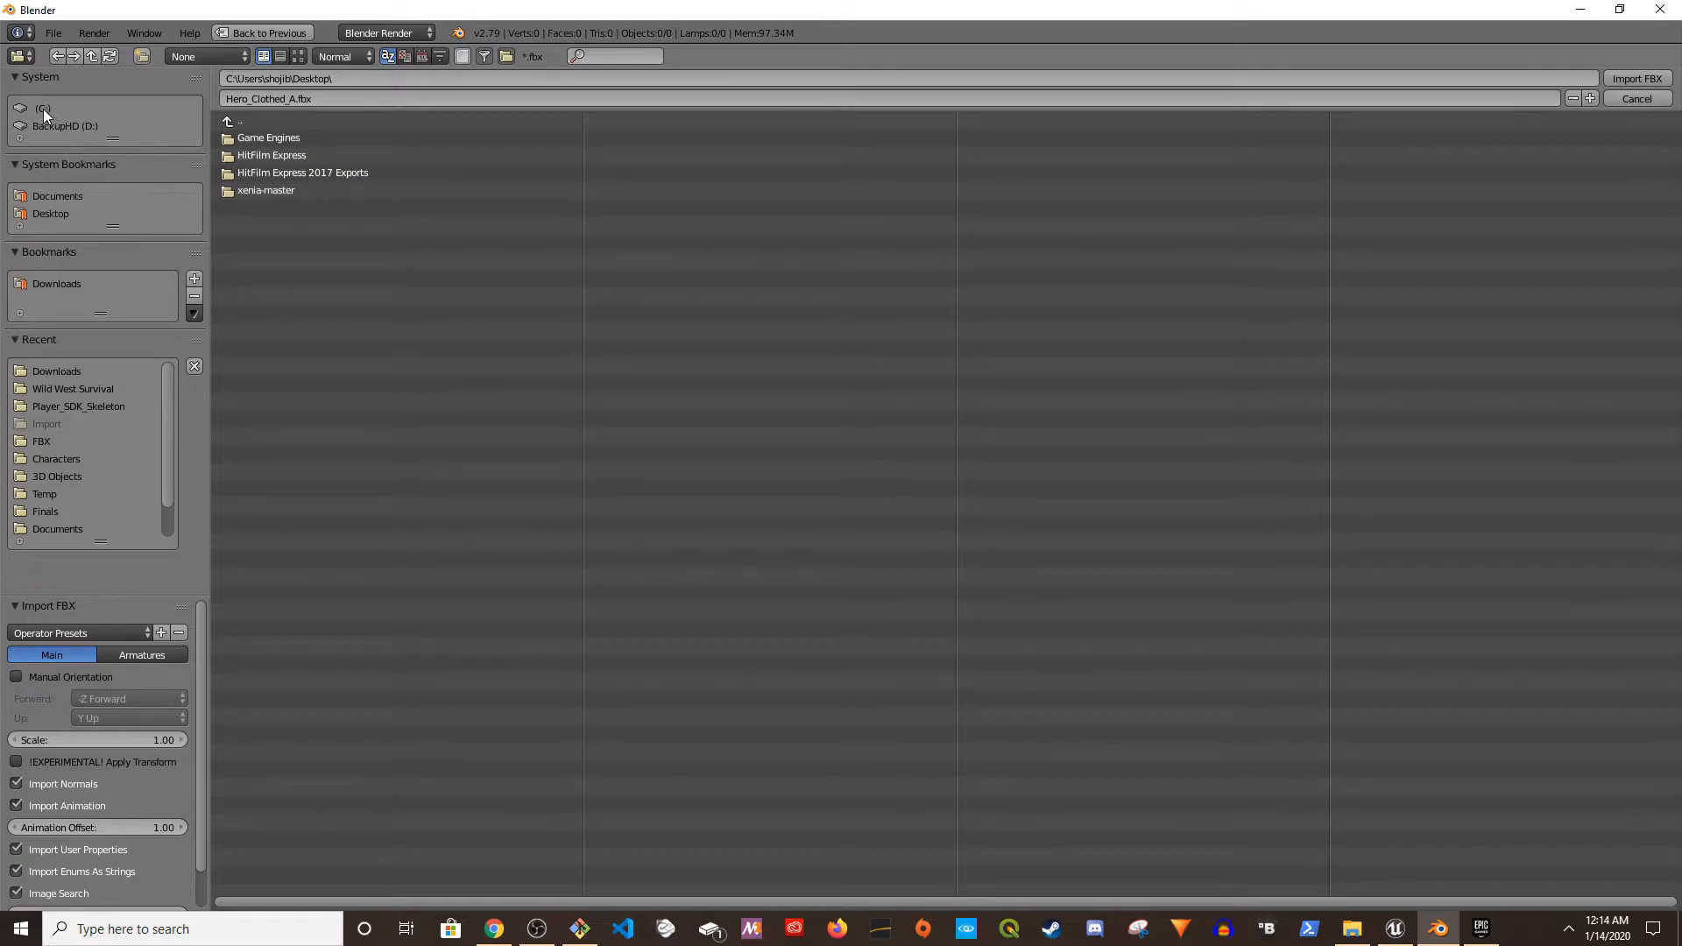
pyautogui.click(235, 120)
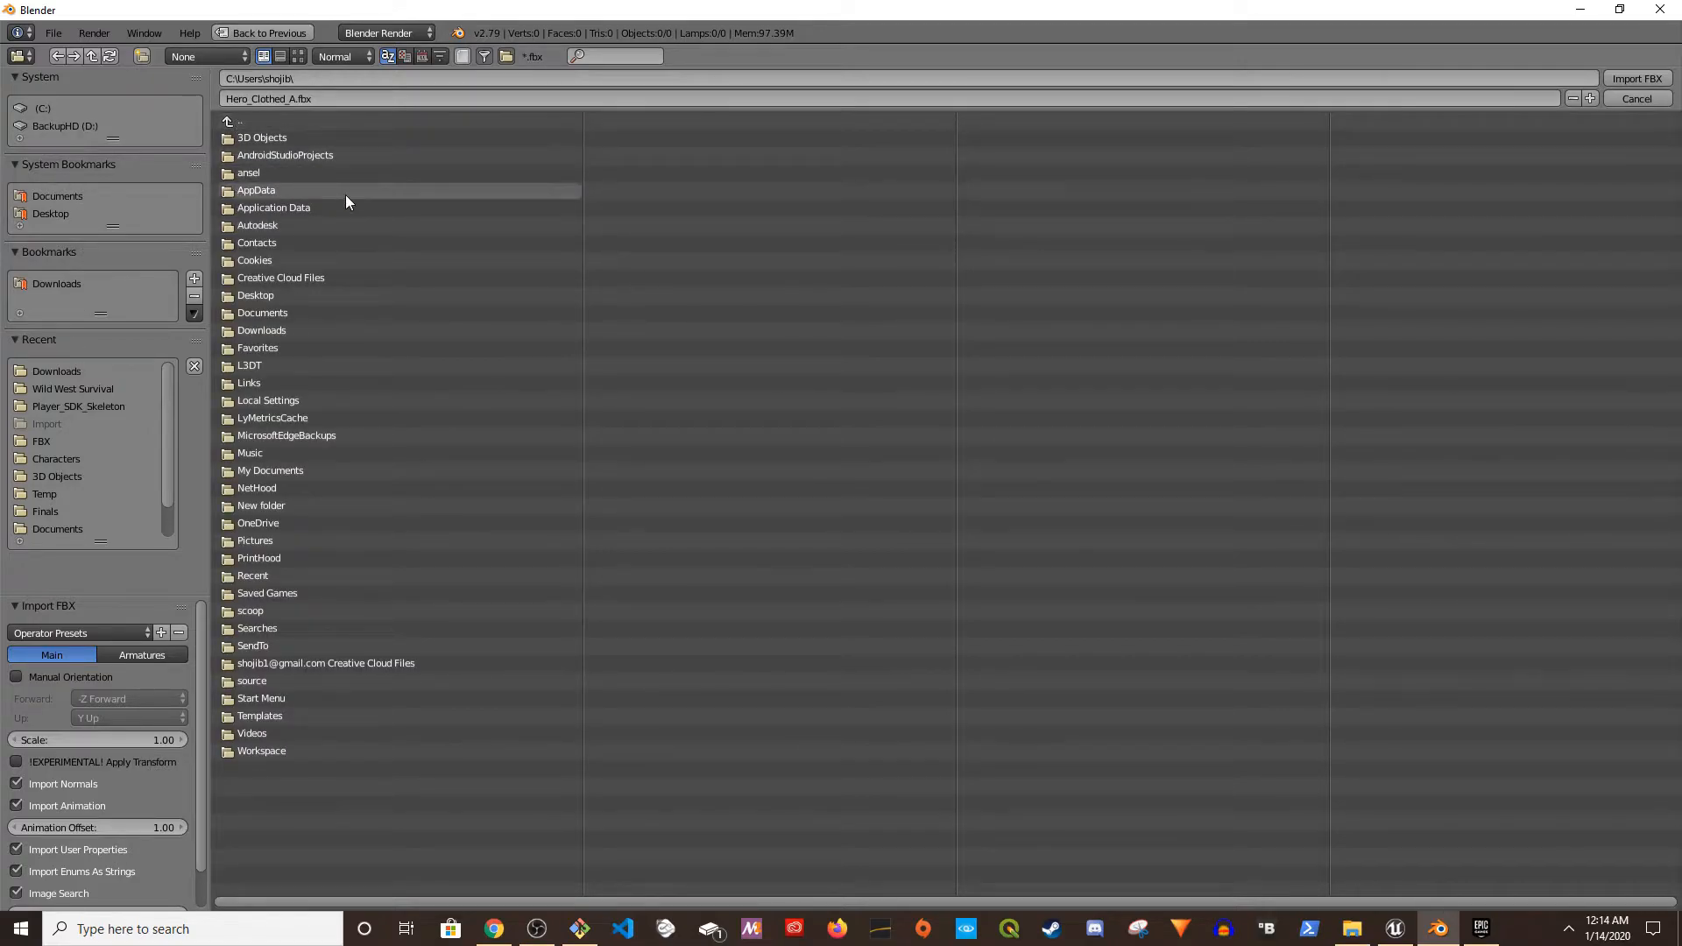
pyautogui.click(287, 139)
pyautogui.click(314, 139)
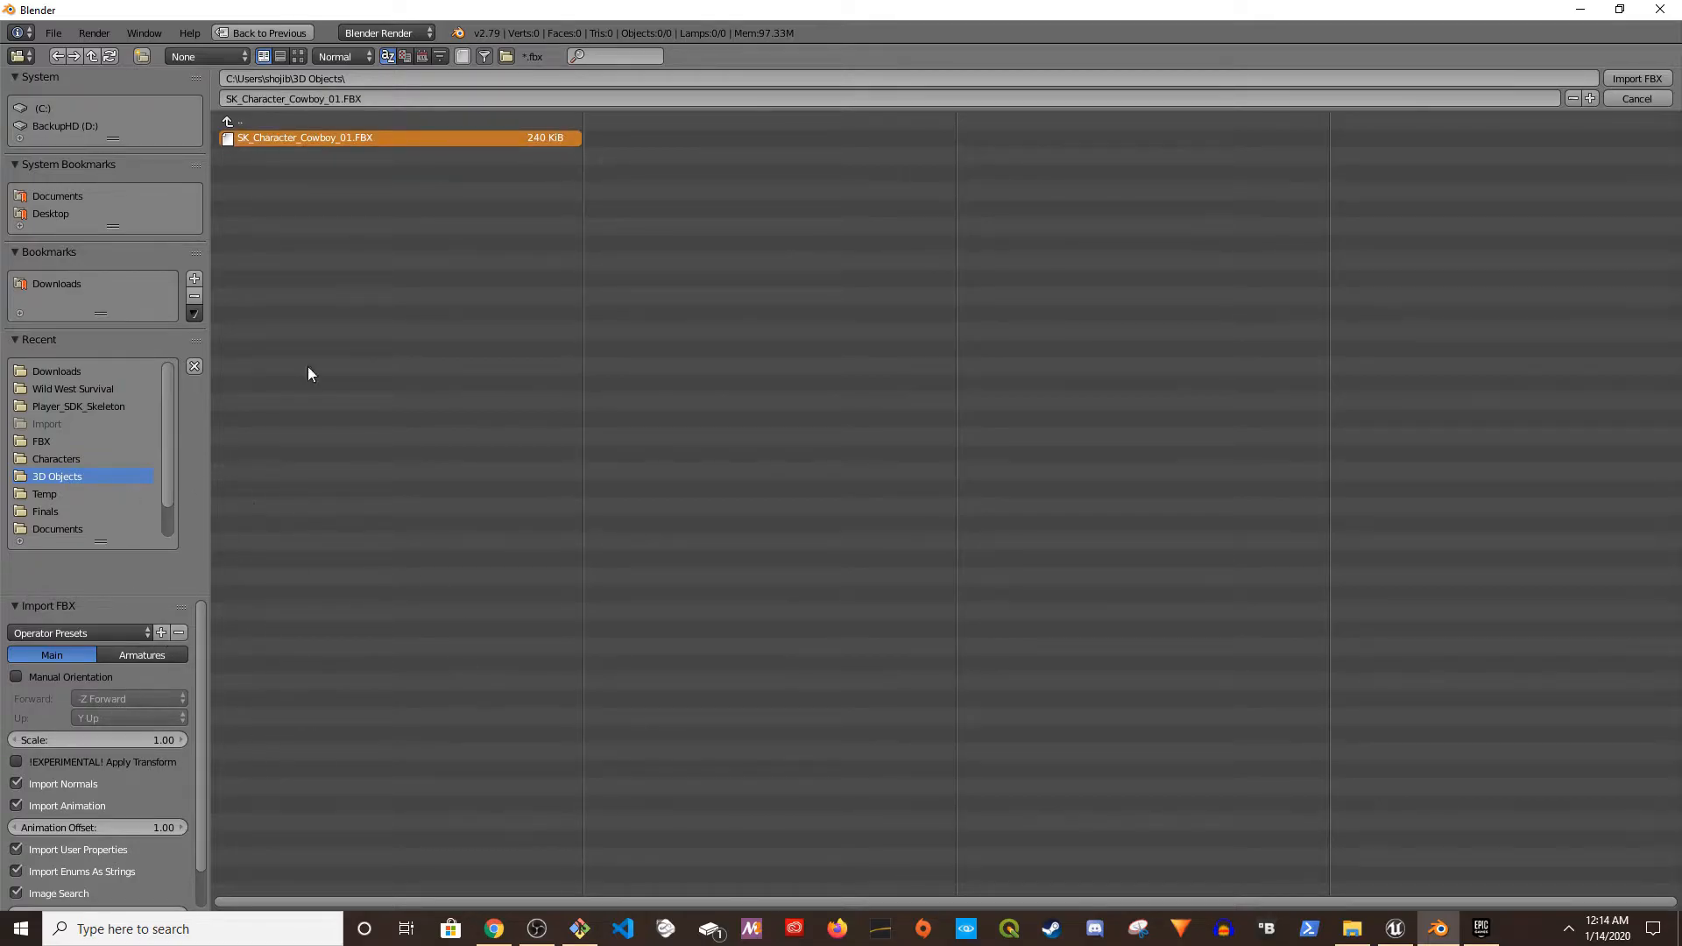
pyautogui.click(1635, 77)
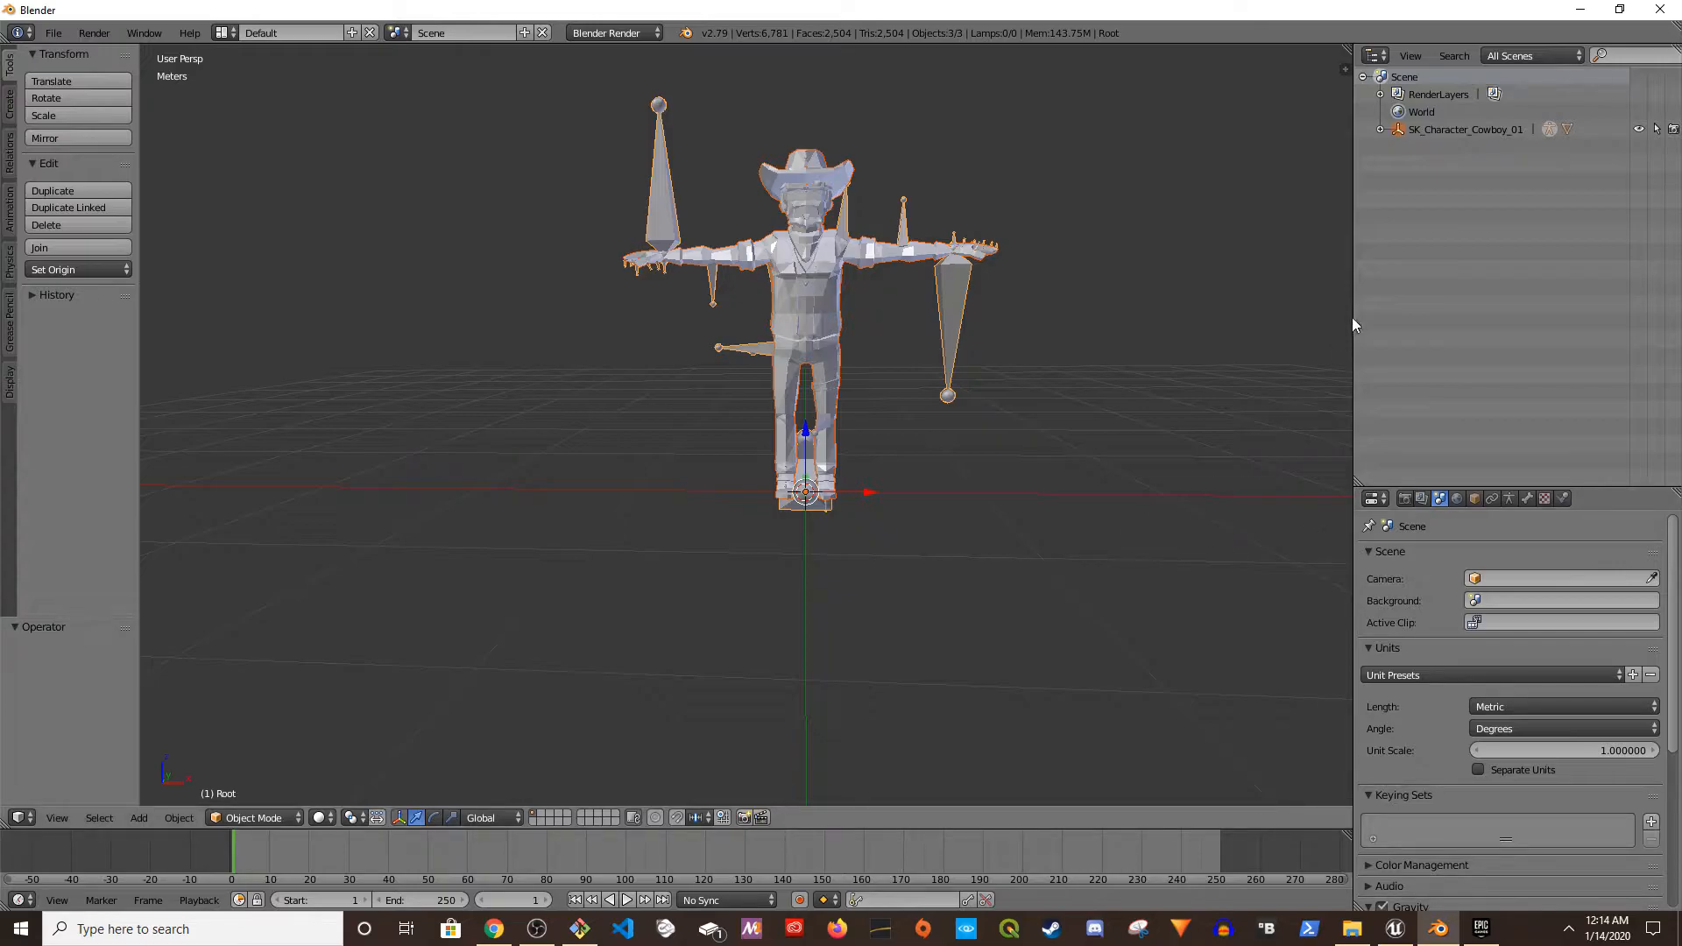
# - Delete only the SK_Character_Cowboy_01 parent empty, leaving the Root armature and its mesh in the scene
pyautogui.click(1381, 132)
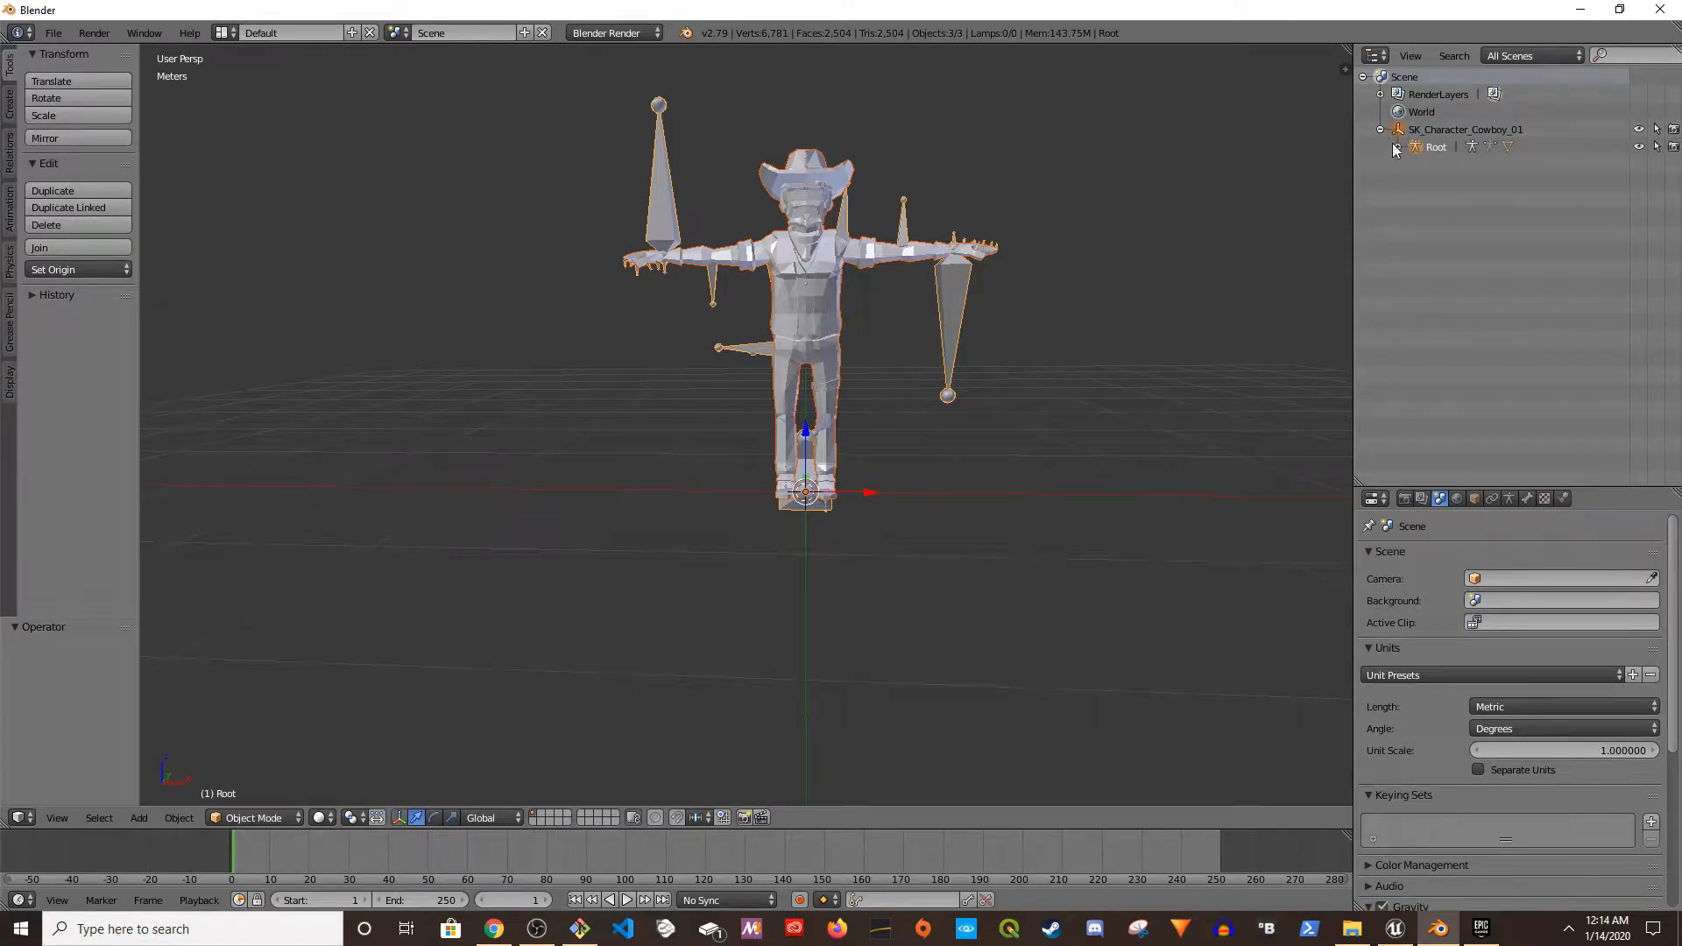
pyautogui.click(1437, 134)
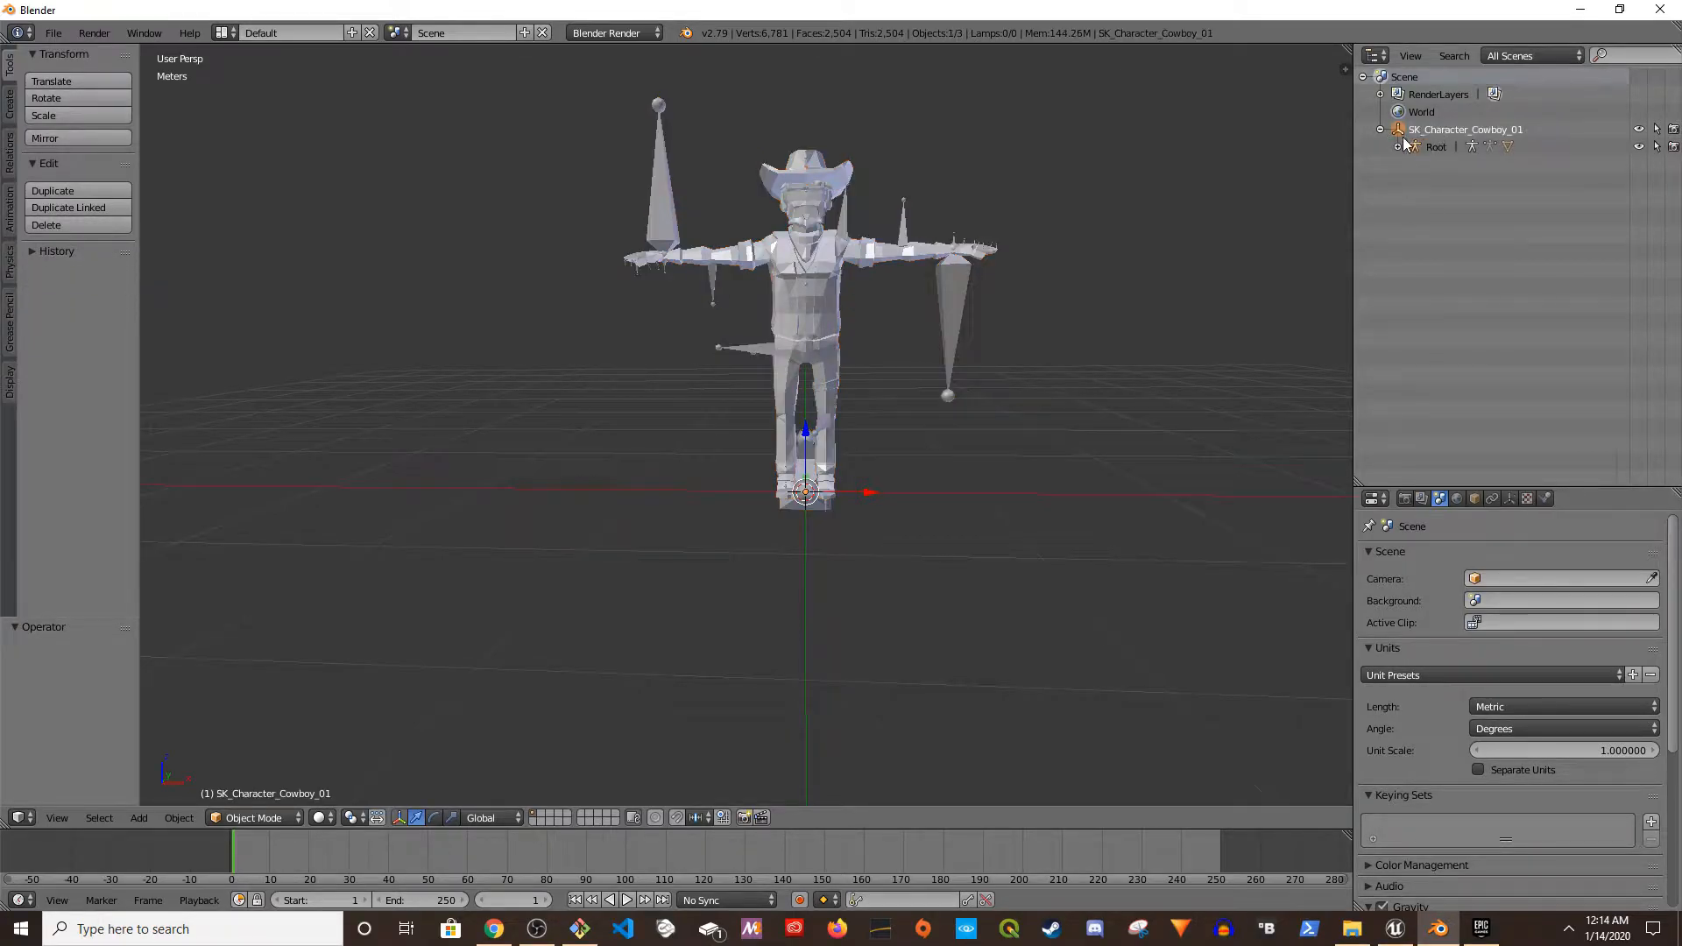
pyautogui.rightClick(1459, 131)
pyautogui.click(1449, 131)
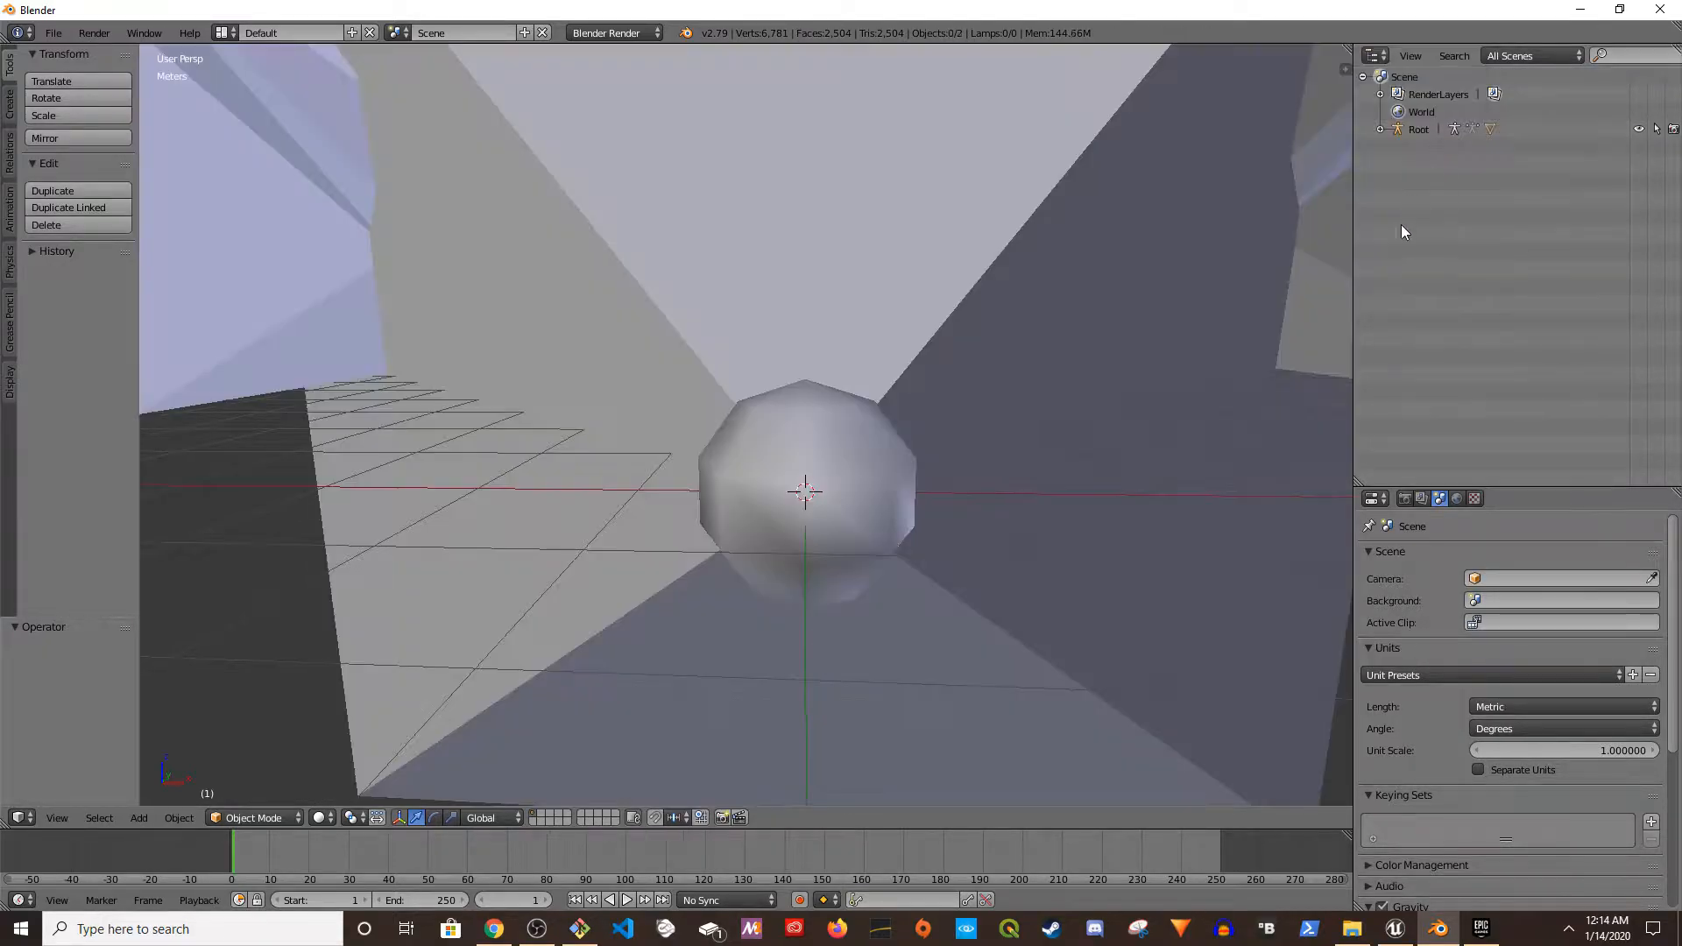
# - Expand the Root armature's hierarchy and select both the armature and the cowboy mesh
pyautogui.click(1381, 129)
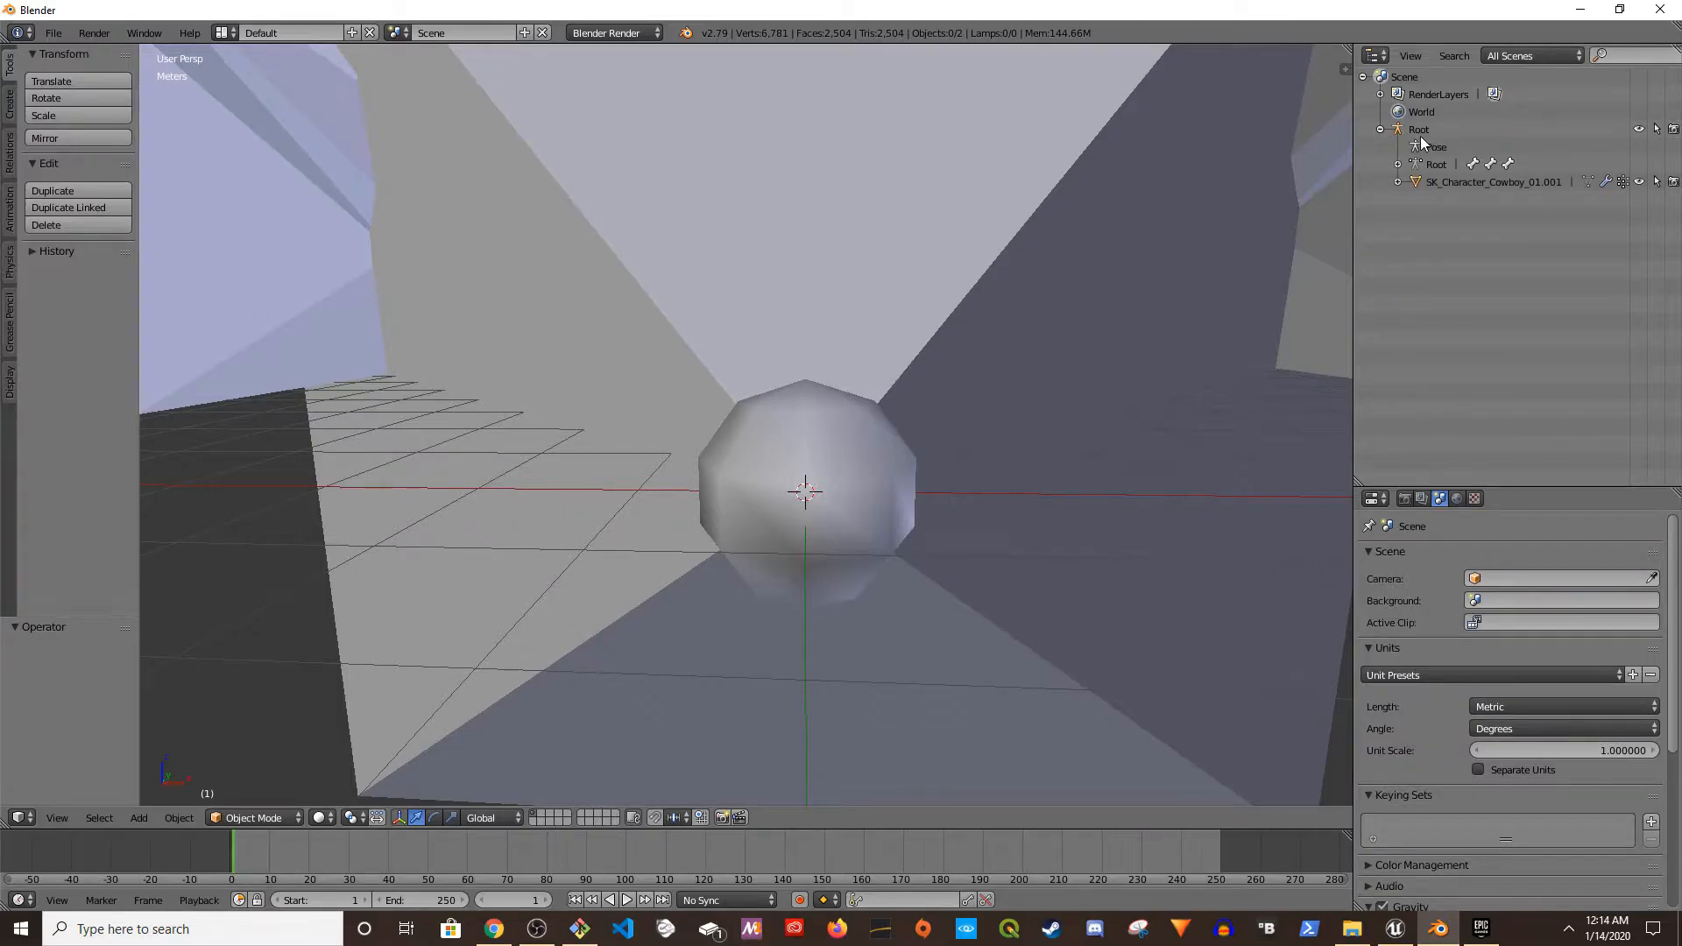
pyautogui.scroll(4, 964, 596)
pyautogui.scroll(-5, 990, 561)
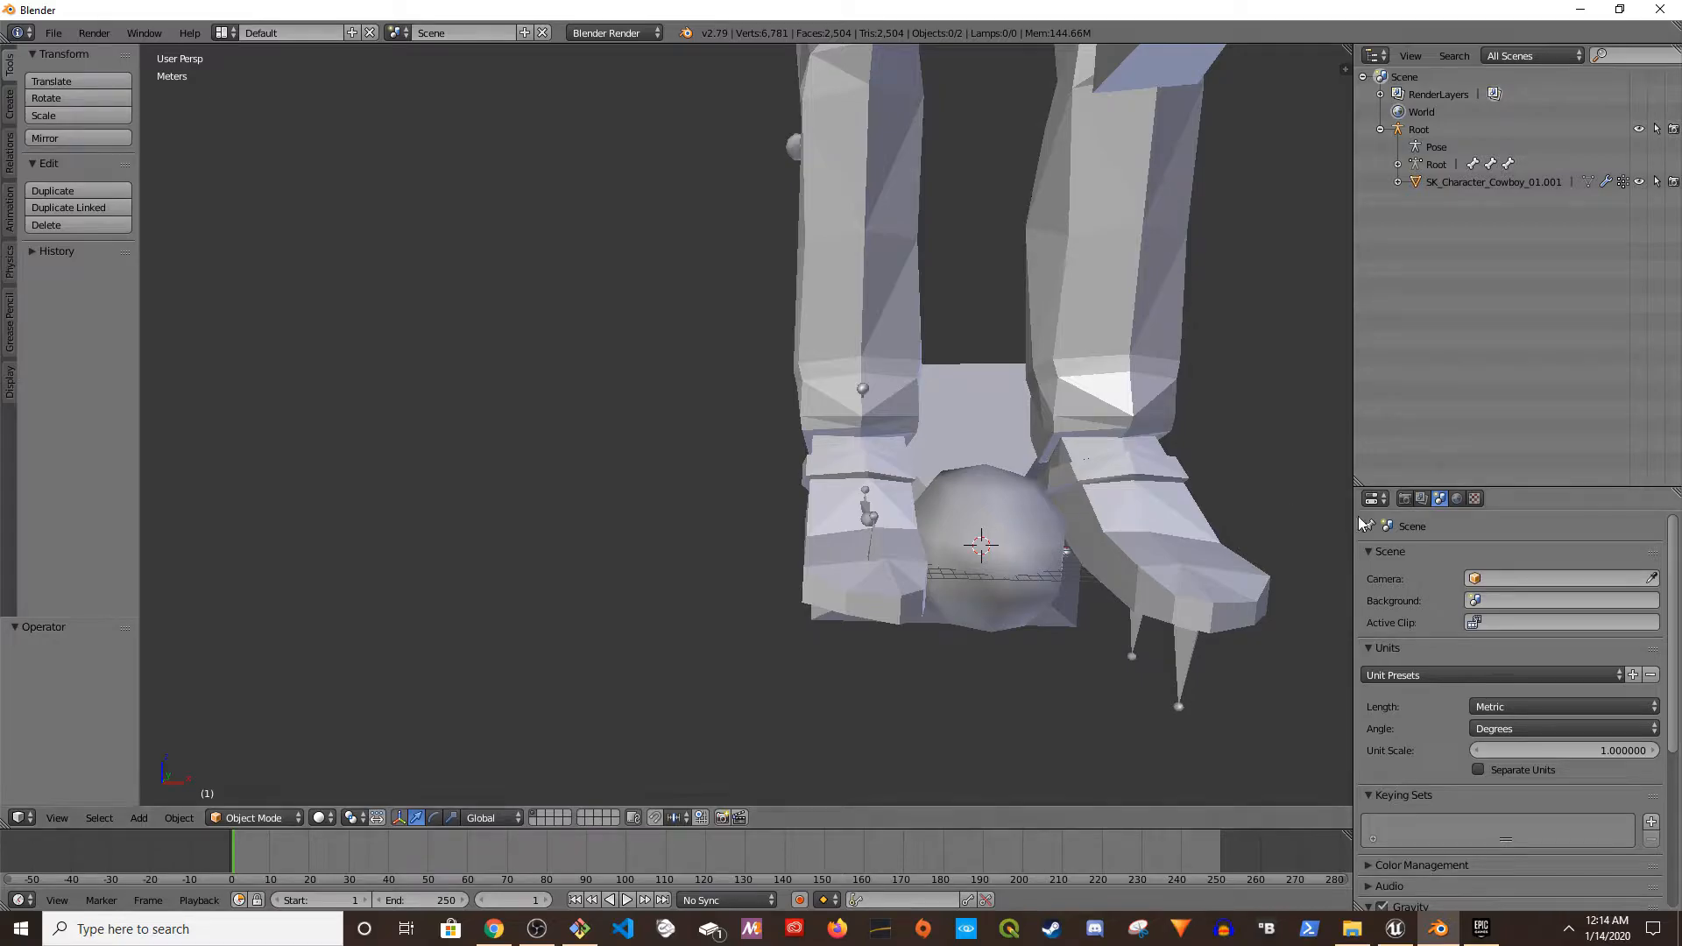
pyautogui.press('a')
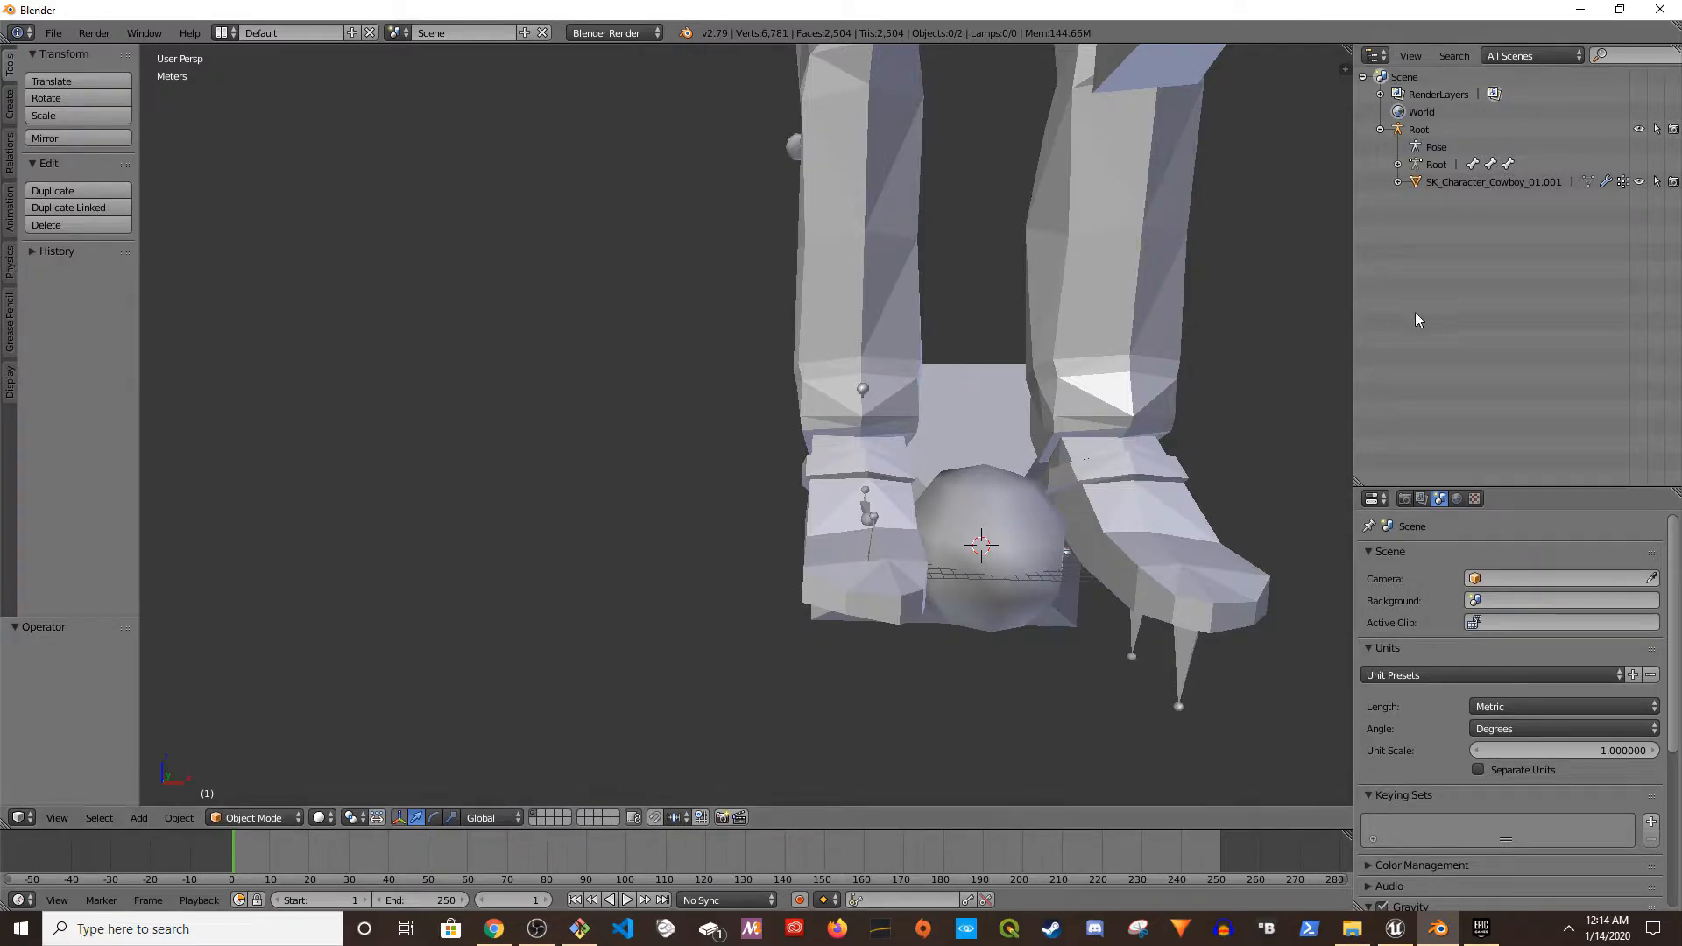
# - Set the scene's unit scale to 0.01
pyautogui.click(1422, 497)
pyautogui.click(1440, 498)
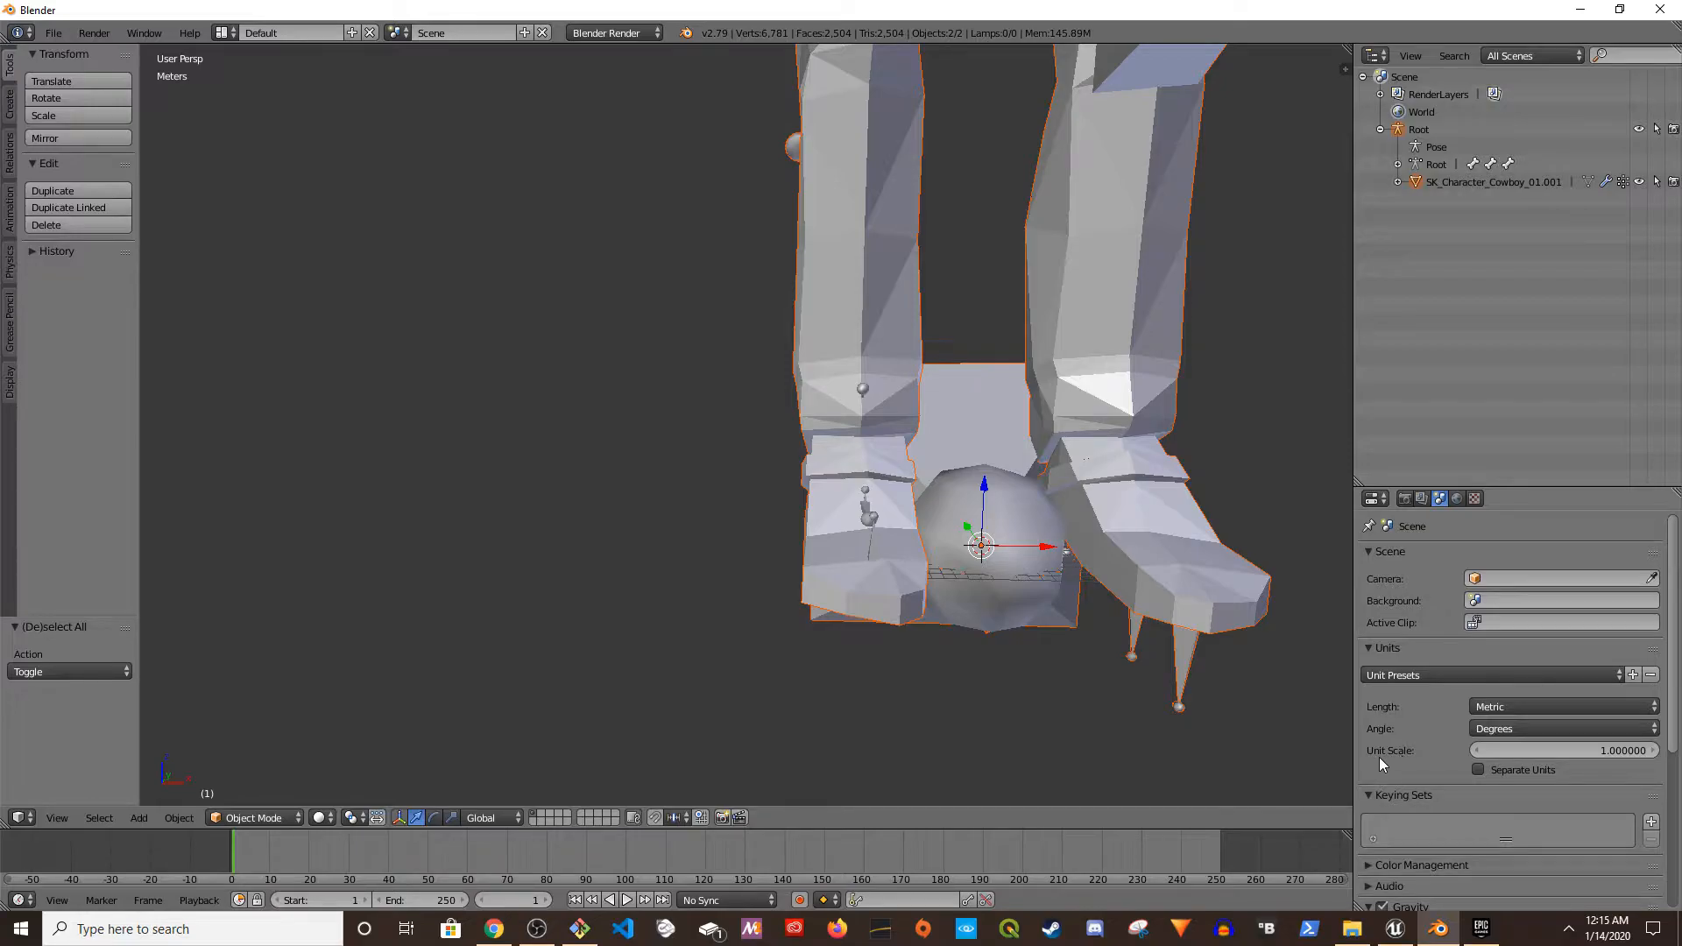
pyautogui.click(1607, 759)
pyautogui.write('1.0')
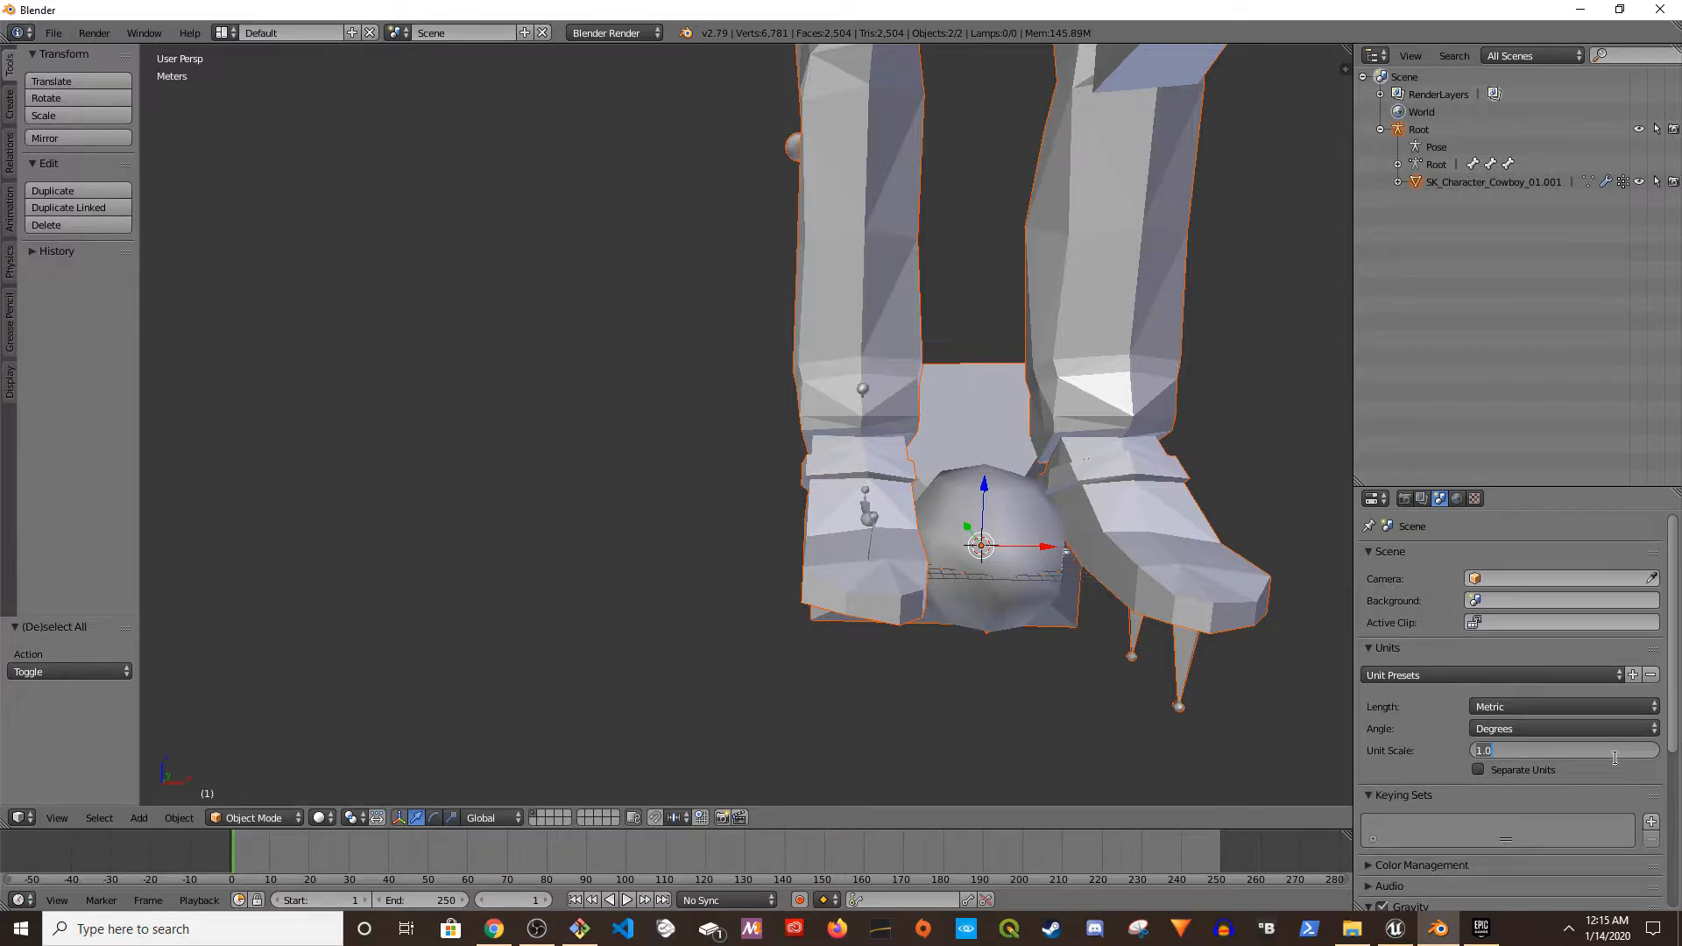
pyautogui.press('Return')
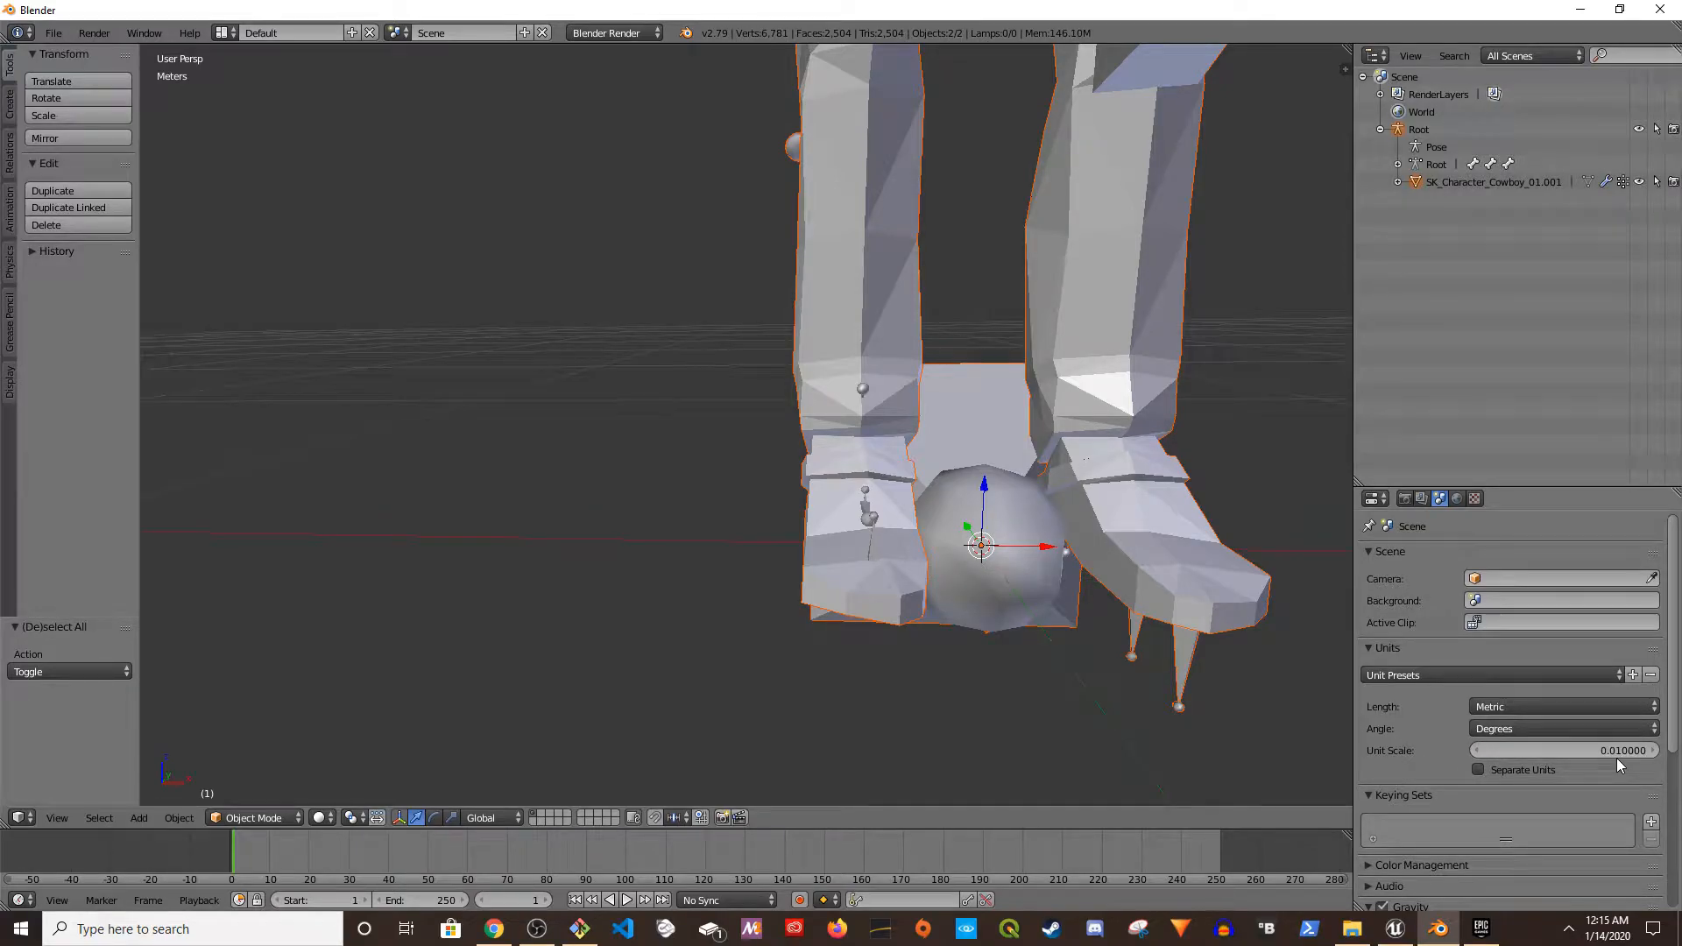
# - View the whole cowboy character and expand the SK_Character_Cowboy_01.001 mesh's hierarchy to examine its contents
pyautogui.scroll(-5, 958, 349)
pyautogui.scroll(-3, 958, 348)
pyautogui.moveTo(1045, 265); pyautogui.dragTo(904, 468, button='middle')
pyautogui.scroll(1, 912, 510)
pyautogui.scroll(1, 913, 508)
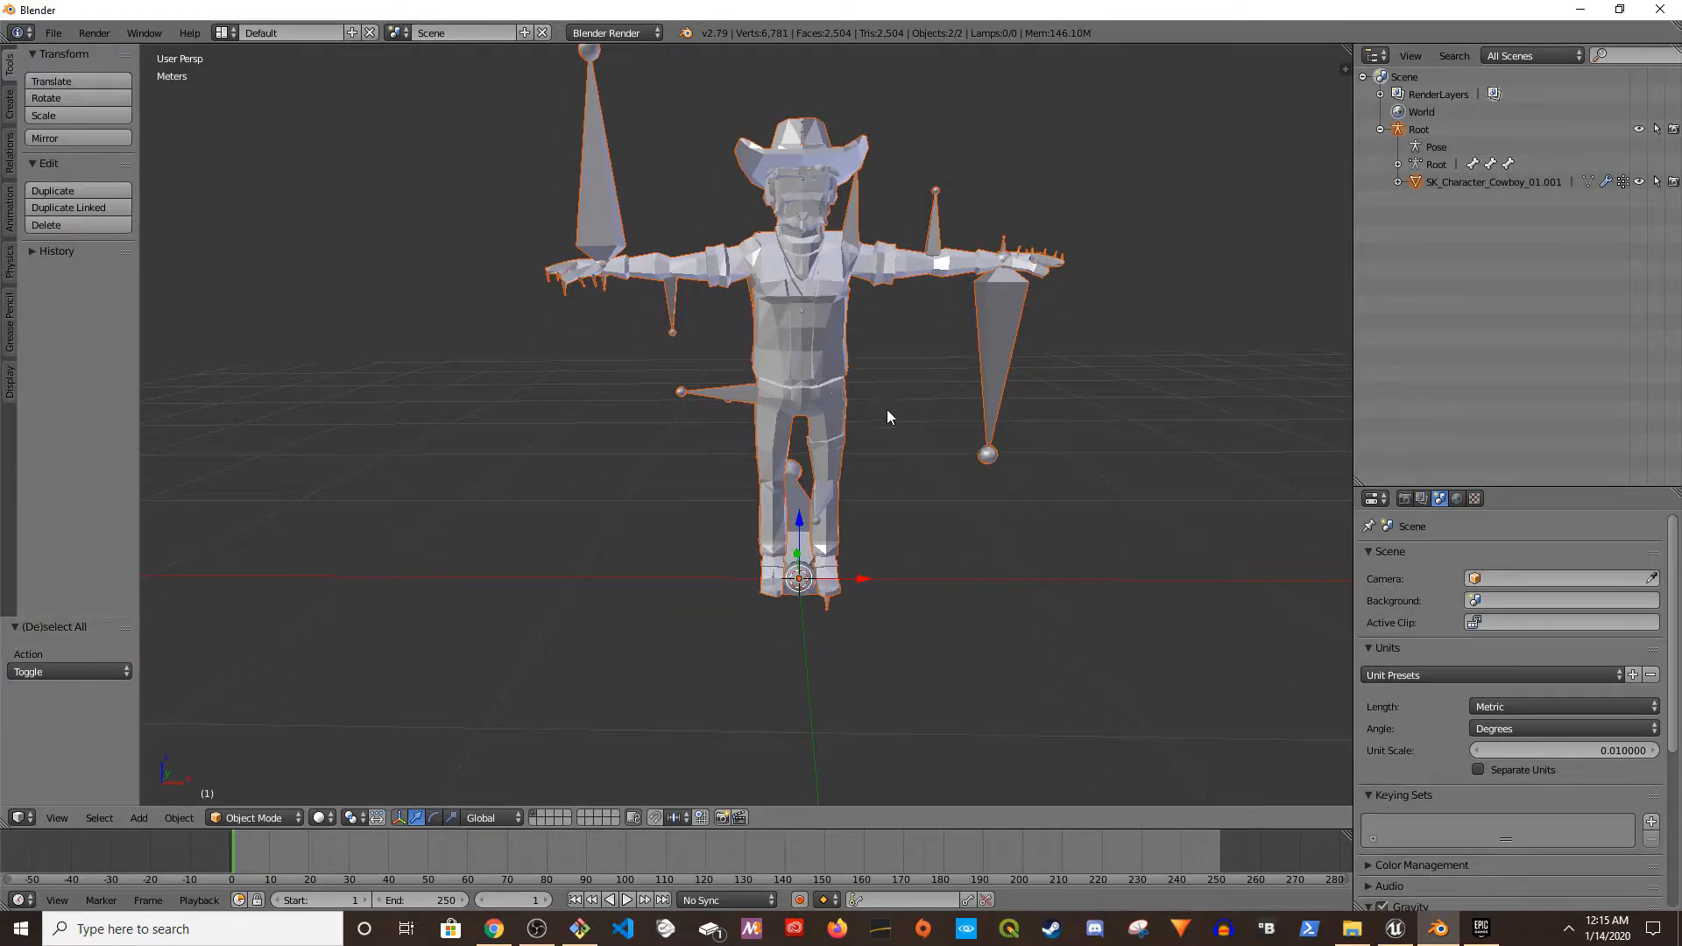
pyautogui.keyDown('shift'); pyautogui.moveTo(888, 411); pyautogui.dragTo(862, 485, button='middle'); pyautogui.keyUp('shift')
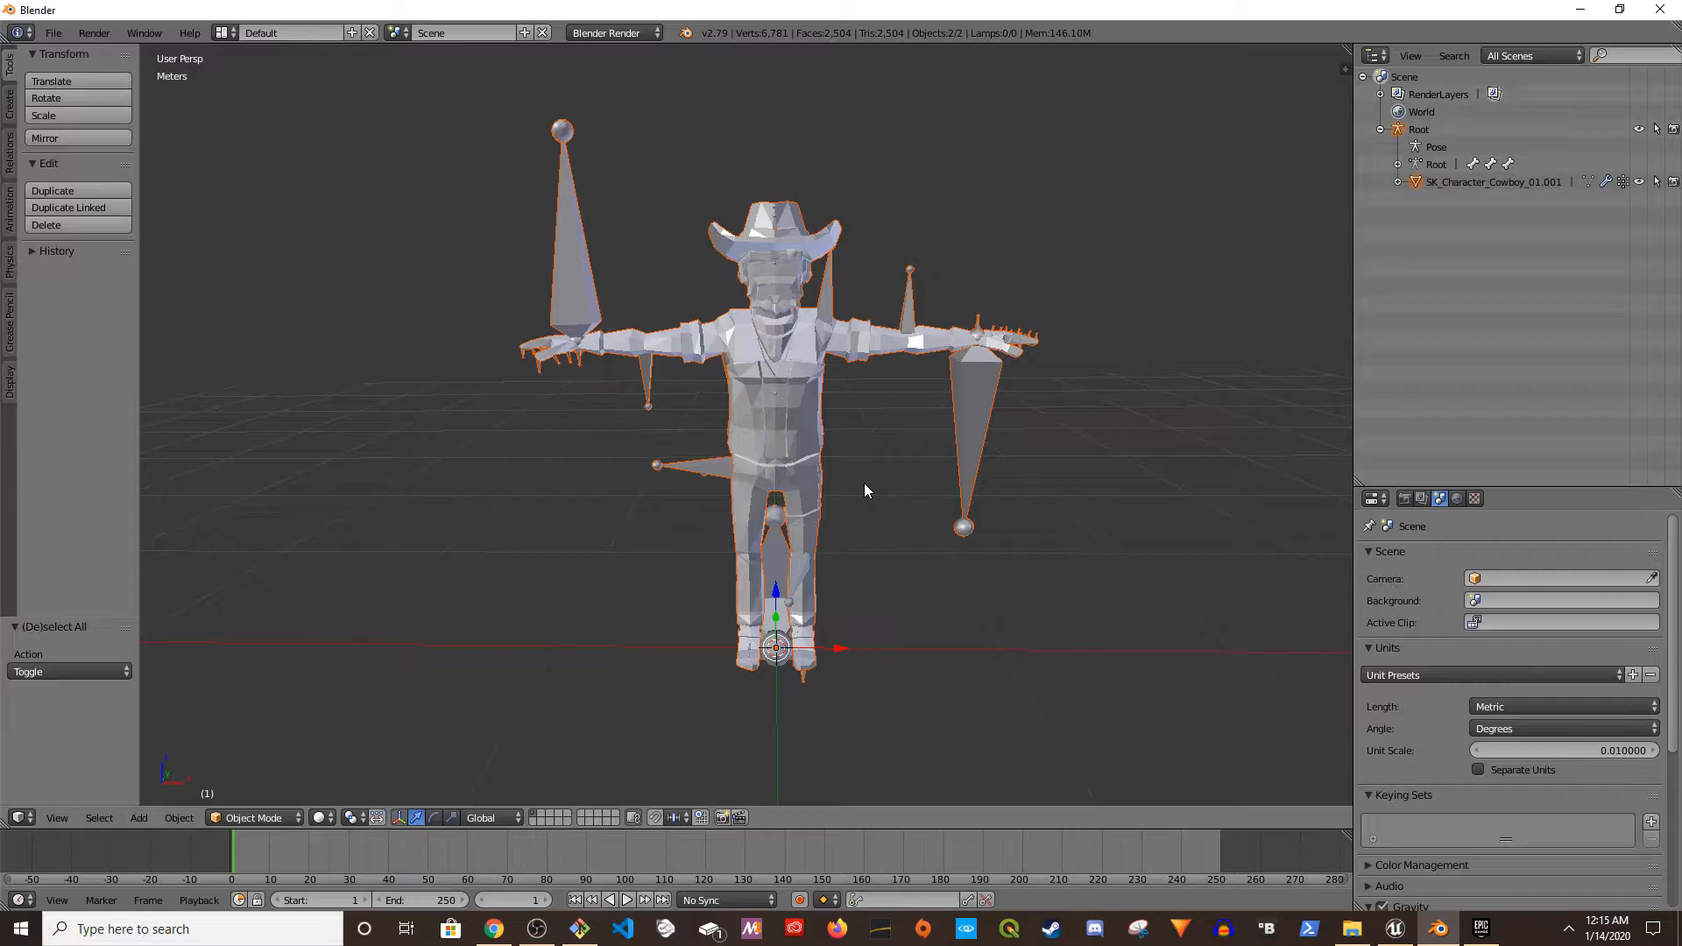
pyautogui.click(1397, 182)
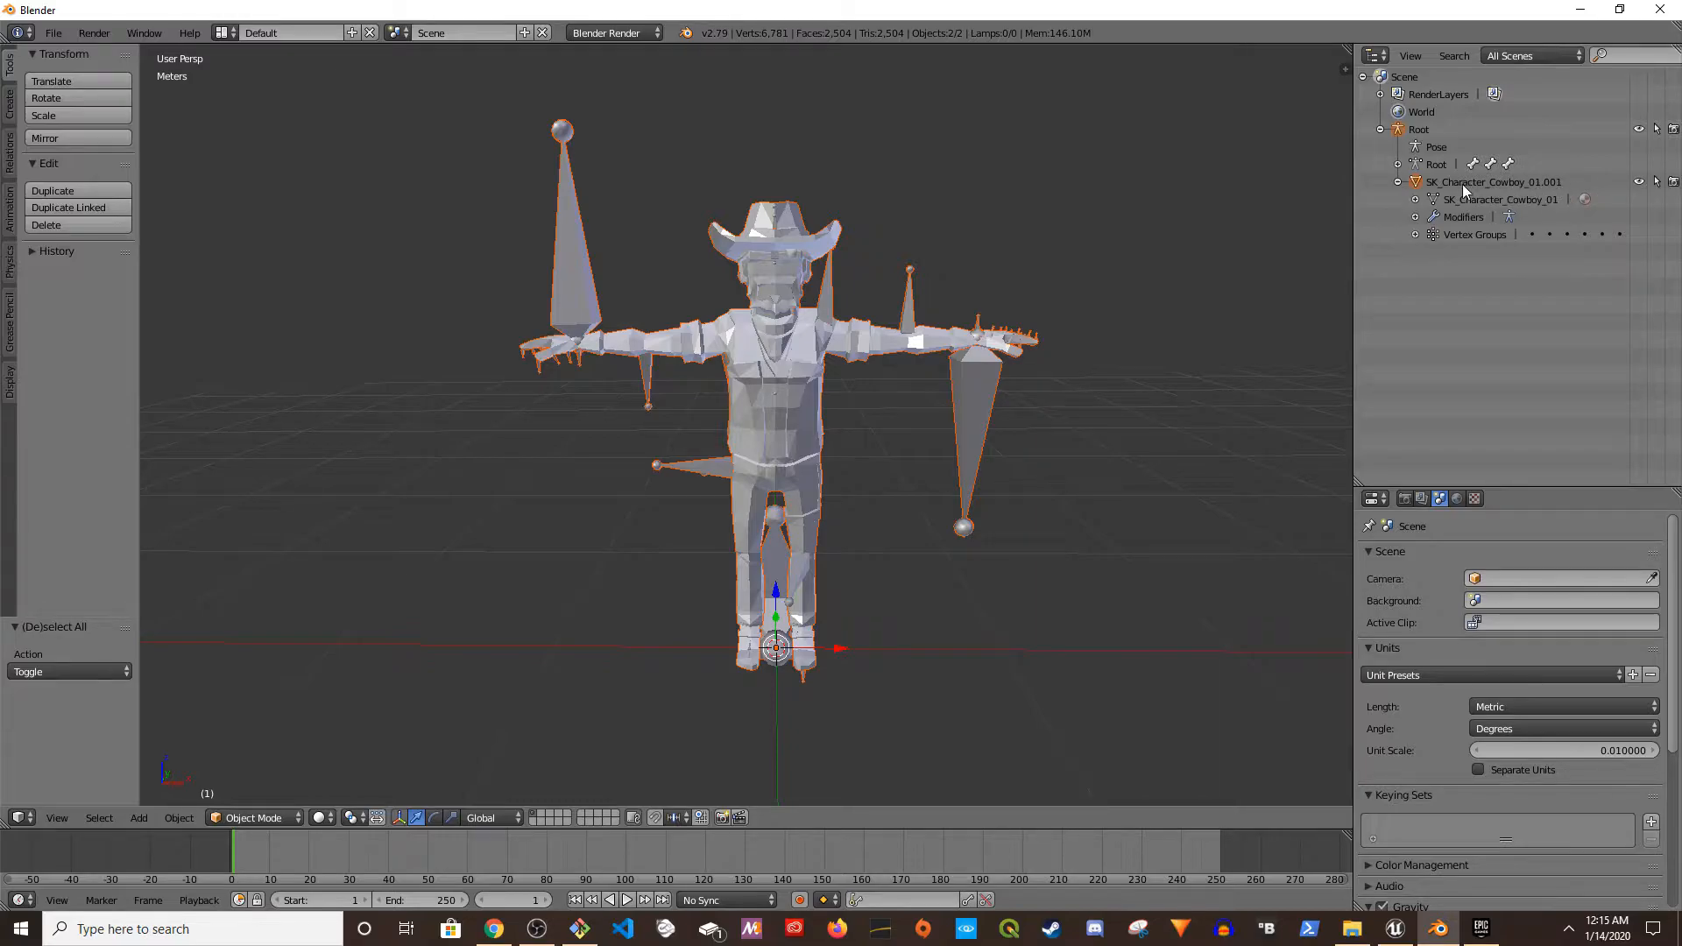
# - Hide the Root armature so that only the cowboy mesh shows in the viewport
pyautogui.click(1645, 186)
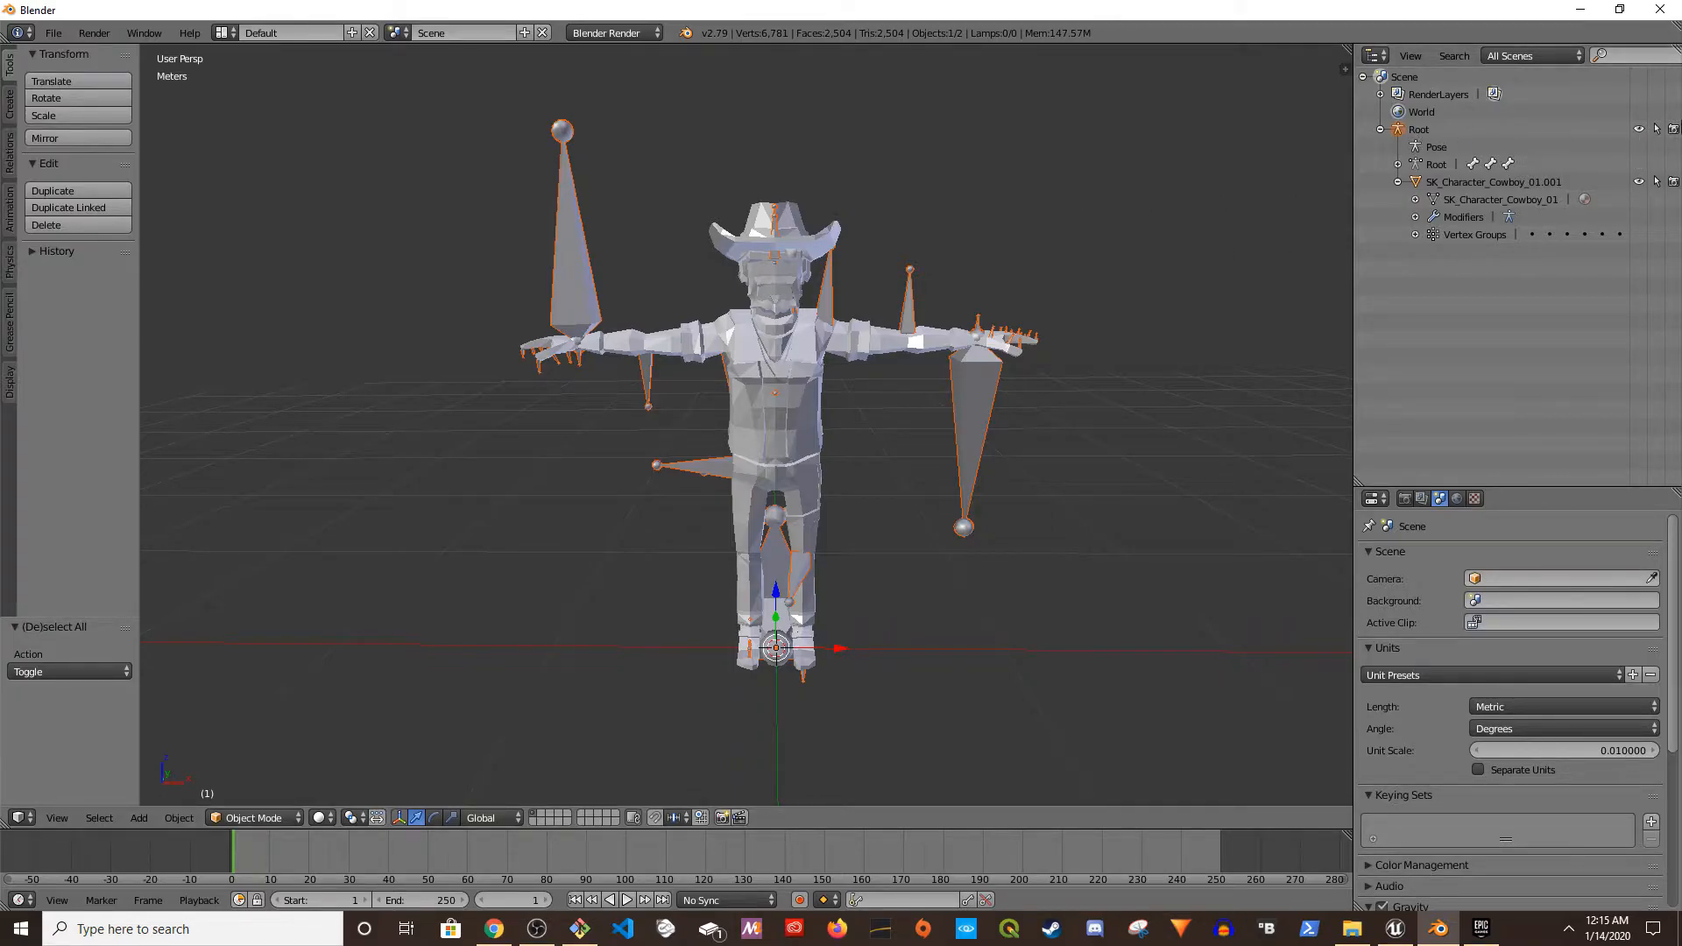
pyautogui.click(1639, 129)
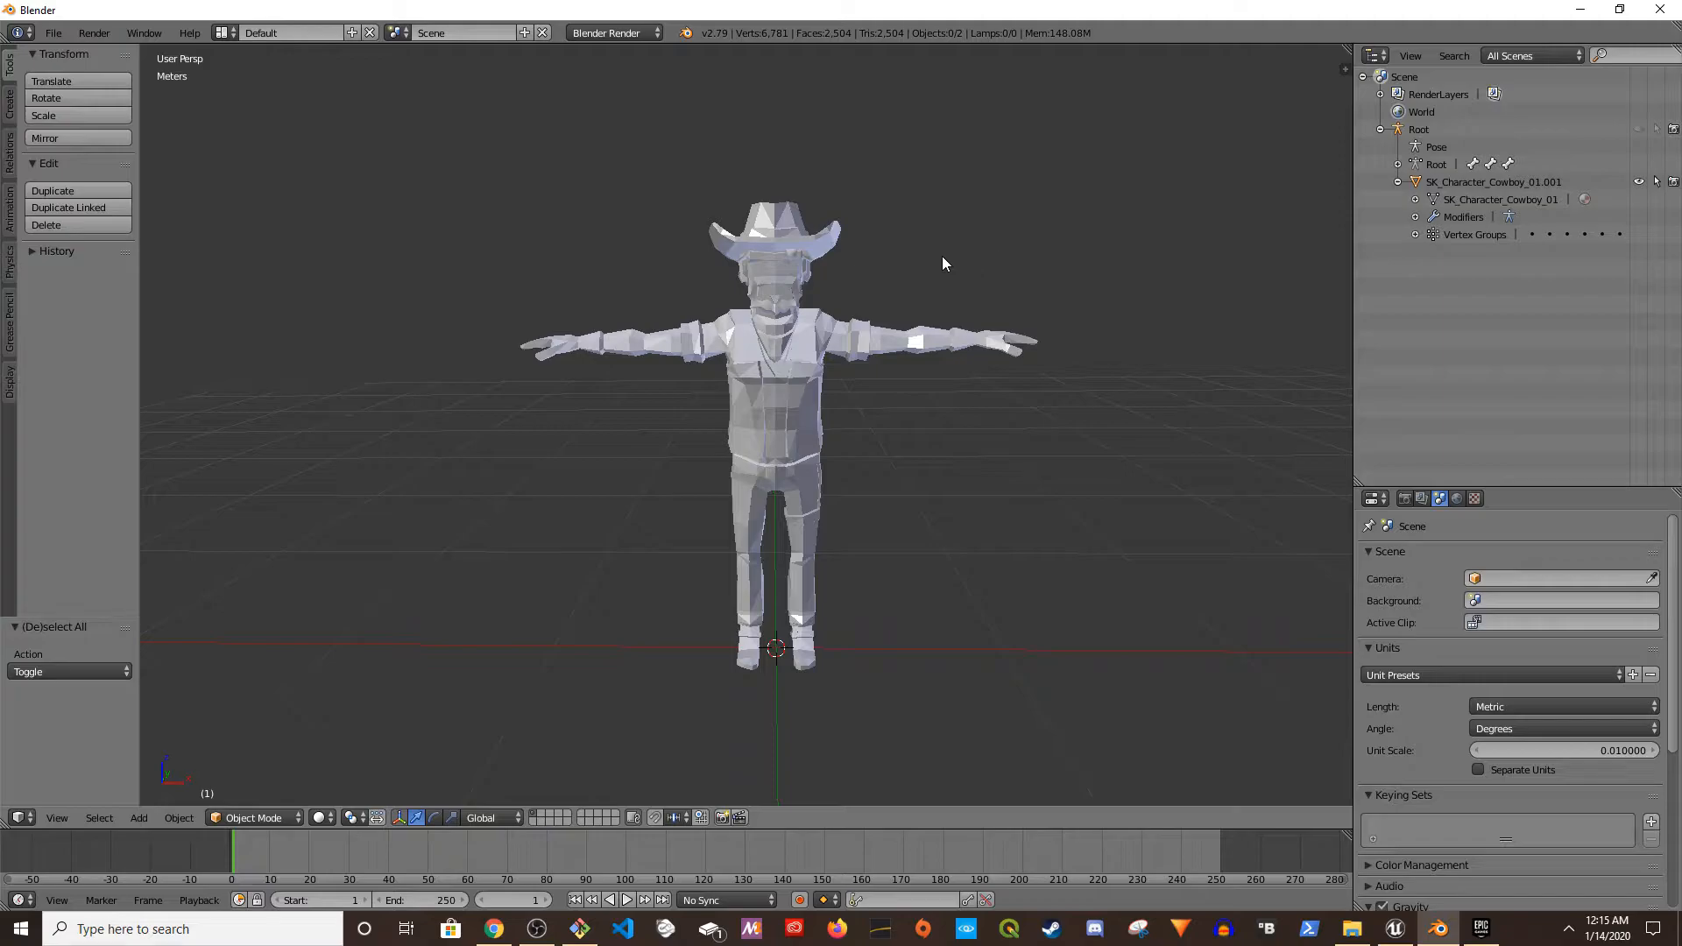
pyautogui.keyDown('shift'); pyautogui.moveTo(938, 256); pyautogui.dragTo(948, 340, button='middle'); pyautogui.keyUp('shift')
pyautogui.scroll(1, 944, 345)
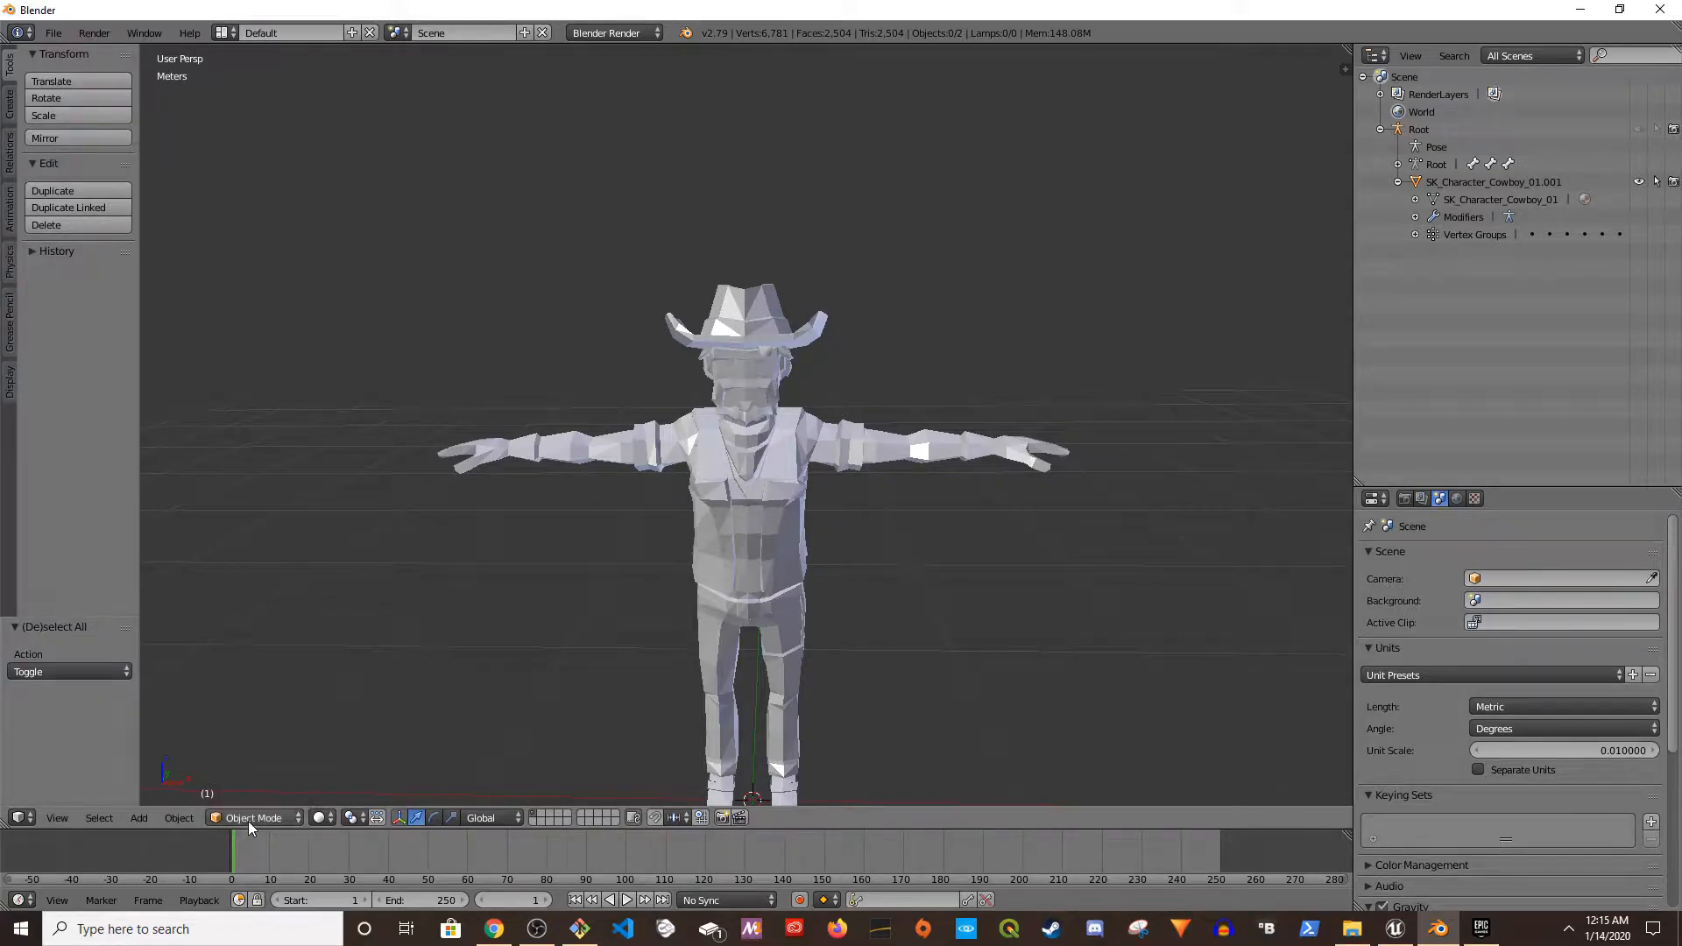
# - Enter Edit Mode on the SK_Character_Cowboy_01.001 mesh and deselect all of its geometry
pyautogui.rightClick(750, 317)
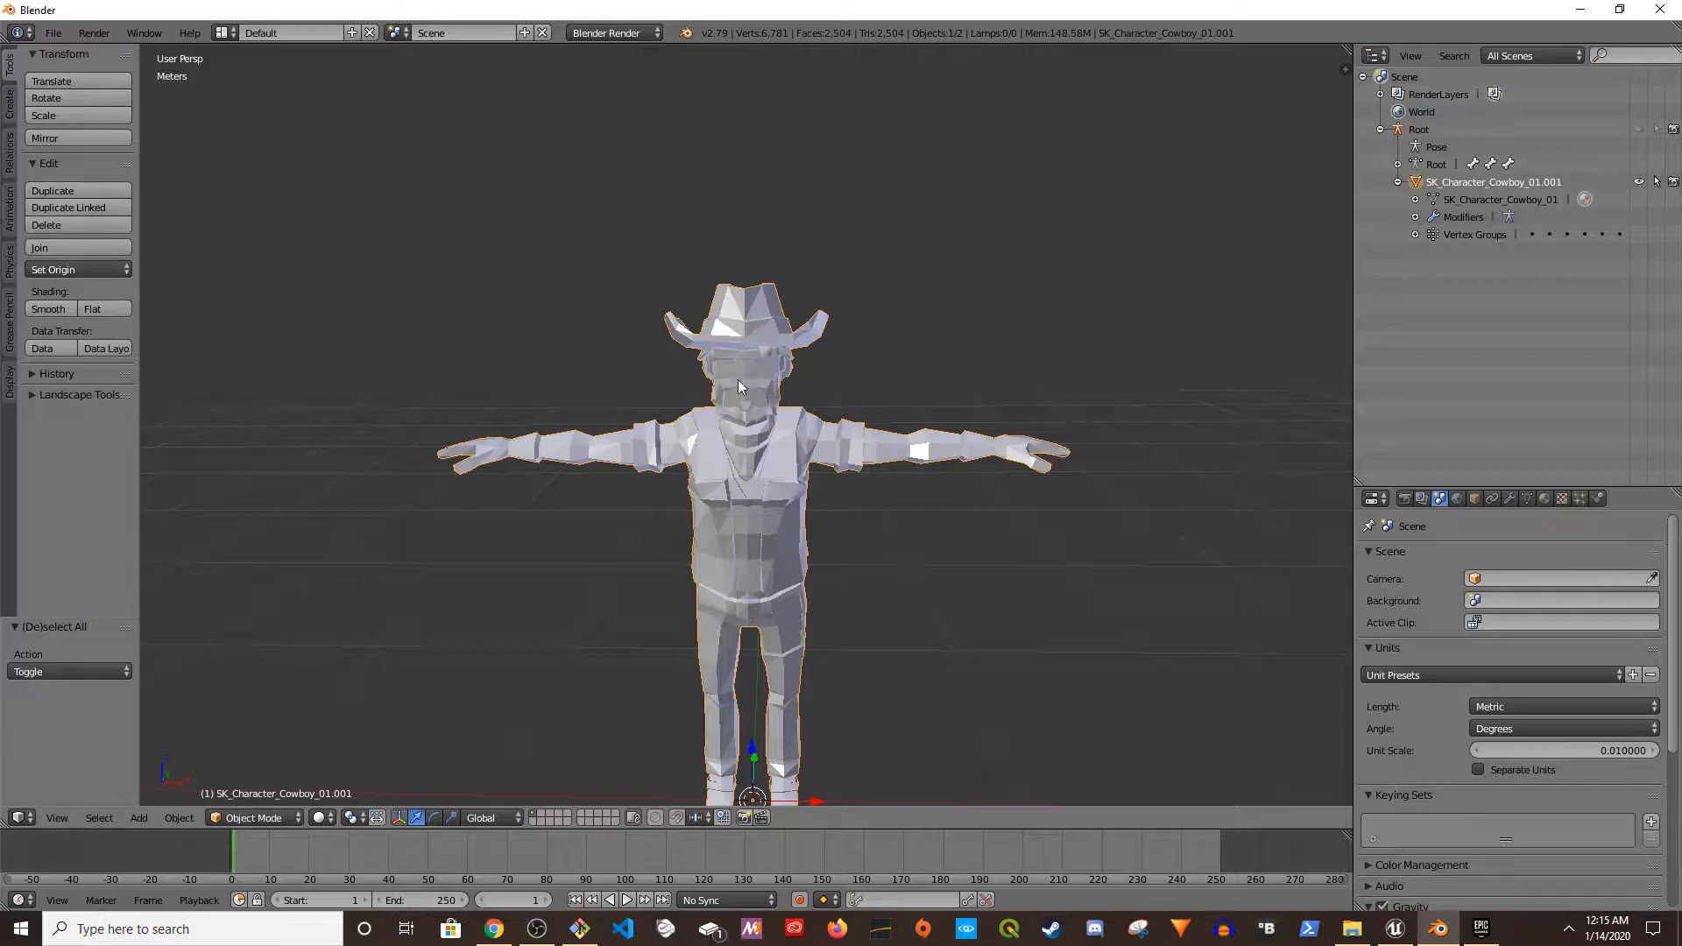
pyautogui.click(234, 819)
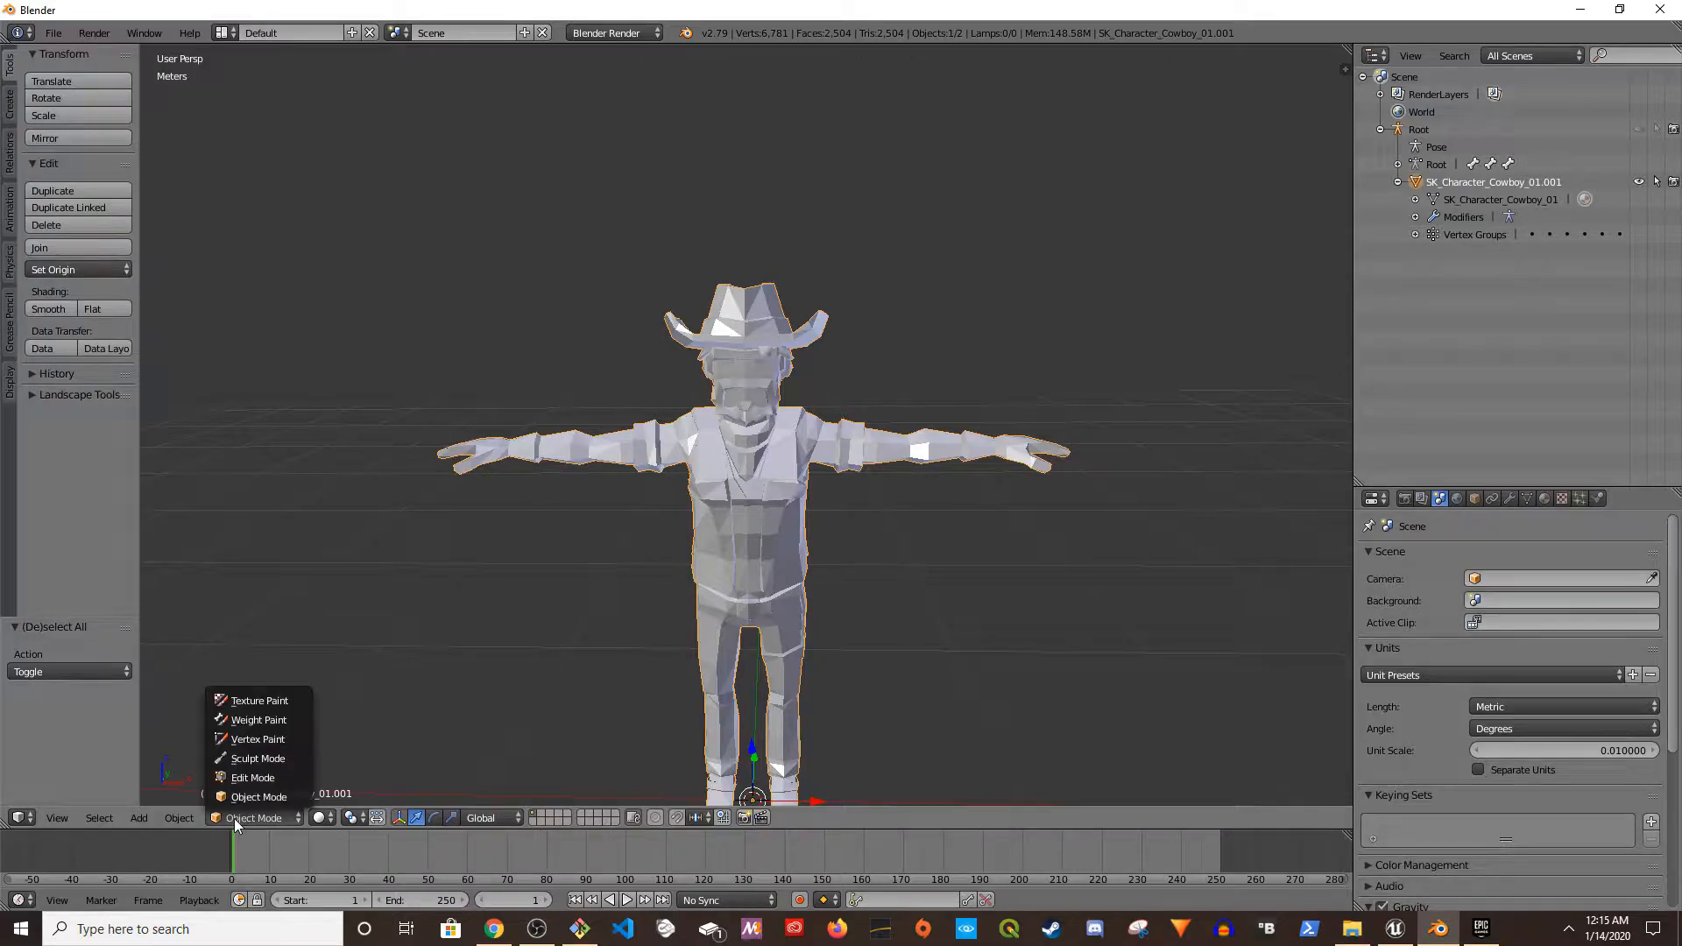
pyautogui.click(263, 779)
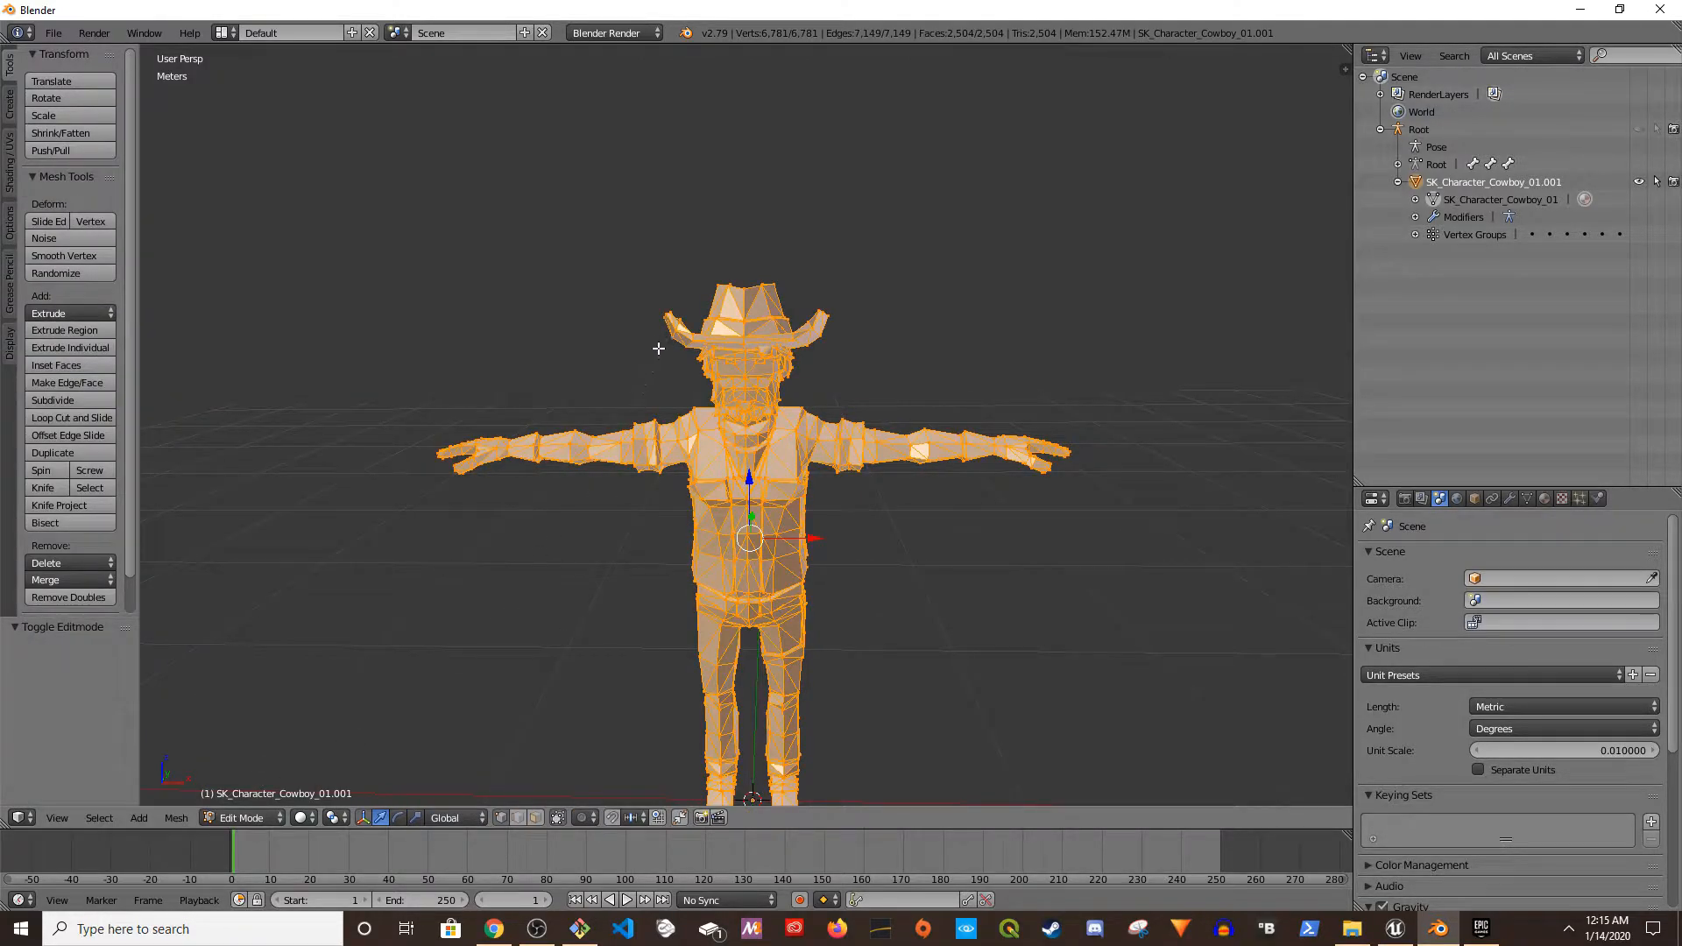
pyautogui.press('a')
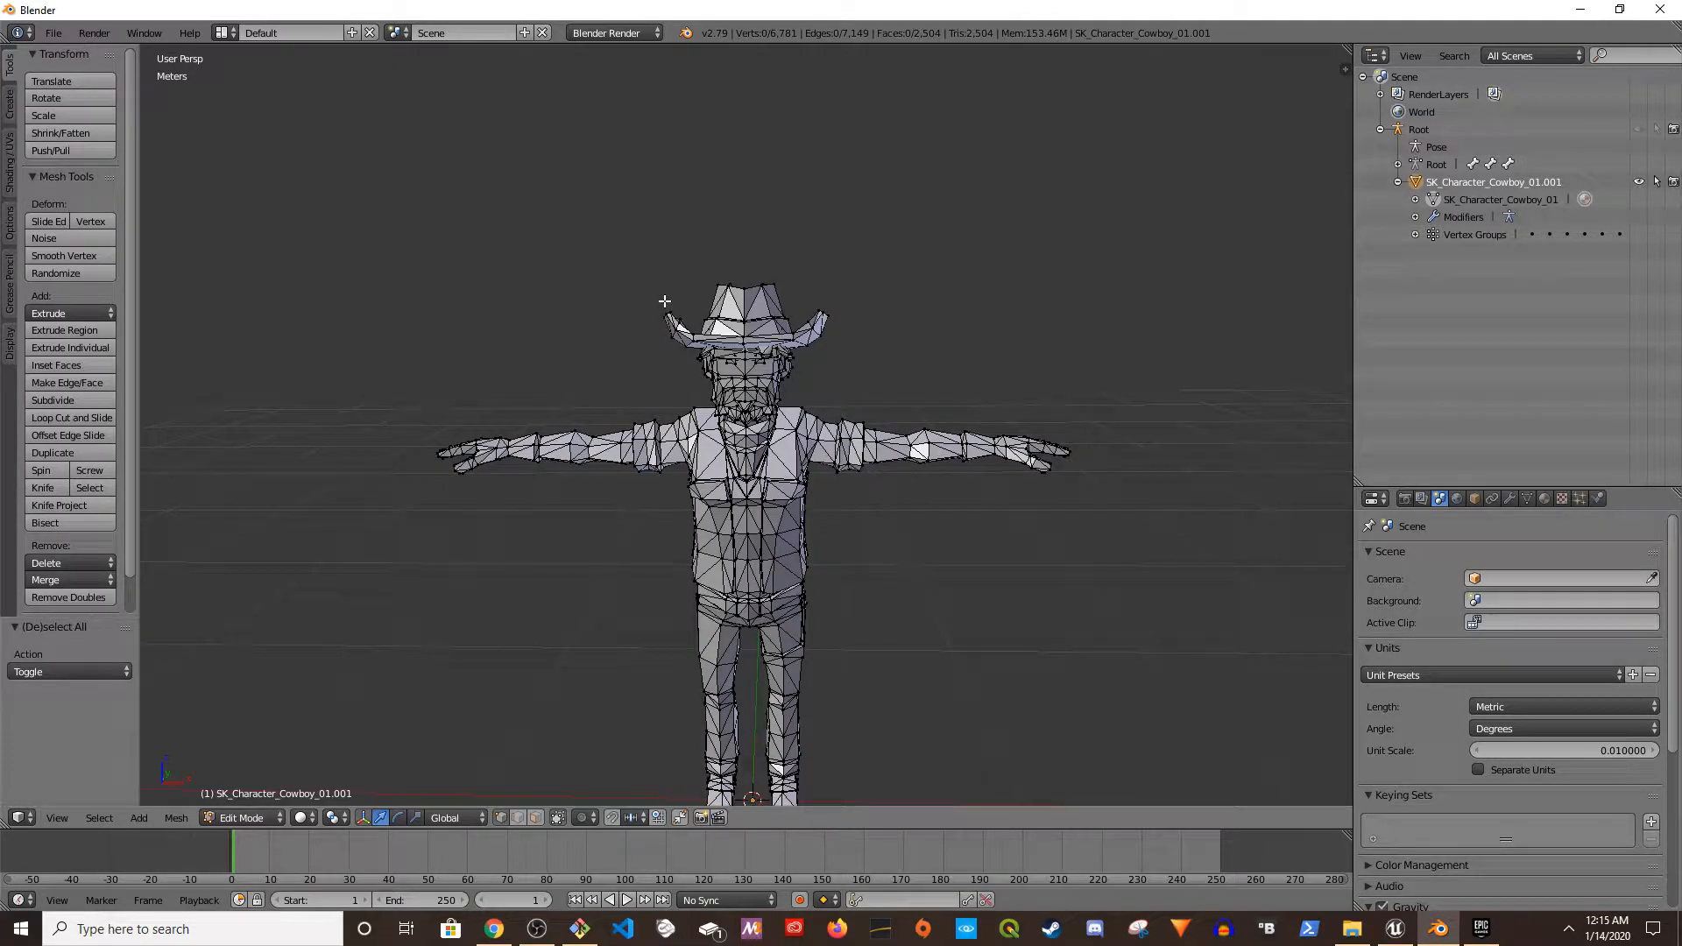
pyautogui.press('a')
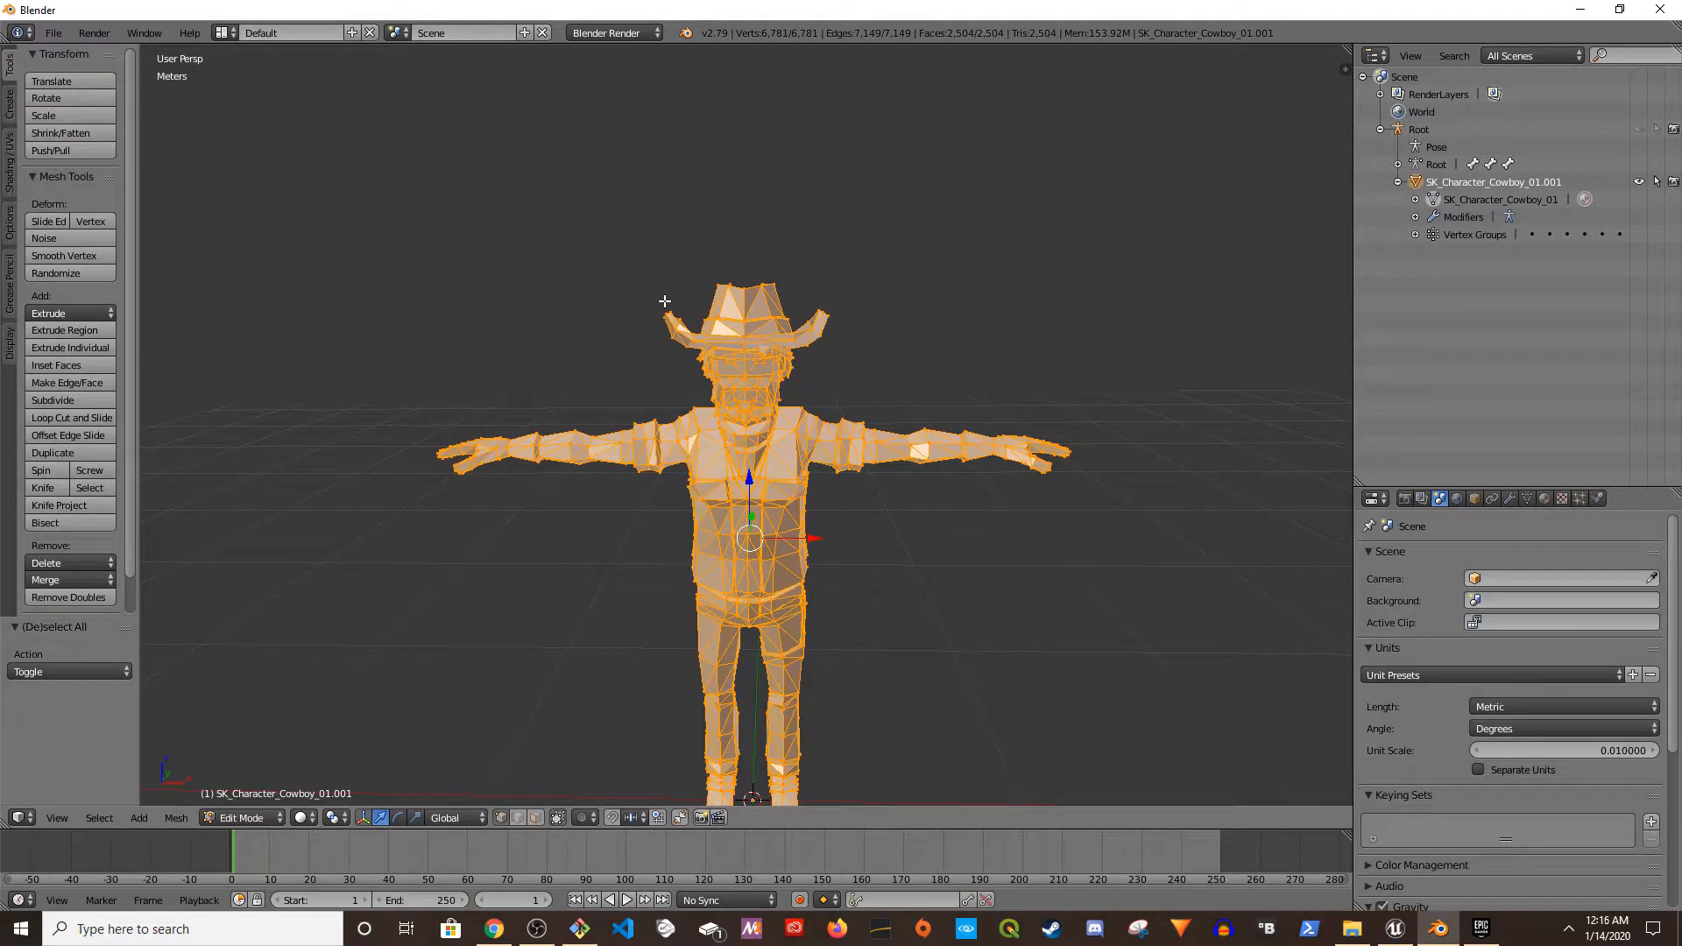
pyautogui.press('a')
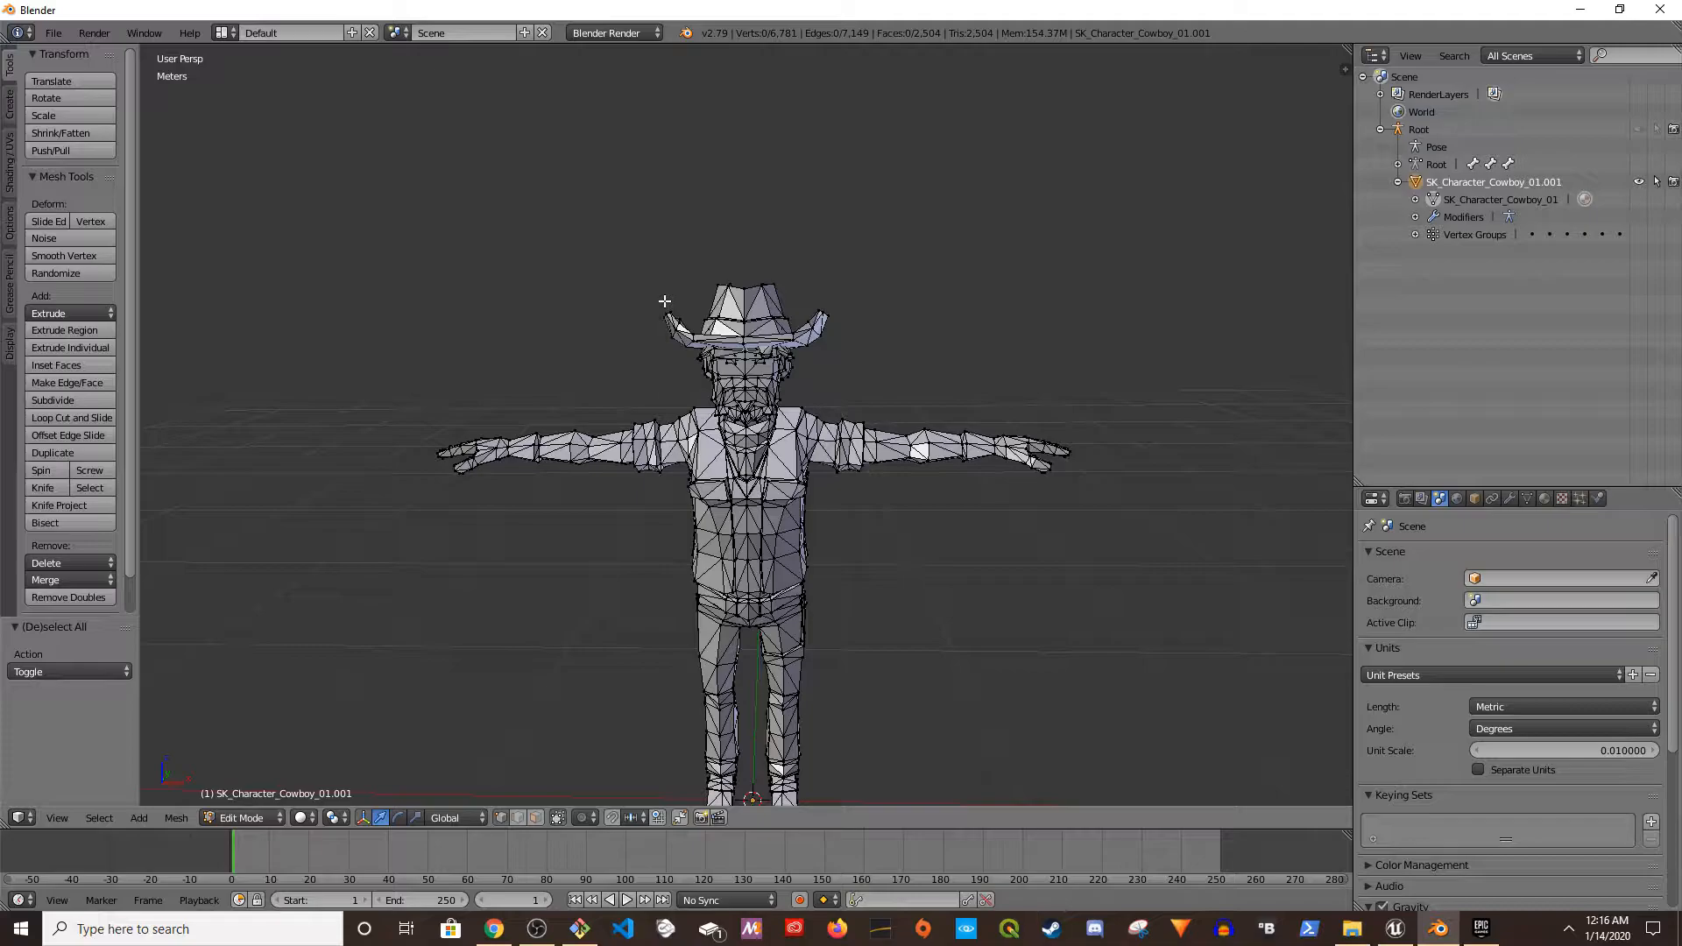
# - Switch to face selection and box-select the cowboy hat's crown and brim faces from several viewing angles
pyautogui.moveTo(885, 219); pyautogui.dragTo(860, 322, button='middle')
pyautogui.moveTo(833, 394); pyautogui.dragTo(827, 334, button='middle')
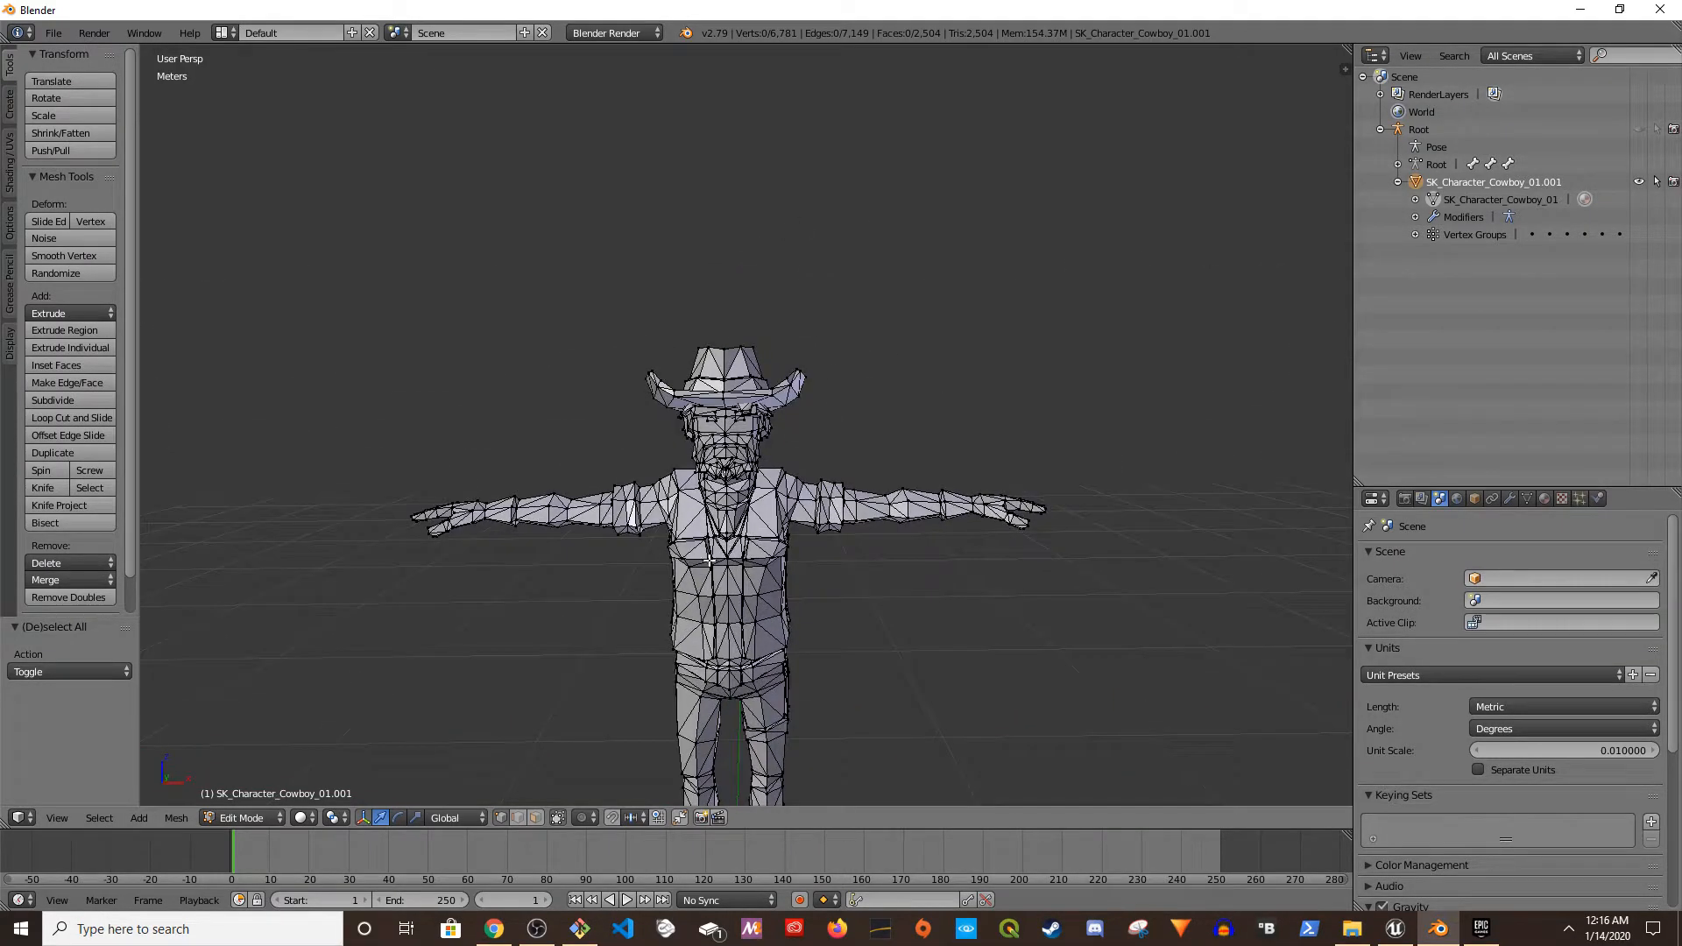
pyautogui.click(537, 819)
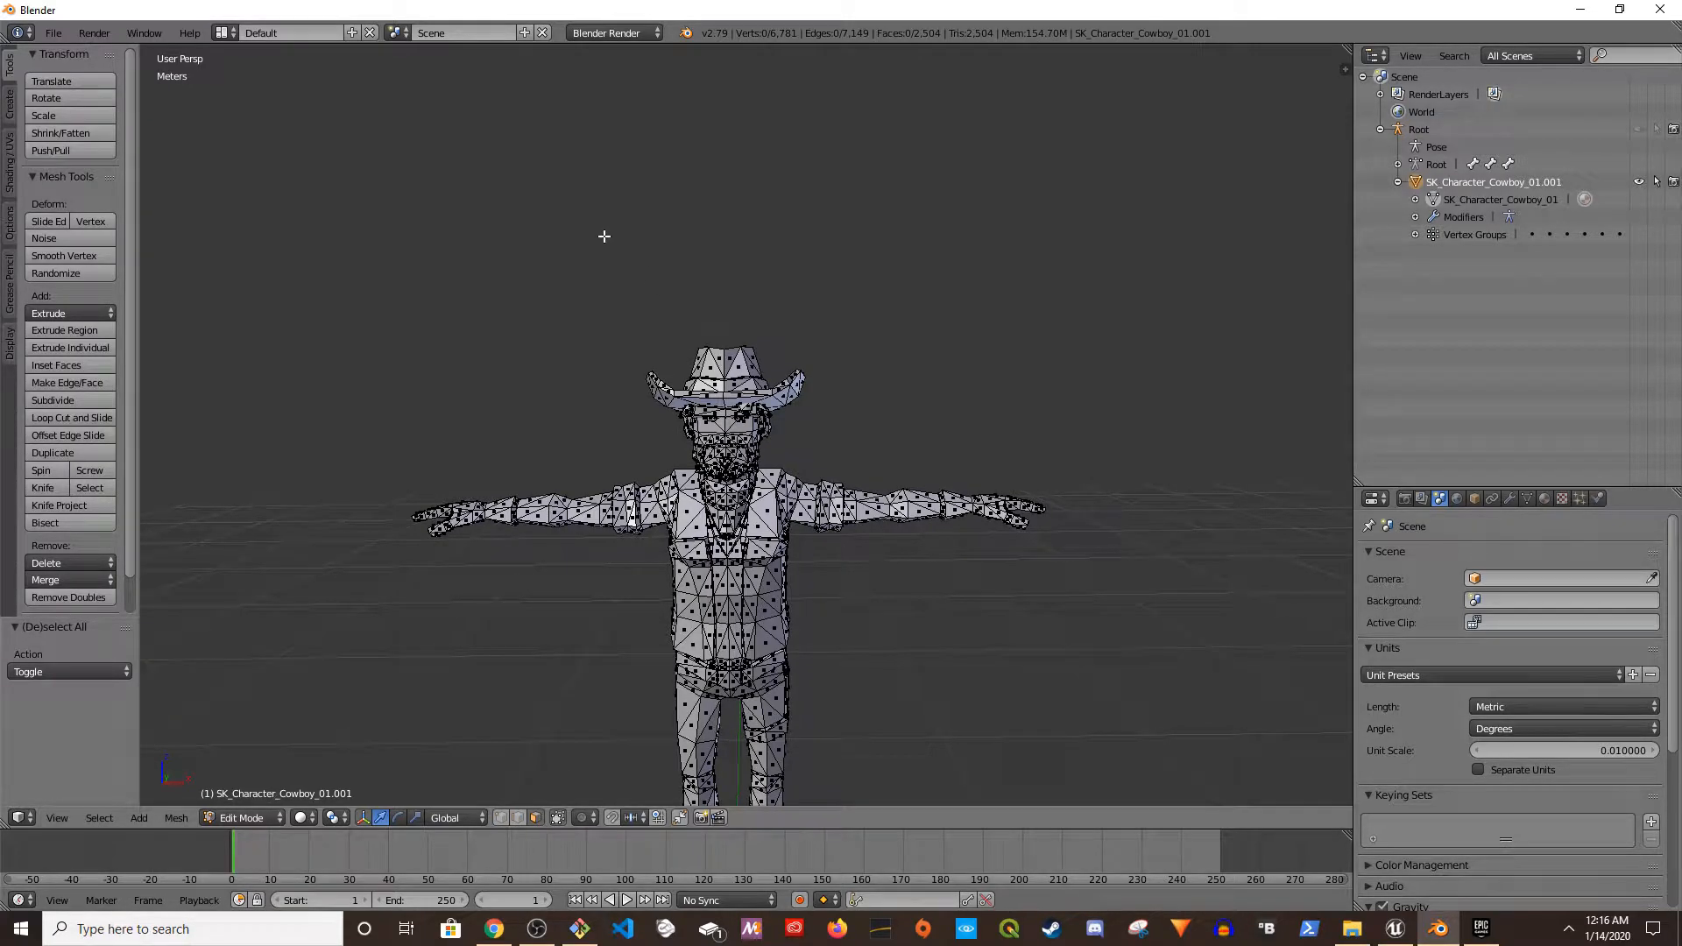
pyautogui.press('b')
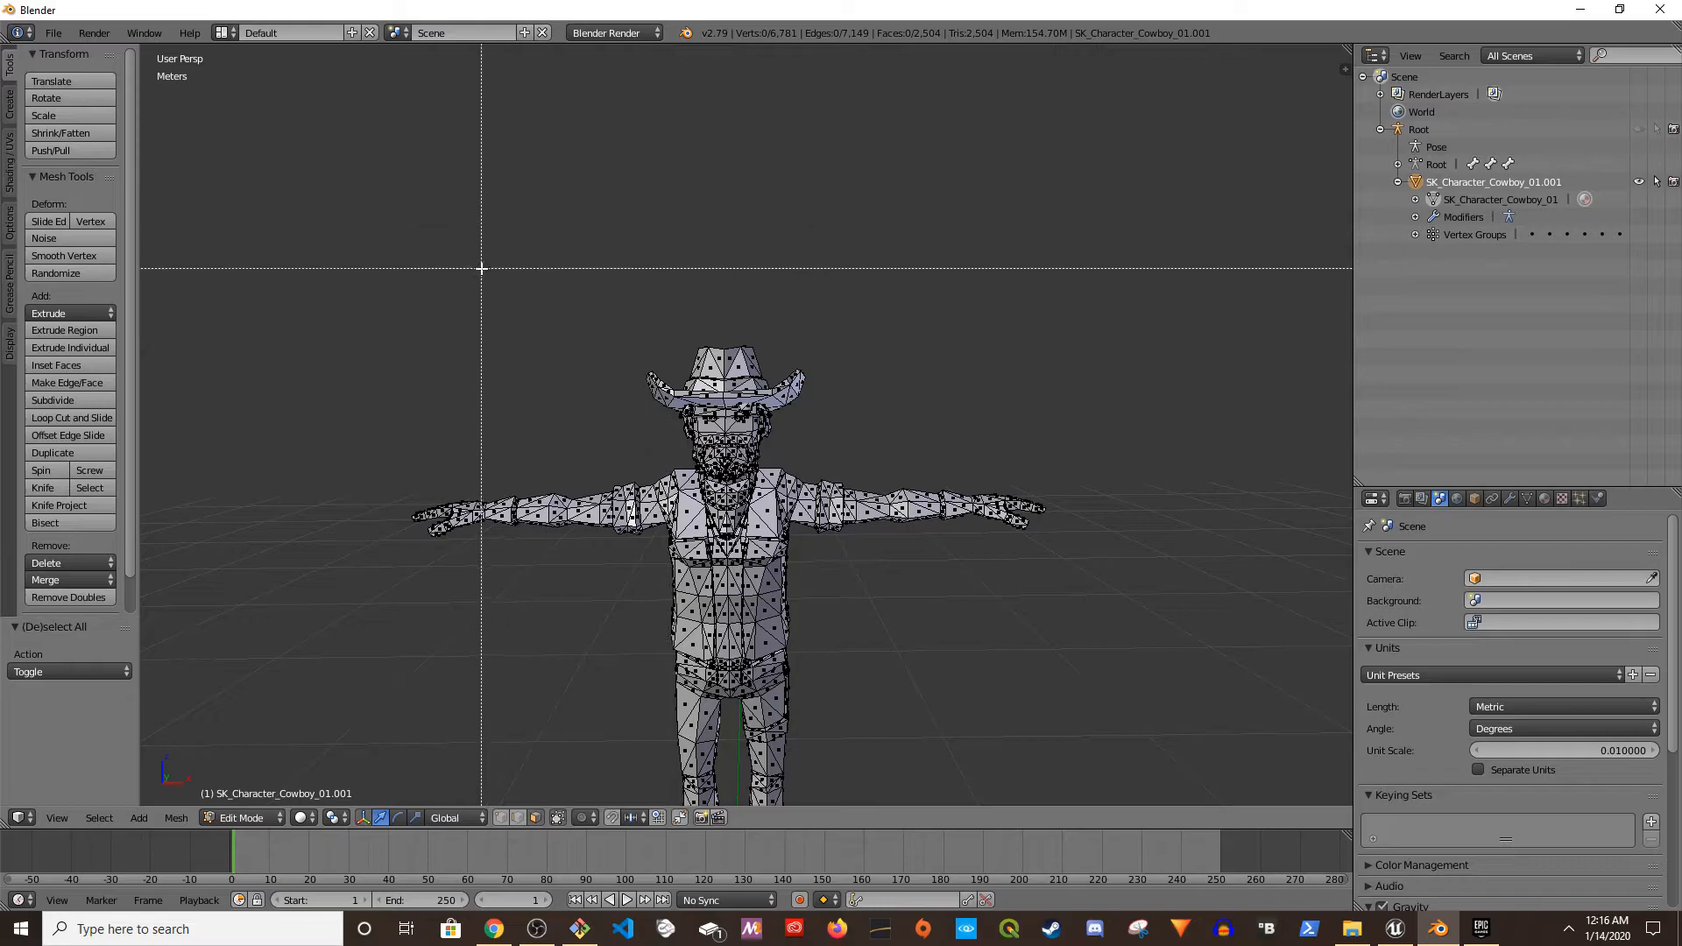
pyautogui.moveTo(585, 256); pyautogui.dragTo(905, 386)
pyautogui.moveTo(912, 403); pyautogui.dragTo(894, 318, button='middle')
pyautogui.moveTo(621, 298); pyautogui.dragTo(892, 384)
pyautogui.moveTo(1033, 378); pyautogui.dragTo(683, 281, button='middle')
pyautogui.press('b')
pyautogui.moveTo(662, 256); pyautogui.dragTo(837, 333)
pyautogui.moveTo(923, 334); pyautogui.dragTo(743, 396, button='middle')
pyautogui.press('b')
pyautogui.moveTo(670, 293); pyautogui.dragTo(794, 344)
pyautogui.moveTo(799, 345); pyautogui.dragTo(1026, 361, button='middle')
pyautogui.press('b')
pyautogui.moveTo(676, 292); pyautogui.dragTo(853, 349)
pyautogui.moveTo(852, 350); pyautogui.dragTo(869, 430, button='middle')
pyautogui.moveTo(747, 491); pyautogui.dragTo(698, 460, button='middle')
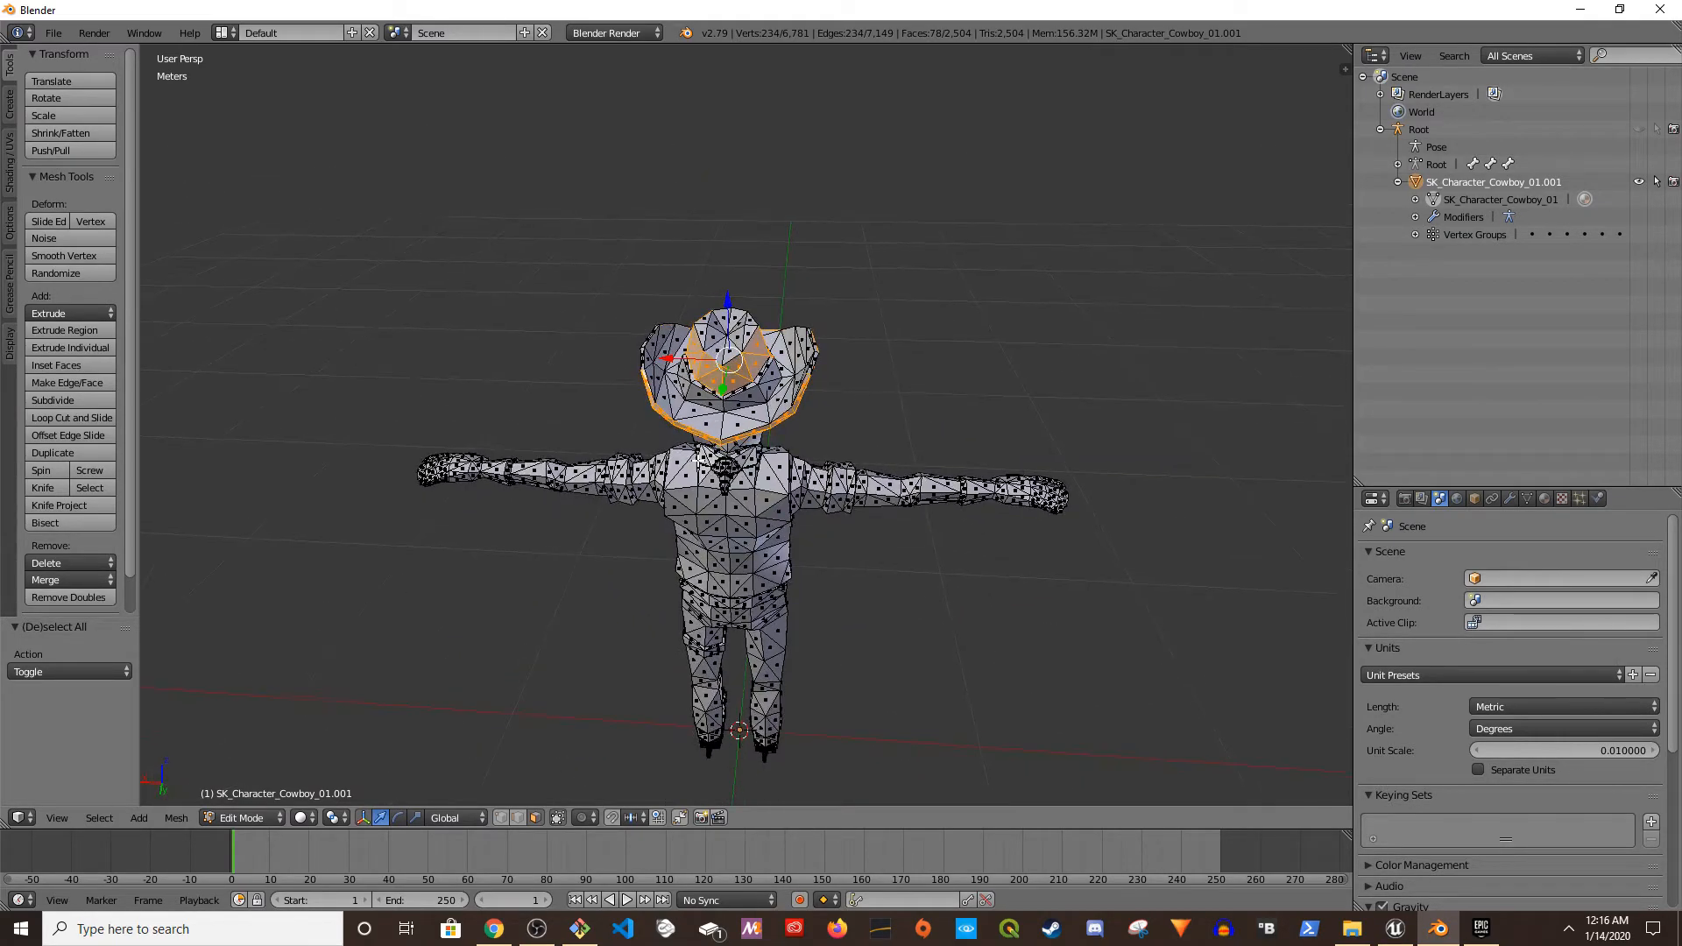
pyautogui.moveTo(867, 409); pyautogui.dragTo(869, 412)
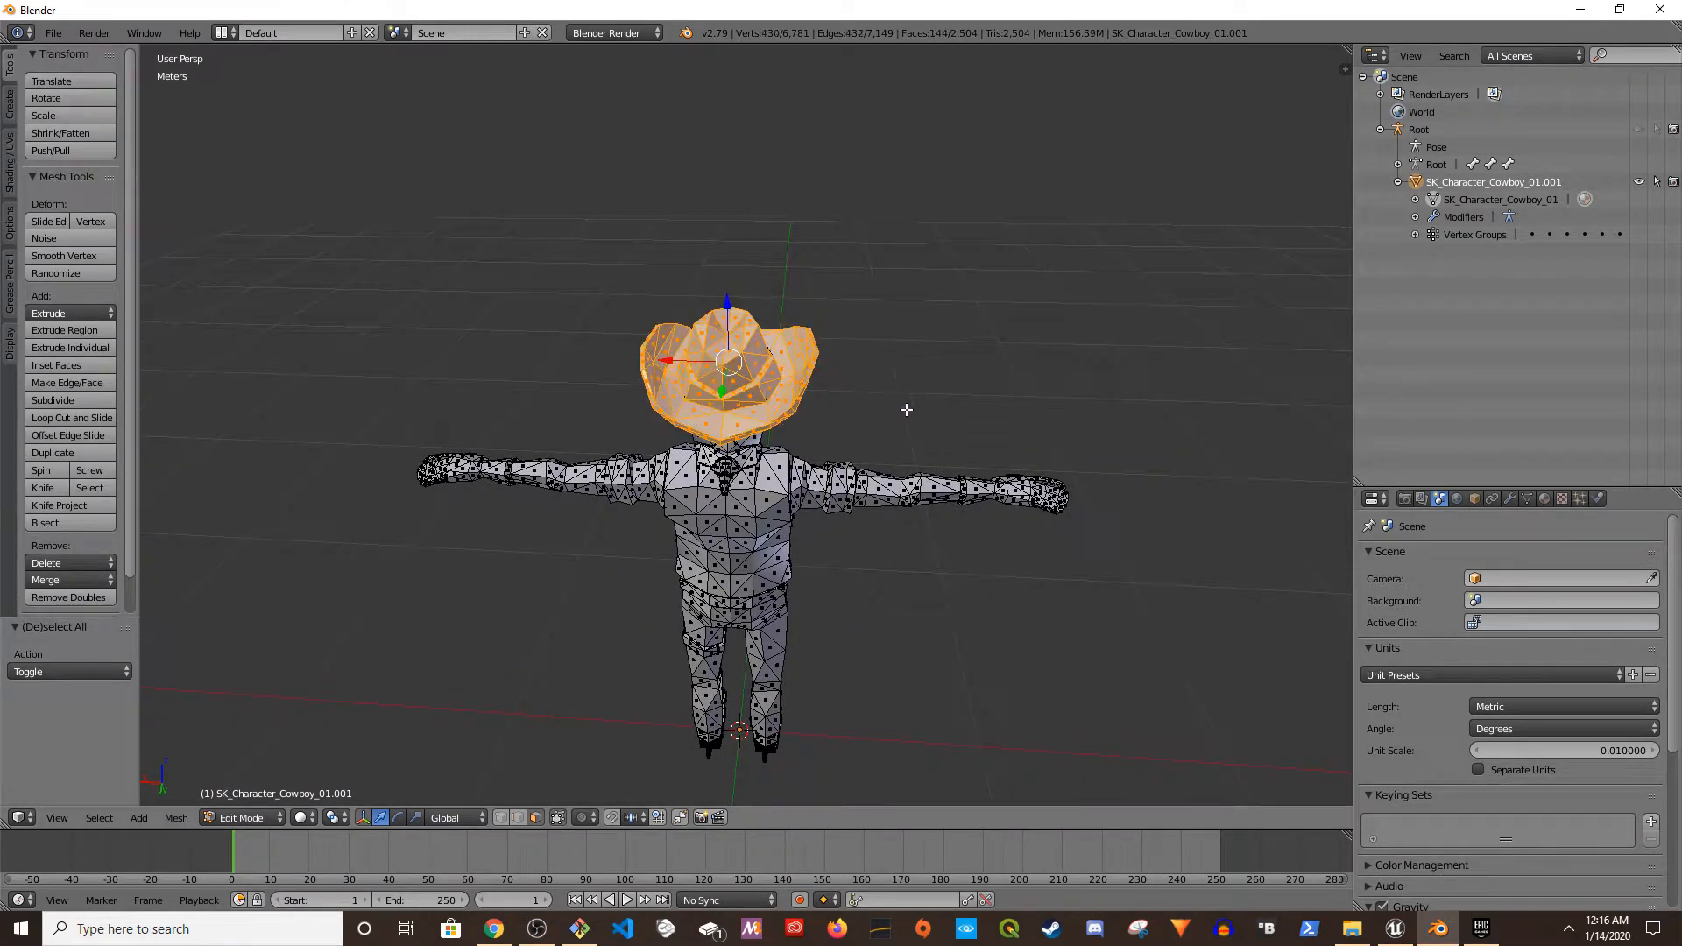
# - Add the hat's remaining unselected faces and separate the selected hat into its own mesh object
pyautogui.moveTo(903, 411); pyautogui.dragTo(1075, 425, button='middle')
pyautogui.press('b')
pyautogui.moveTo(620, 356); pyautogui.dragTo(686, 407)
pyautogui.moveTo(668, 406); pyautogui.dragTo(912, 412, button='middle')
pyautogui.press('b')
pyautogui.moveTo(596, 288); pyautogui.dragTo(810, 366)
pyautogui.moveTo(757, 479); pyautogui.dragTo(1220, 470, button='middle')
pyautogui.press('b')
pyautogui.moveTo(695, 298); pyautogui.dragTo(807, 389)
pyautogui.moveTo(807, 389); pyautogui.dragTo(980, 431, button='middle')
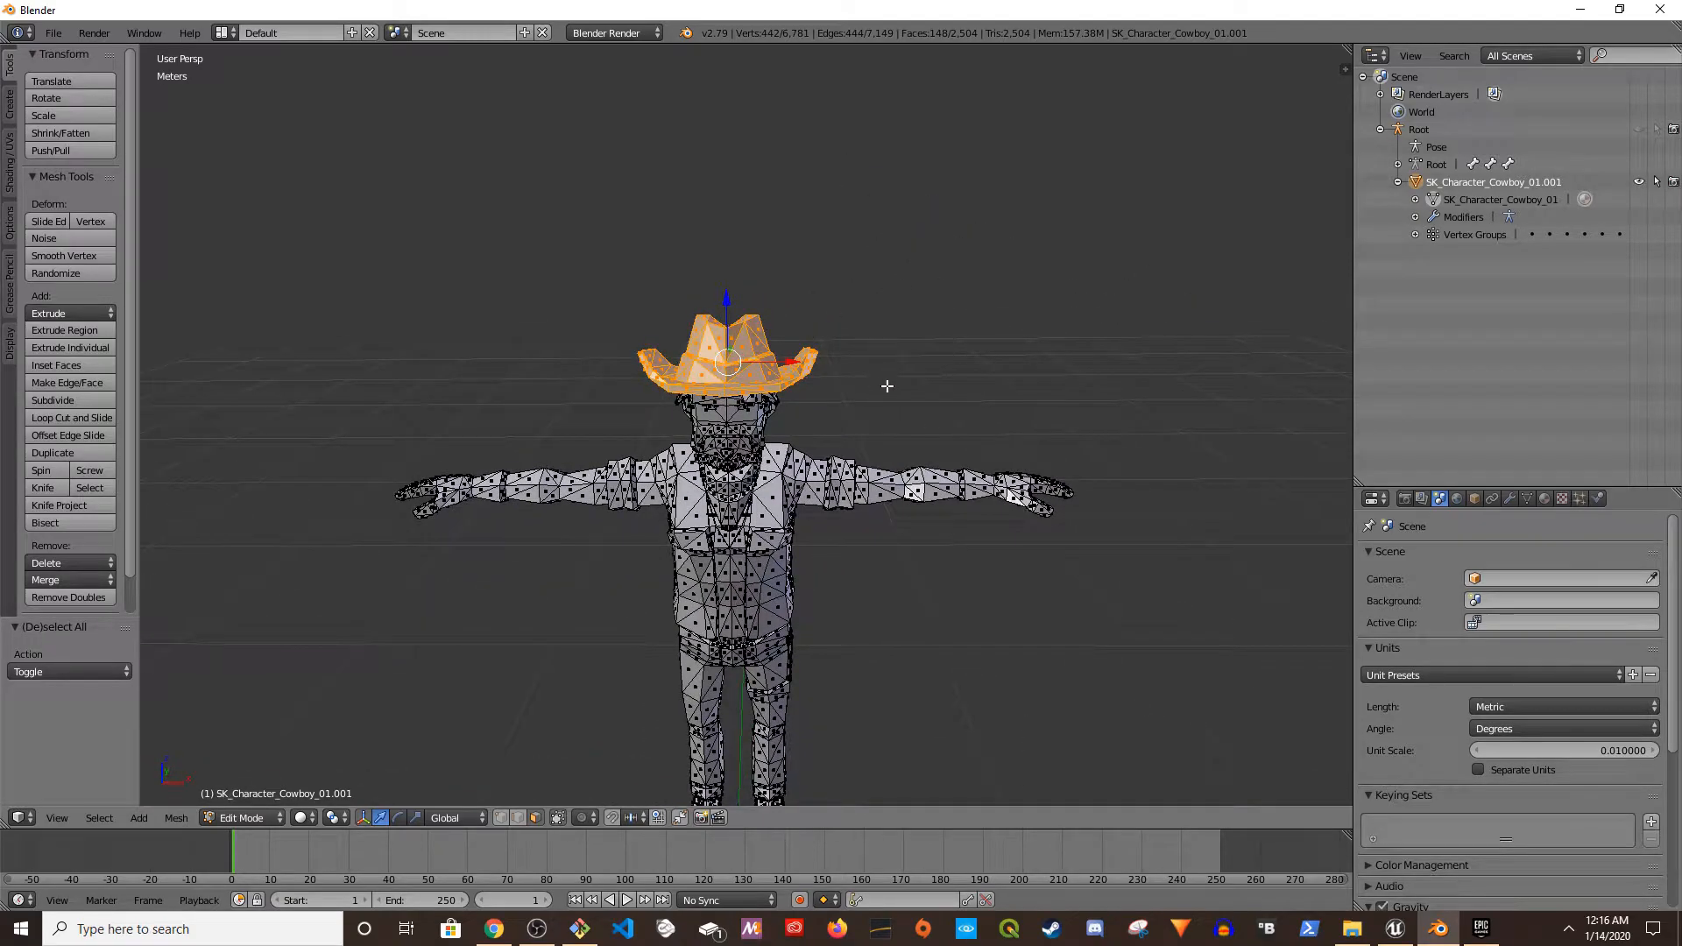
pyautogui.press('p')
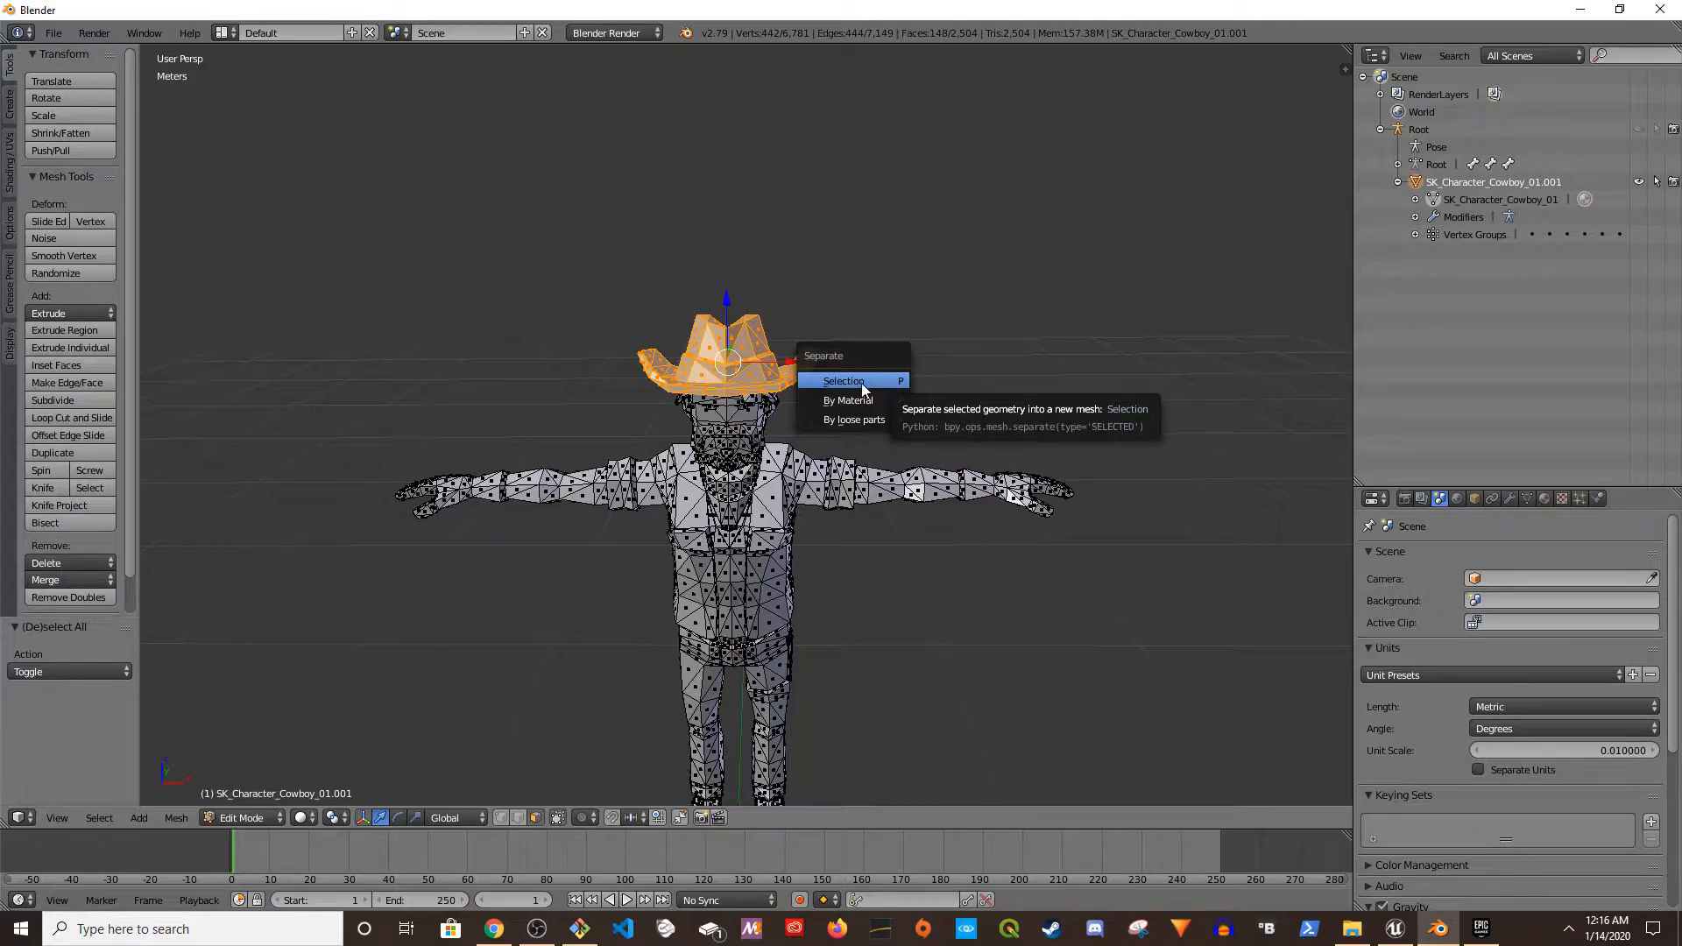
pyautogui.click(857, 381)
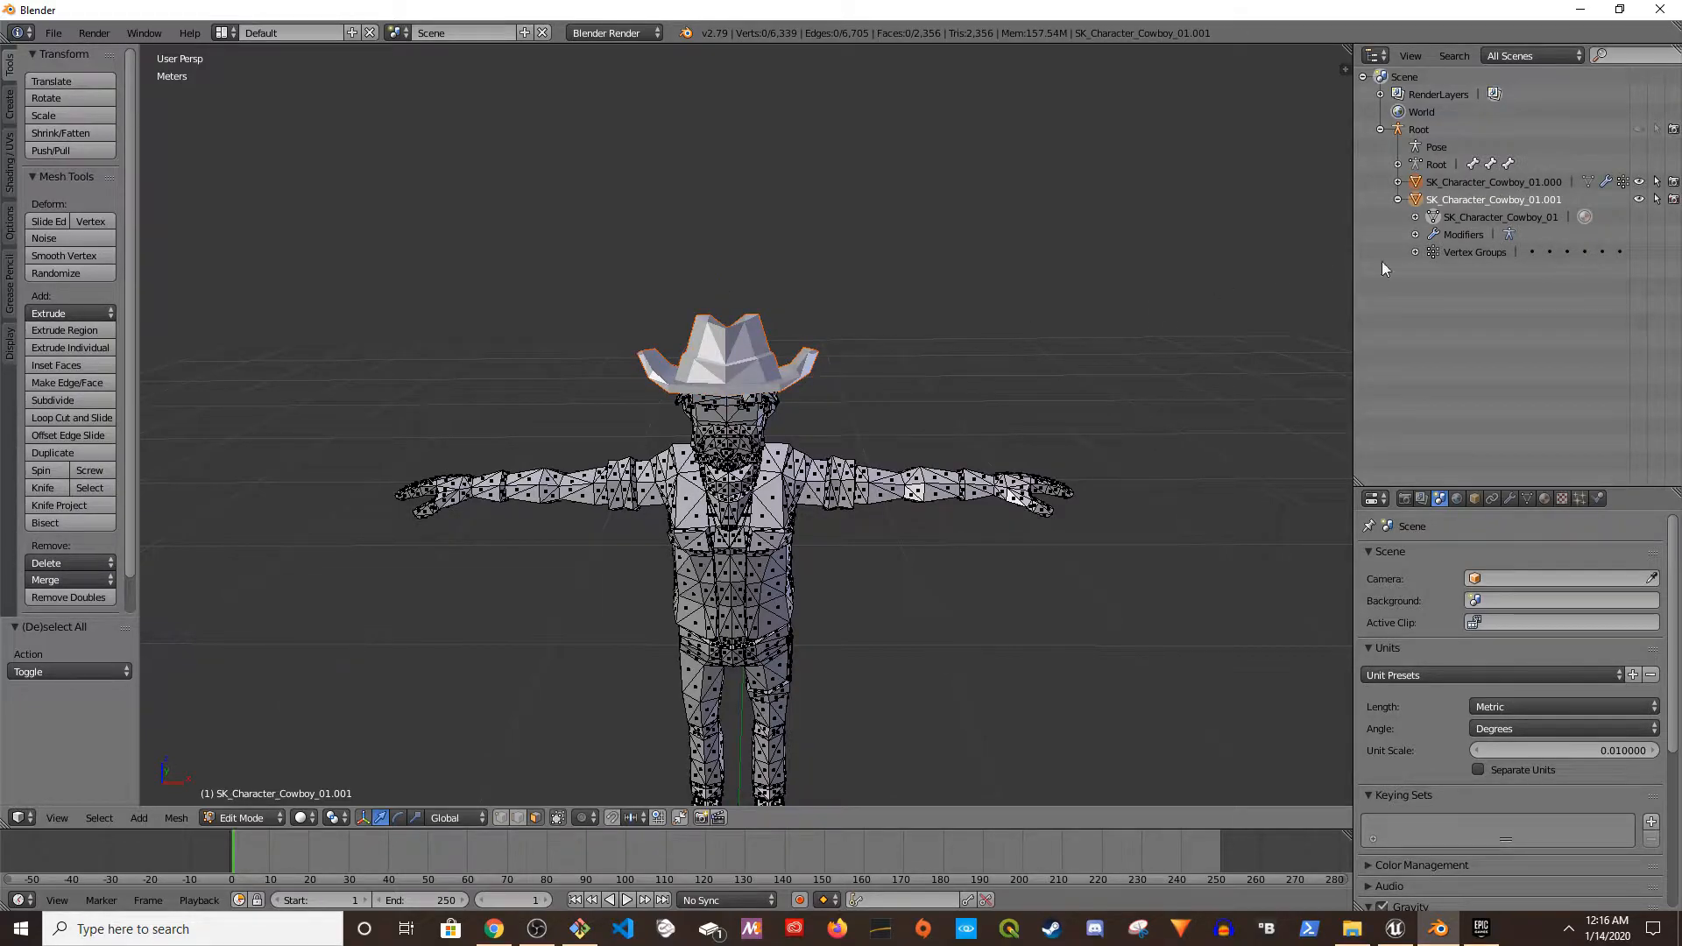
# - Collapse the body mesh's hierarchy and toggle the separated hat's visibility to check that it is an independent object
pyautogui.click(1399, 200)
pyautogui.click(1639, 182)
pyautogui.click(1639, 182)
pyautogui.click(1639, 182)
pyautogui.click(1640, 181)
pyautogui.click(1640, 181)
pyautogui.click(1640, 181)
pyautogui.click(1640, 181)
pyautogui.click(1640, 181)
# - Make the Mat_PolygonWestern_01_A material single-user on the hat mesh SK_Character_Cowboy_01.000
pyautogui.click(1519, 183)
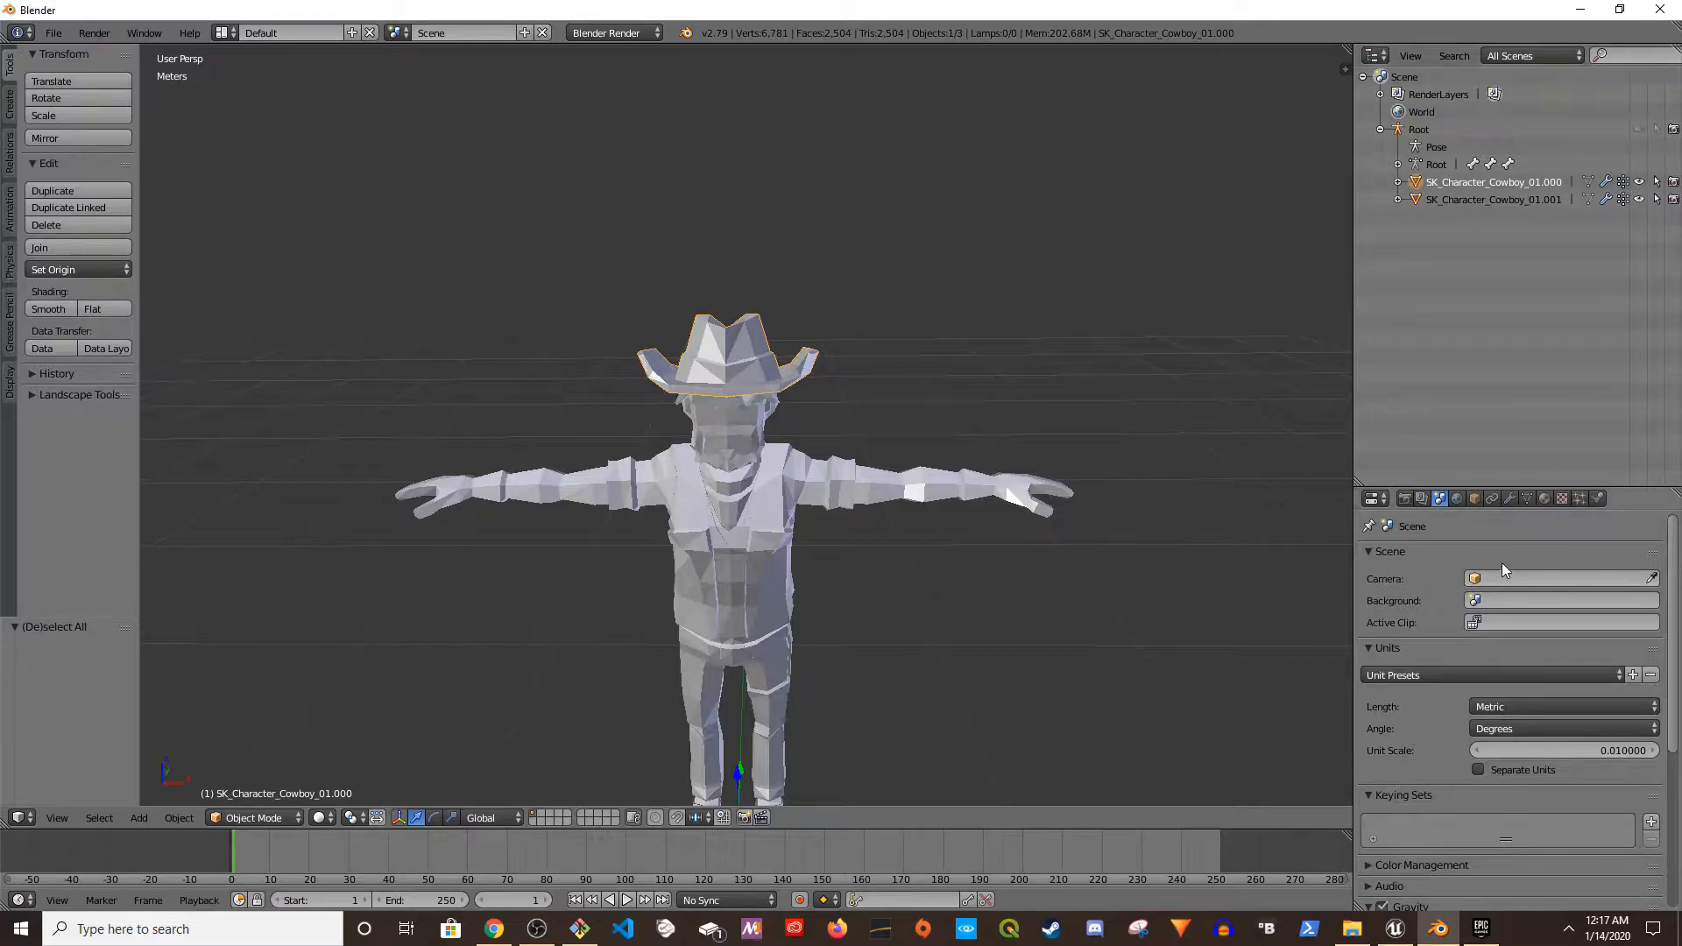
pyautogui.click(1544, 498)
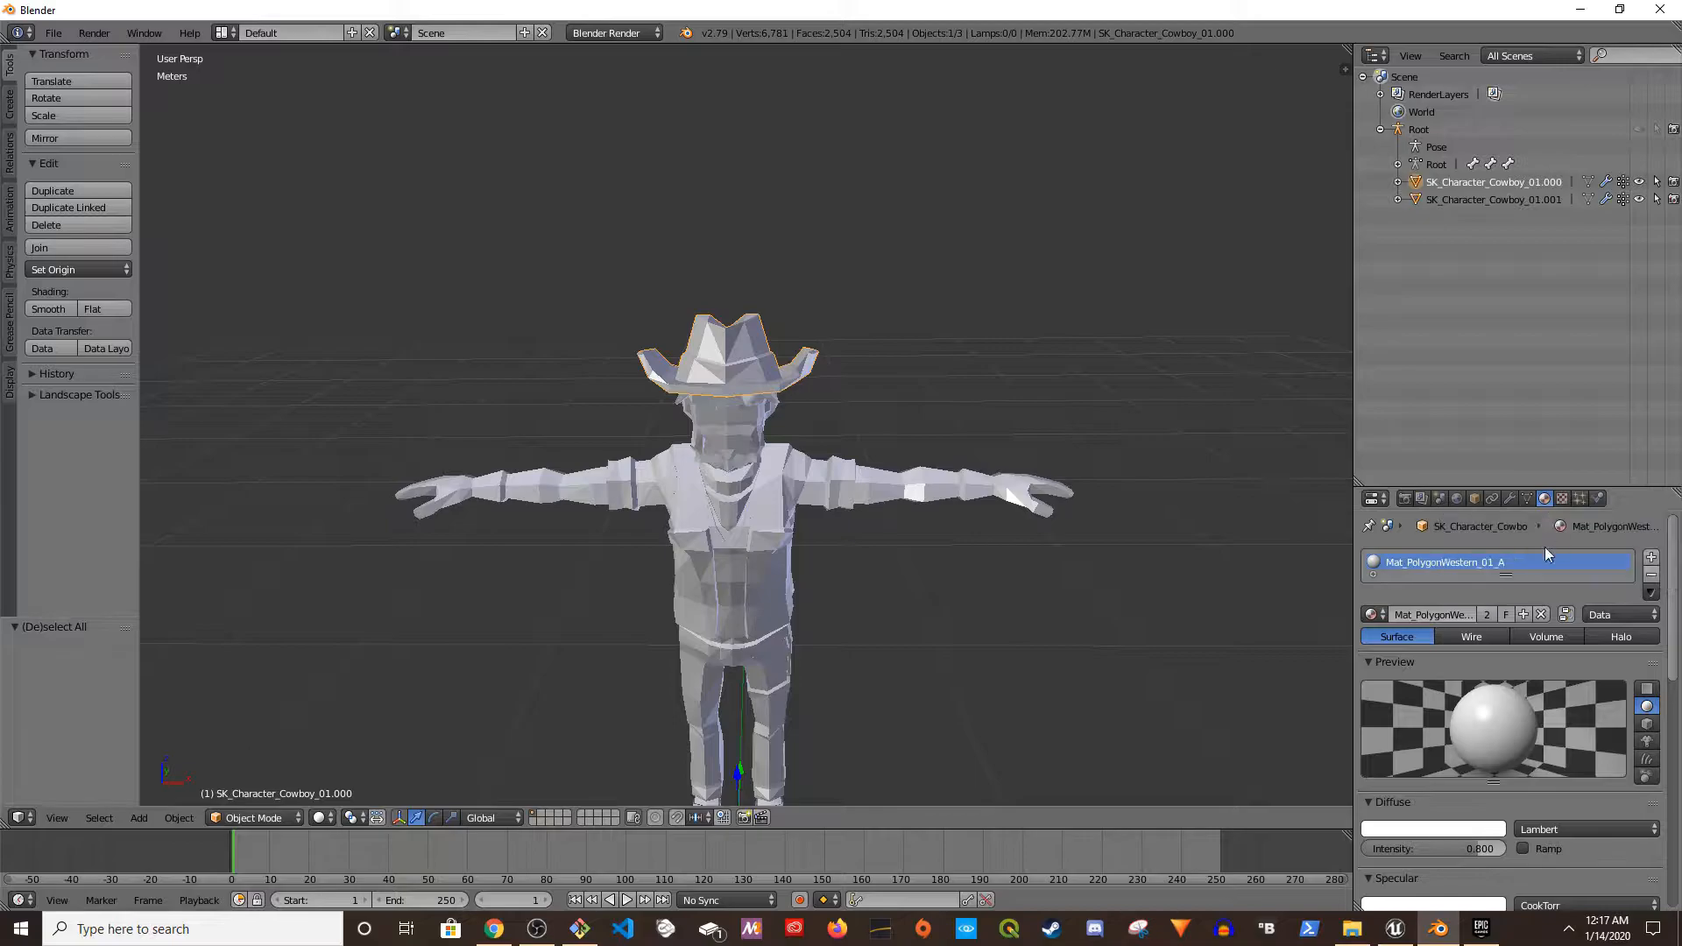
pyautogui.click(1490, 615)
# - Rename the hat mesh's material as bODY
pyautogui.doubleClick(1478, 563)
pyautogui.write('bODY')
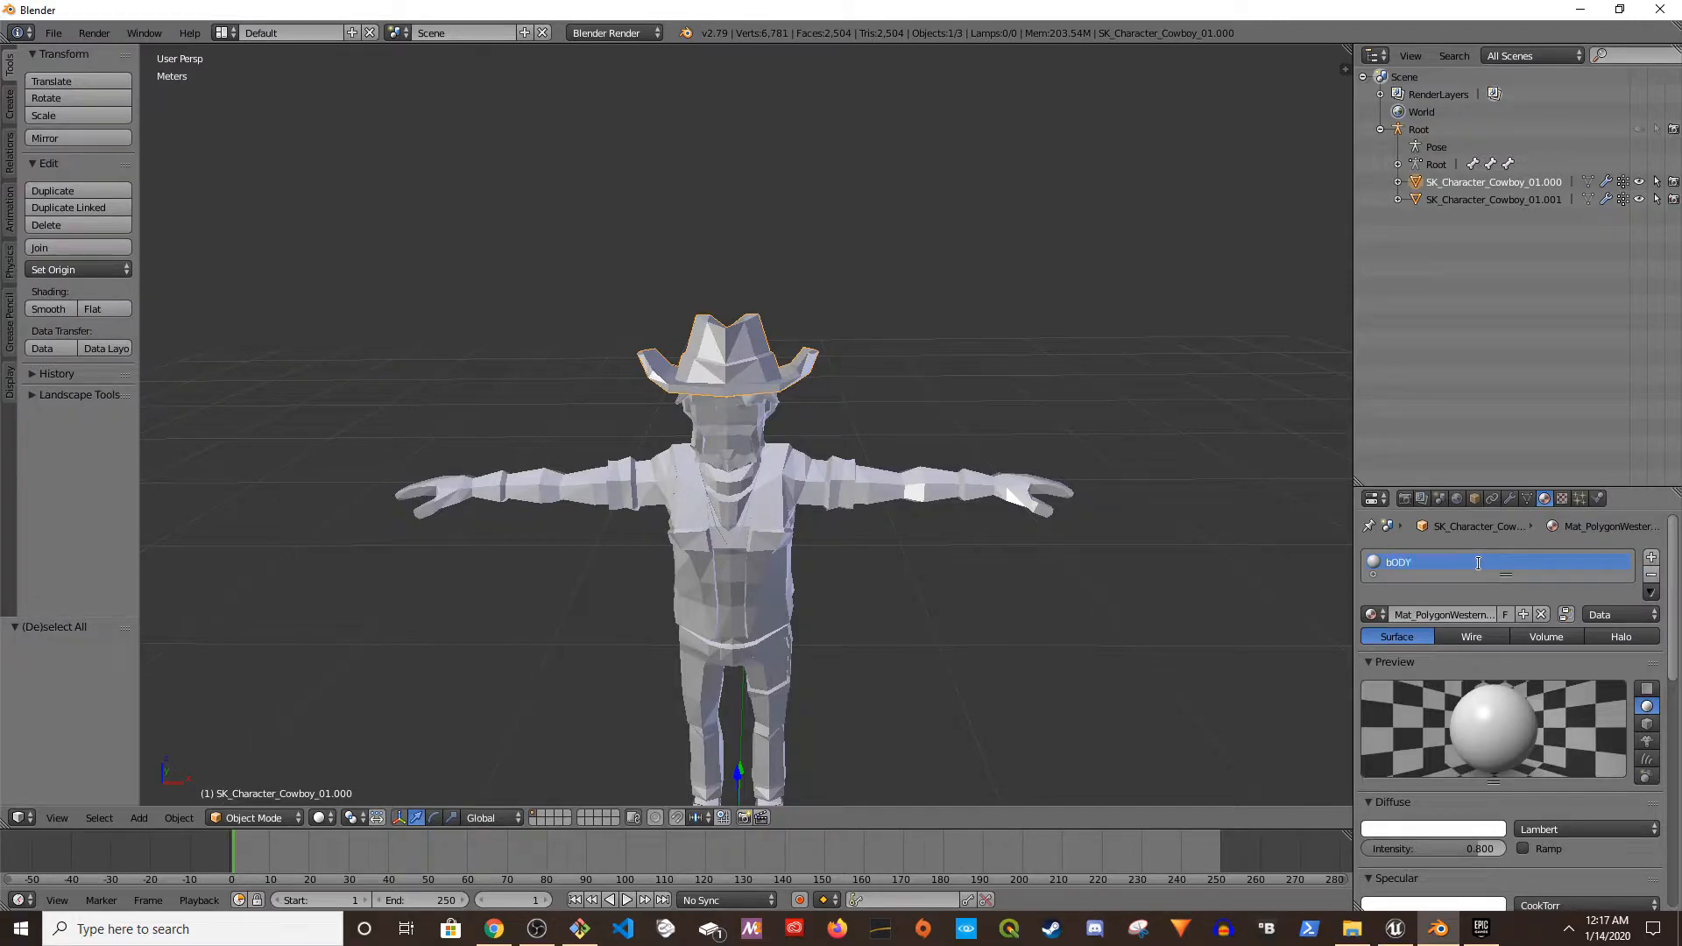
pyautogui.press('Return')
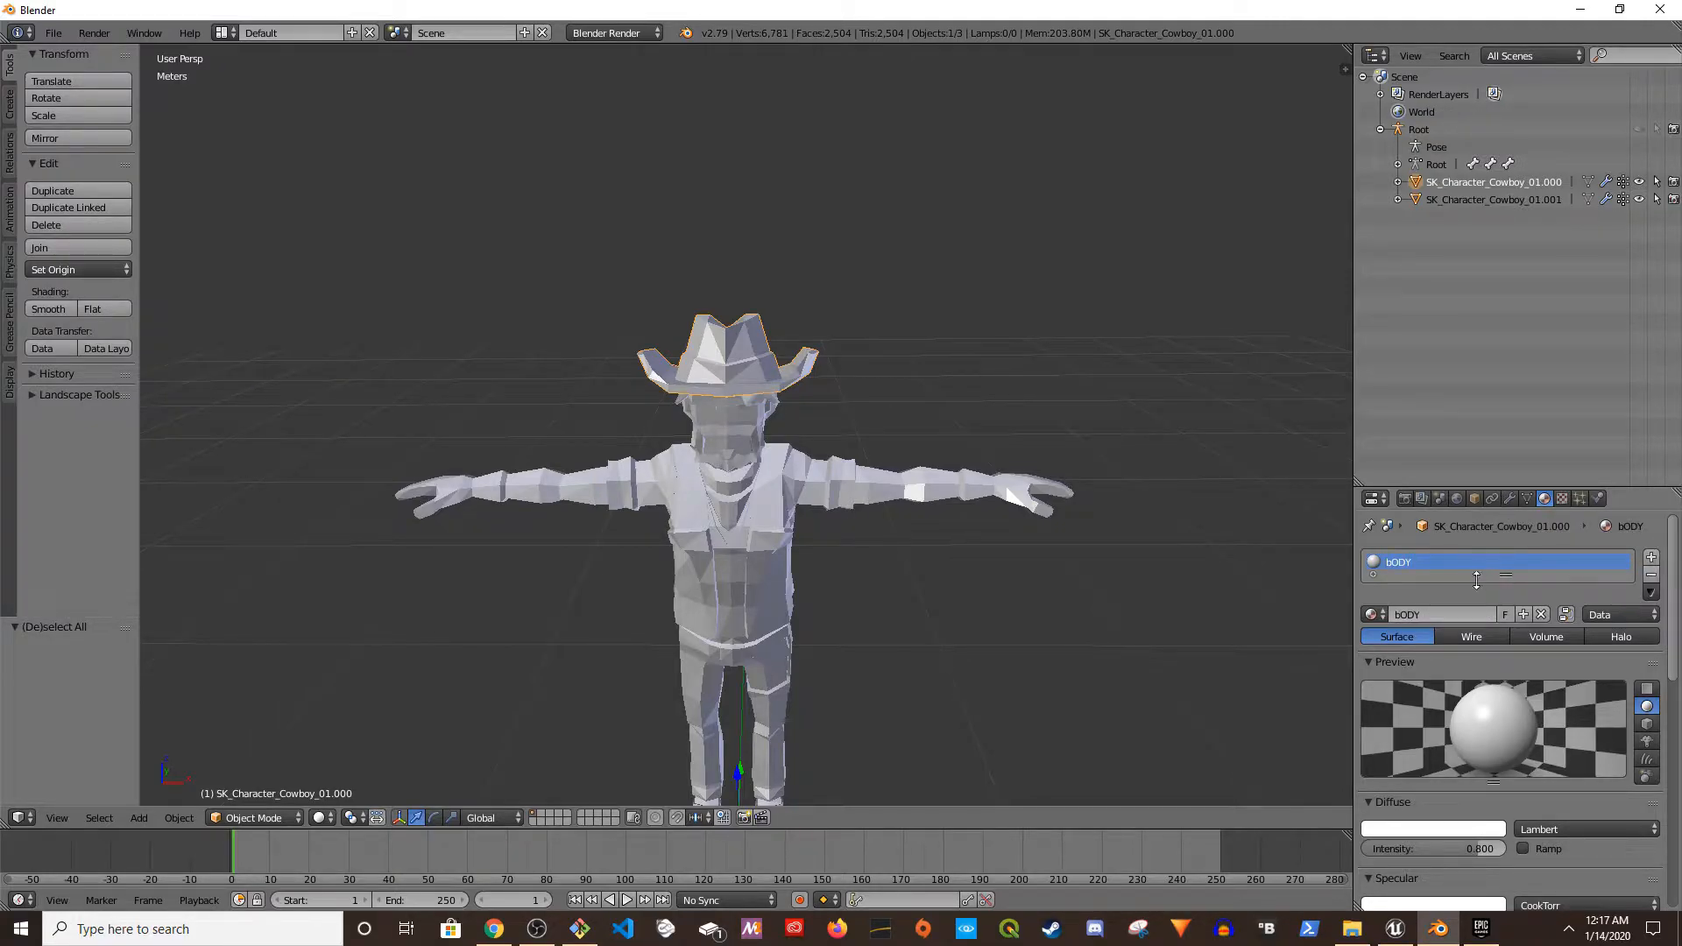
# - Rename the hat mesh's material as Hat
pyautogui.doubleClick(1402, 565)
pyautogui.write('hAT')
pyautogui.press('BackSpace')
pyautogui.press('BackSpace')
pyautogui.press('BackSpace')
pyautogui.write('Hat')
pyautogui.press('Return')
# - Rename the material of the body mesh SK_Character_Cowboy_01.001 as Body
pyautogui.click(1511, 204)
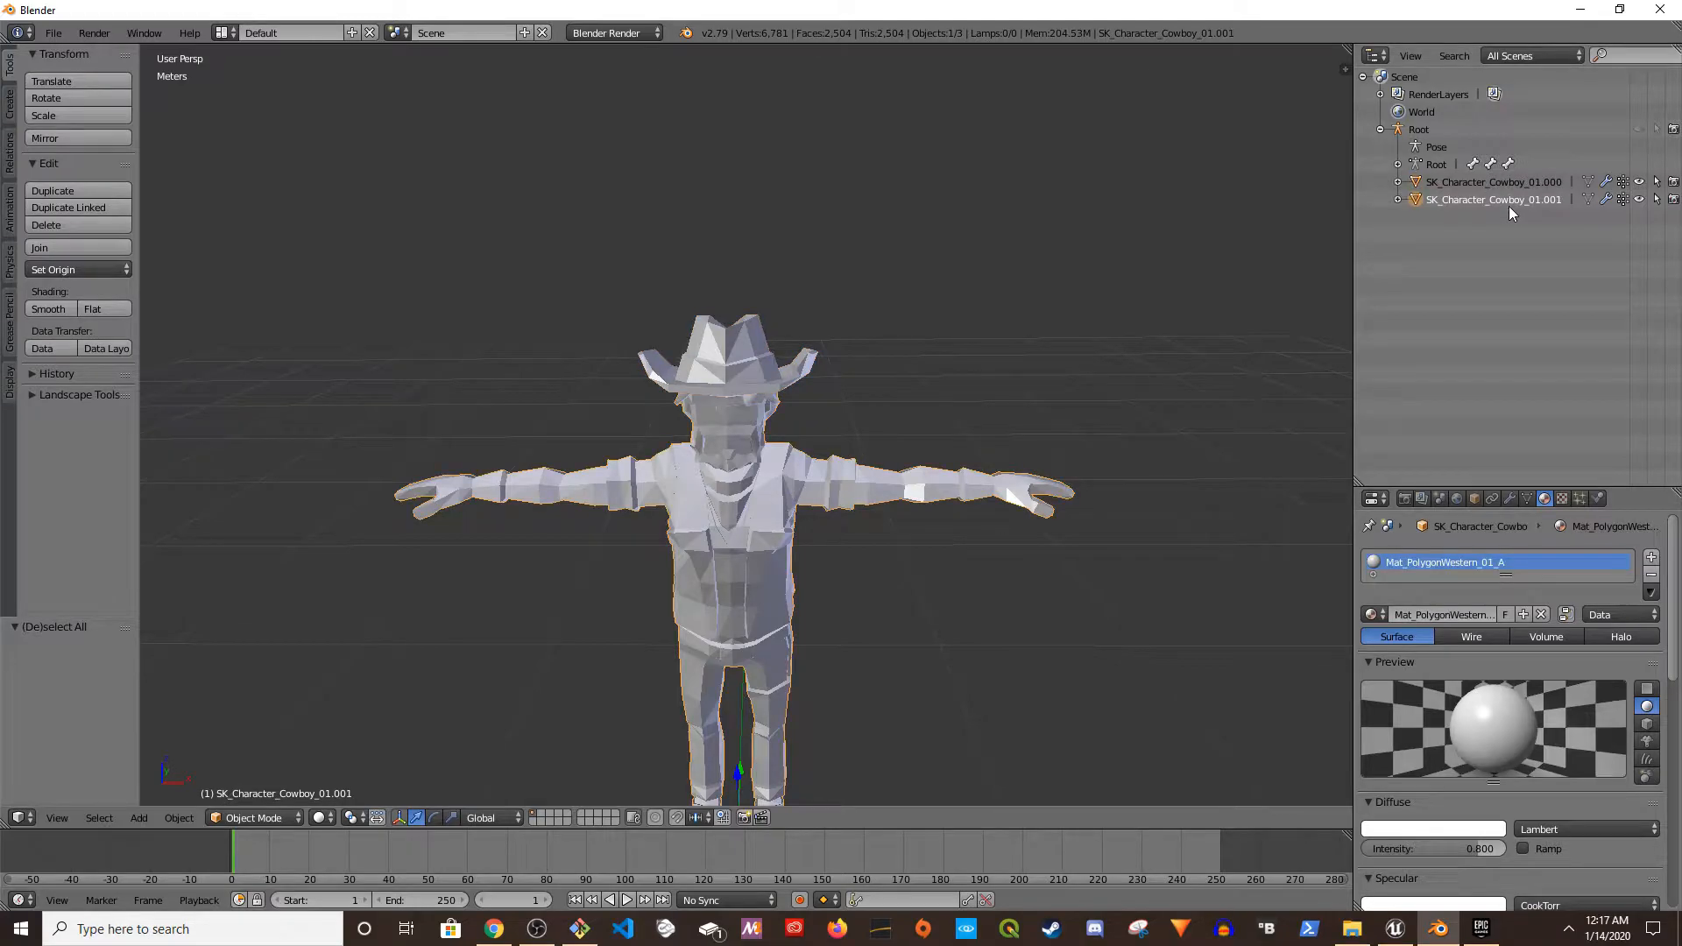
pyautogui.doubleClick(1455, 563)
pyautogui.write('Body')
pyautogui.press('Return')
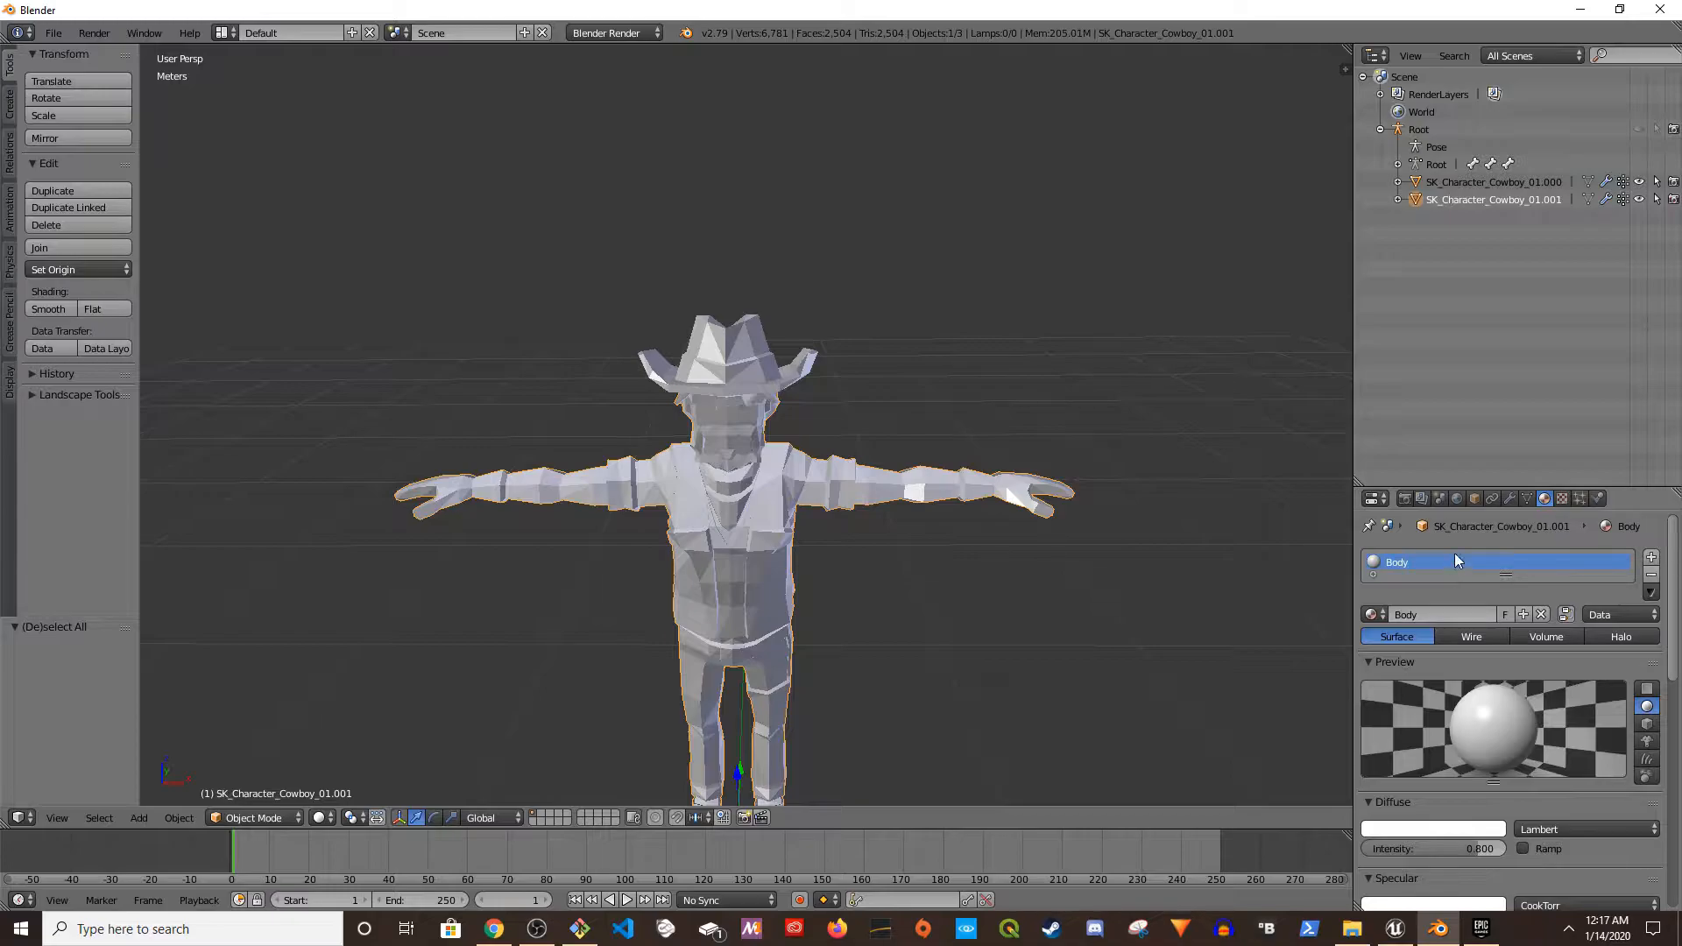
# - Alternate between the hat and body meshes to check the material assigned to each
pyautogui.moveTo(928, 522); pyautogui.dragTo(976, 547, button='middle')
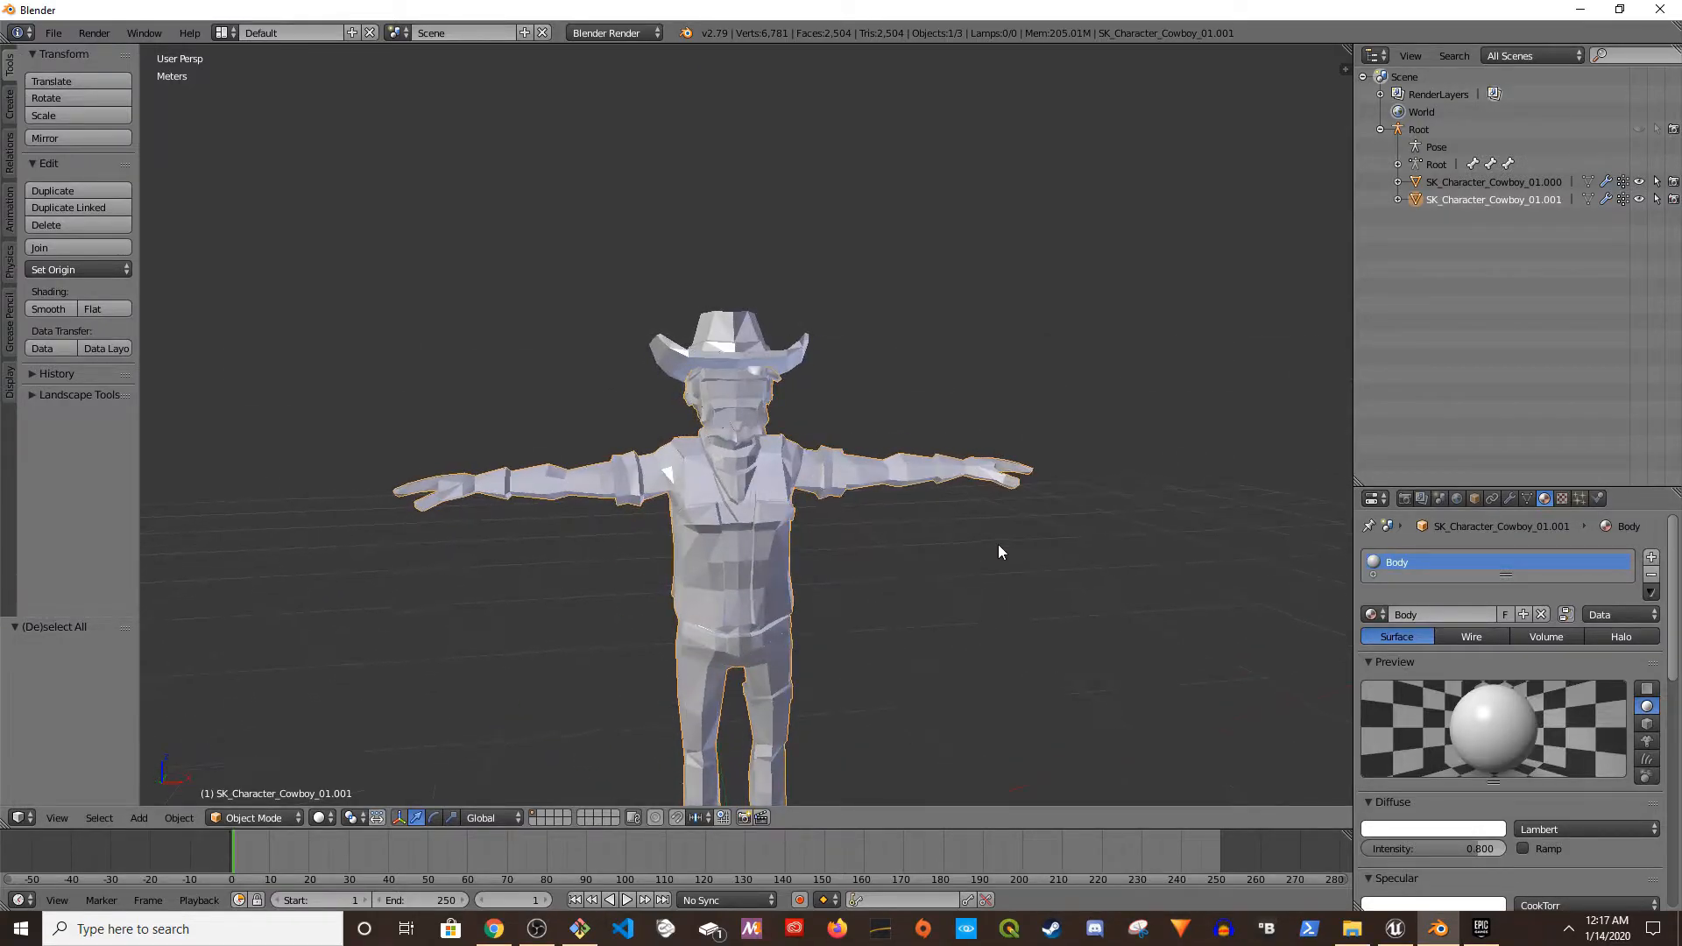
pyautogui.click(1513, 184)
pyautogui.click(1518, 201)
pyautogui.click(1523, 180)
pyautogui.click(1527, 200)
pyautogui.click(1532, 185)
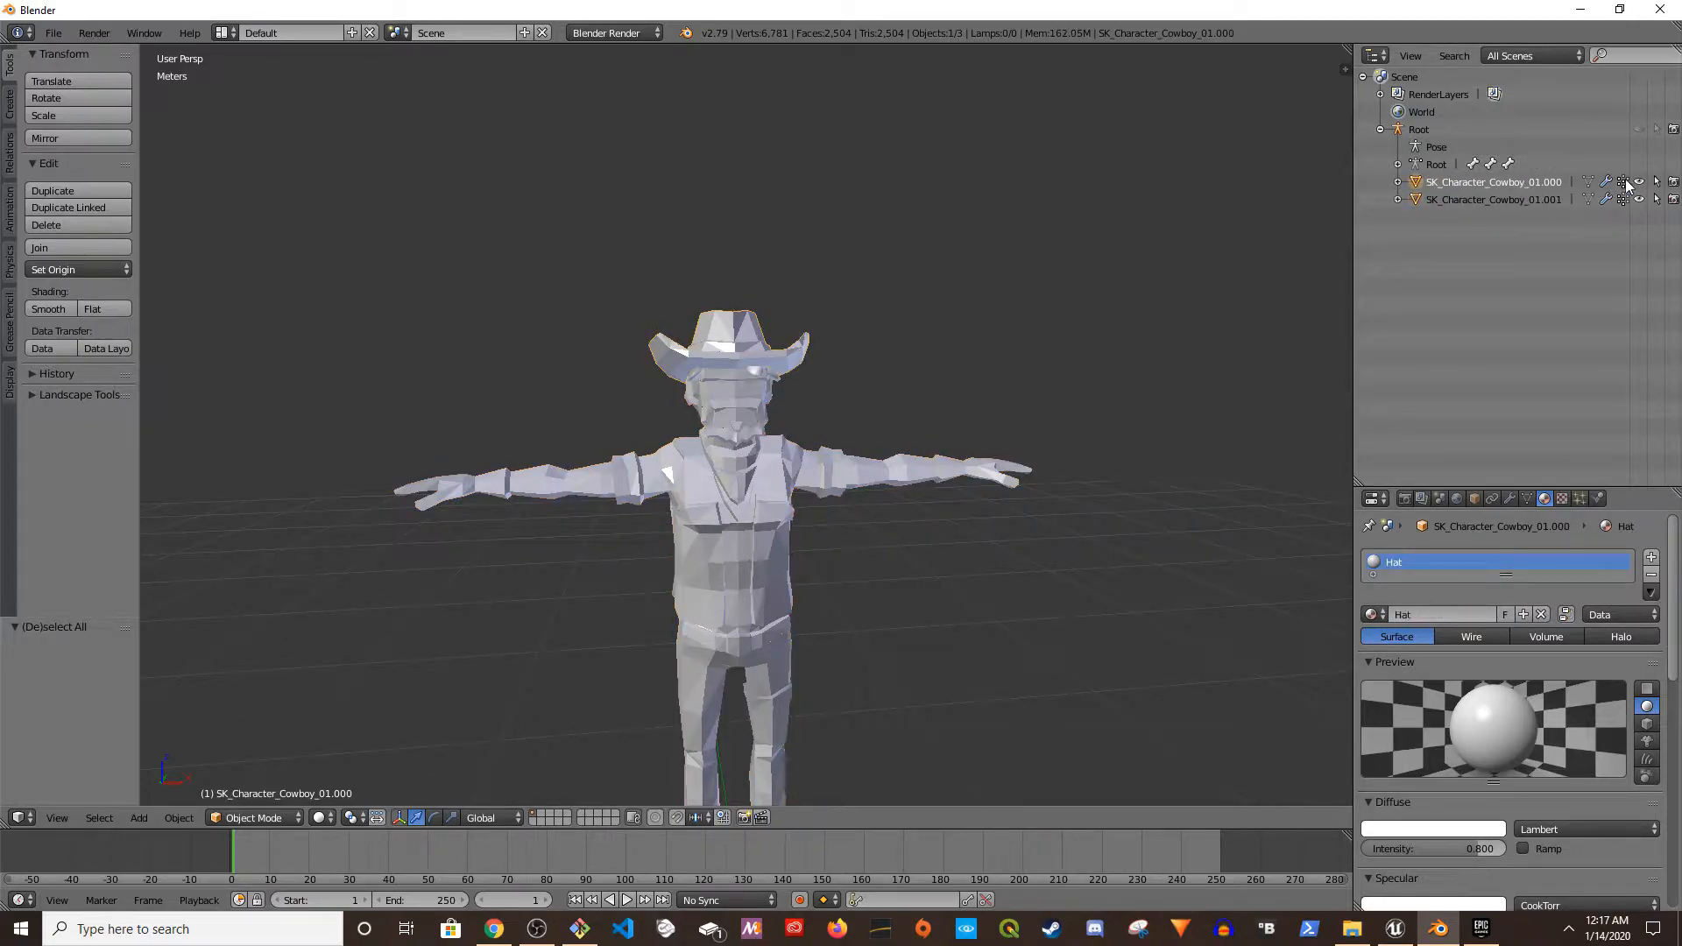
# - Hide the hat mesh and unhide the Root armature
pyautogui.click(1640, 181)
pyautogui.moveTo(1077, 507); pyautogui.dragTo(944, 534, button='middle')
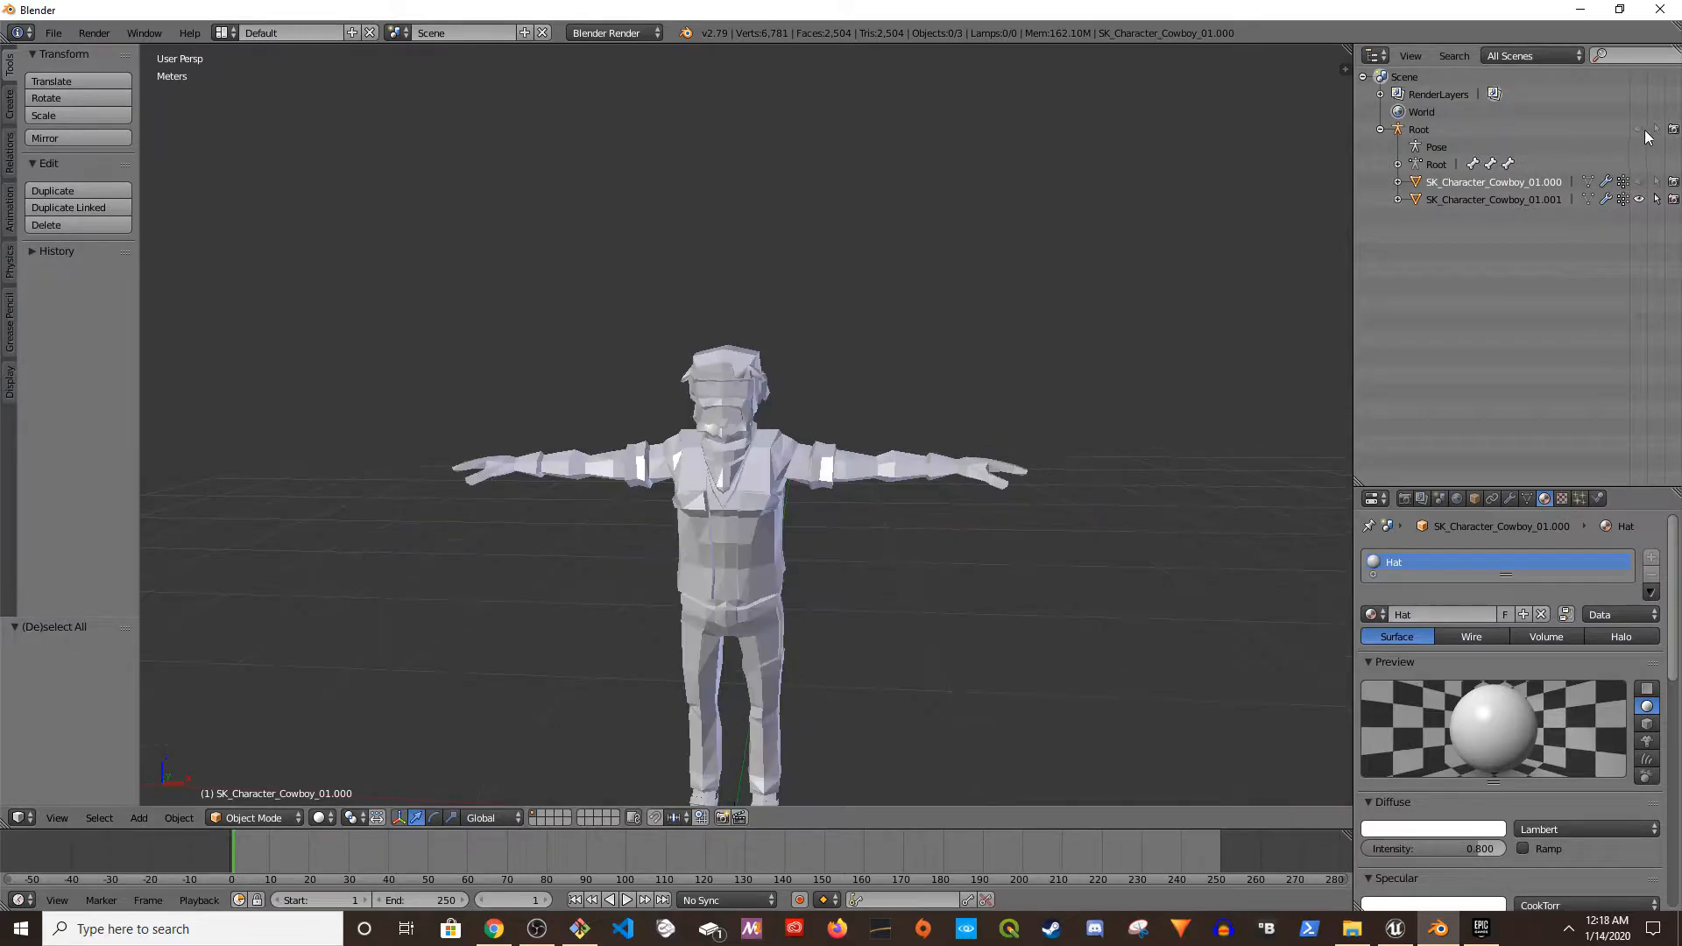
pyautogui.click(1641, 131)
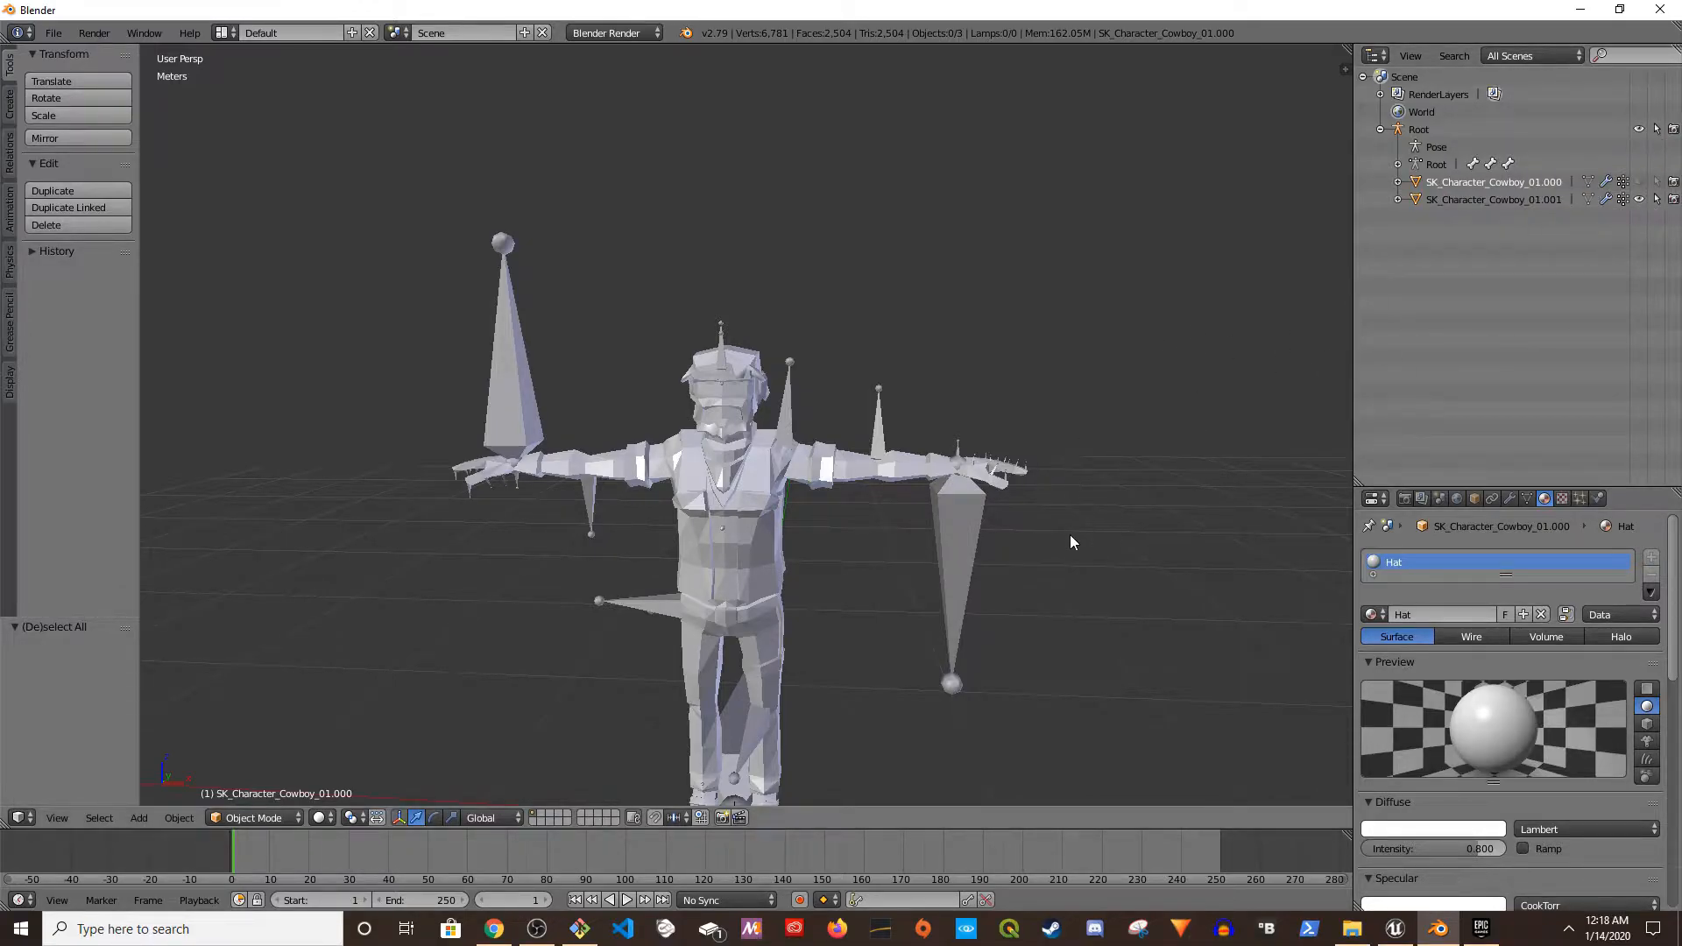
pyautogui.keyDown('shift'); pyautogui.moveTo(1070, 542); pyautogui.dragTo(1079, 507, button='middle'); pyautogui.keyUp('shift')
# - Select the Root armature and the body mesh, and start an FBX export into the 3D Objects folder
pyautogui.click(1525, 200)
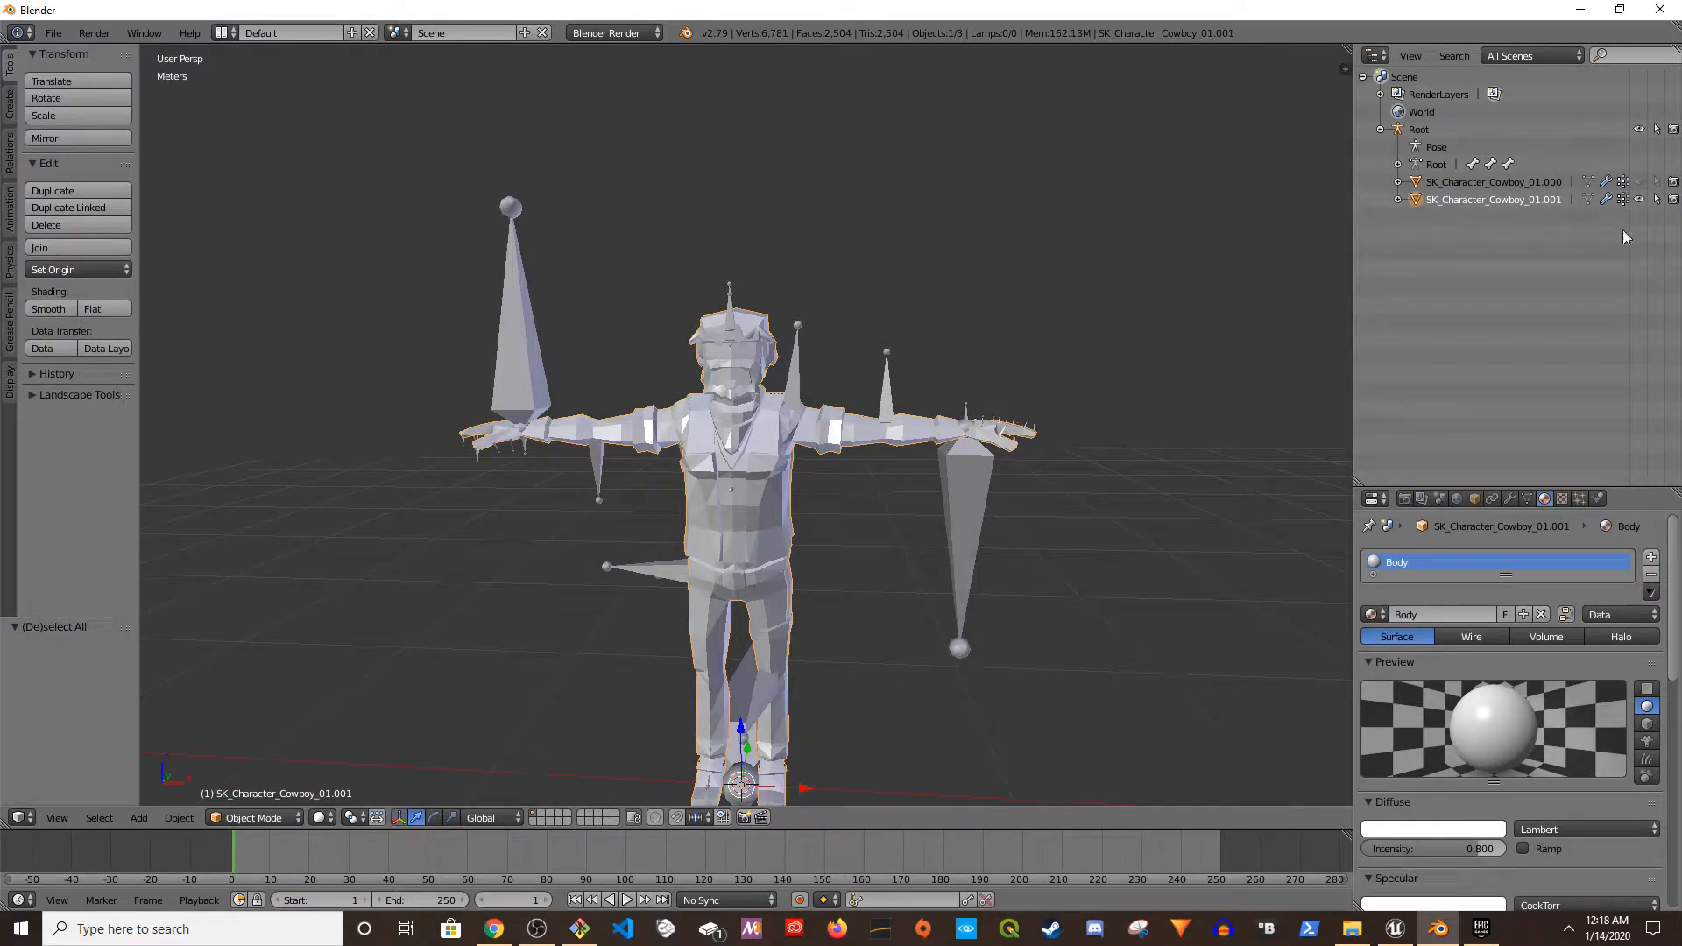
pyautogui.press('a')
pyautogui.press('a')
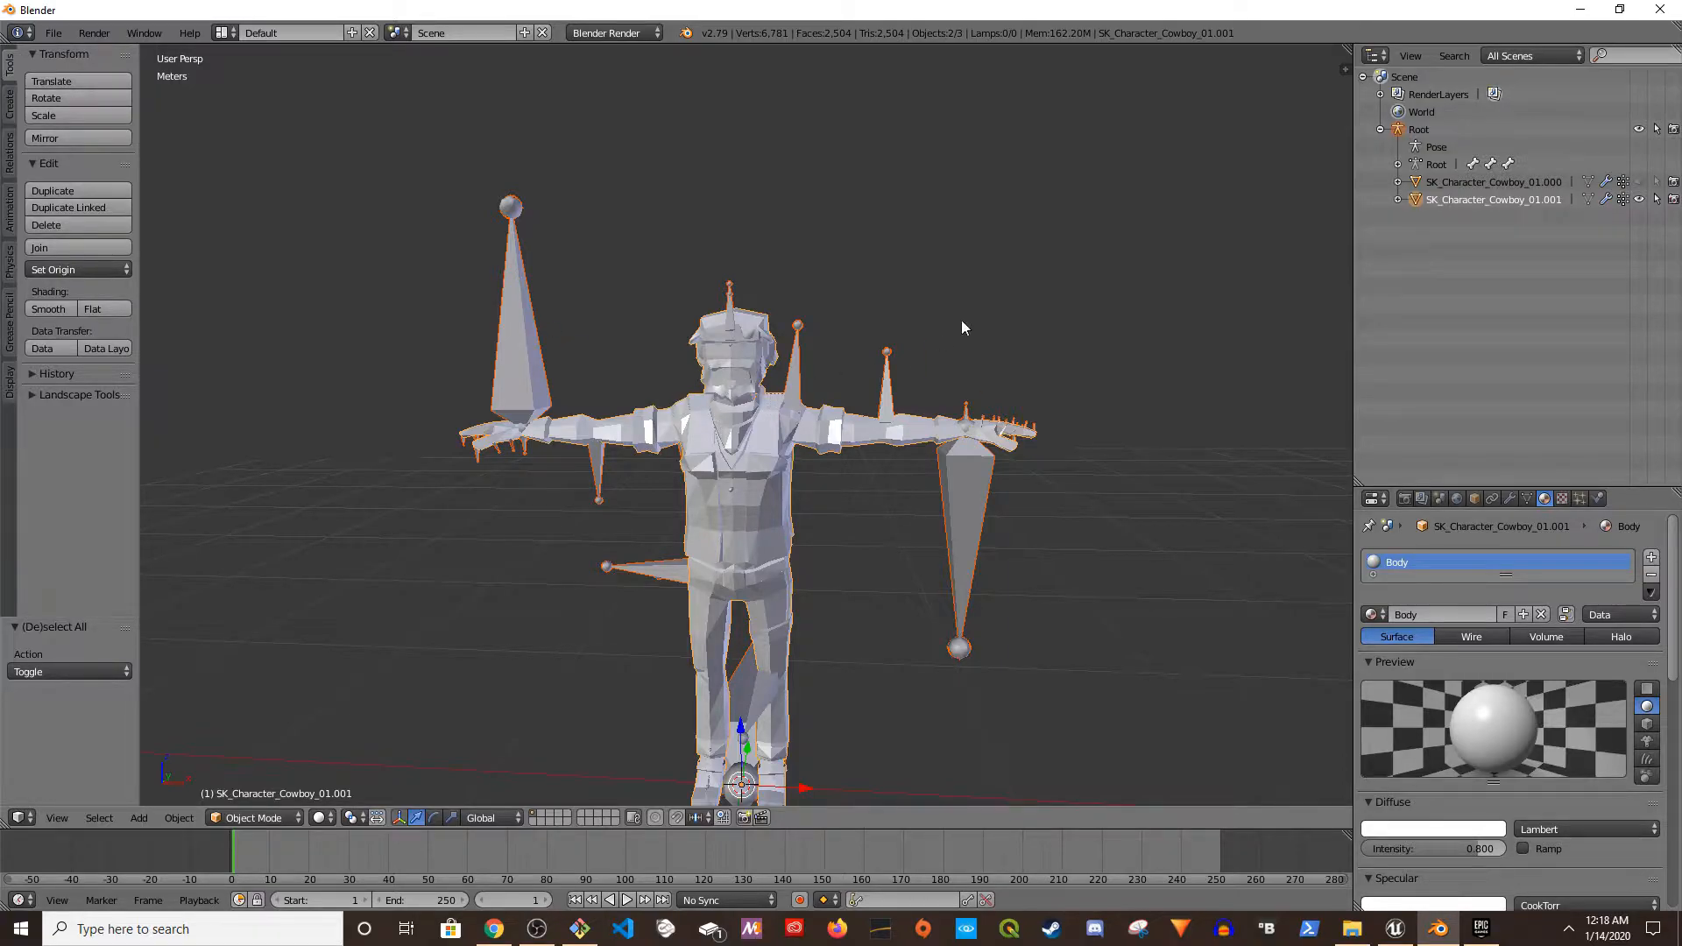
pyautogui.click(50, 34)
pyautogui.moveTo(103, 388)
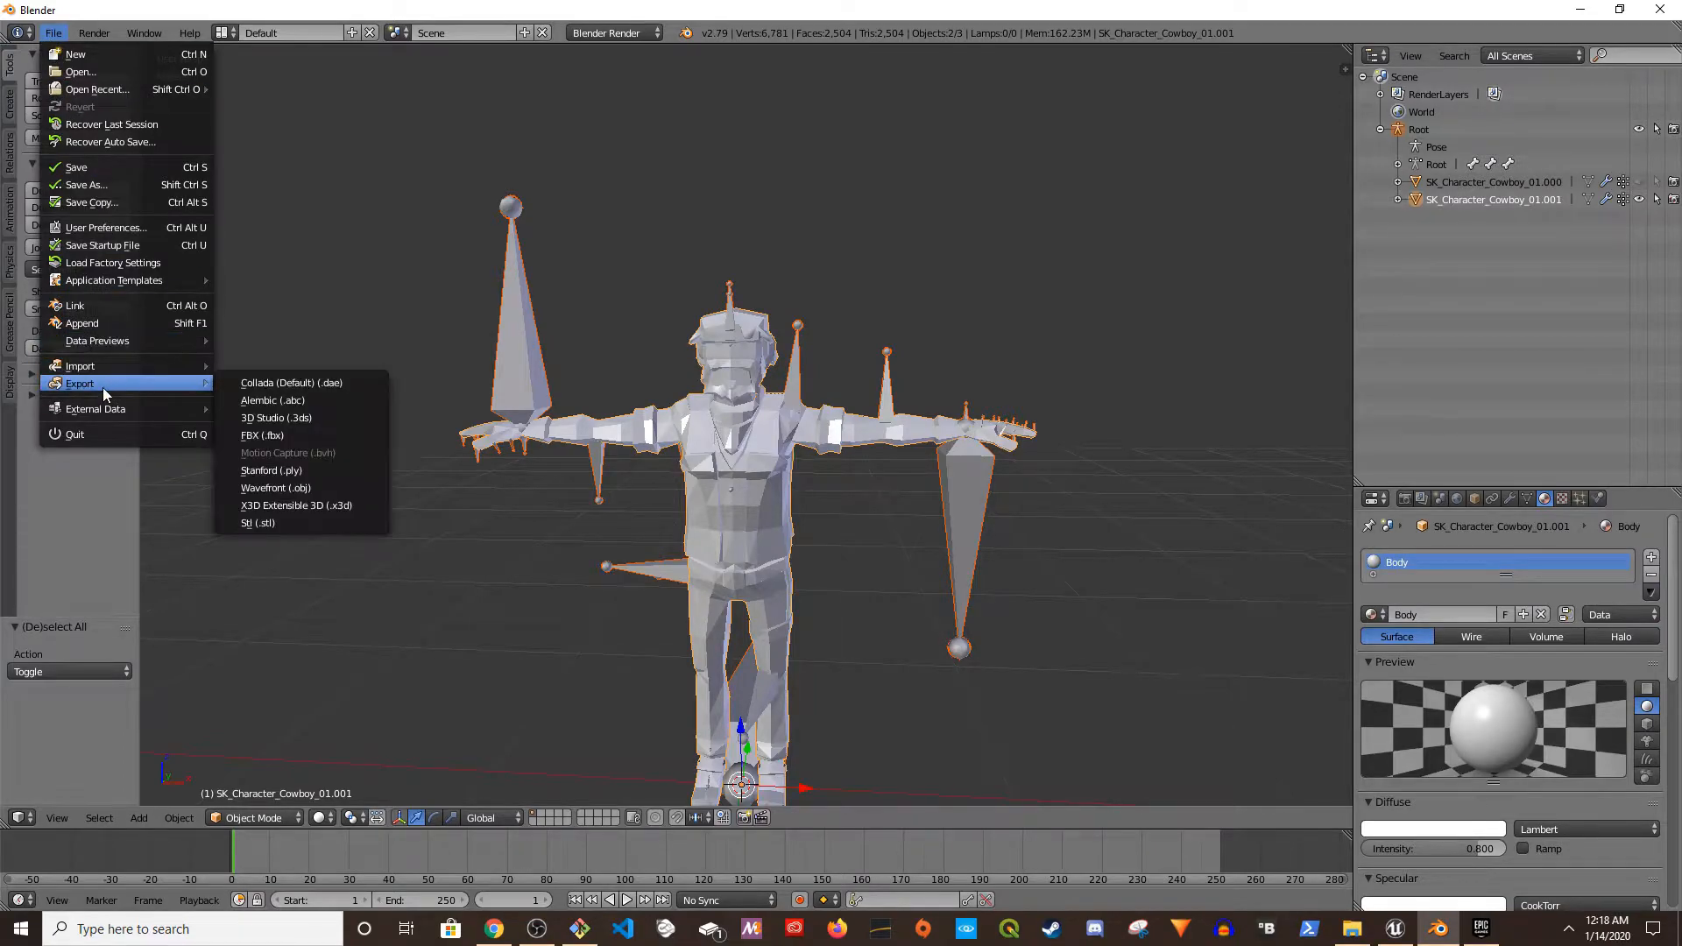
pyautogui.click(276, 436)
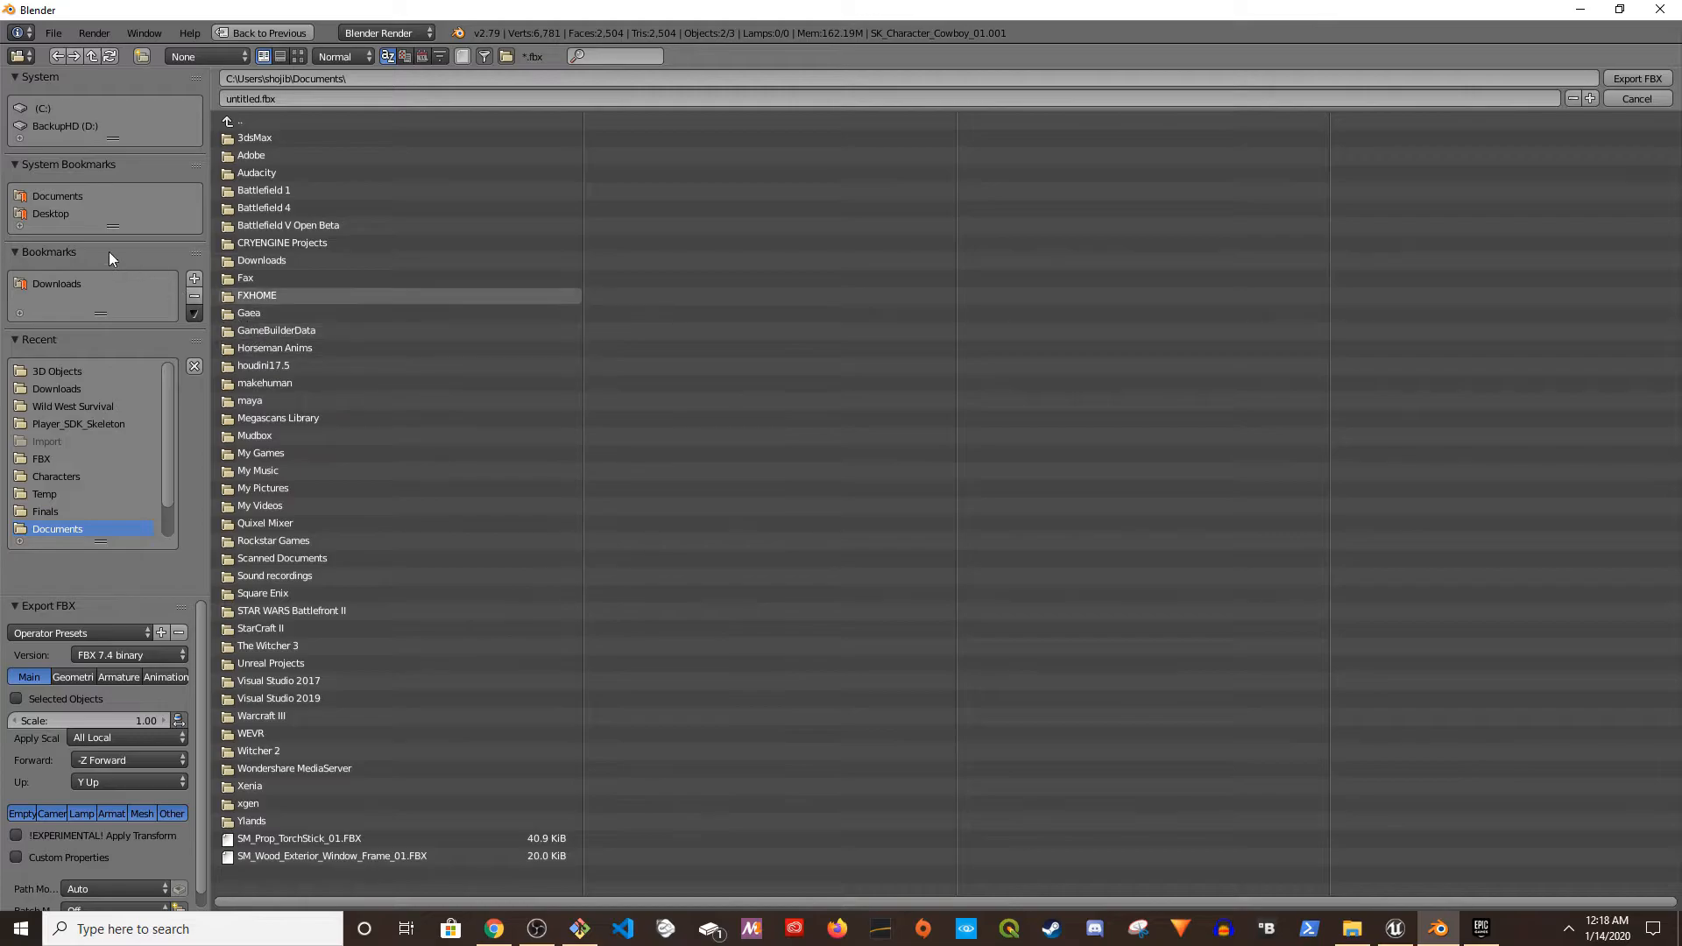
pyautogui.click(59, 371)
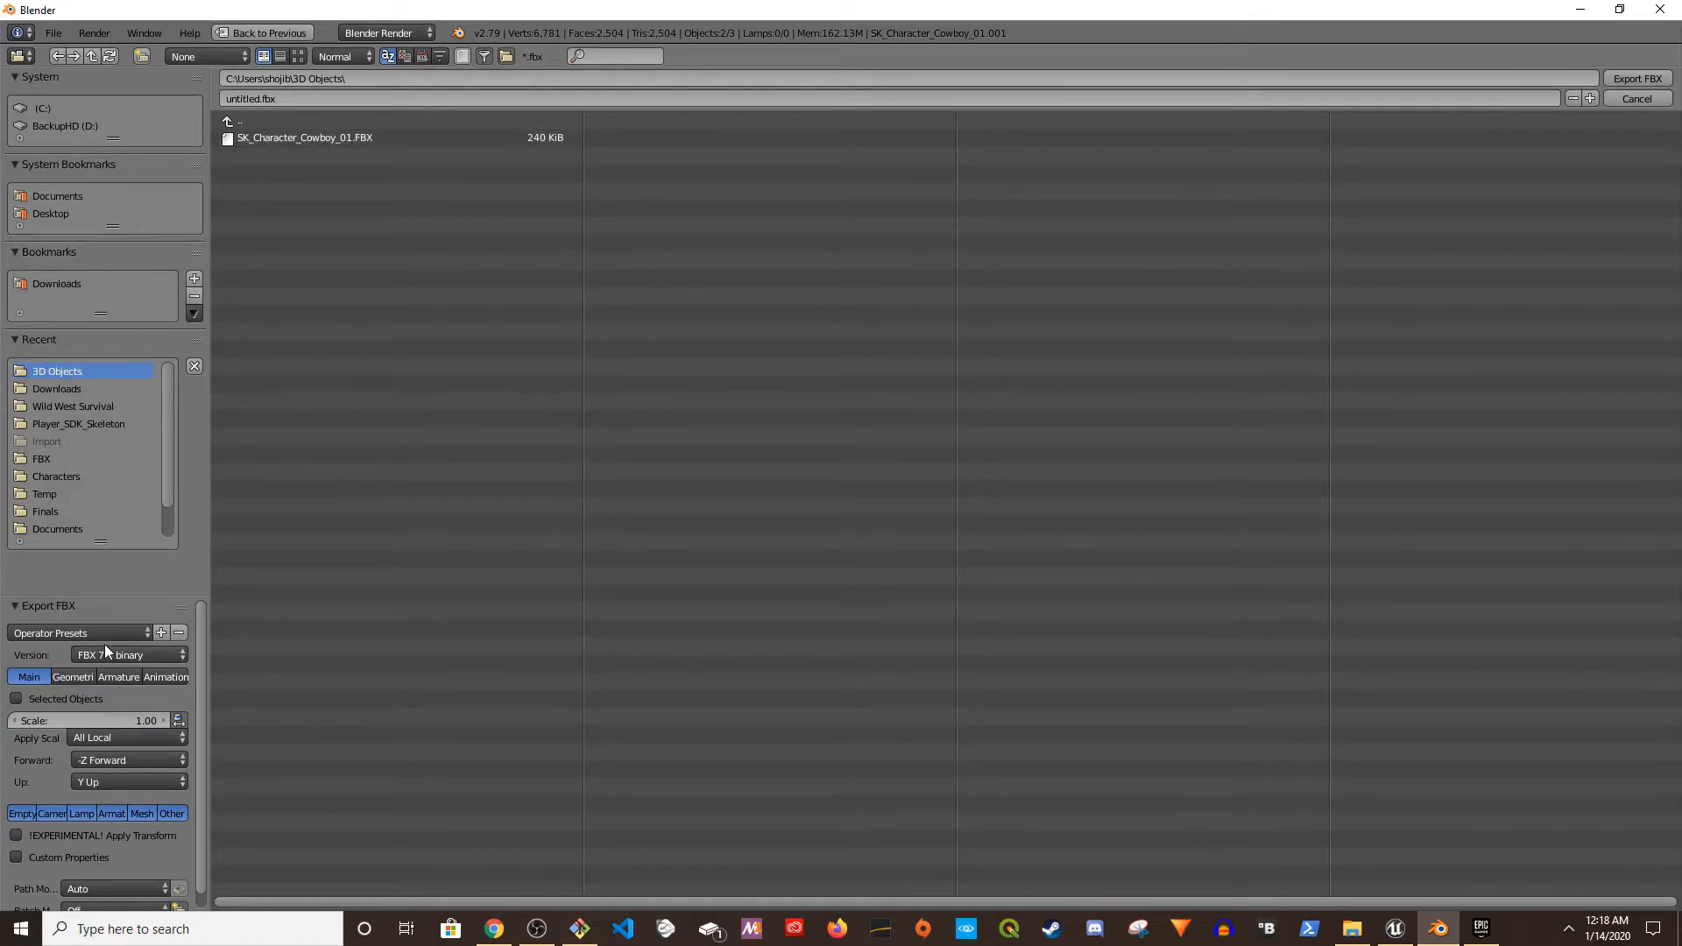
# - Limit the FBX export to selected objects and set its applied scalings to FBX Units Scale
pyautogui.click(34, 700)
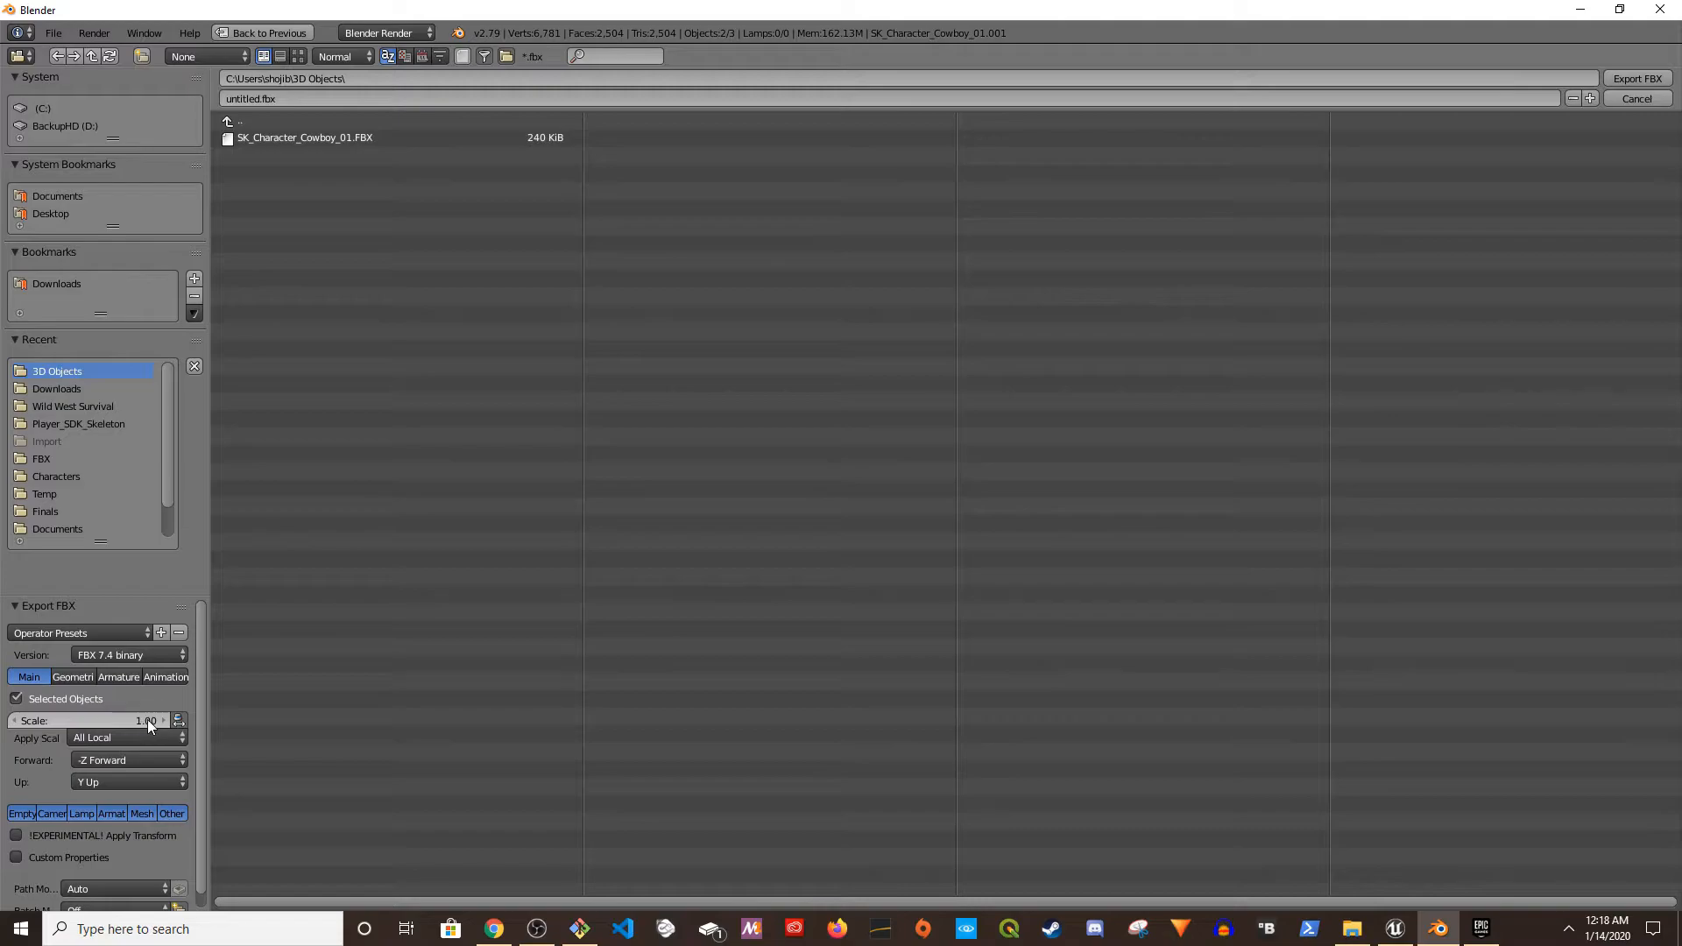
pyautogui.click(119, 739)
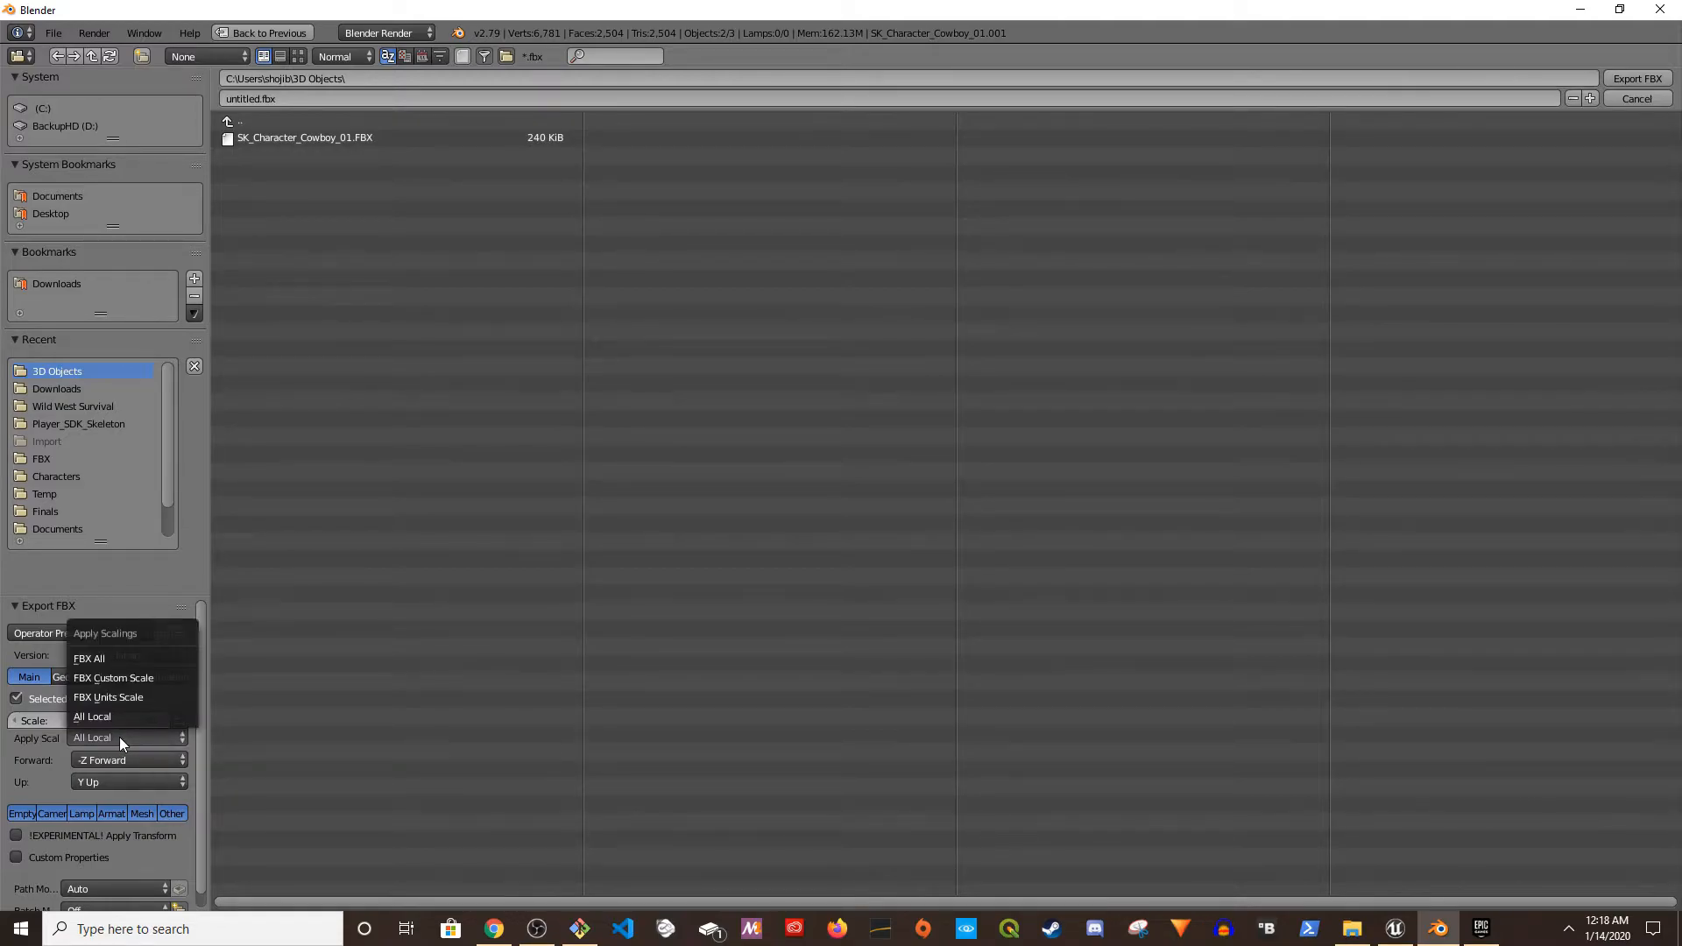
pyautogui.click(119, 738)
pyautogui.click(110, 738)
pyautogui.click(126, 697)
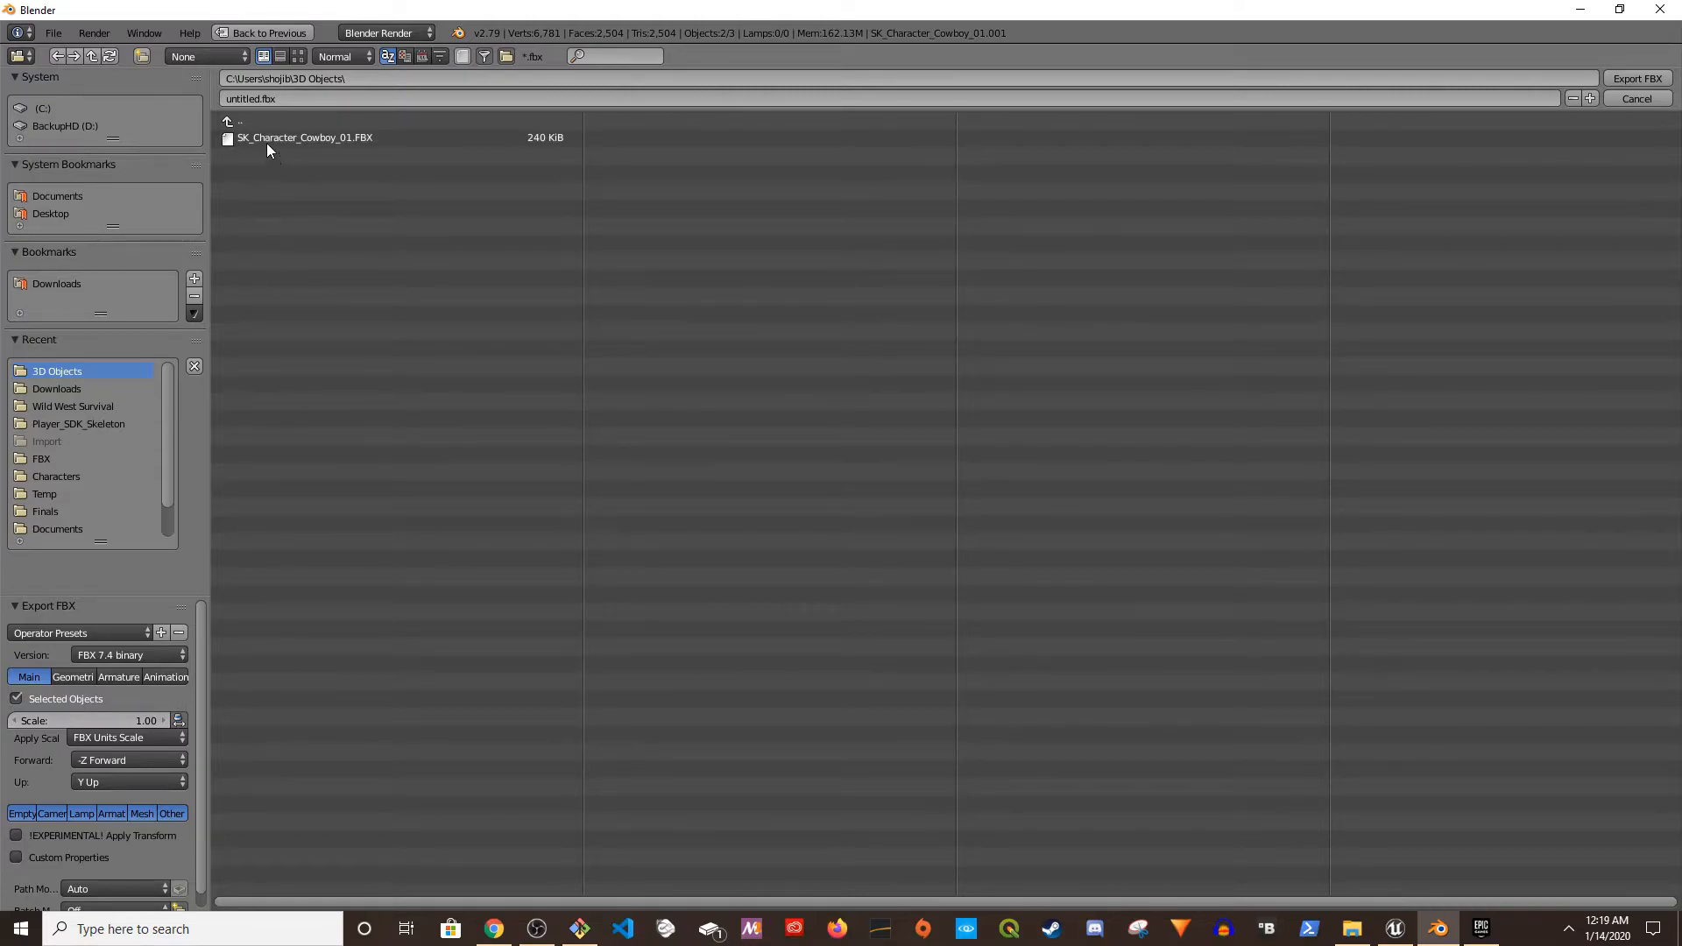
# - Export the selected body mesh and armature as Cowboy_02.fbx with baked animation turned off
pyautogui.click(252, 98)
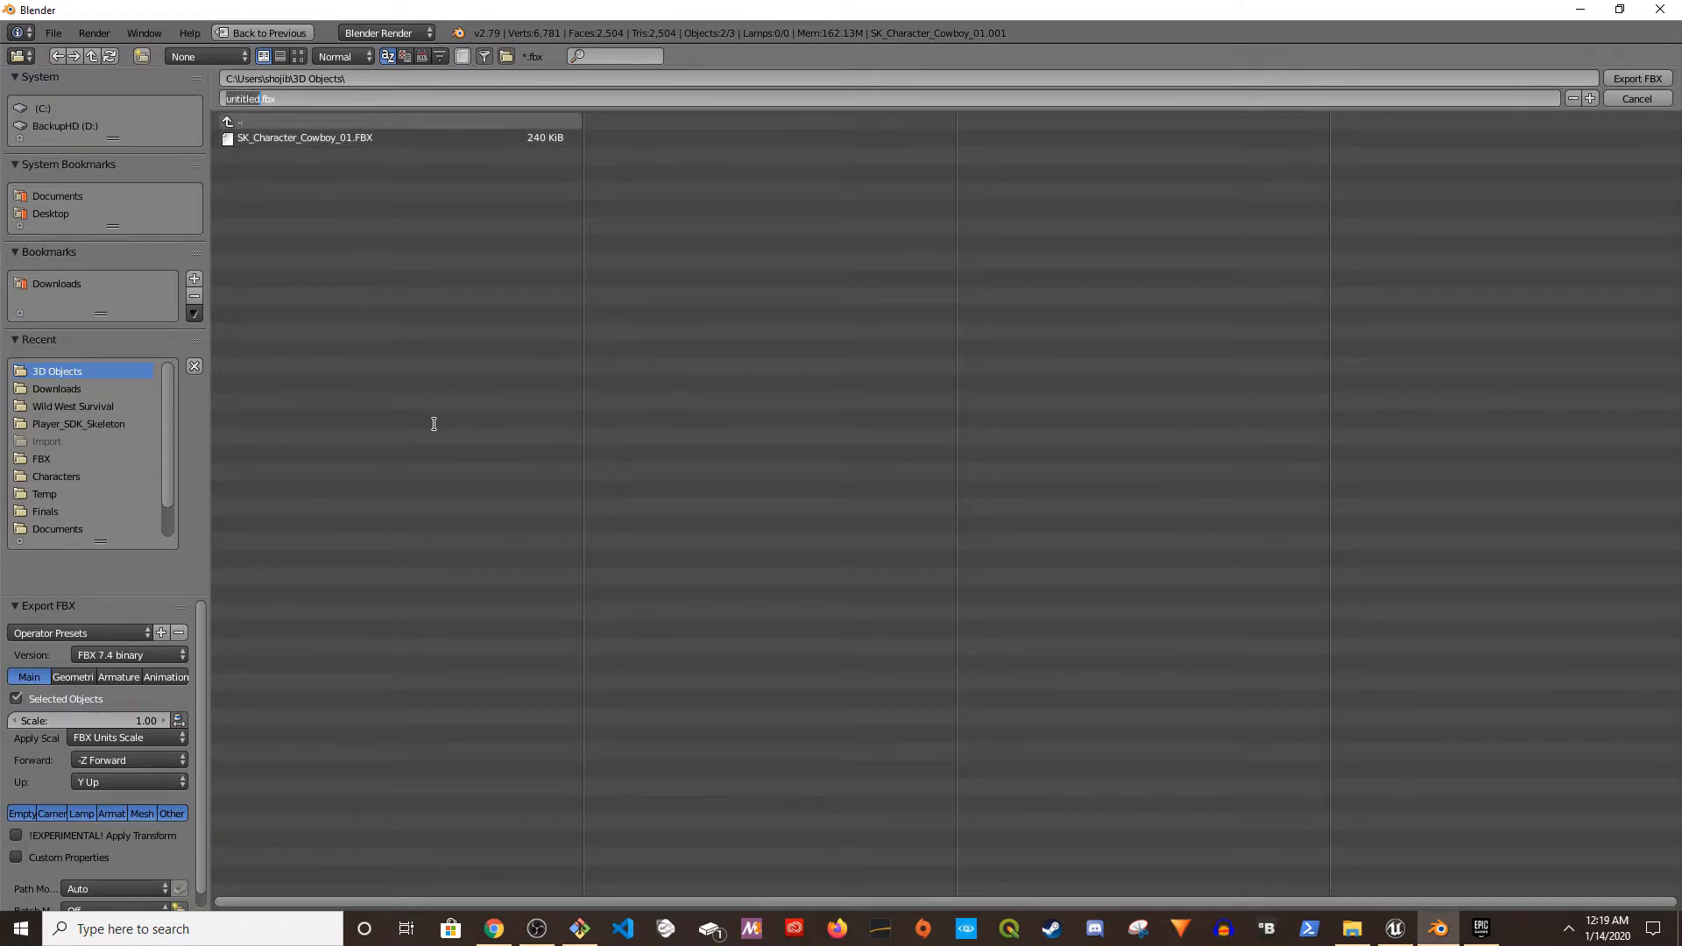
pyautogui.write('Cowboy_02')
pyautogui.click(71, 682)
pyautogui.click(71, 682)
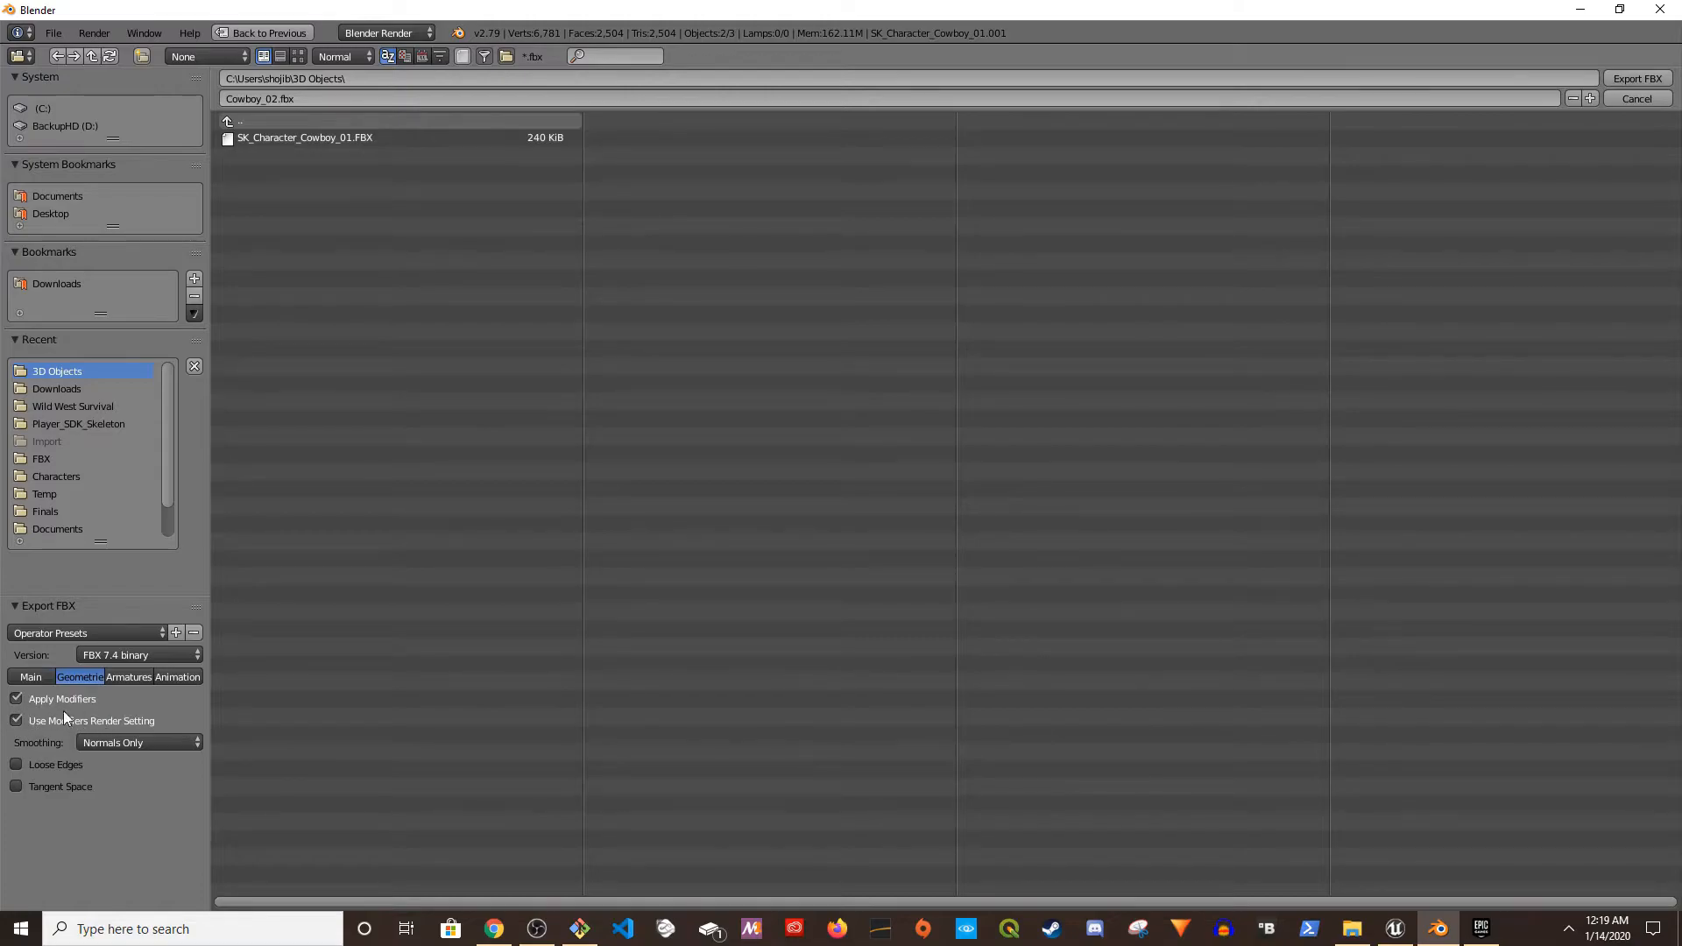
pyautogui.click(129, 676)
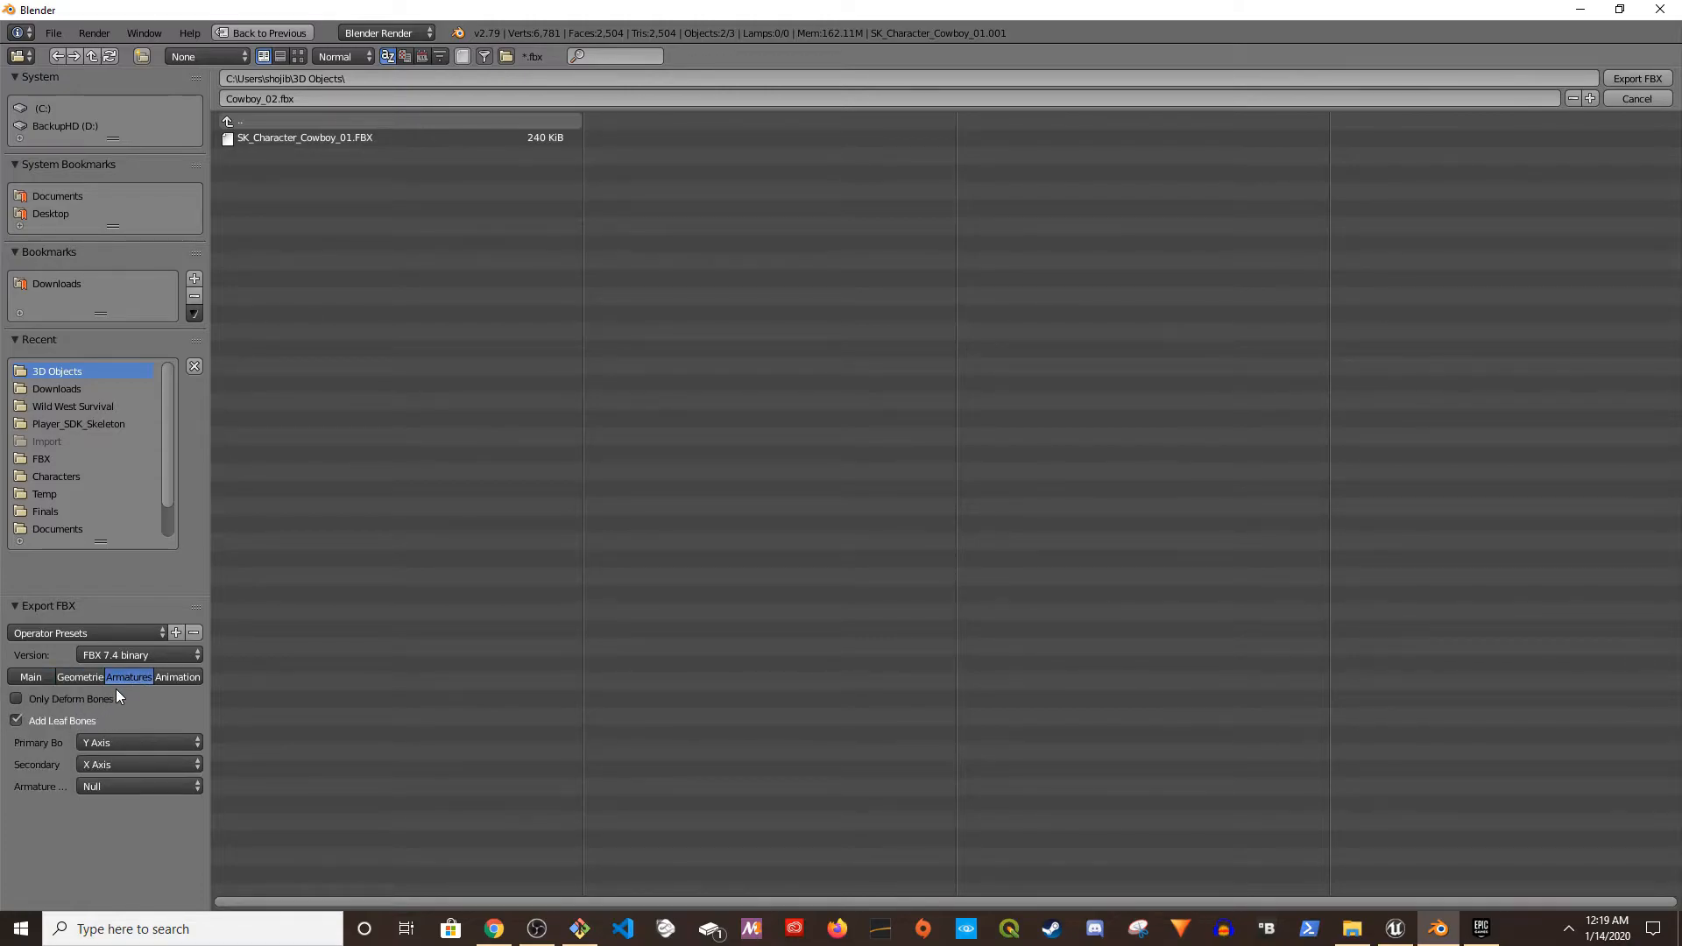
pyautogui.click(191, 679)
pyautogui.click(53, 698)
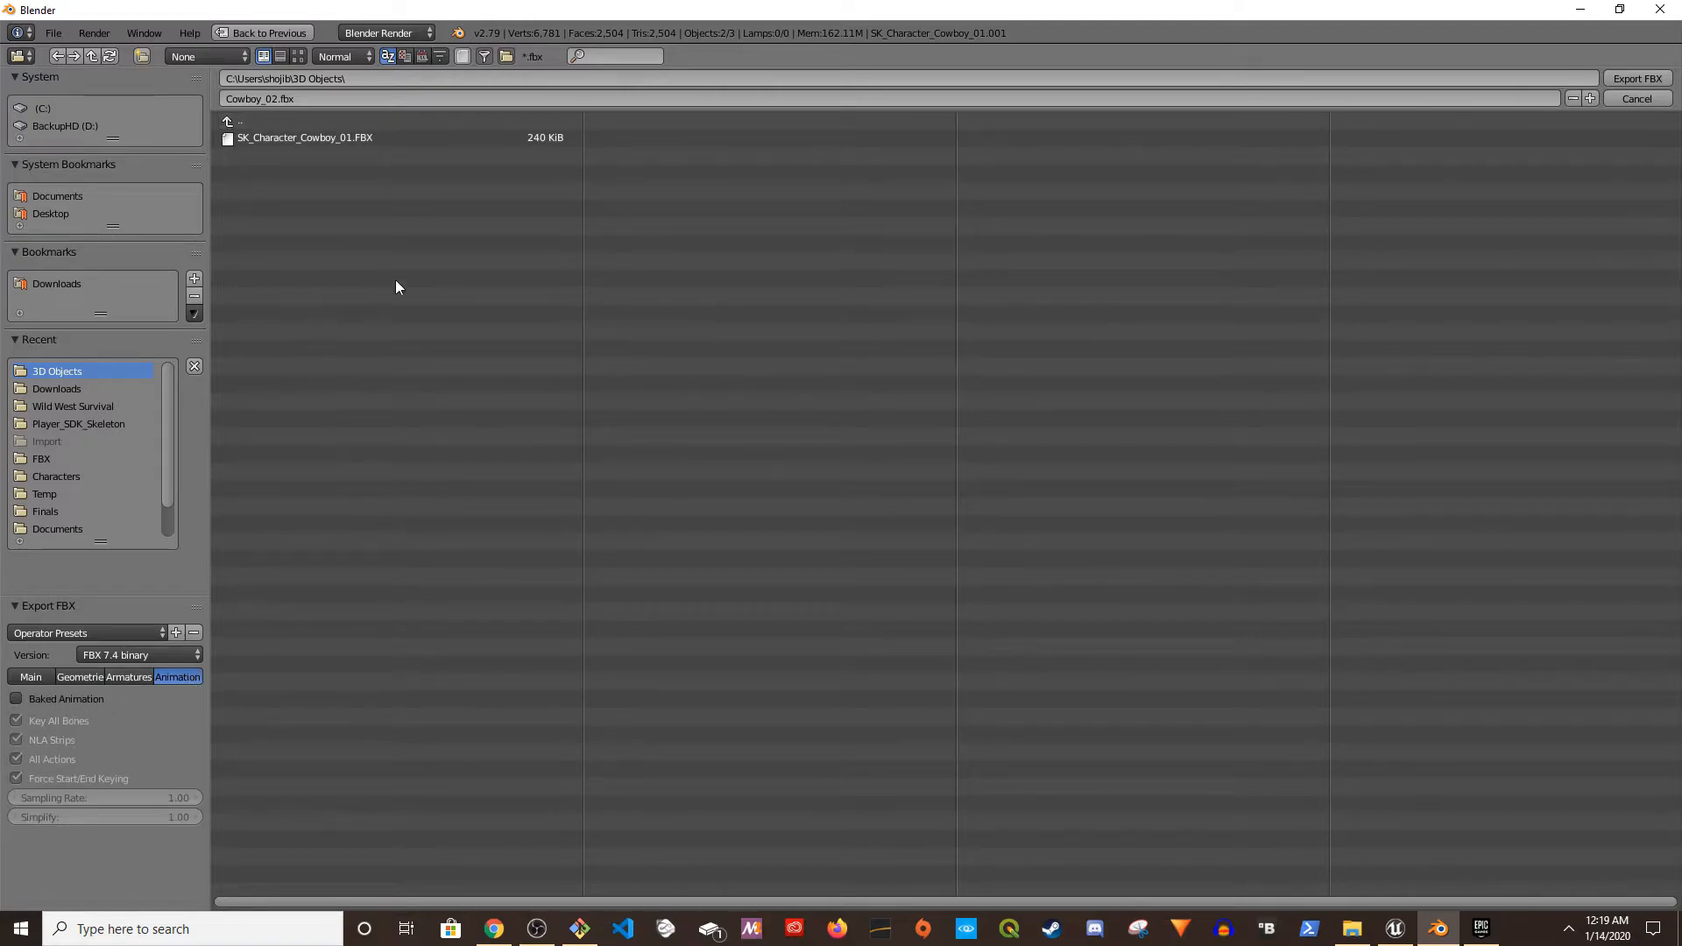
pyautogui.click(1637, 78)
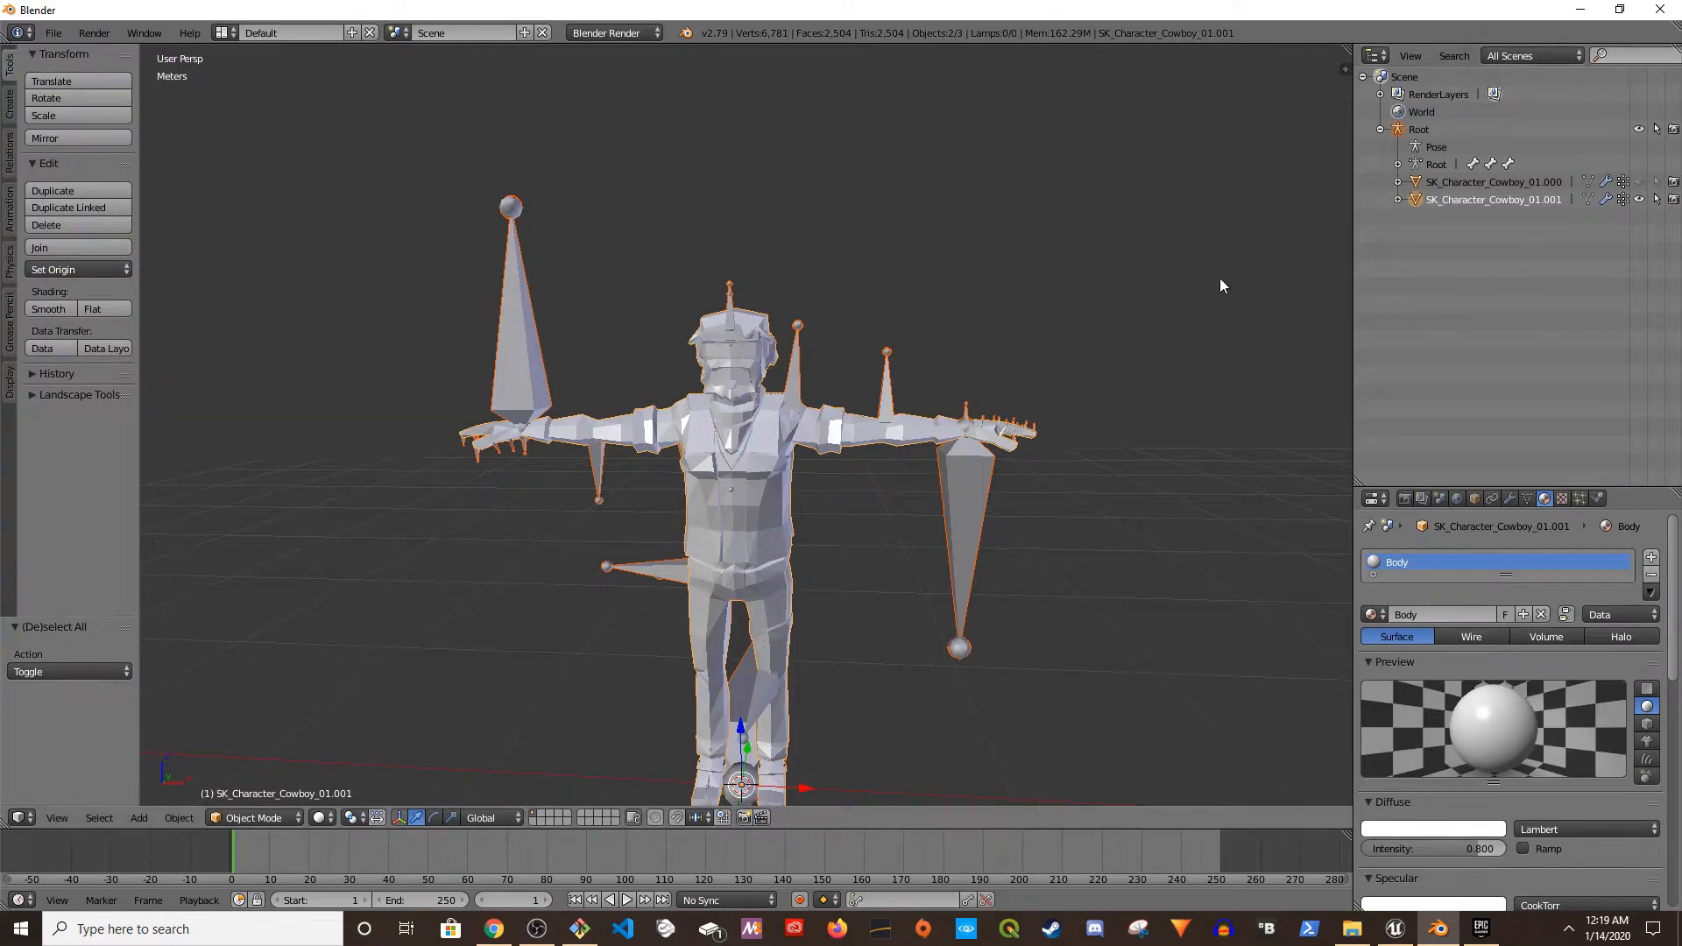
# - Hide the body mesh, unhide the hat mesh, and select the hat together with the Root armature
pyautogui.click(1641, 200)
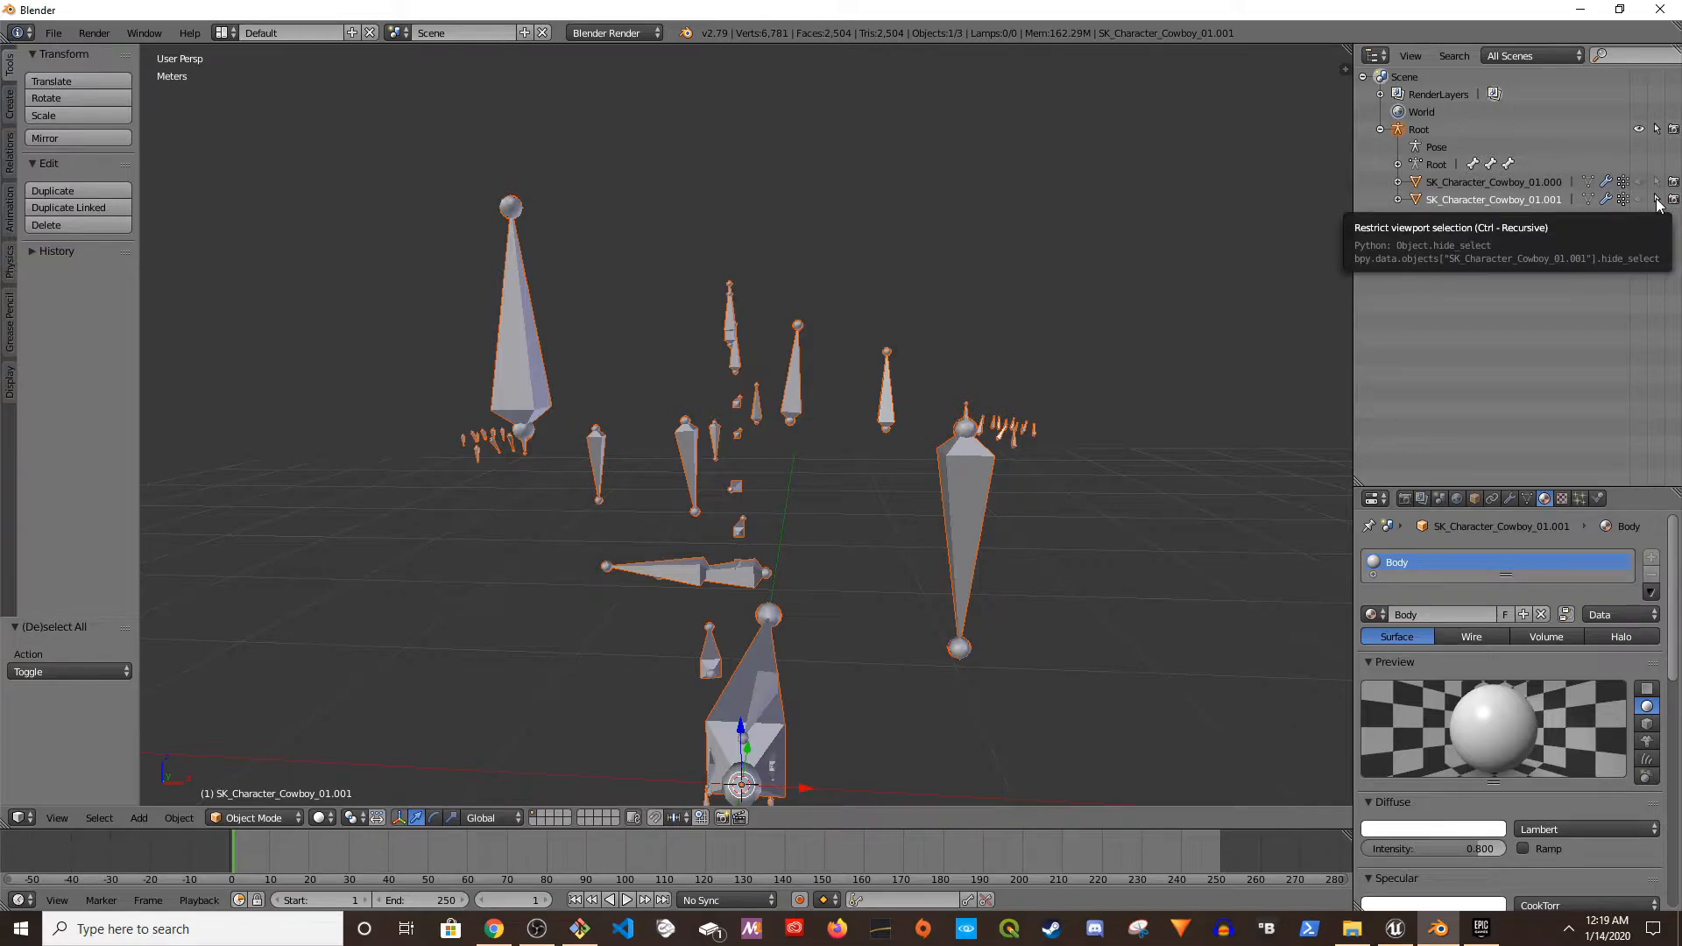
pyautogui.click(1639, 181)
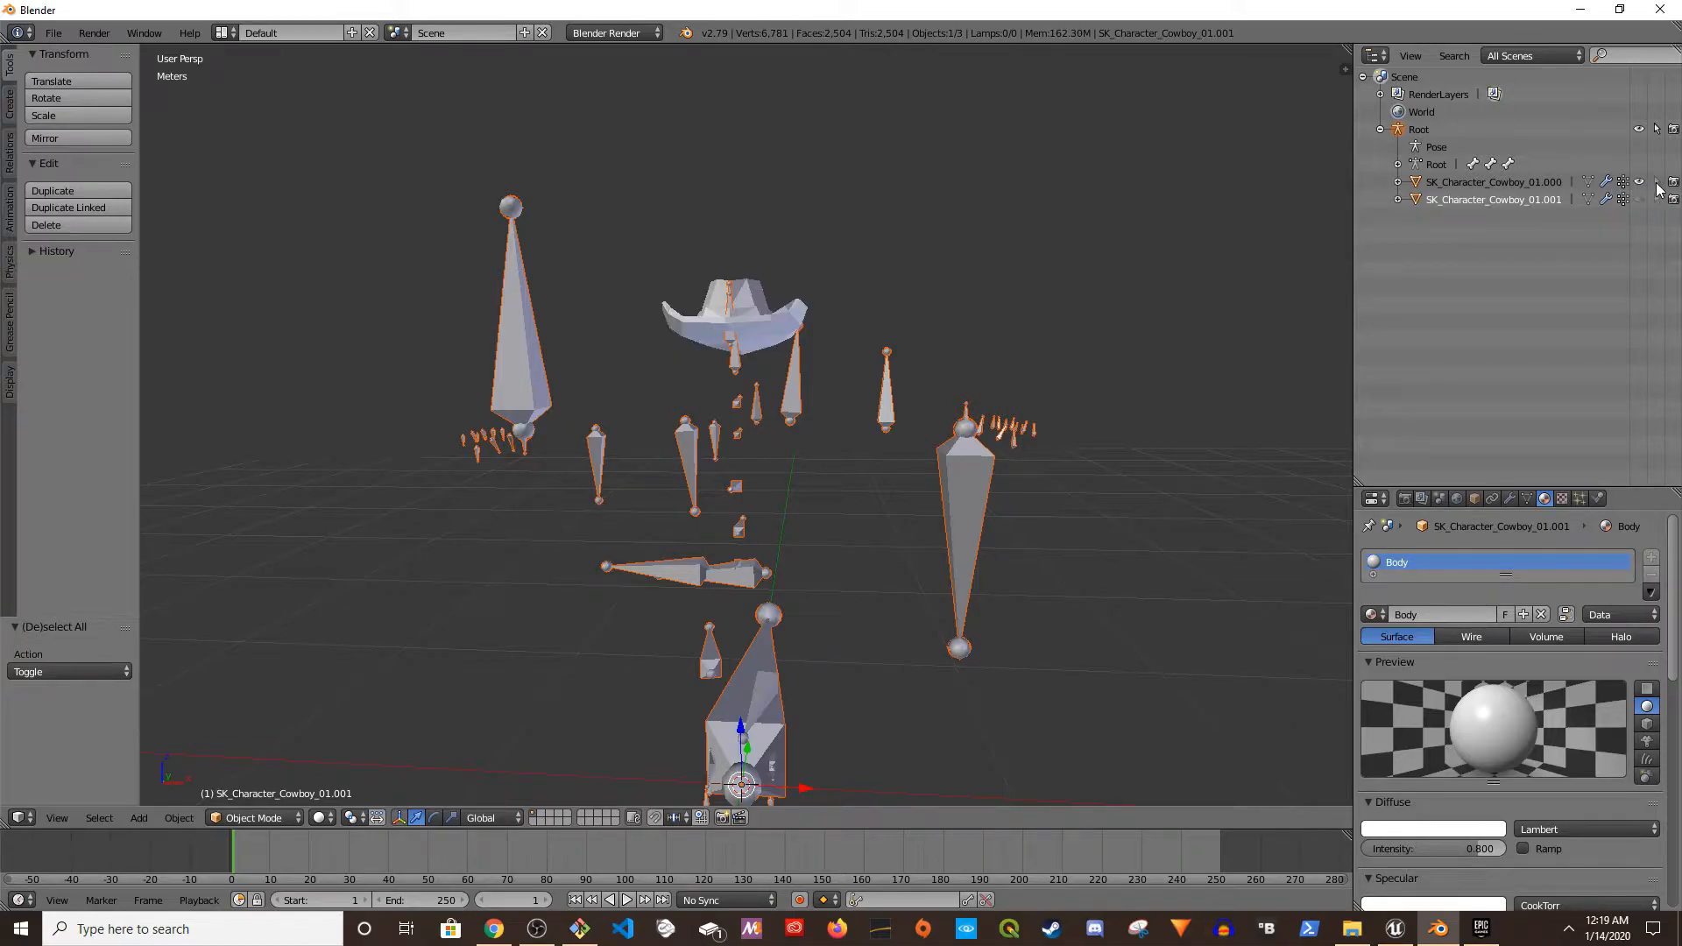
pyautogui.click(1657, 186)
pyautogui.press('a')
pyautogui.press('a')
pyautogui.press('a')
pyautogui.press('a')
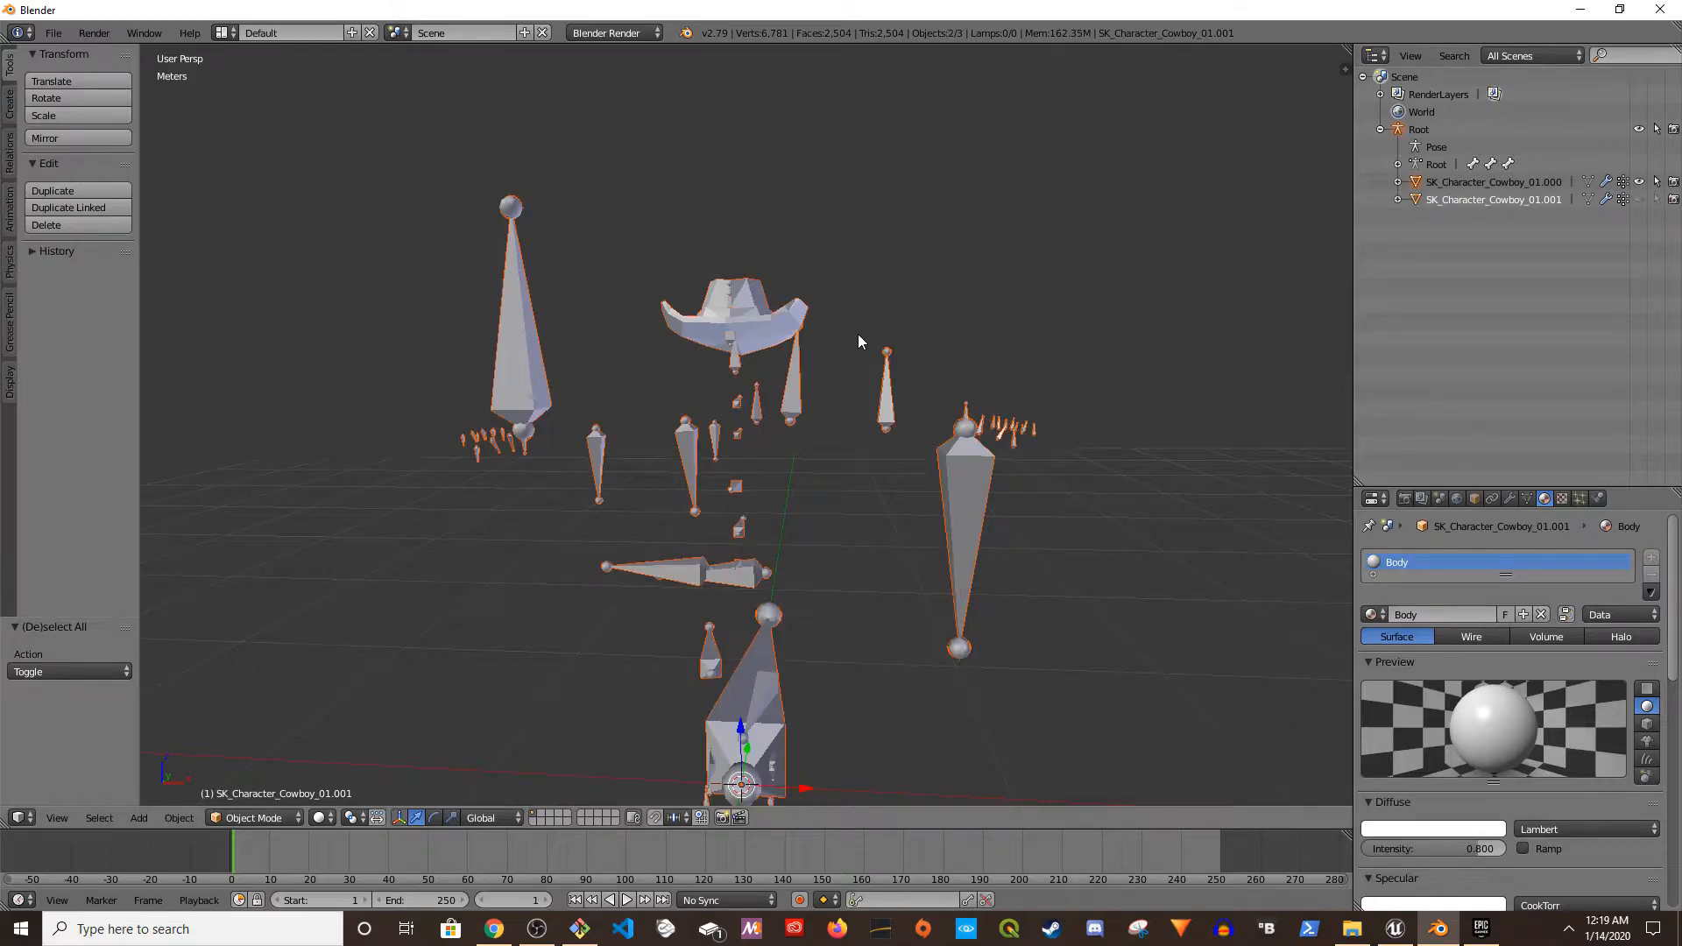
# - Export the selected hat mesh and armature to the 3D Objects folder as Cowboy_Hat_01.fbx, using the same FBX settings
pyautogui.click(55, 34)
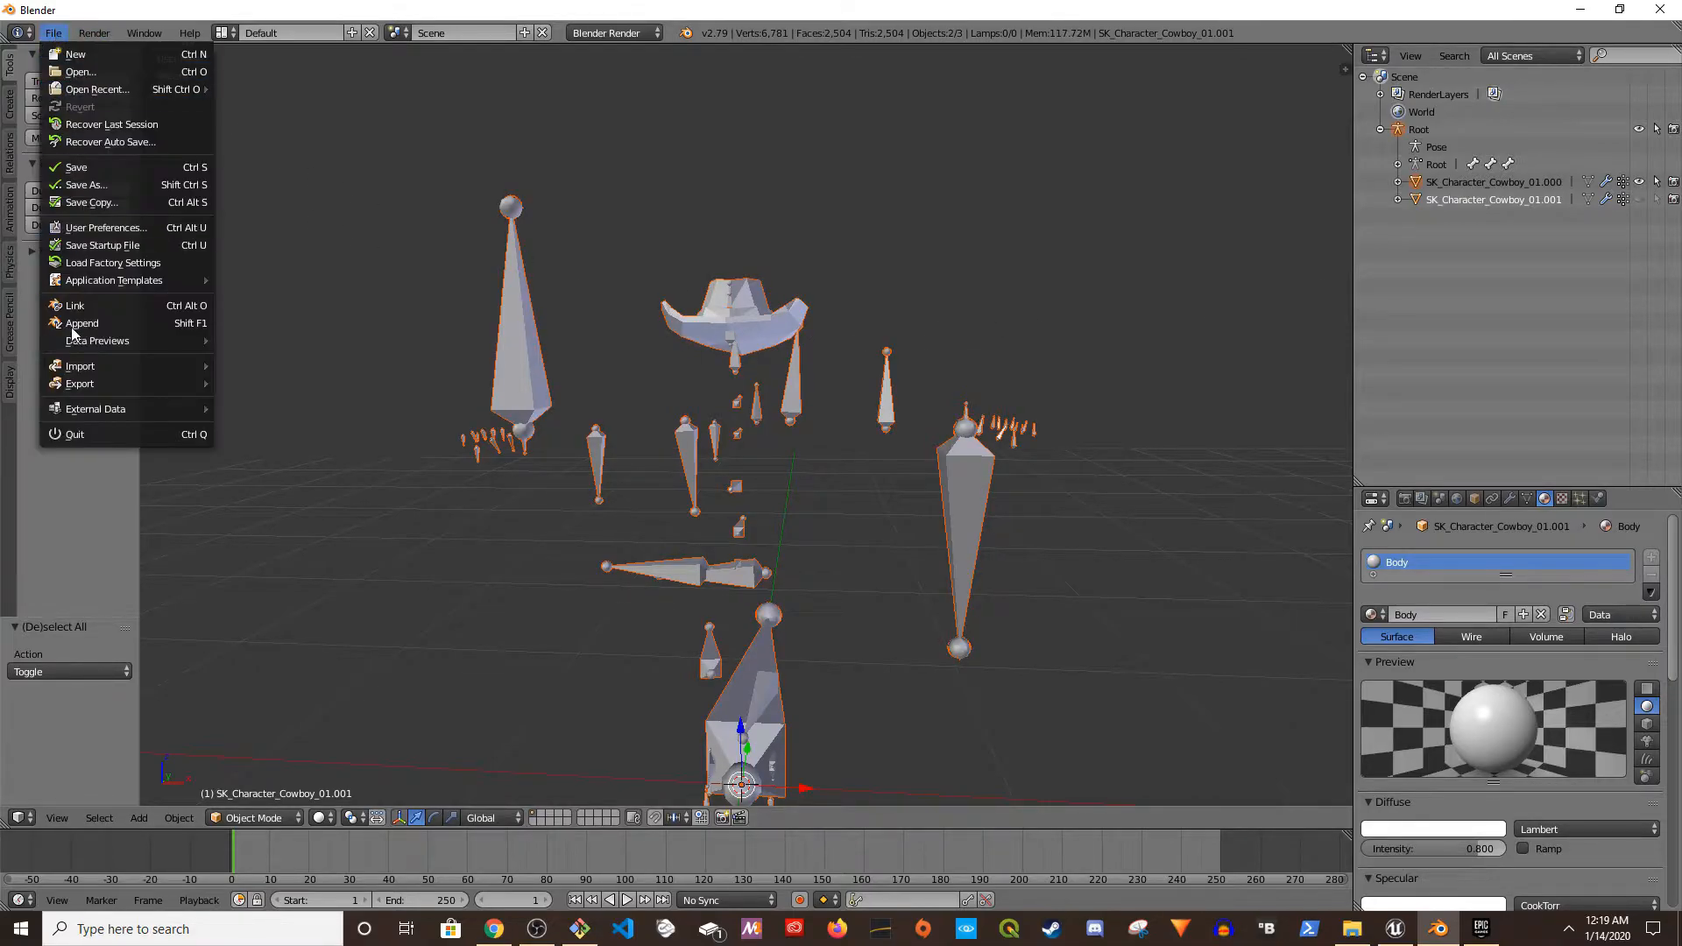
pyautogui.moveTo(77, 383)
pyautogui.click(267, 434)
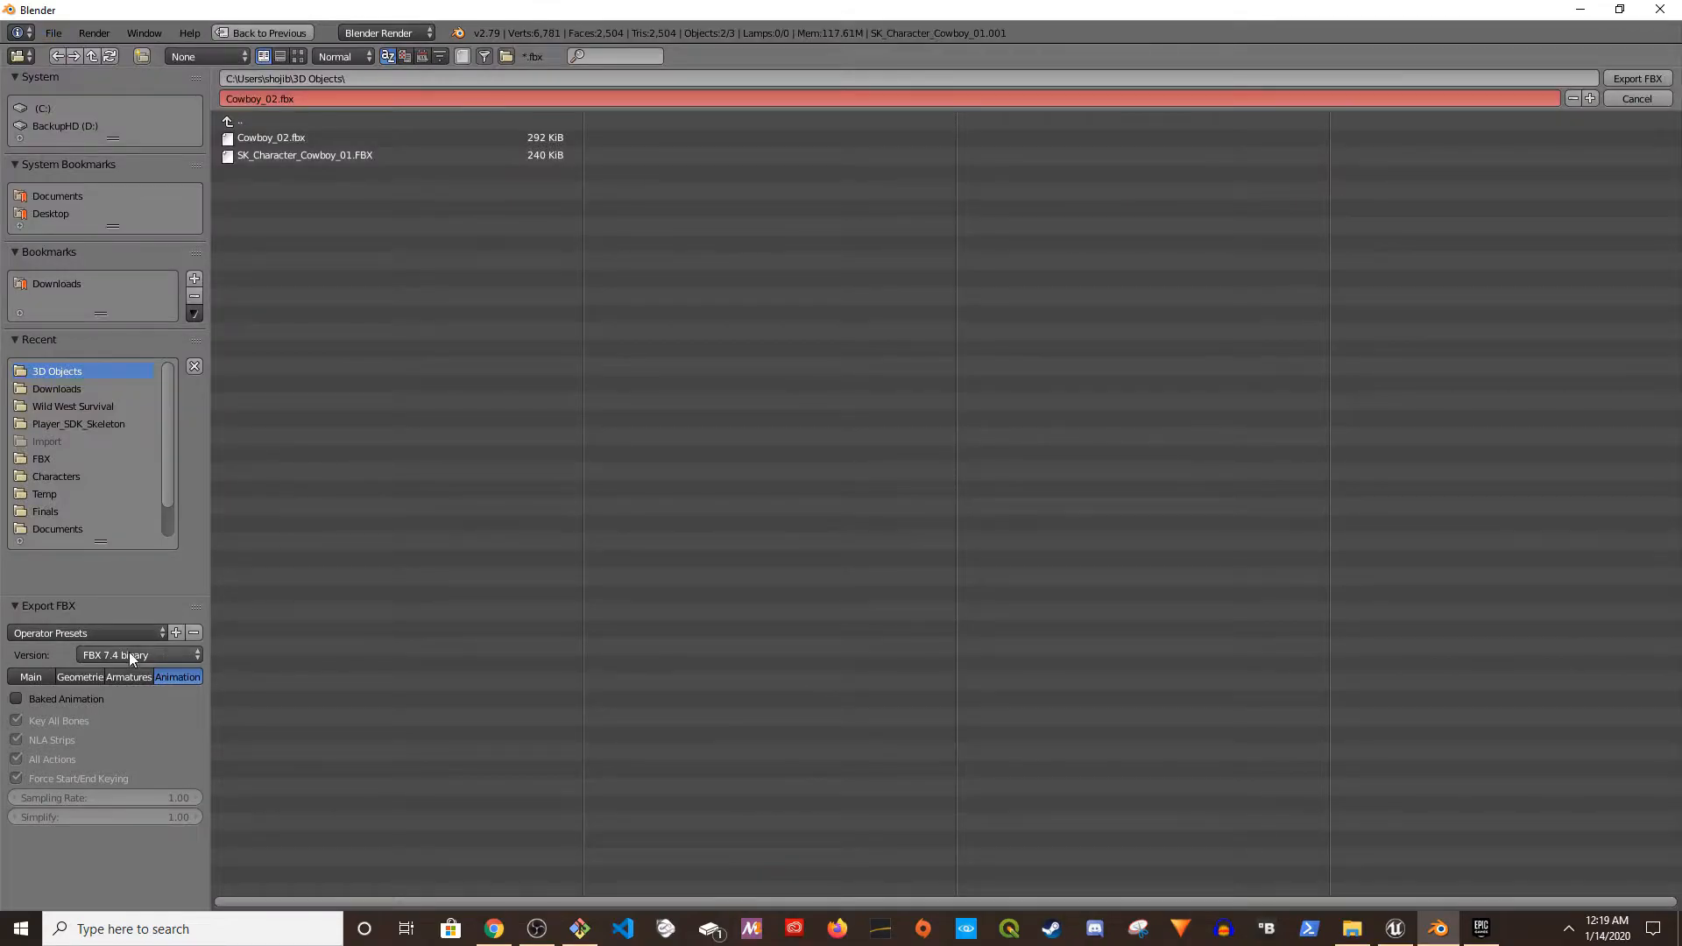
pyautogui.click(54, 678)
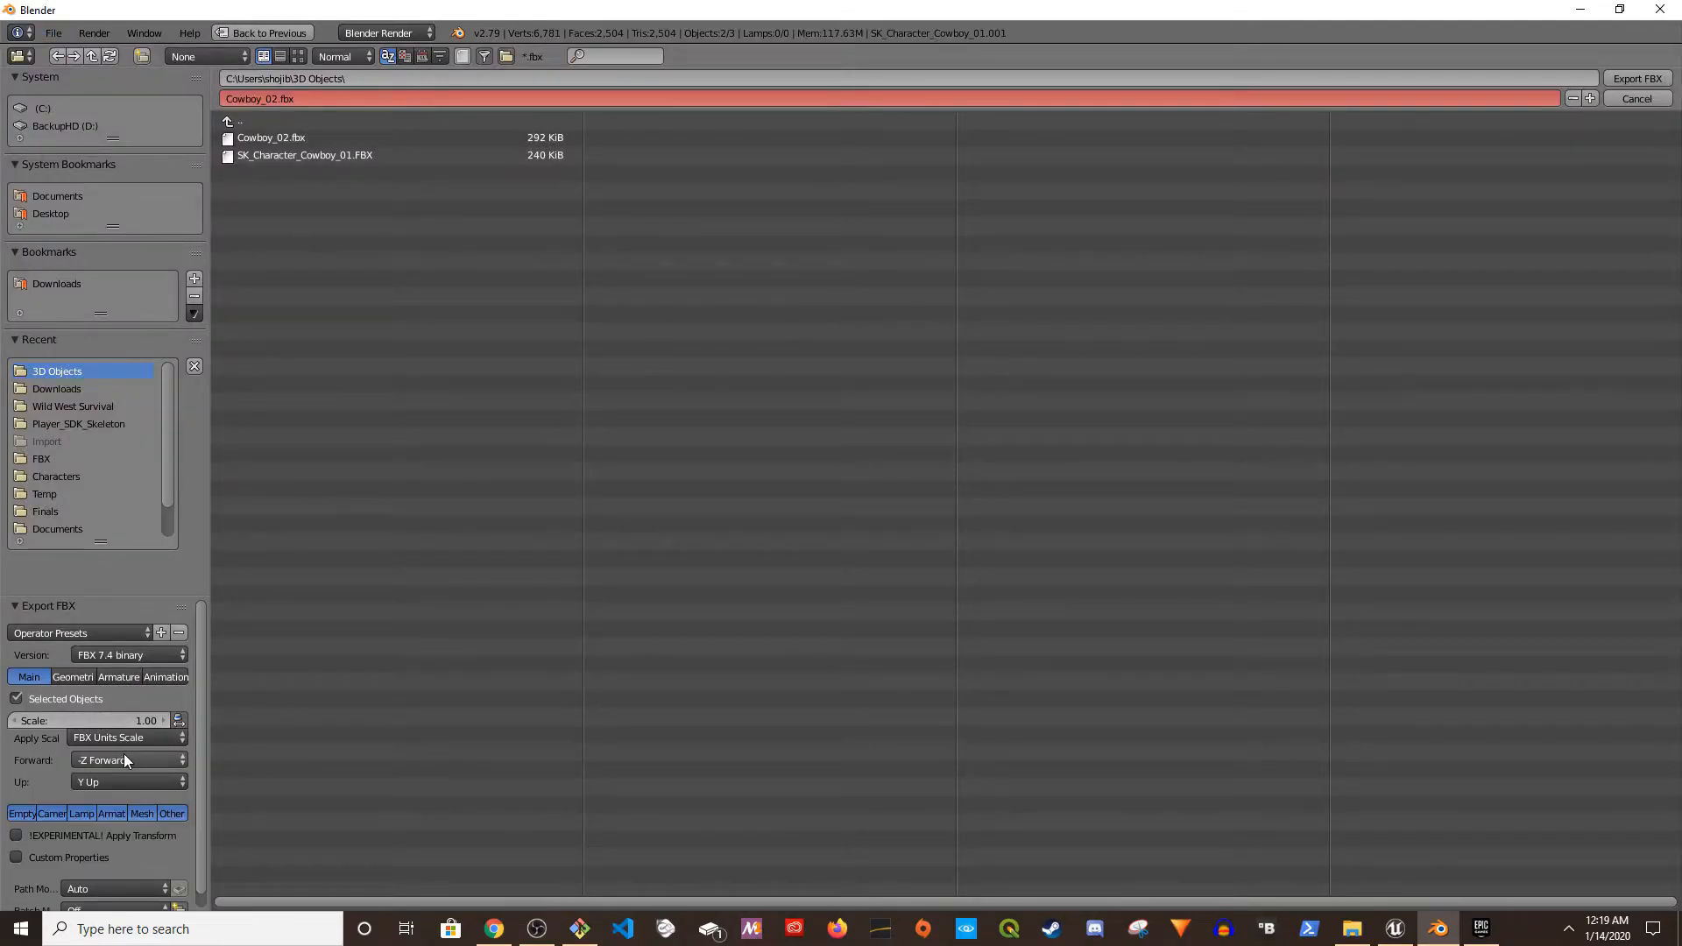
pyautogui.click(275, 139)
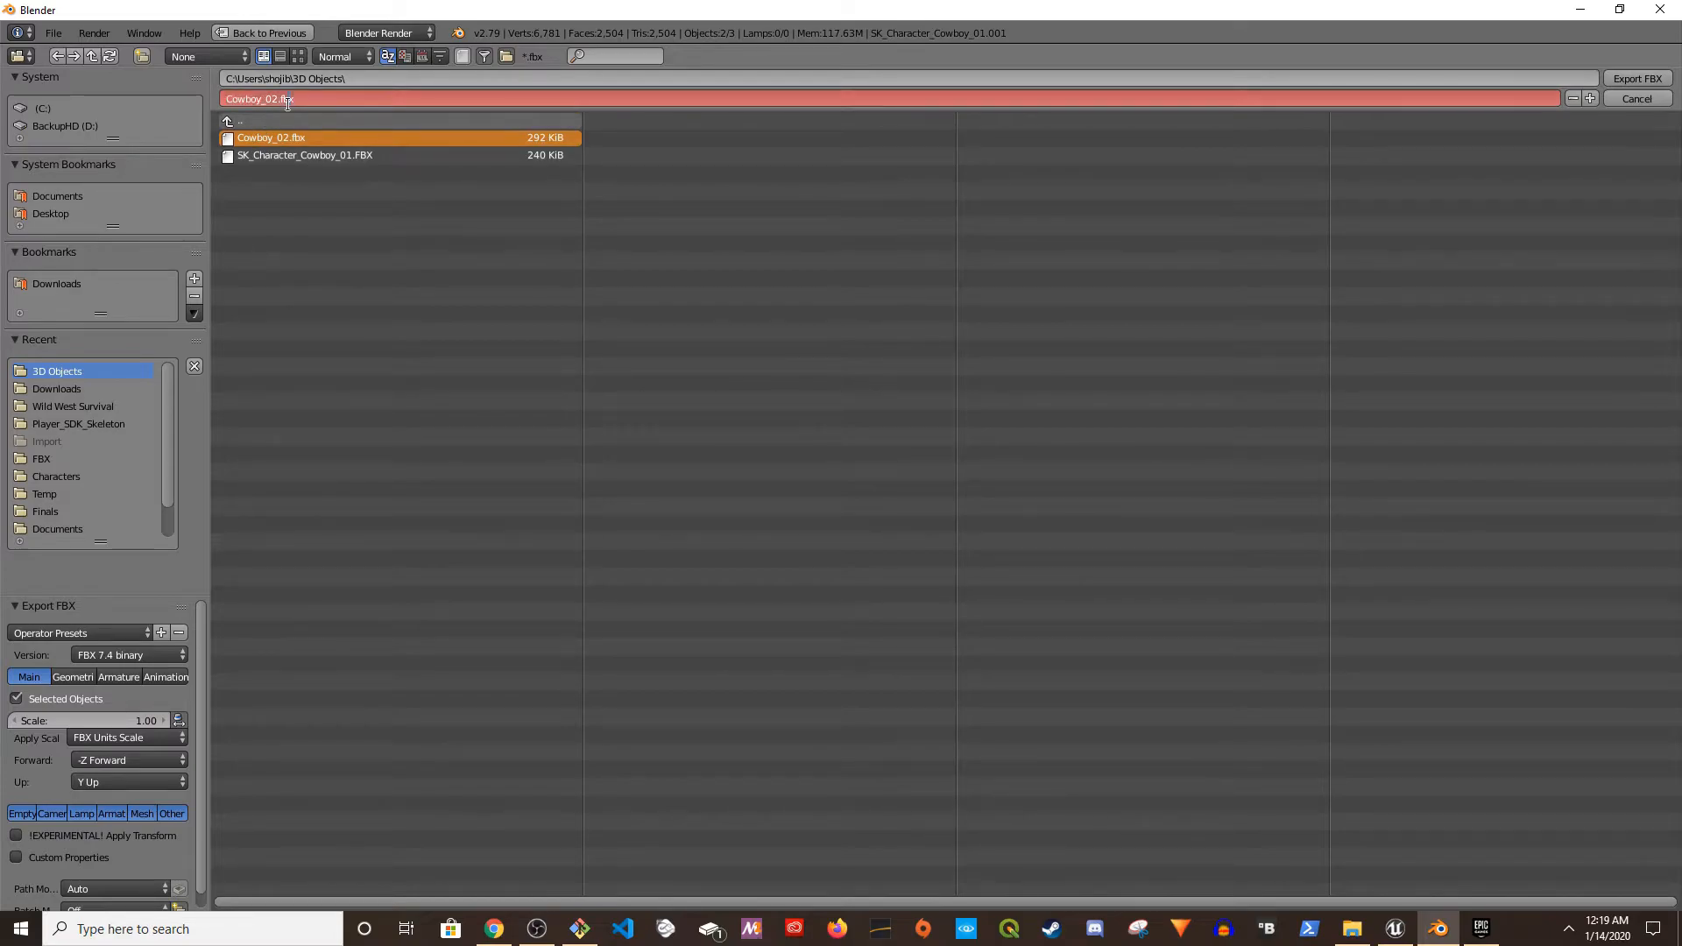
pyautogui.write('Hat_')
pyautogui.press('Right')
pyautogui.press('Delete')
pyautogui.write('1')
pyautogui.press('Return')
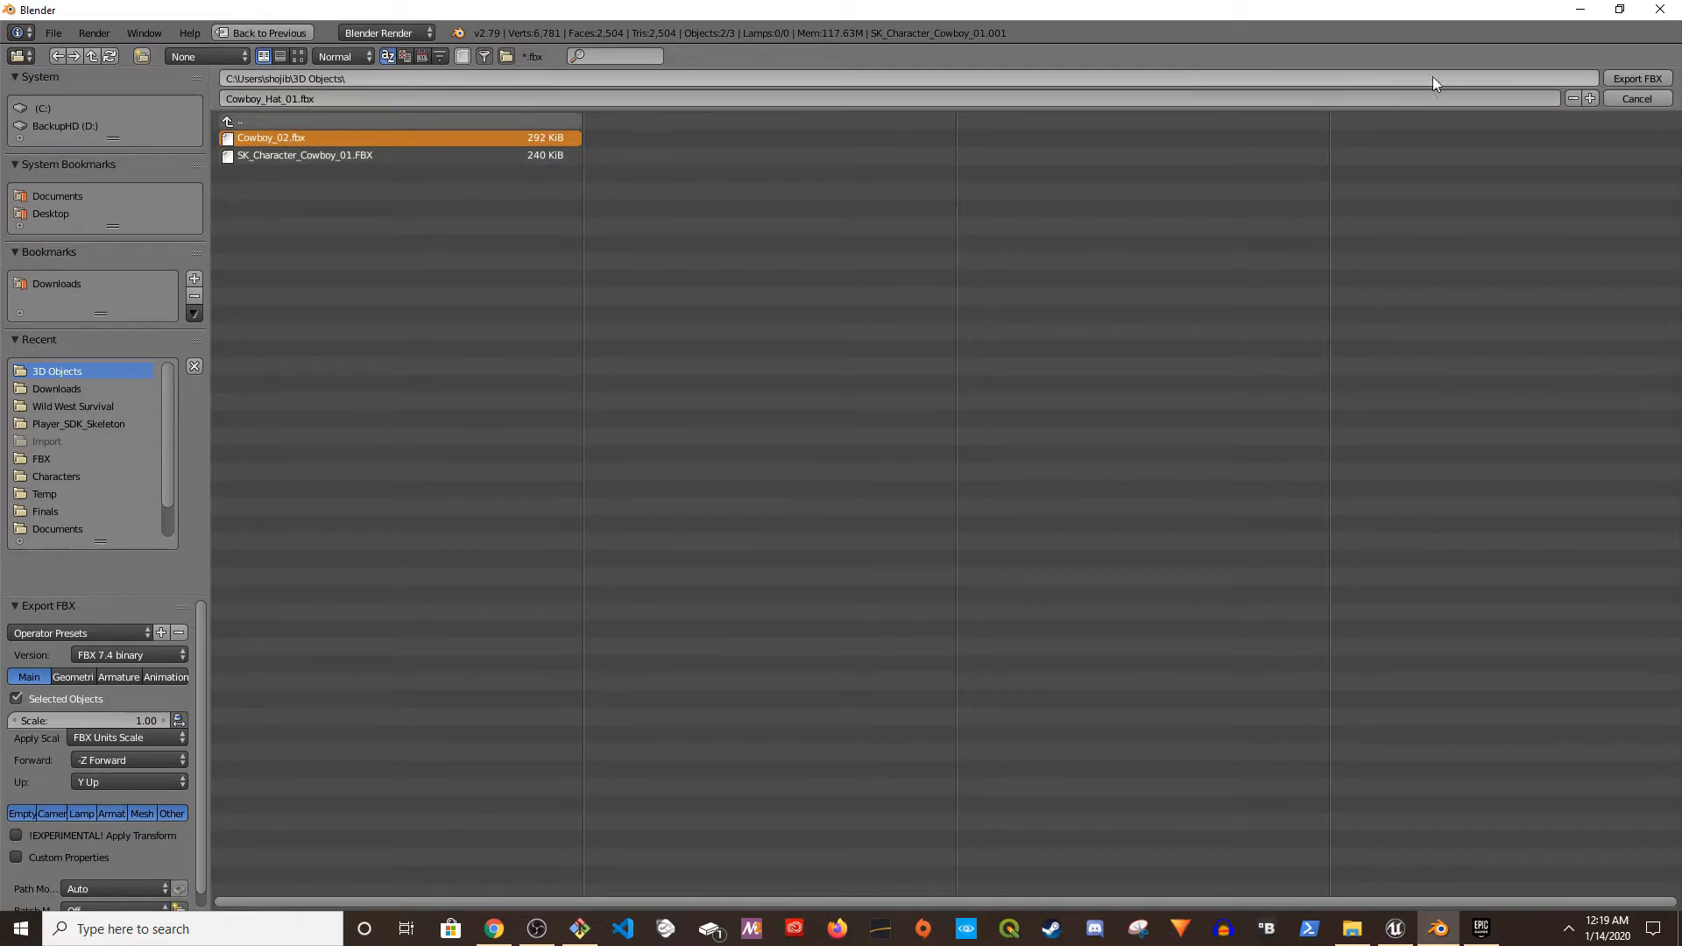
pyautogui.click(1632, 77)
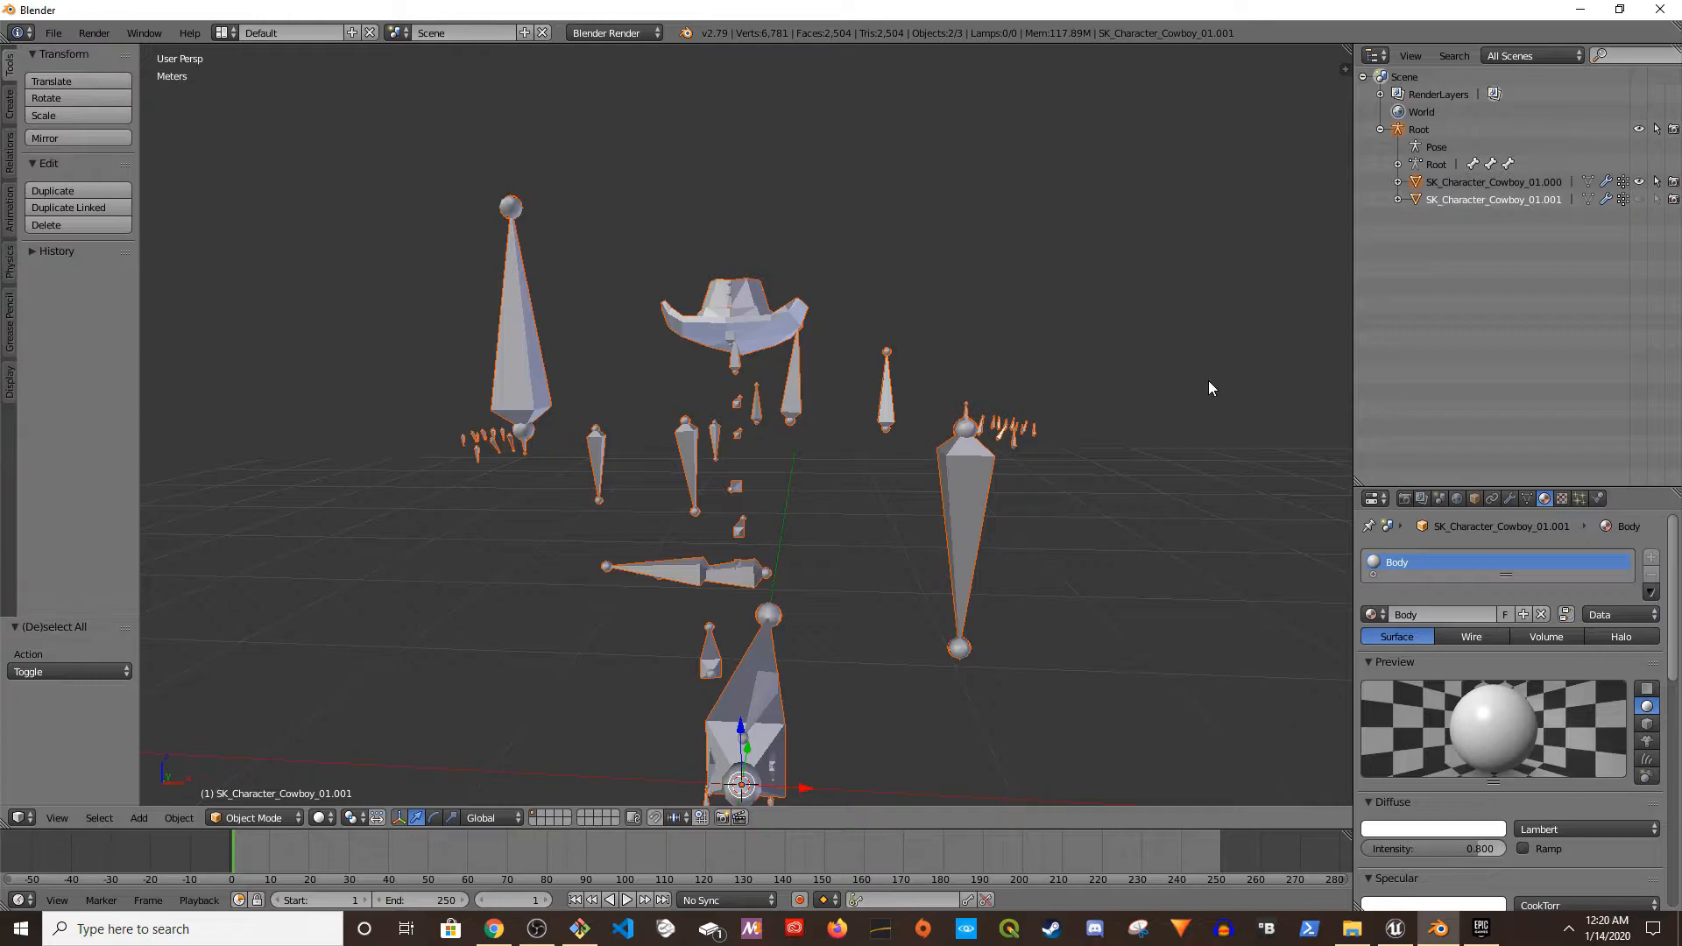
# - Switch to the Unreal Editor, open the PolygonWestern/Meshes/Characters folder and enlarge the content browser
pyautogui.click(1406, 936)
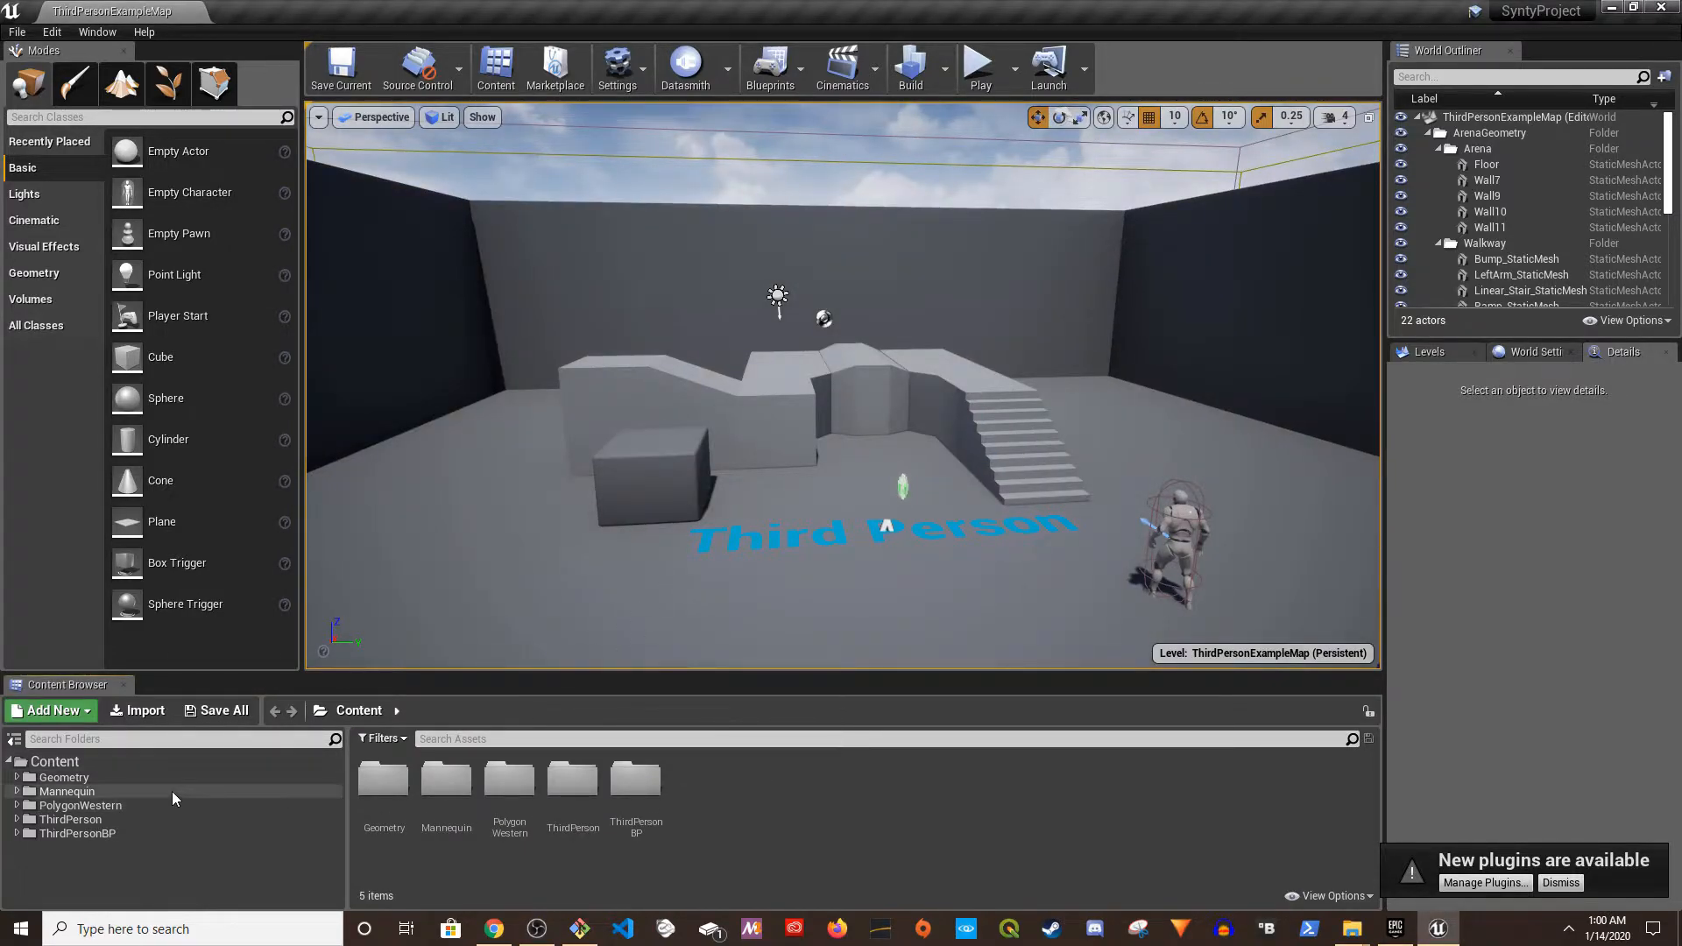
pyautogui.click(17, 805)
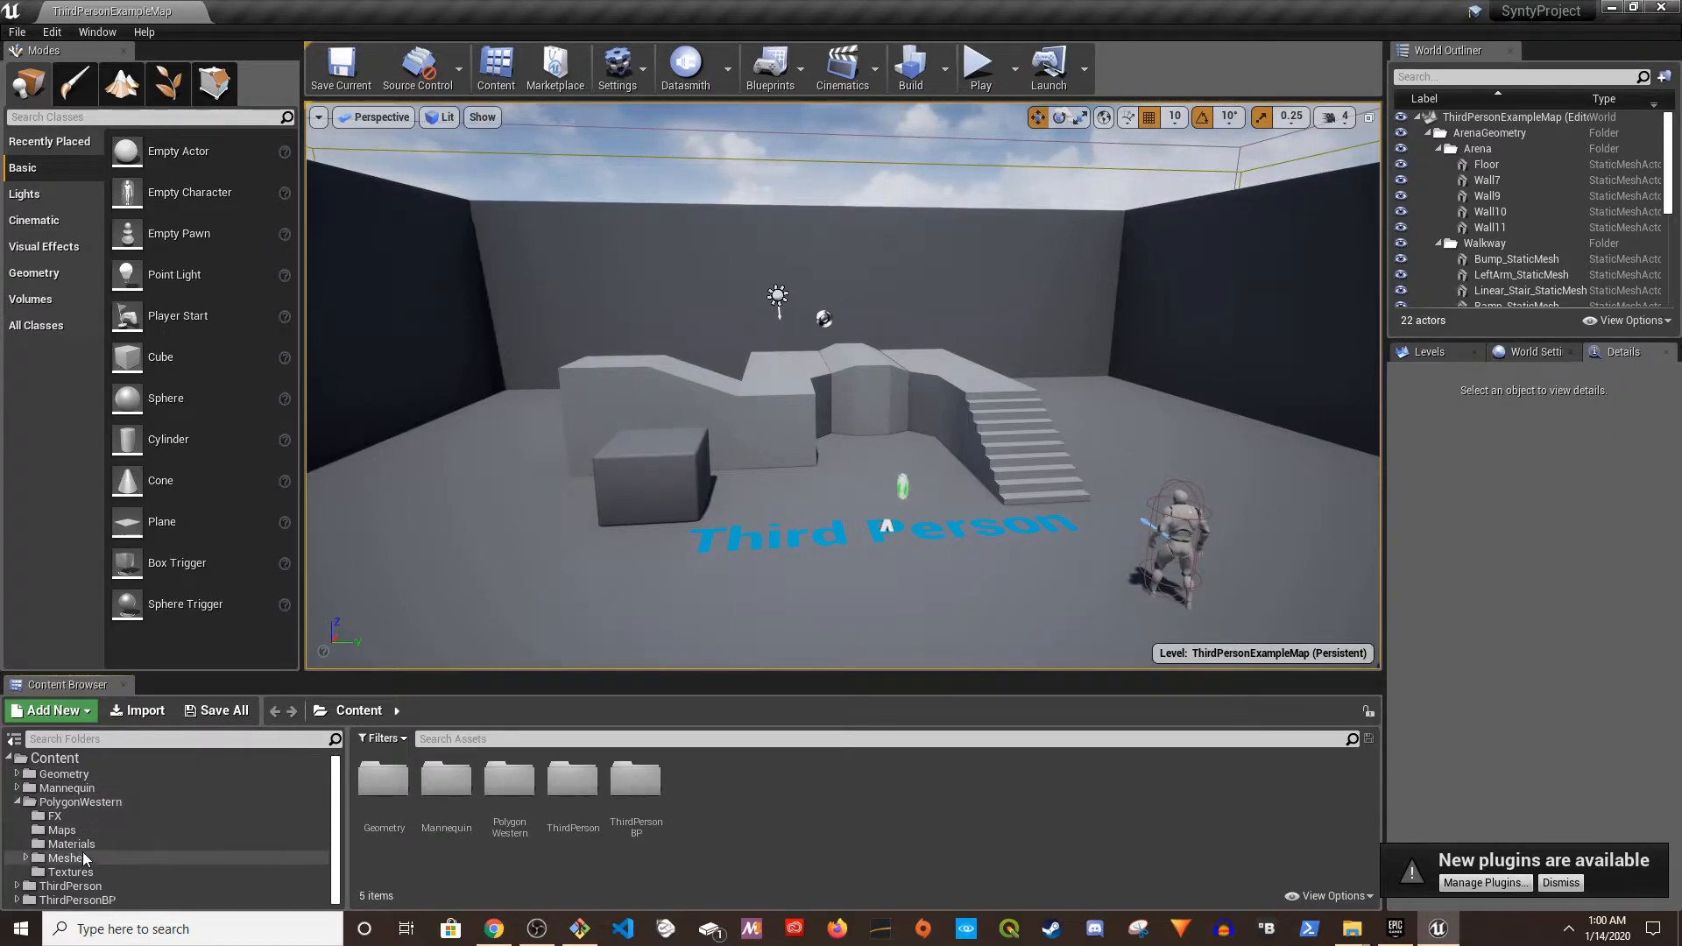
pyautogui.click(26, 858)
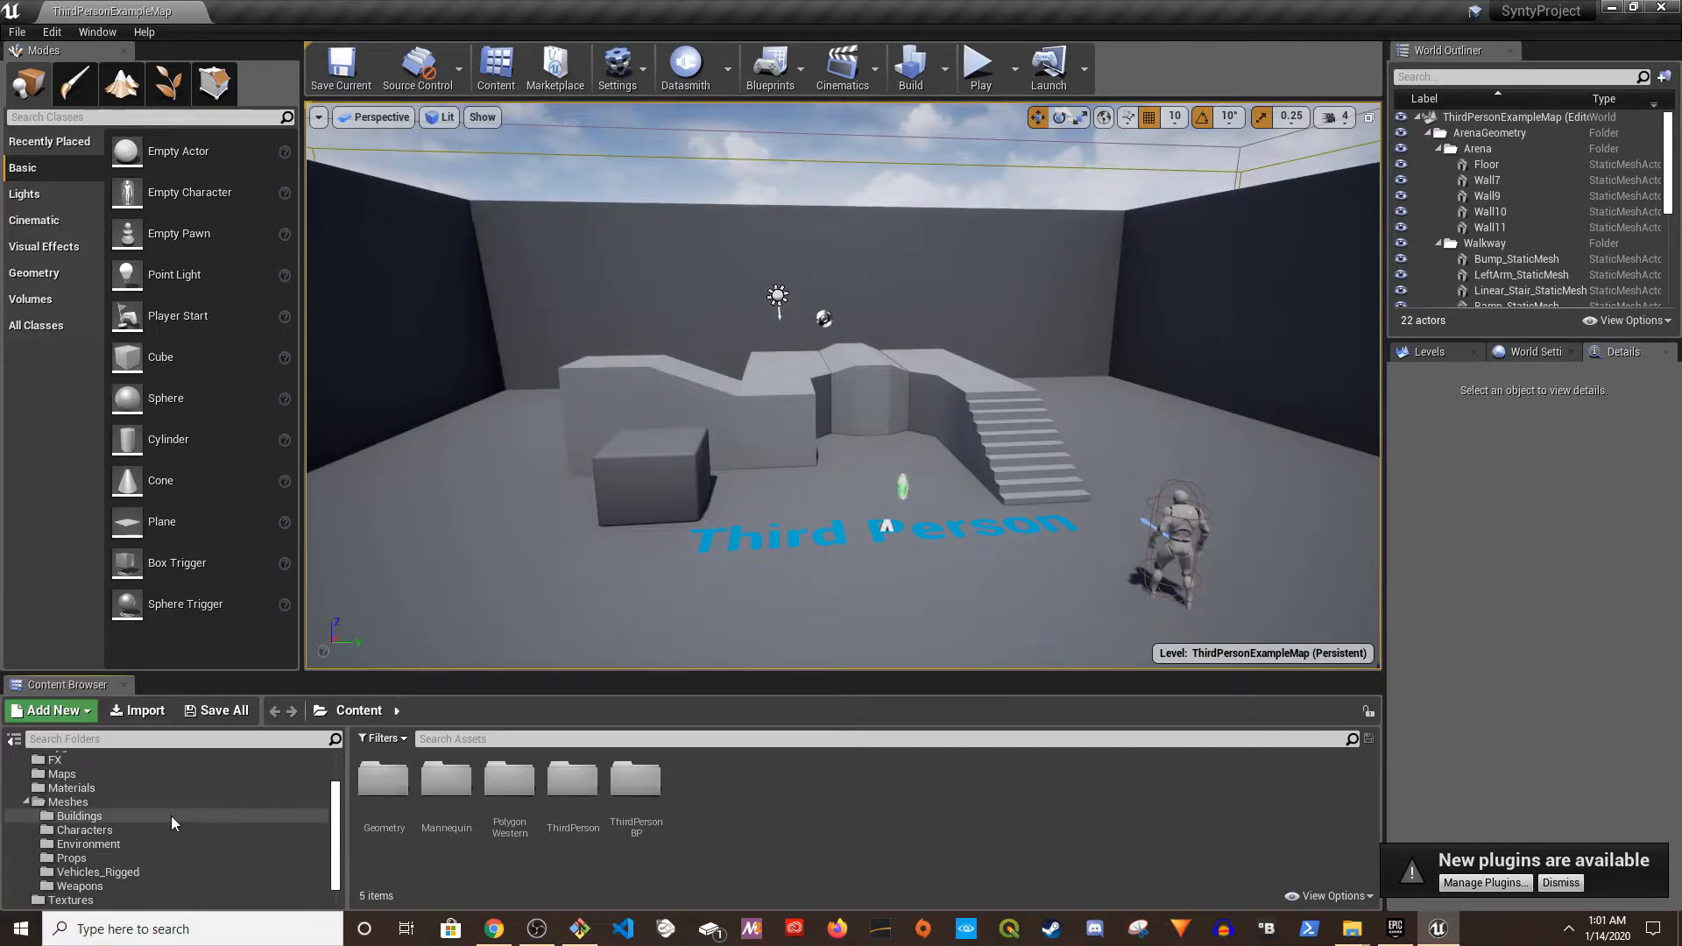
pyautogui.click(106, 832)
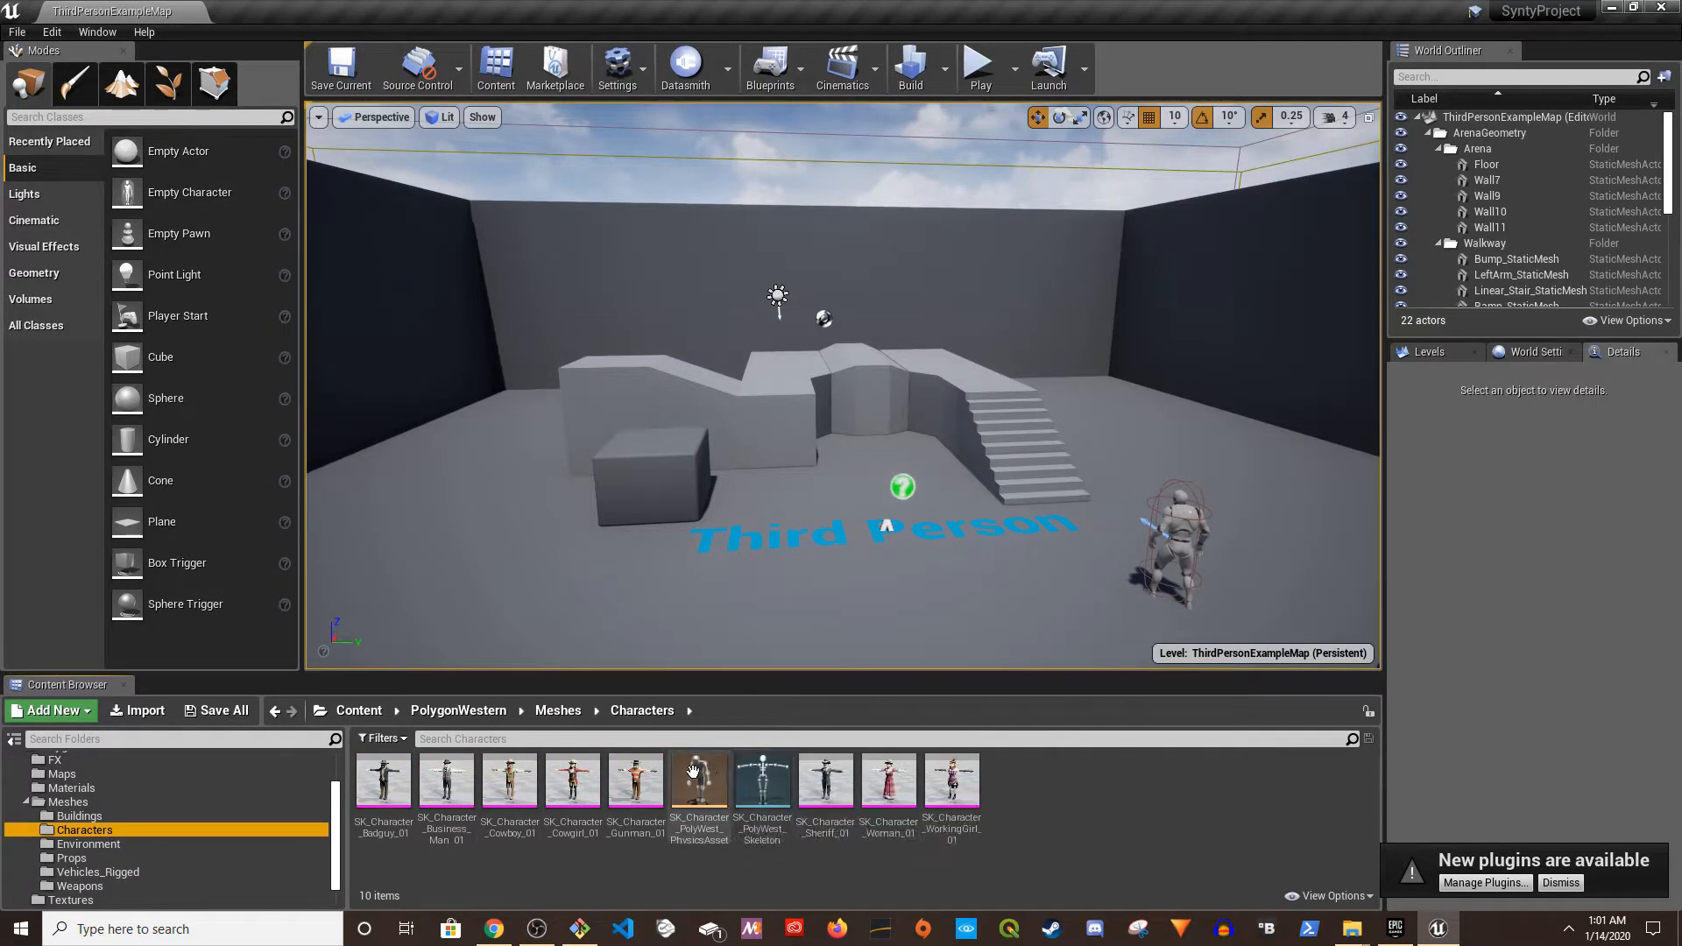
pyautogui.moveTo(262, 674); pyautogui.dragTo(263, 632)
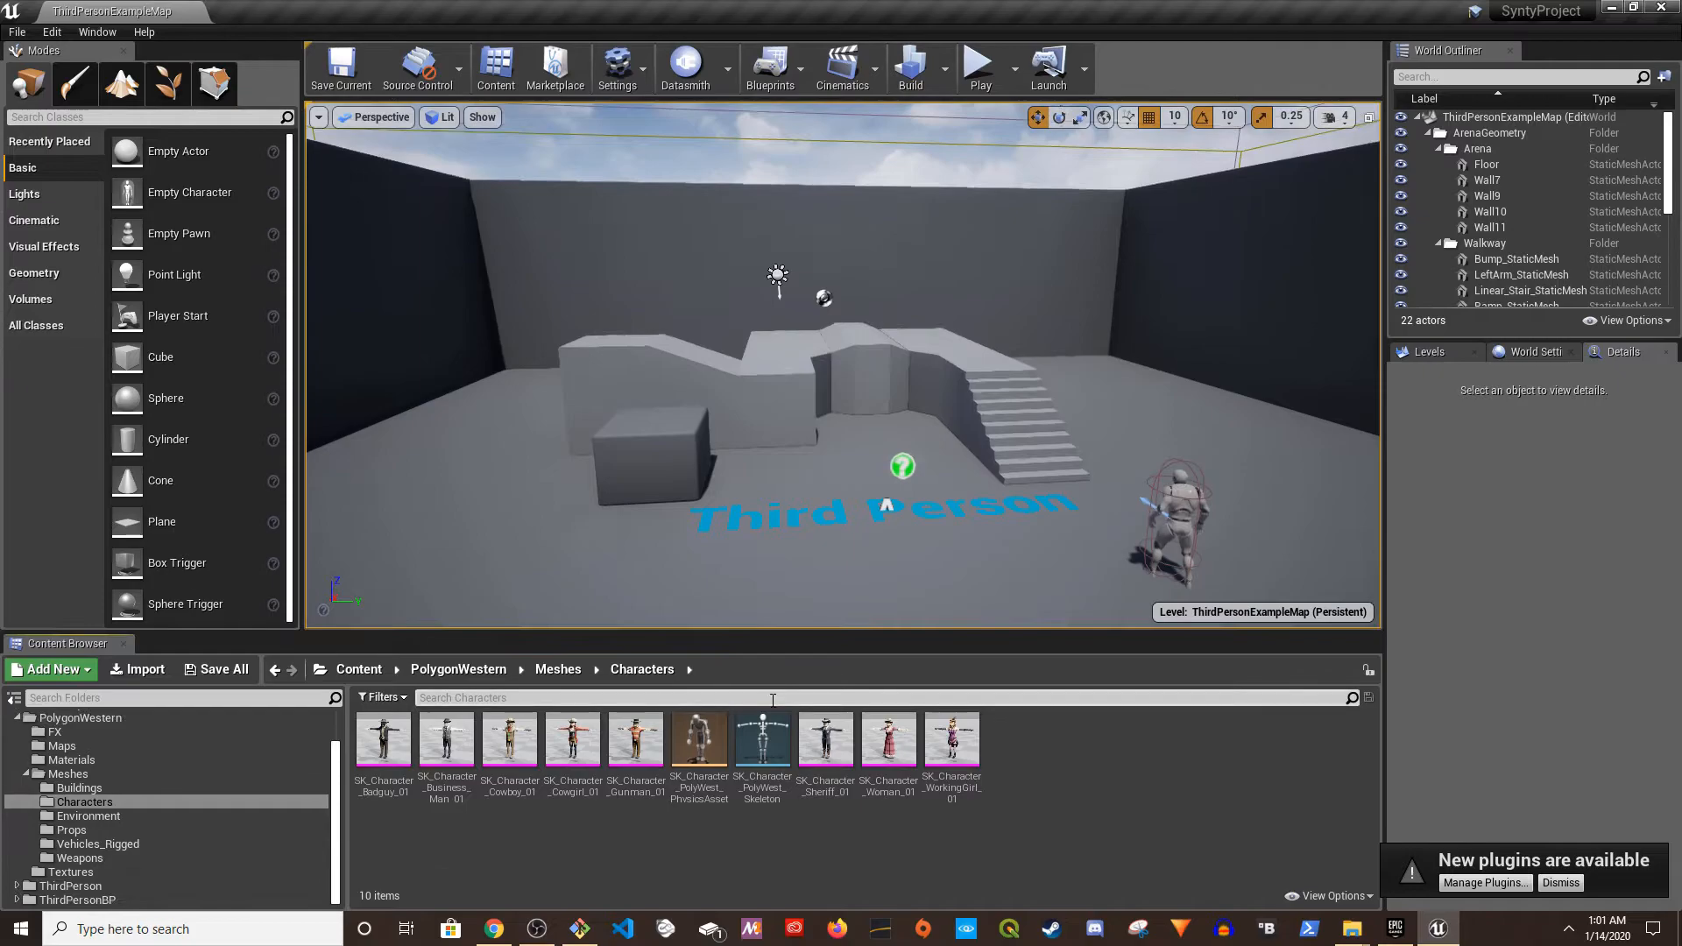
# - Open the SK_Character_PolyWest_Skeleton asset and show the translation retargeting options in its bone tree
pyautogui.click(764, 740)
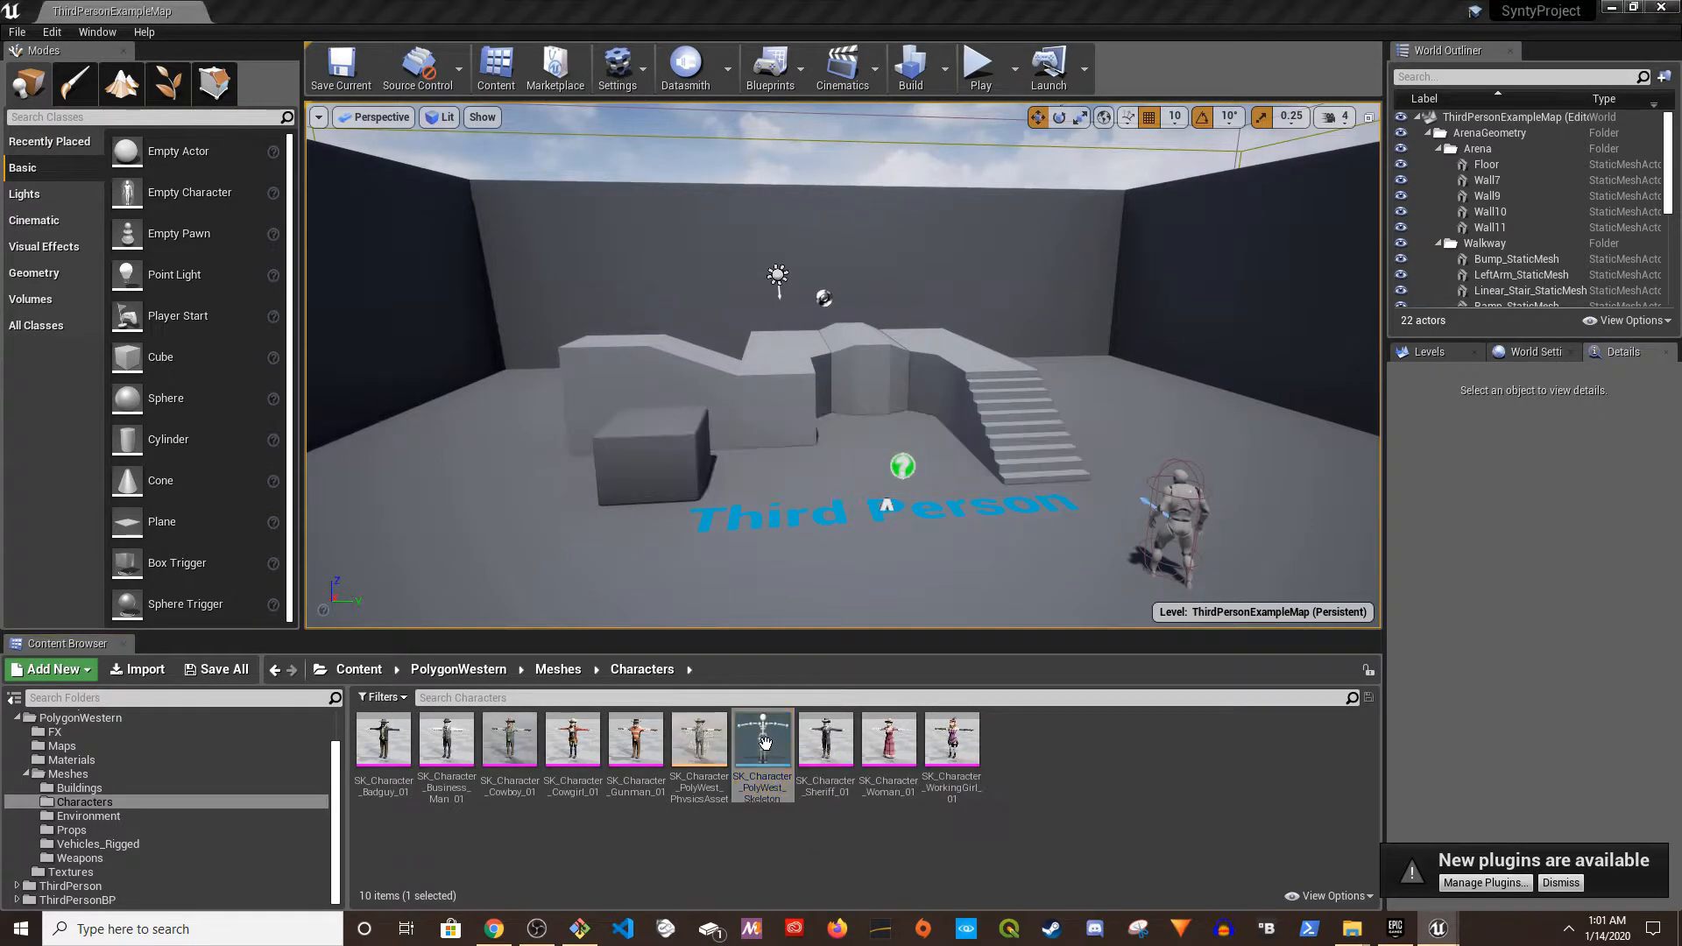
pyautogui.doubleClick(764, 740)
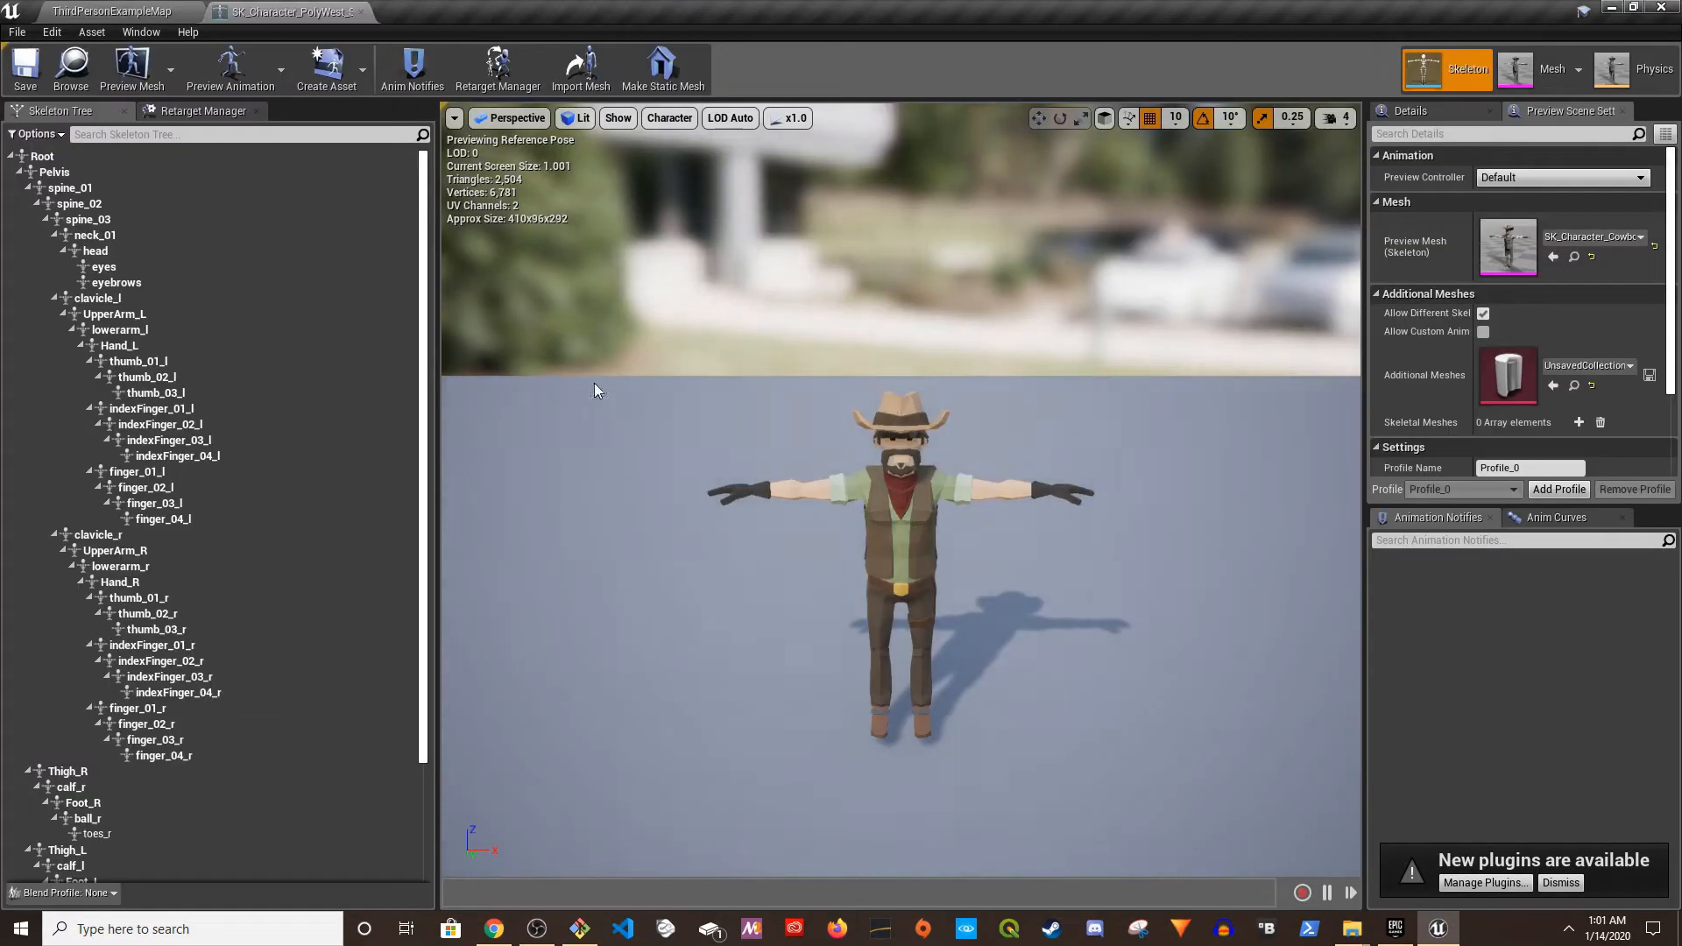
pyautogui.click(47, 140)
pyautogui.click(107, 166)
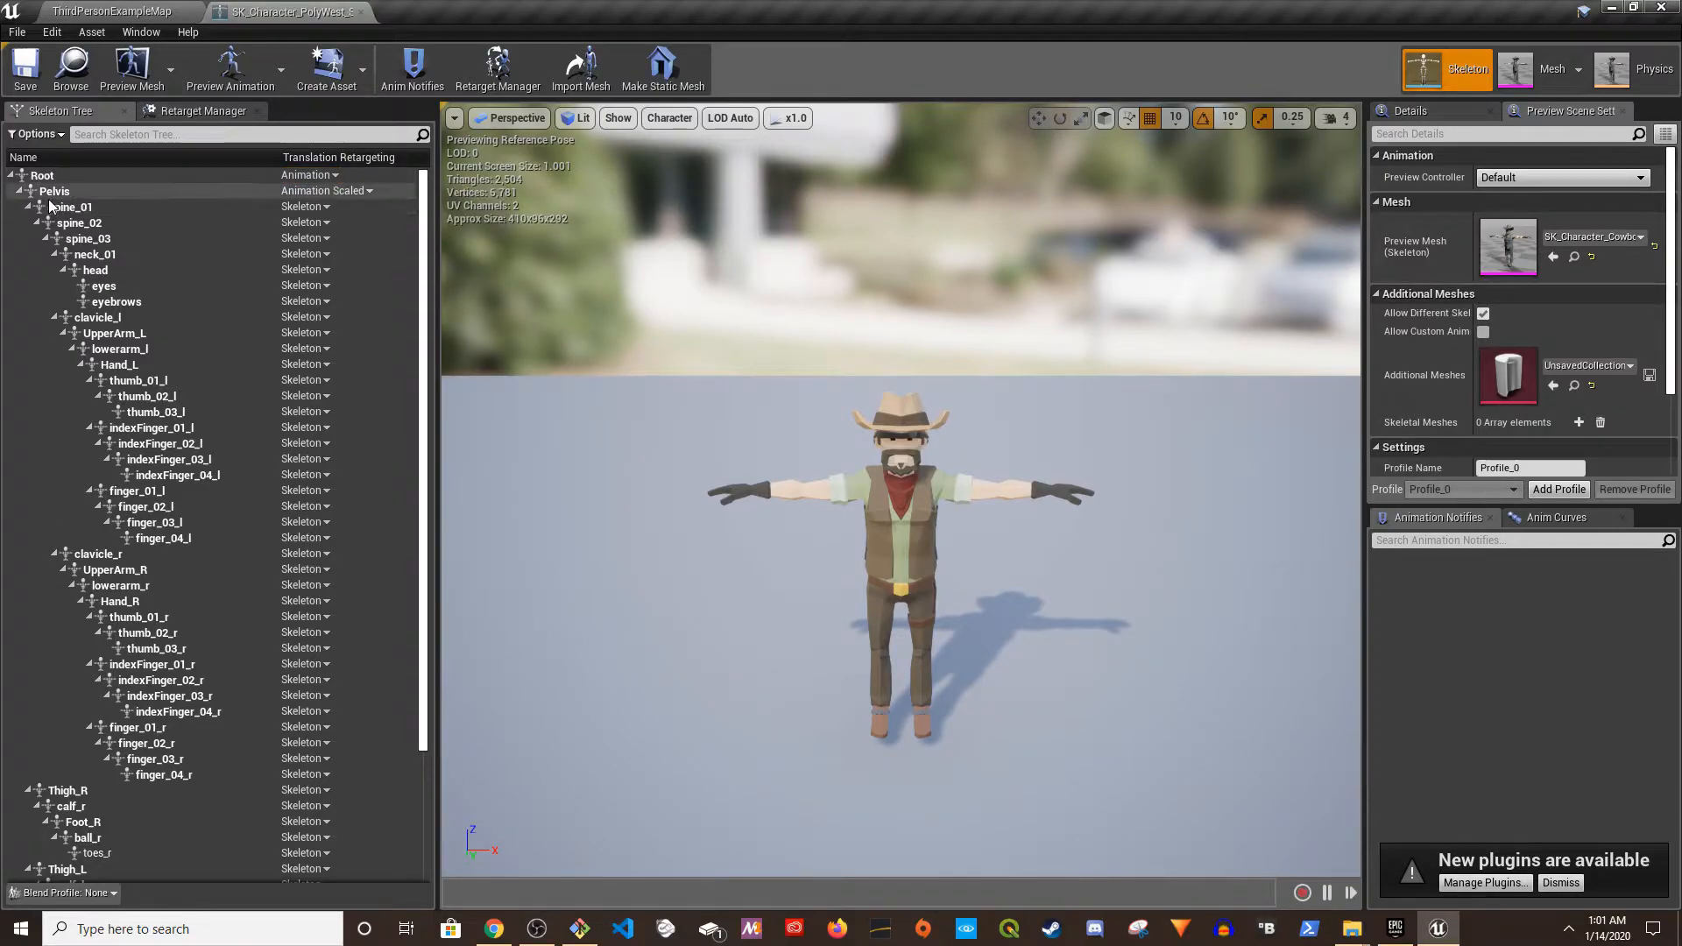
# - Examine the translation retargeting modes of all bones and the recursive retargeting options offered for the Root bone
pyautogui.moveTo(423, 230); pyautogui.dragTo(427, 393)
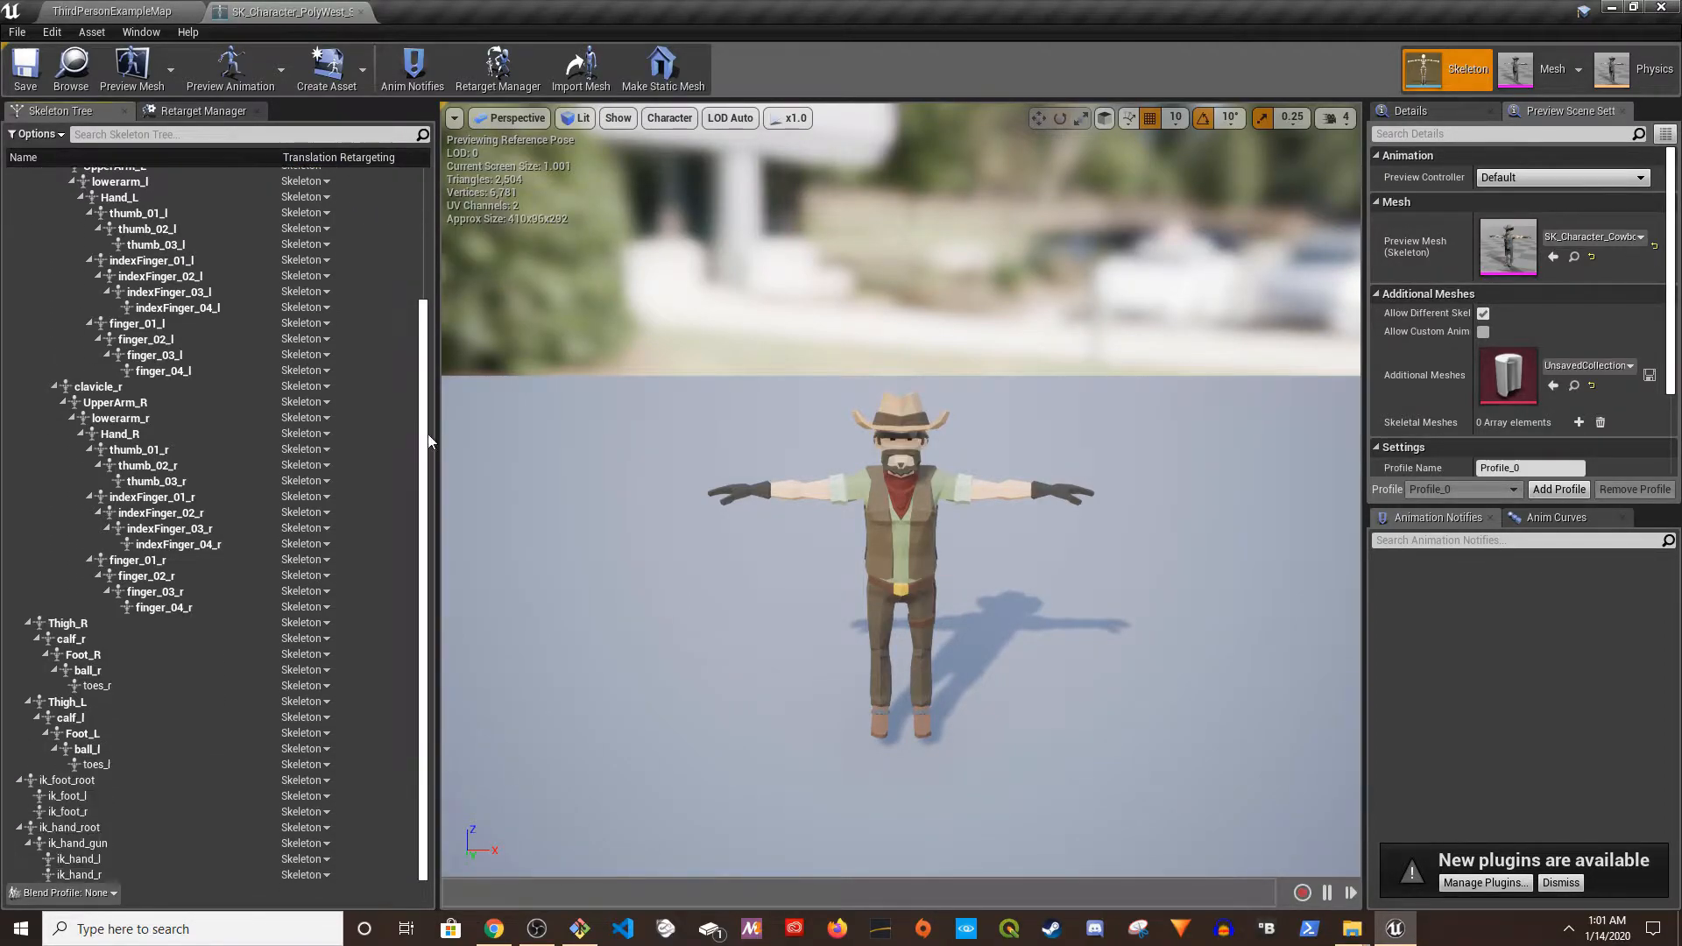
pyautogui.scroll(4, 412, 368)
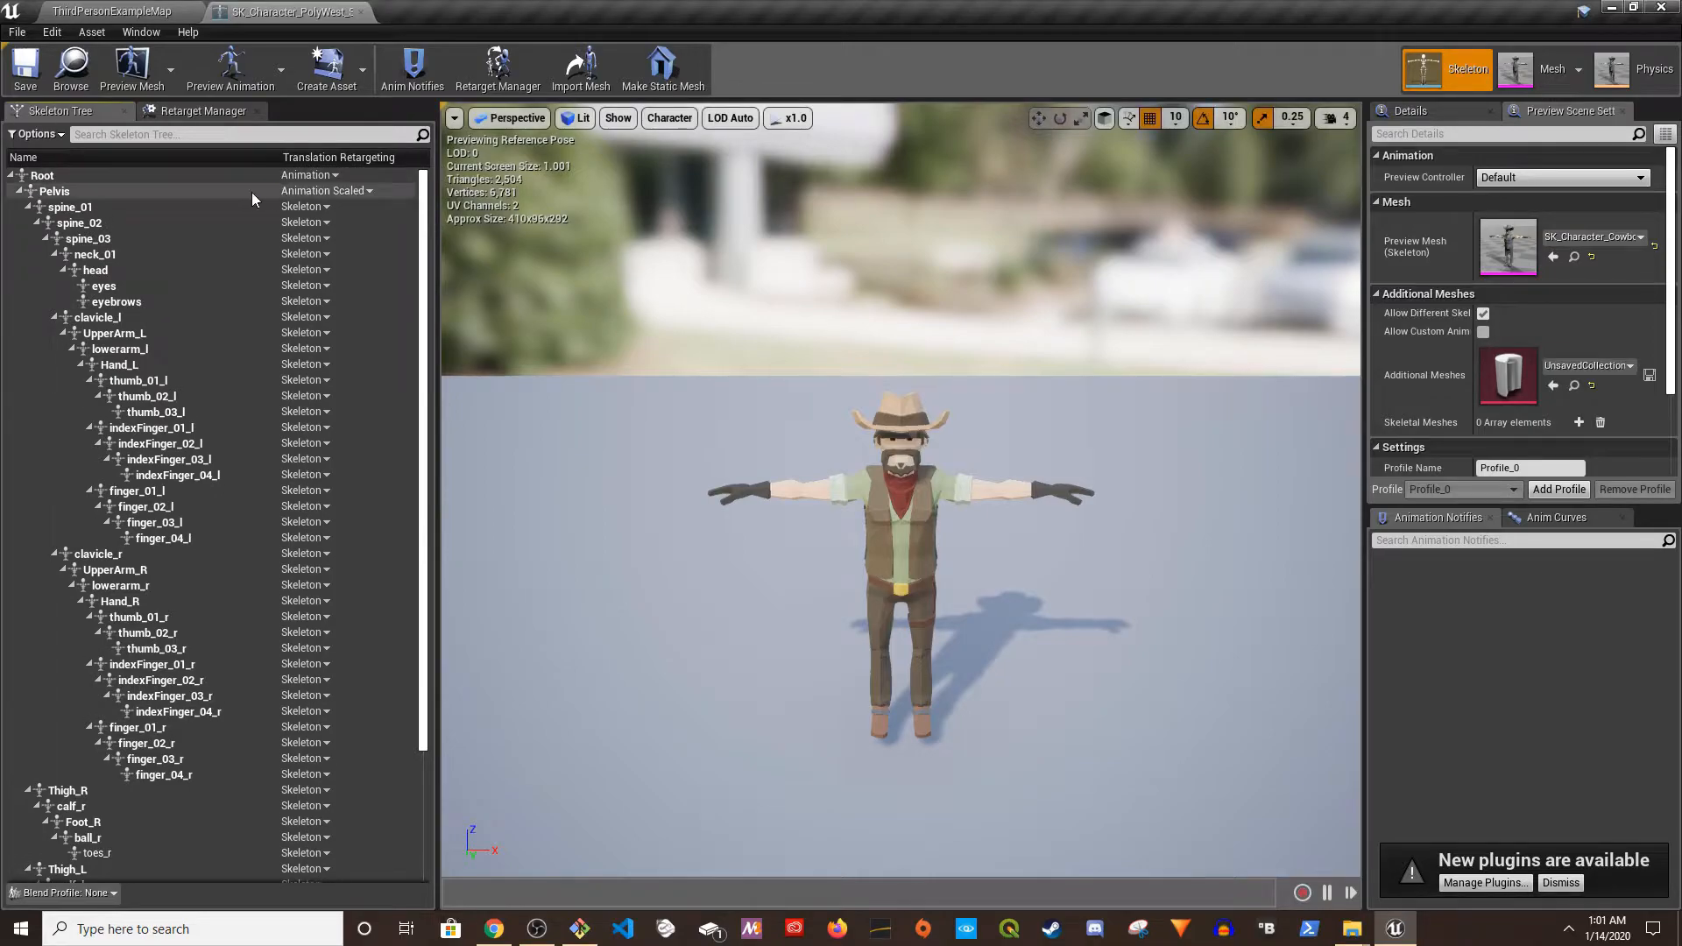
pyautogui.rightClick(46, 173)
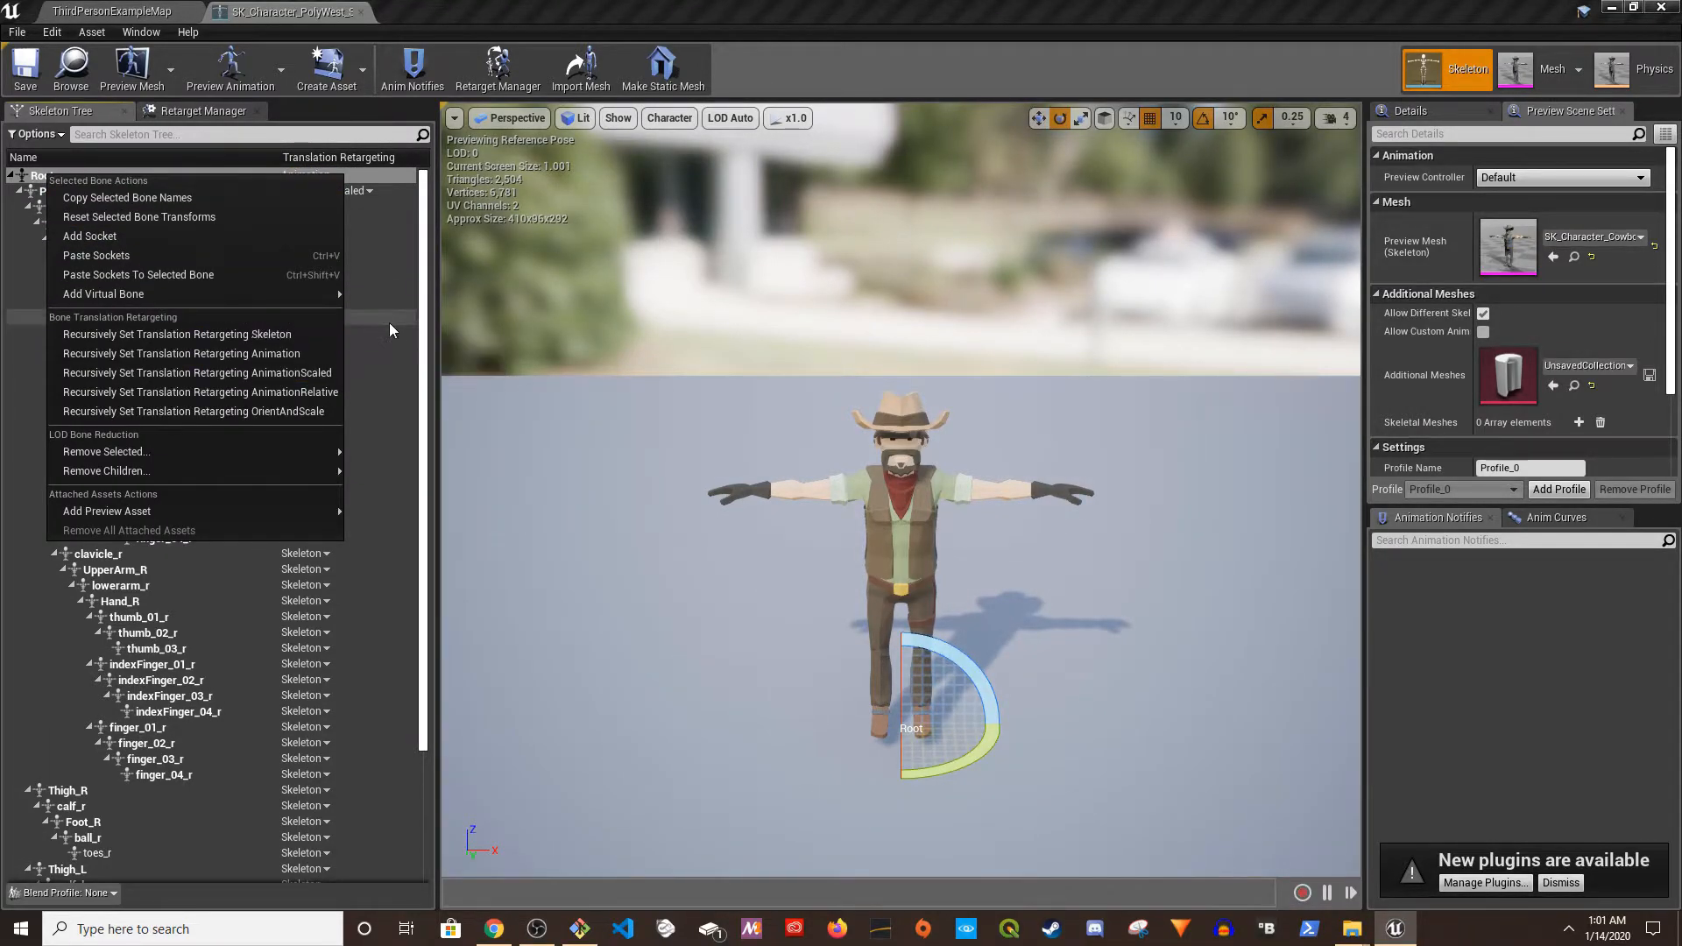
pyautogui.click(424, 339)
pyautogui.scroll(-4, 419, 438)
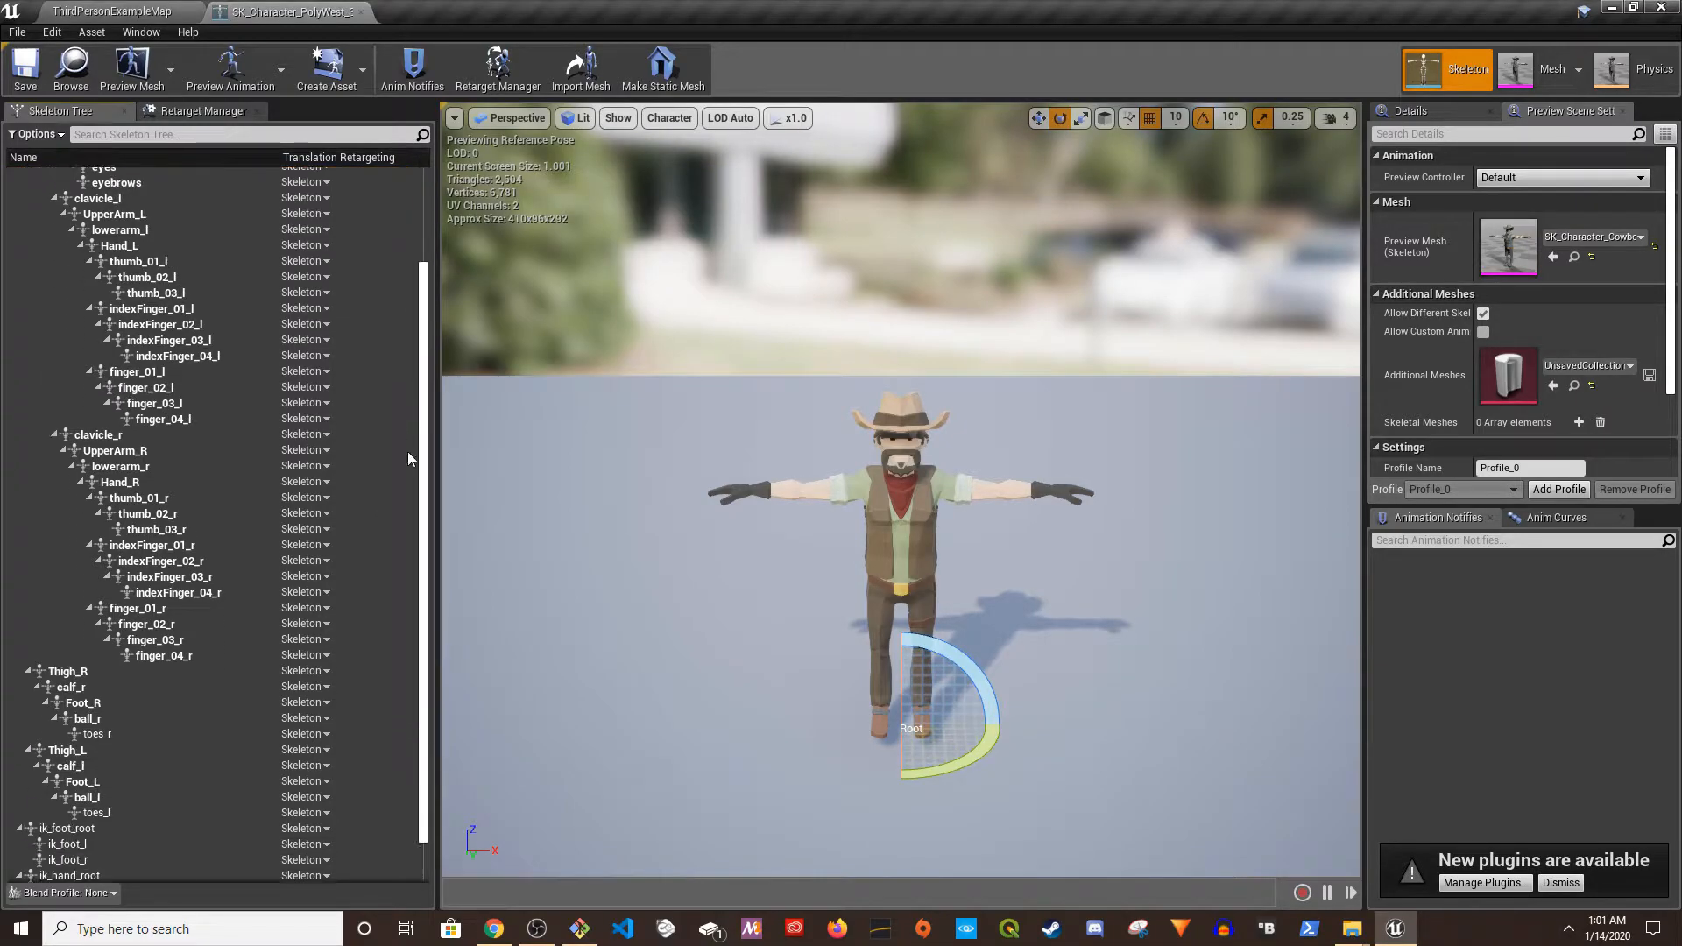
pyautogui.scroll(4, 410, 596)
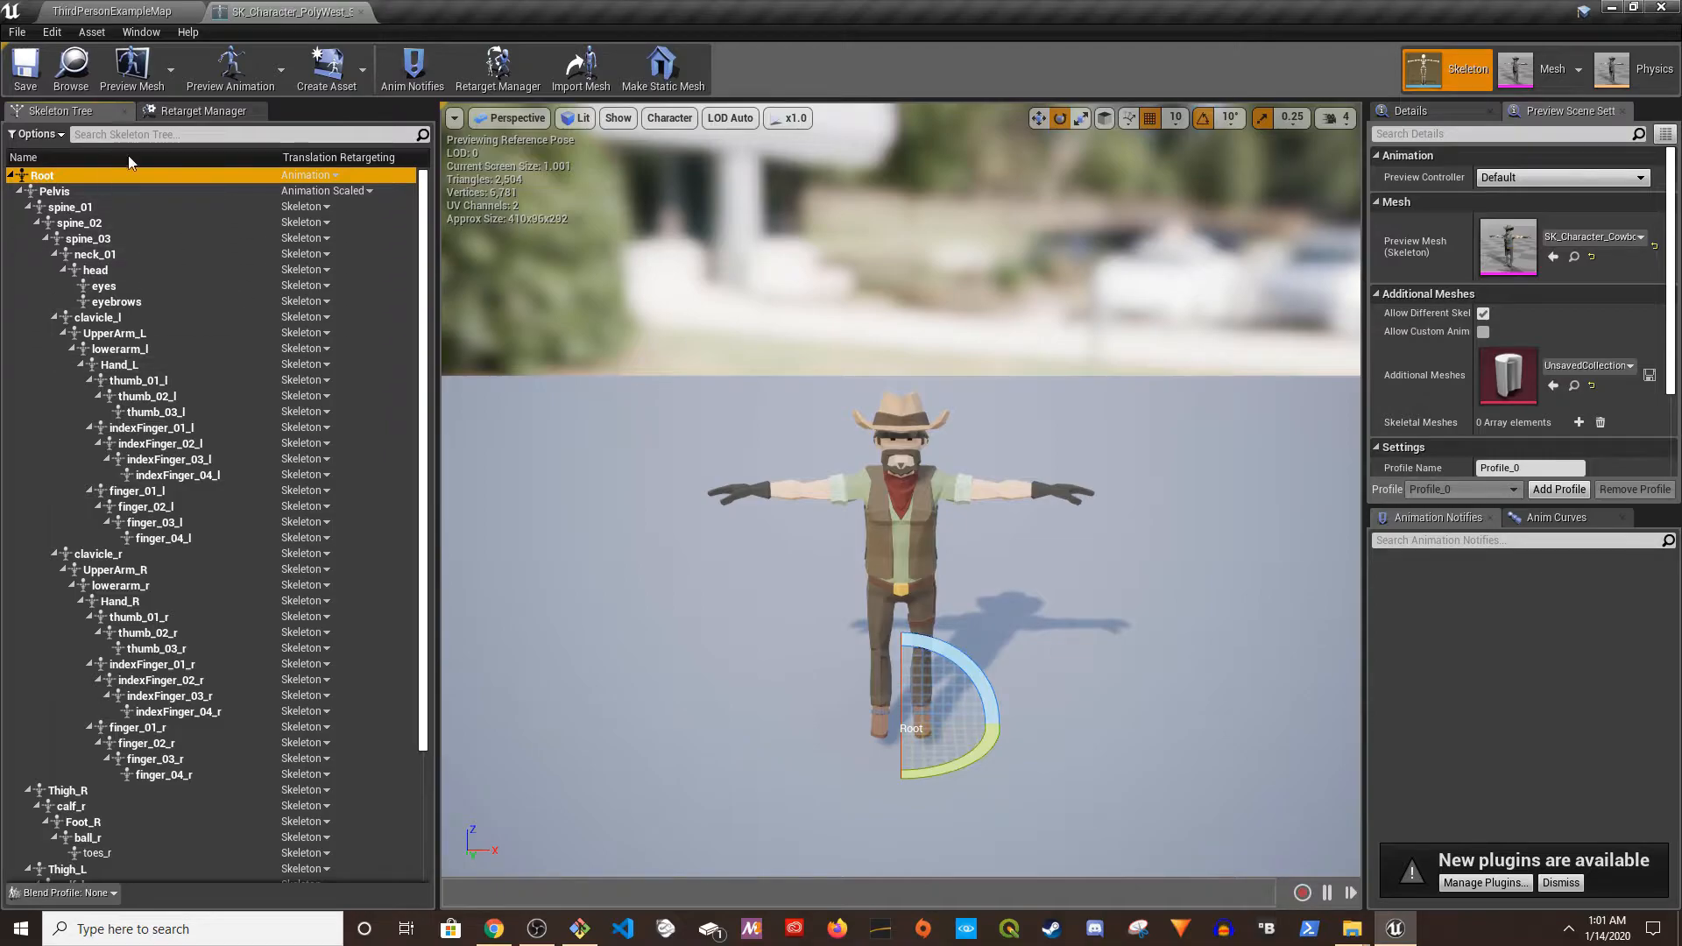
# - Set the skeleton's retargeting rig to Humanoid and check the source-to-target bone mapping
pyautogui.click(208, 114)
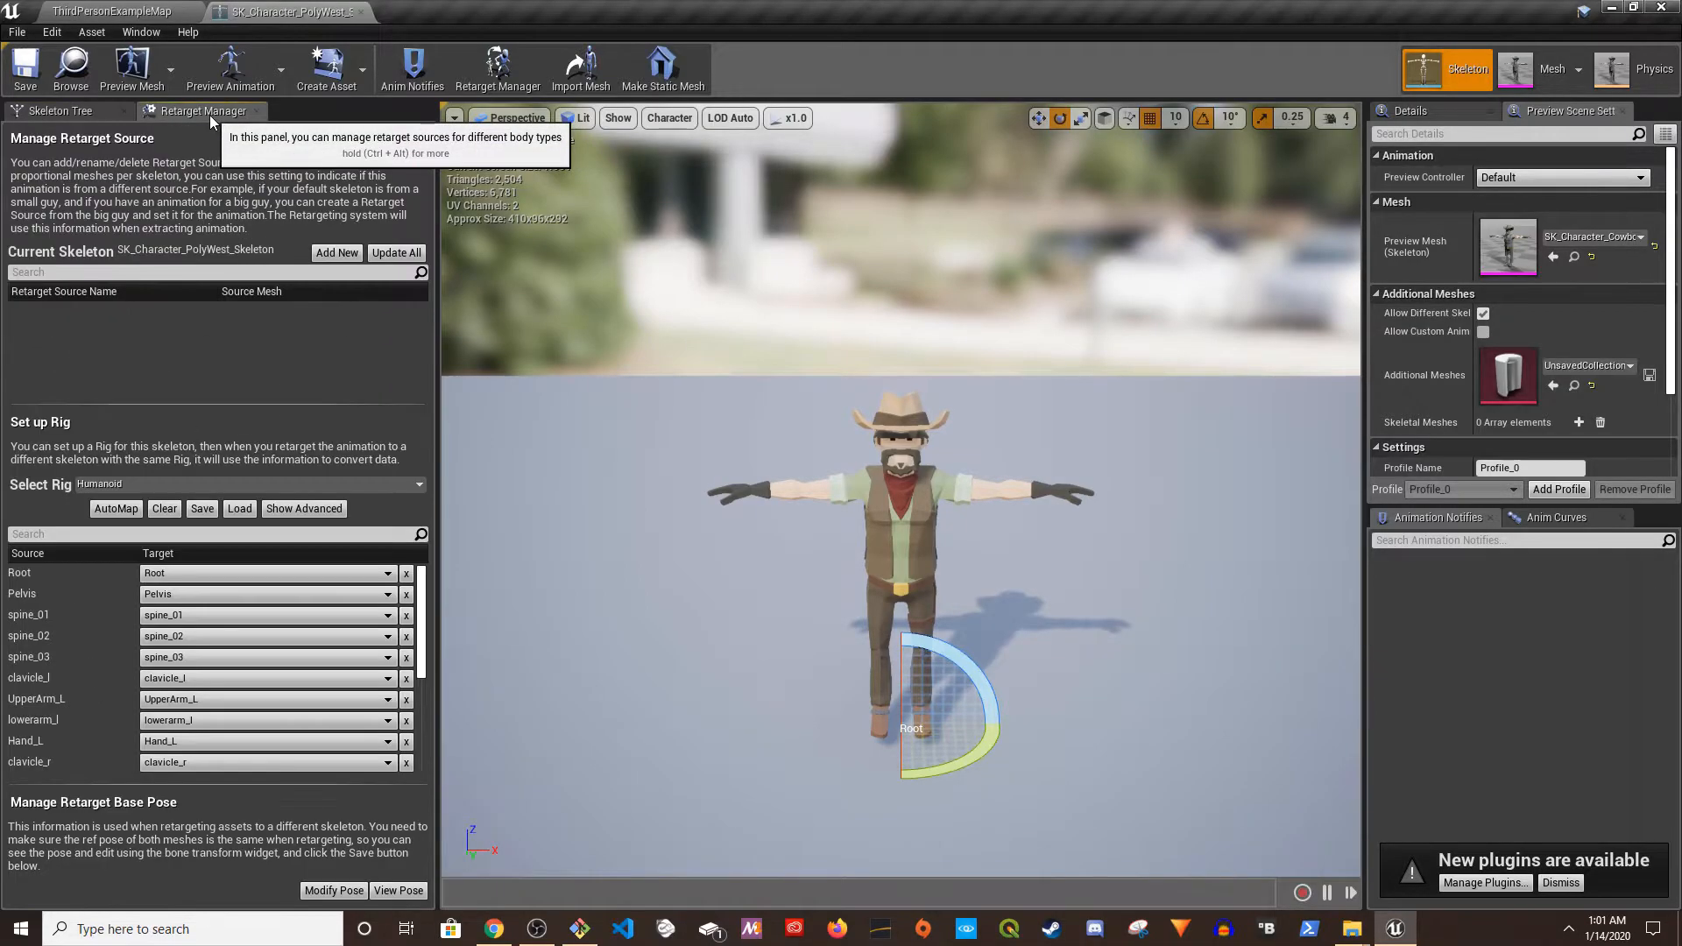
pyautogui.click(144, 482)
pyautogui.click(135, 514)
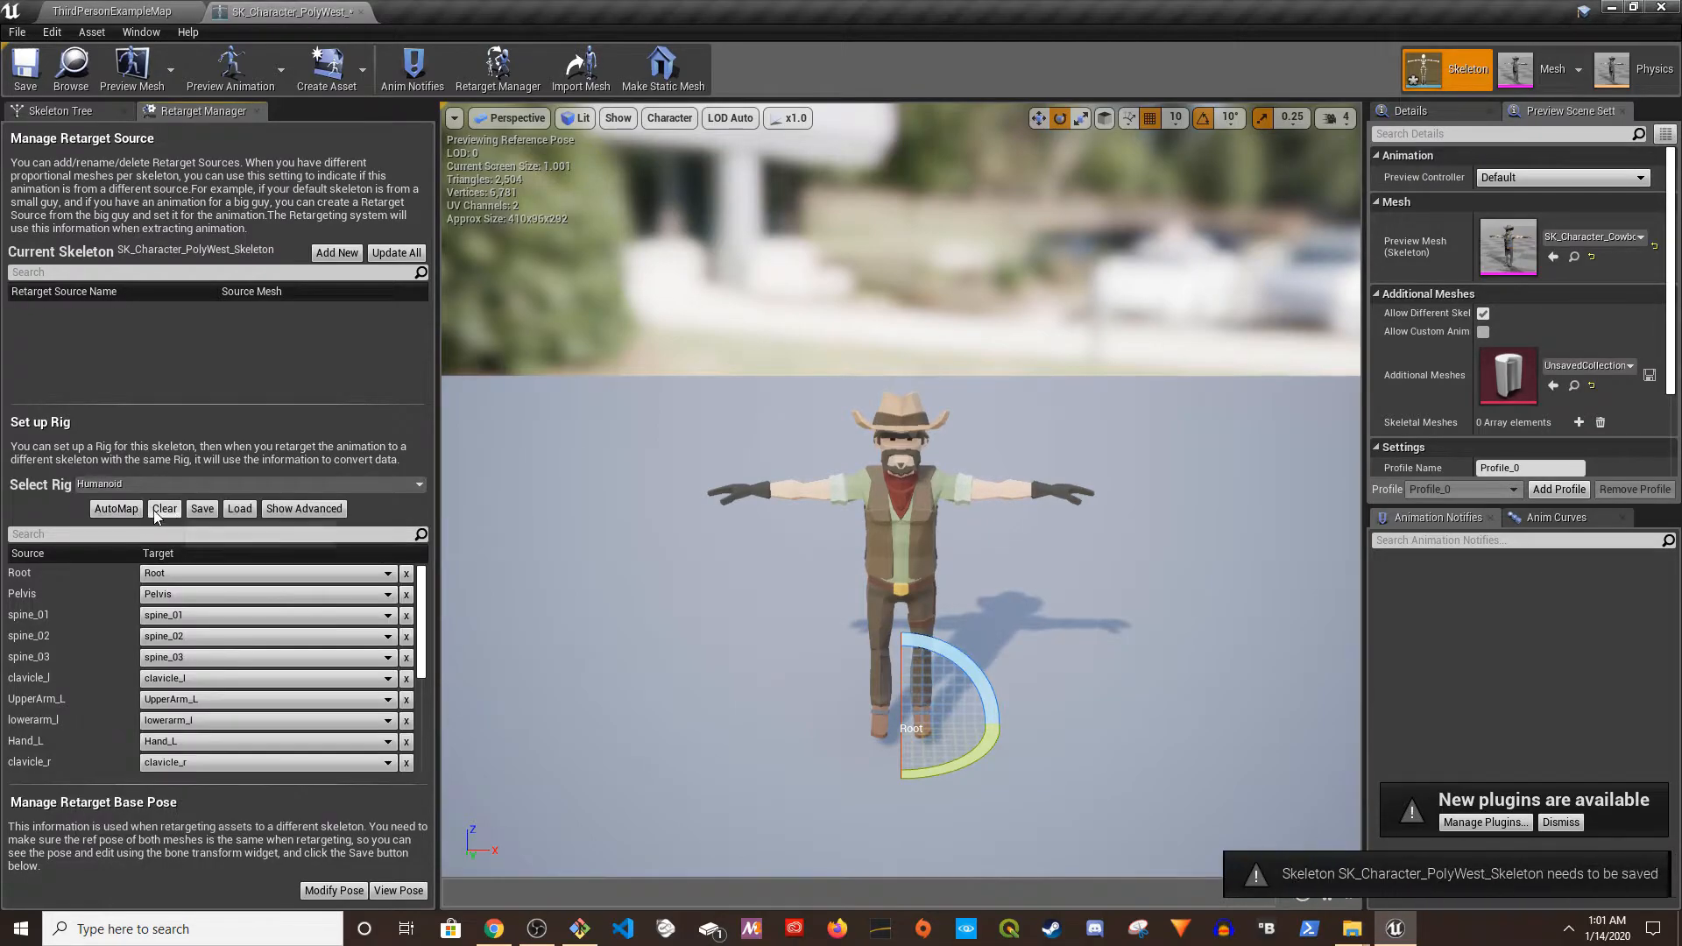
pyautogui.moveTo(423, 588)
pyautogui.mouseDown()
pyautogui.moveTo(426, 686)
pyautogui.moveTo(424, 585)
pyautogui.mouseUp()
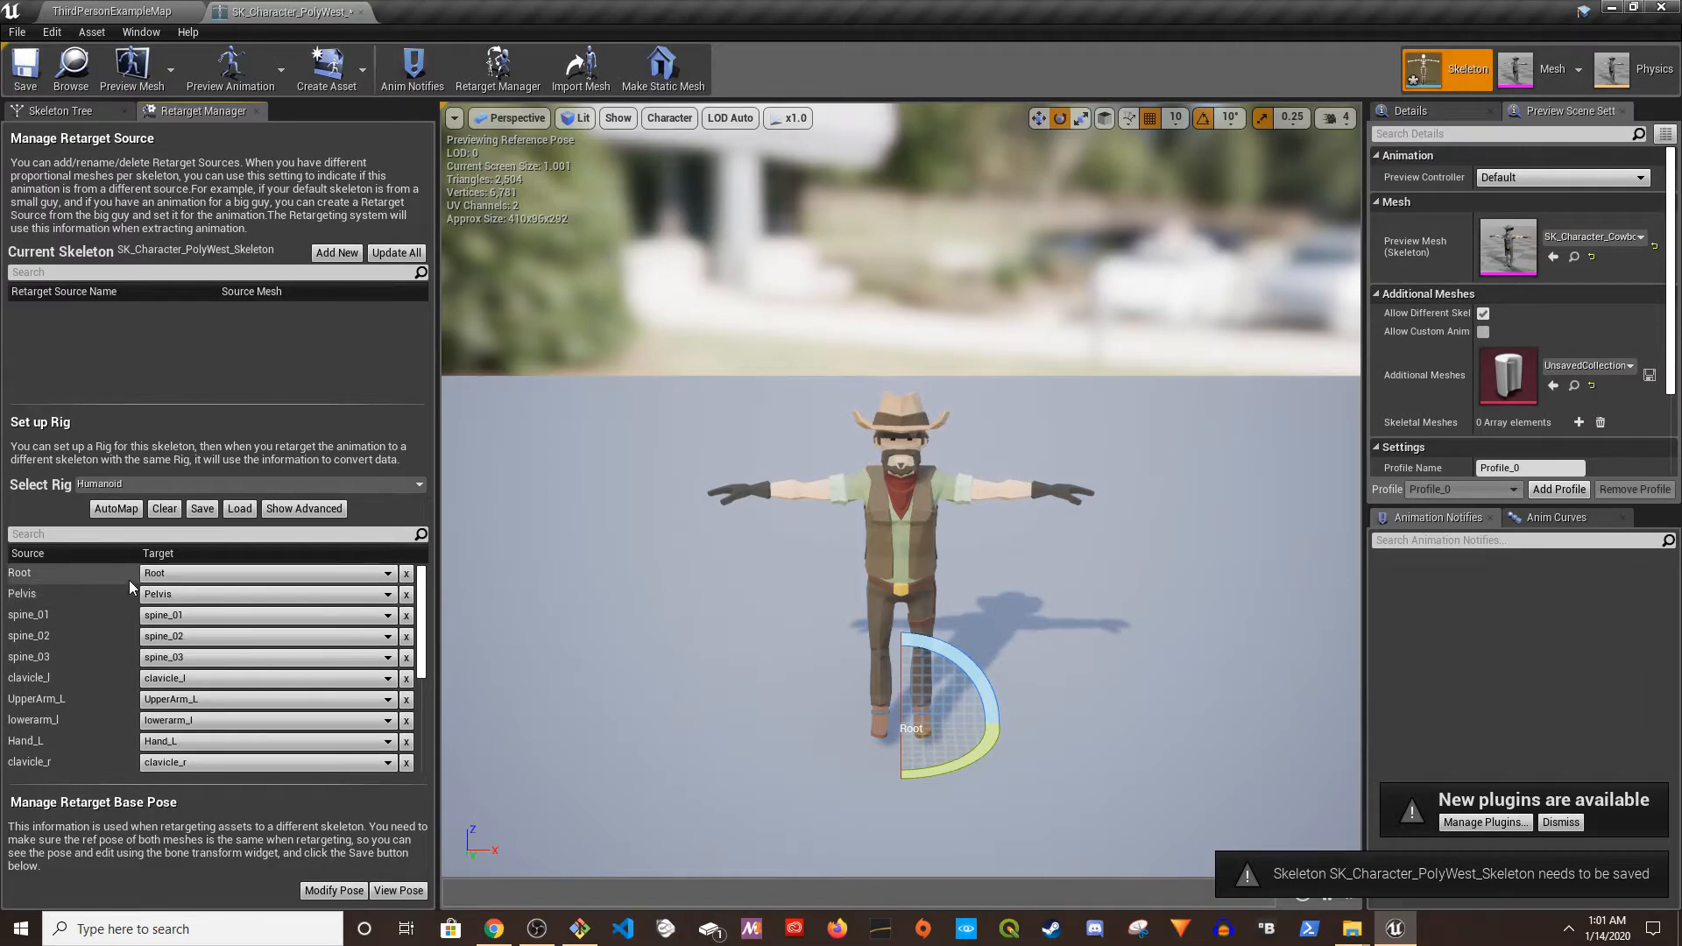
# - Clear the Root bone's target to None in the rig mapping, then save and close the skeleton
pyautogui.click(406, 573)
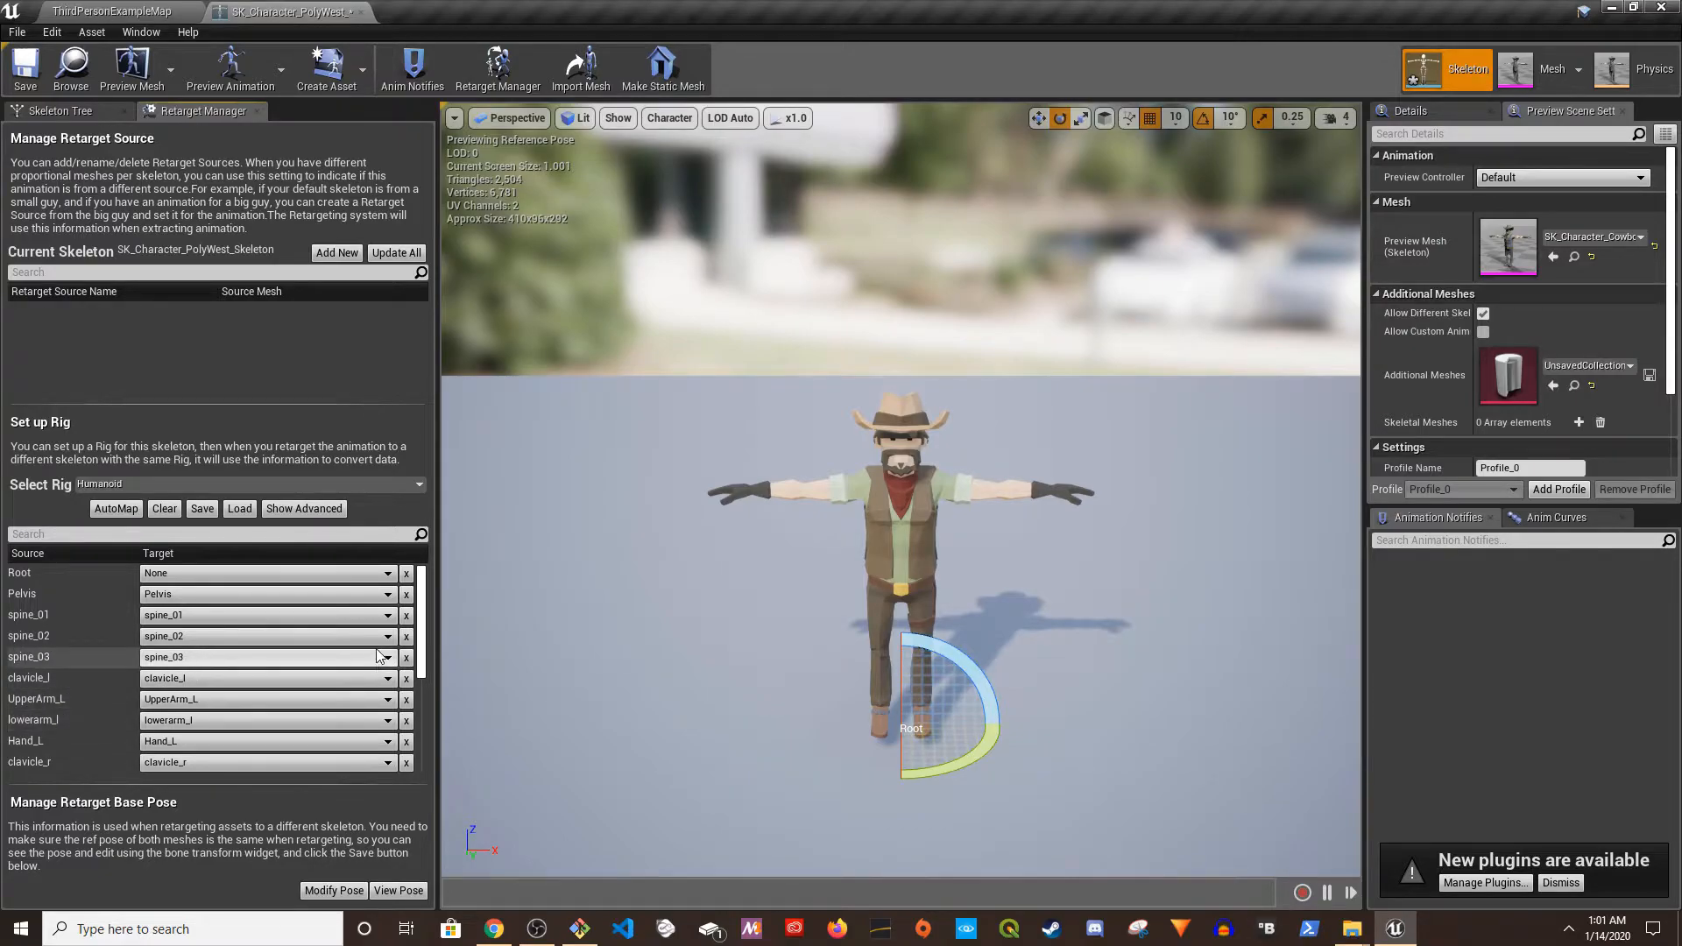
pyautogui.moveTo(422, 663); pyautogui.dragTo(434, 693)
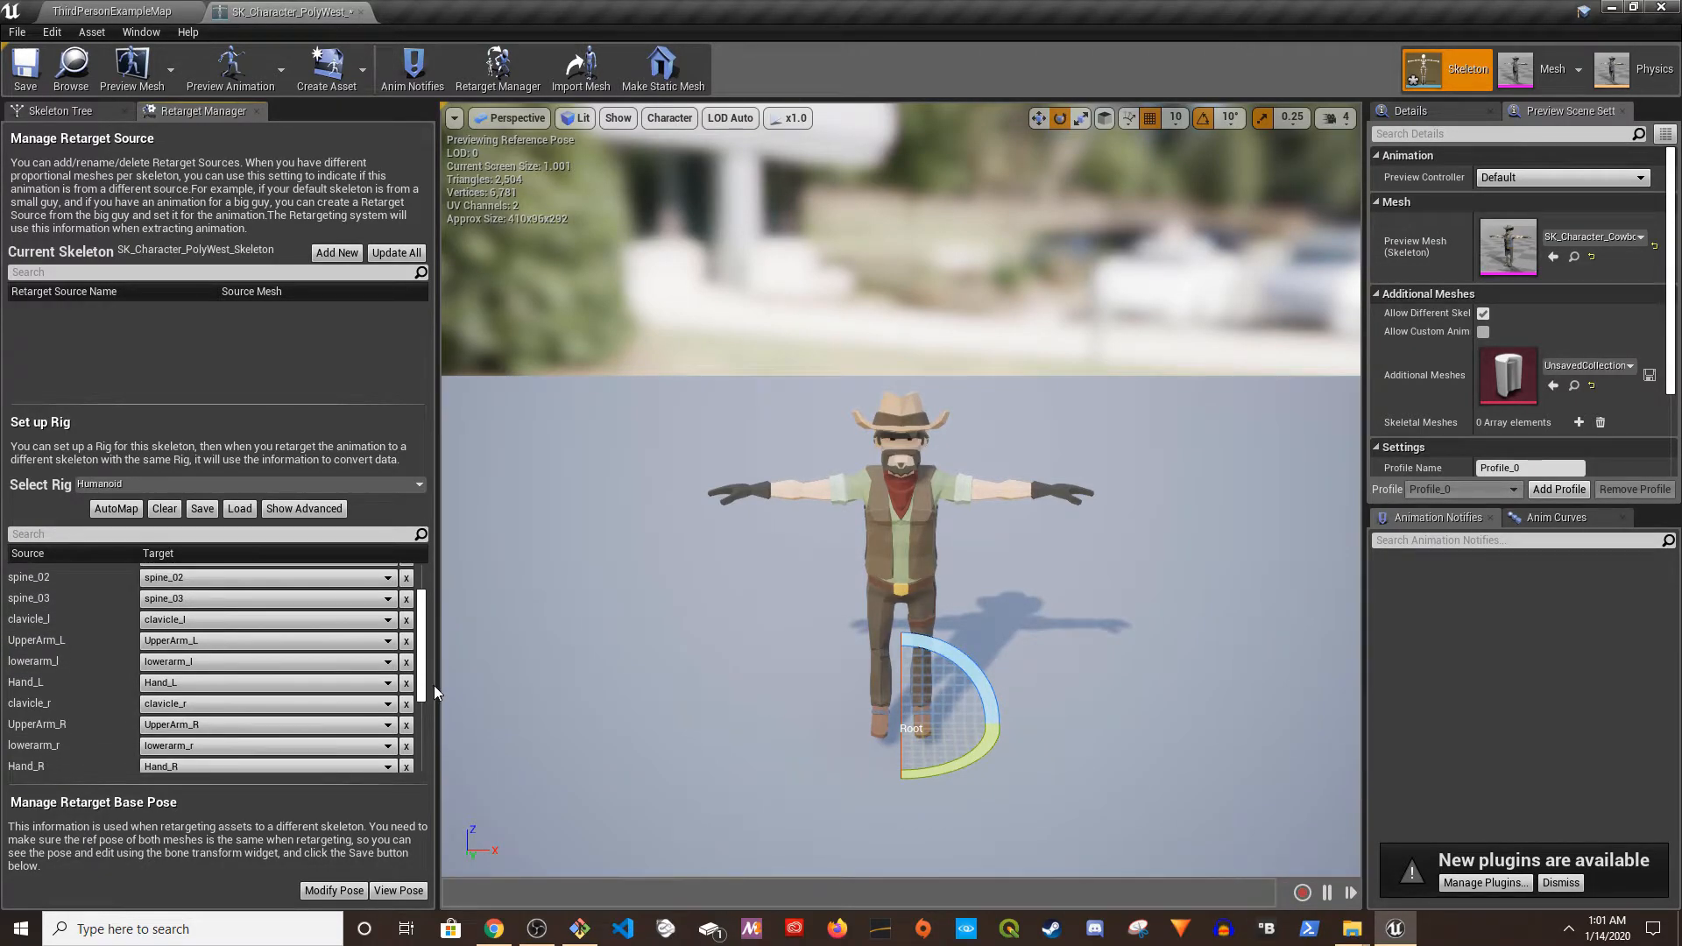
pyautogui.moveTo(434, 685); pyautogui.dragTo(416, 586)
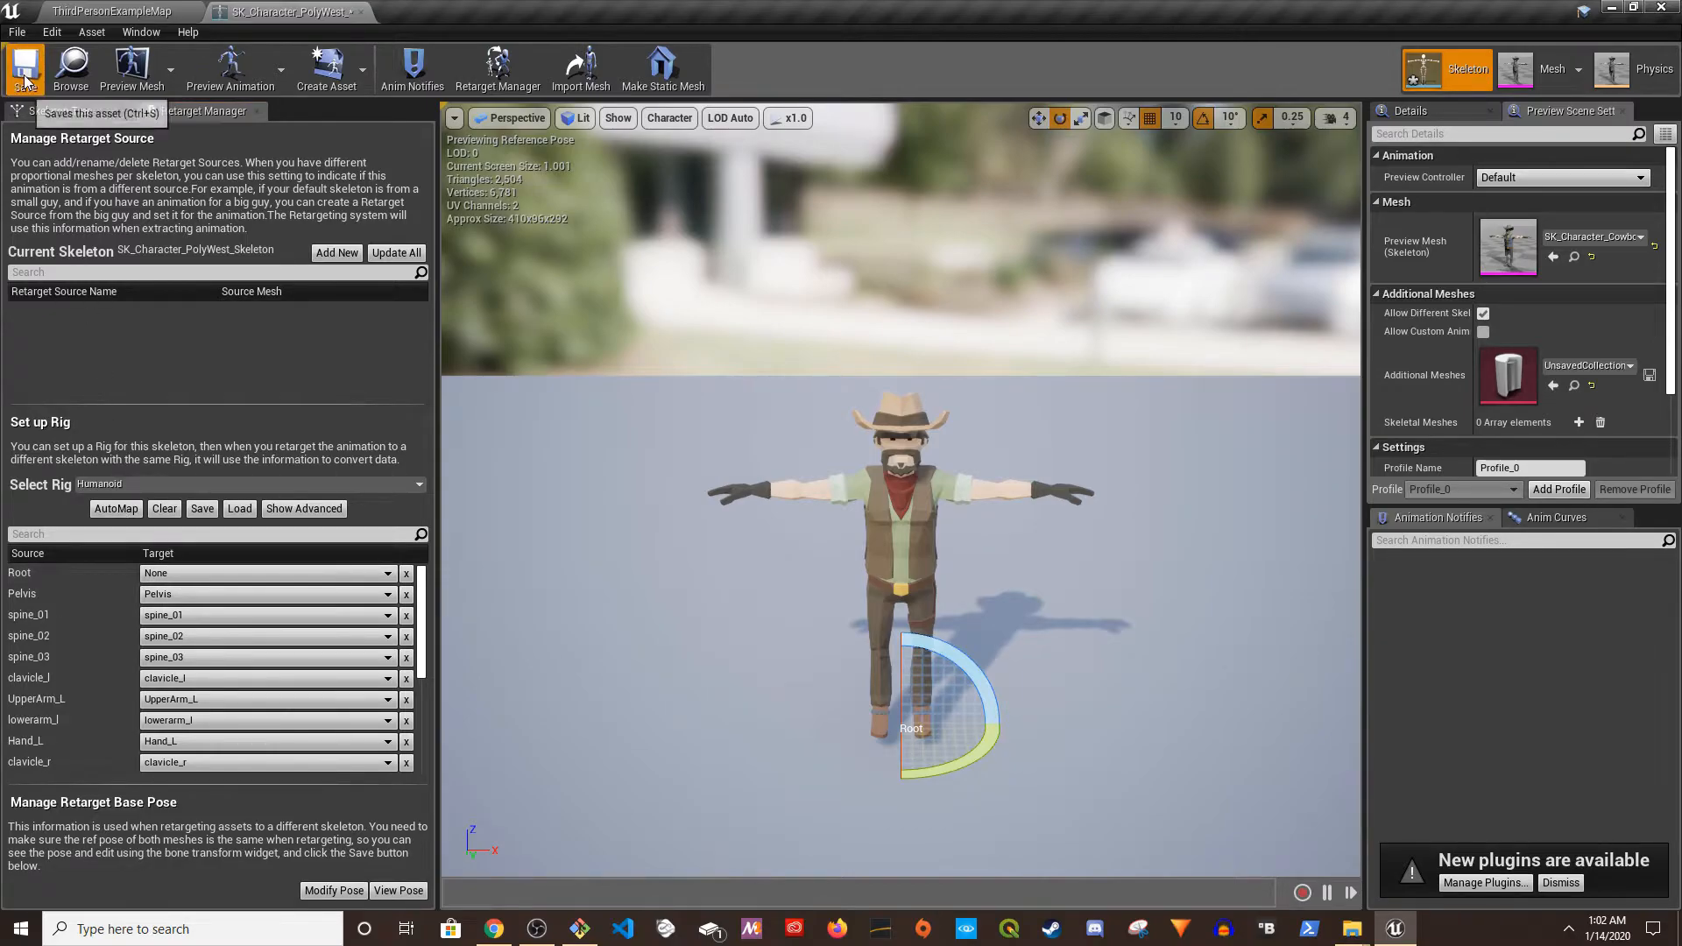
pyautogui.click(361, 13)
# - Open the UE4_Mannequin_Skeleton asset from the Mannequin character's Mesh folder
pyautogui.click(487, 846)
pyautogui.scroll(2, 182, 845)
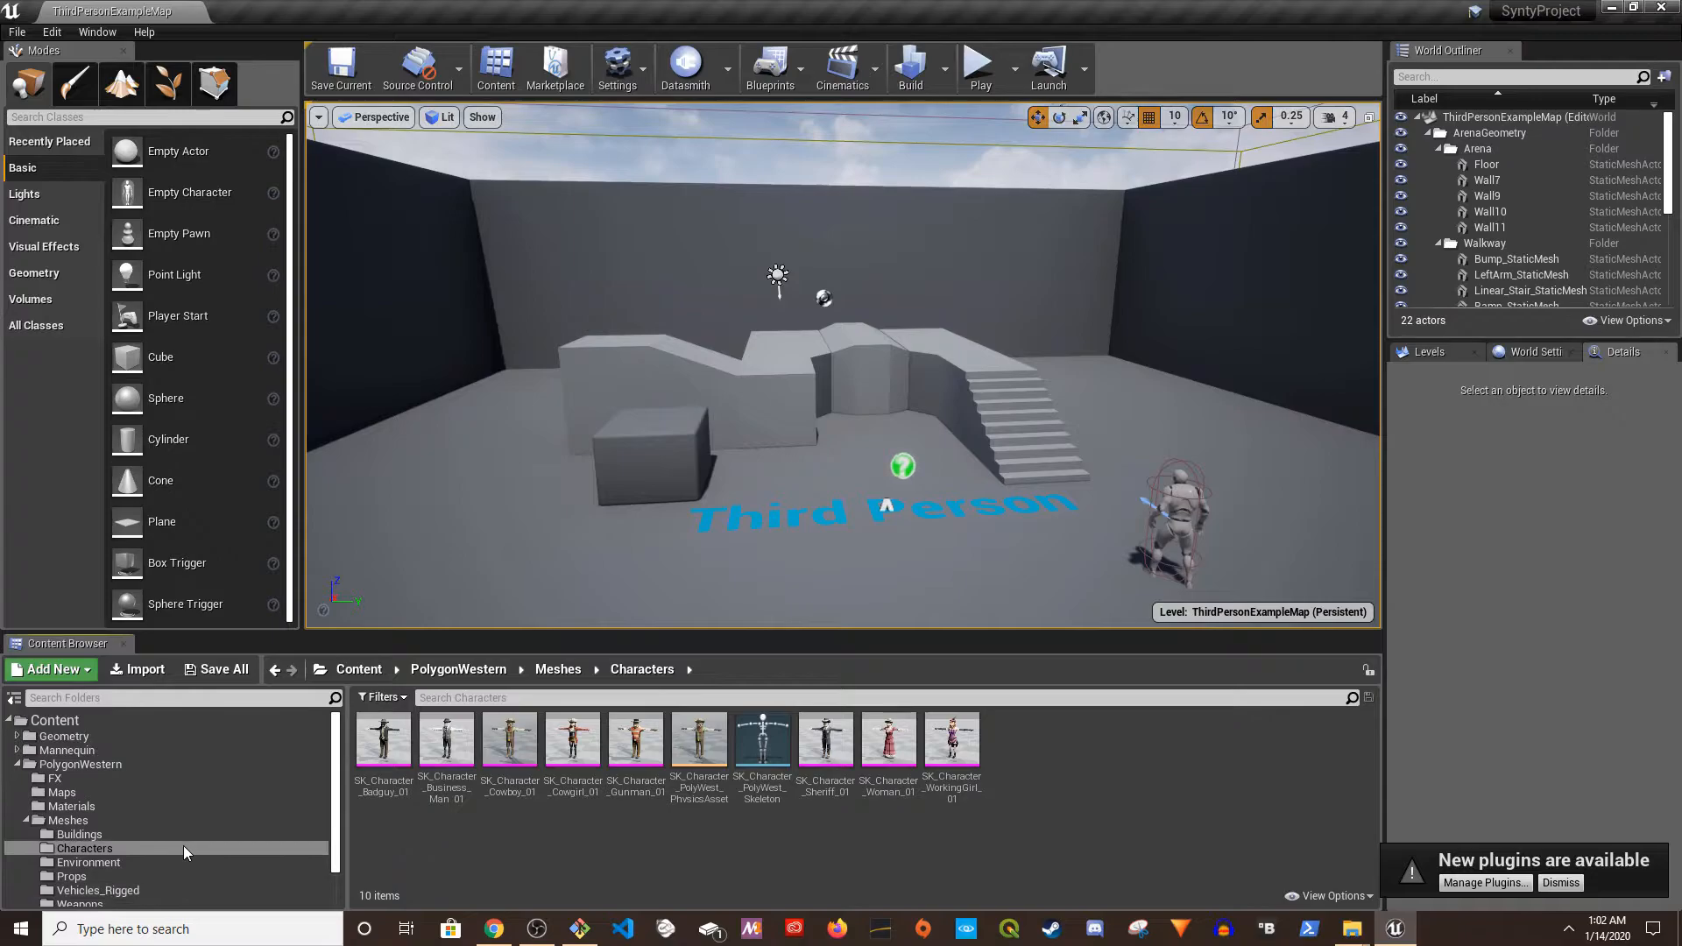
pyautogui.click(18, 751)
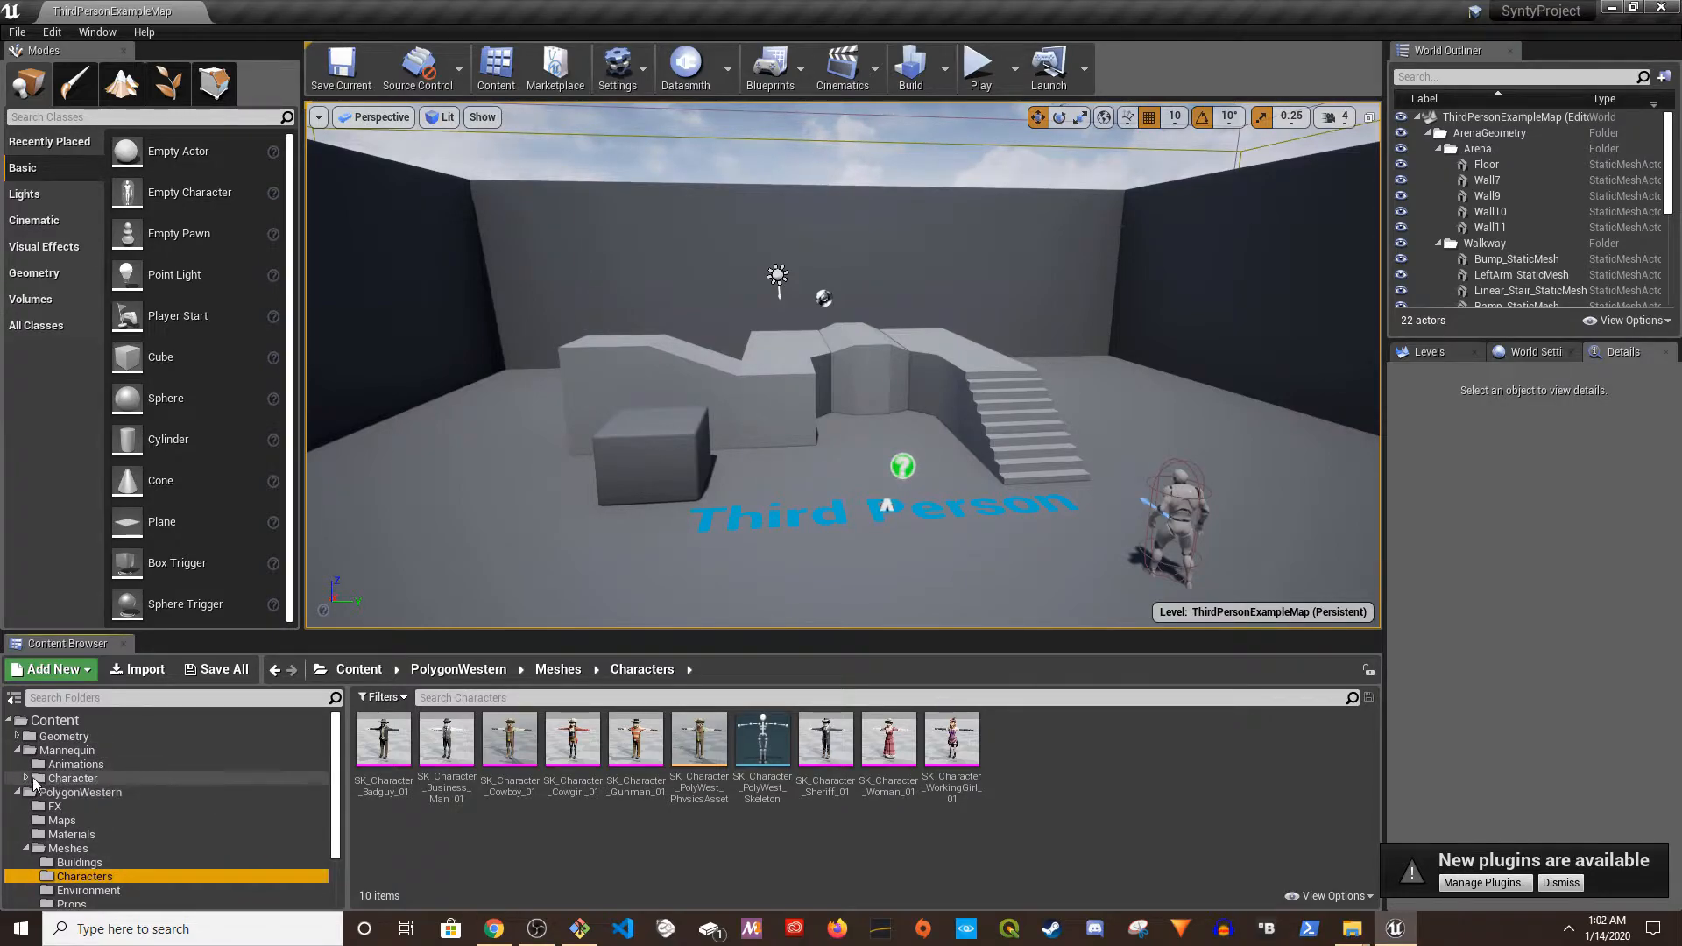
pyautogui.click(27, 778)
pyautogui.click(71, 806)
pyautogui.click(509, 740)
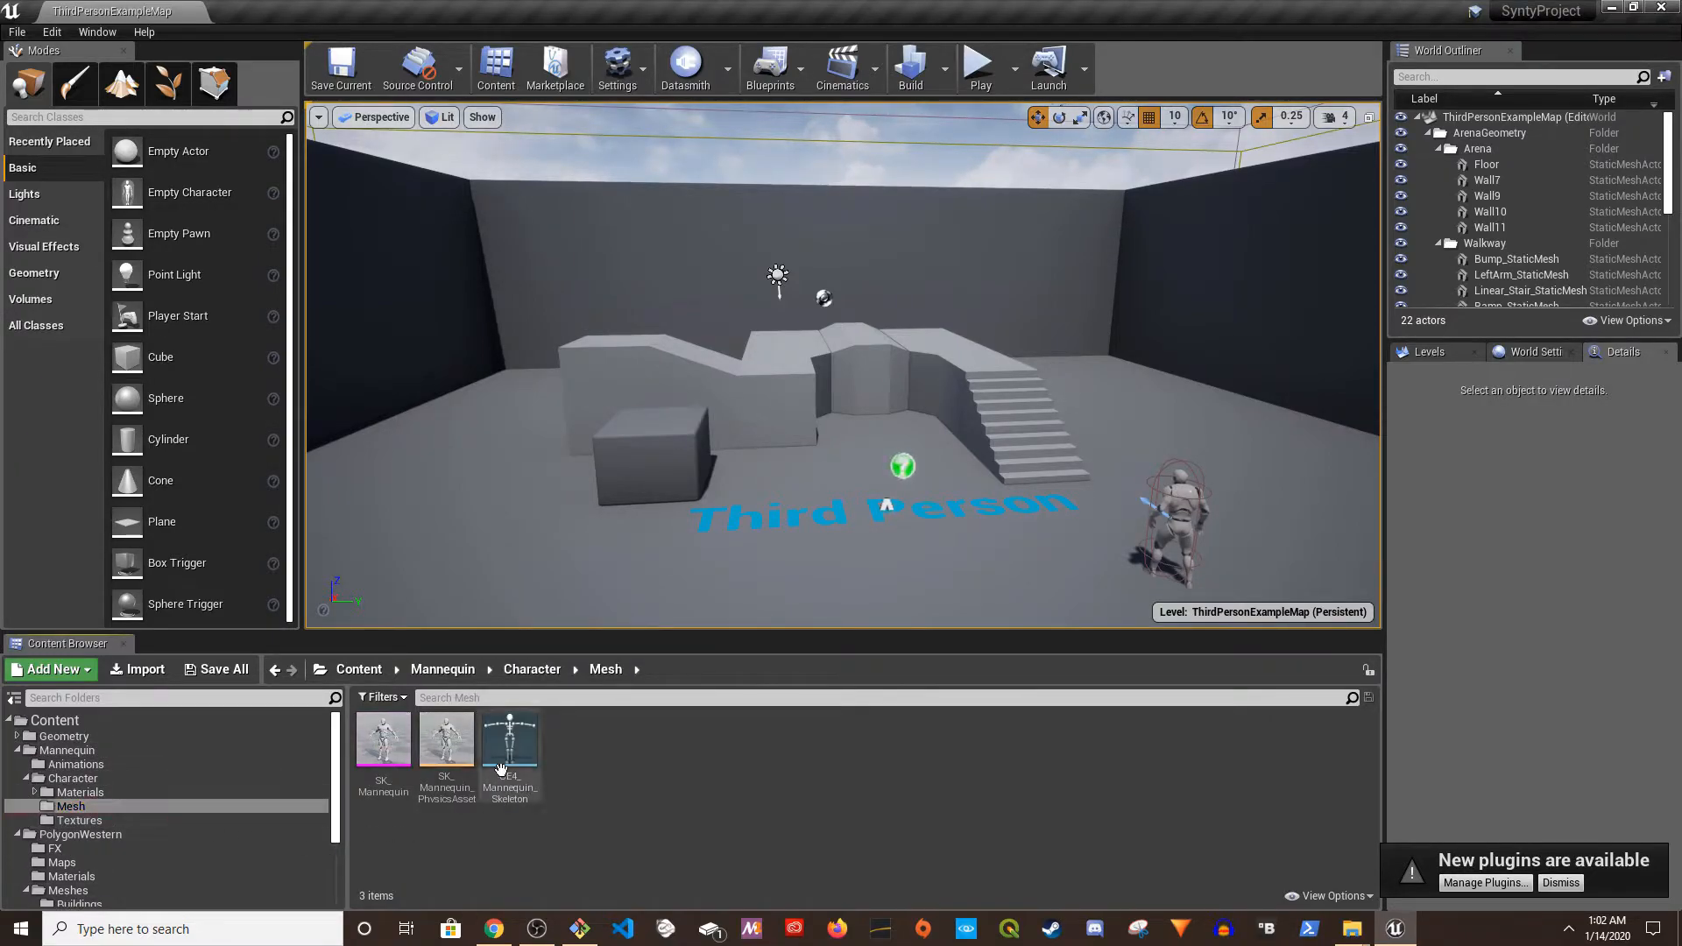
pyautogui.doubleClick(508, 740)
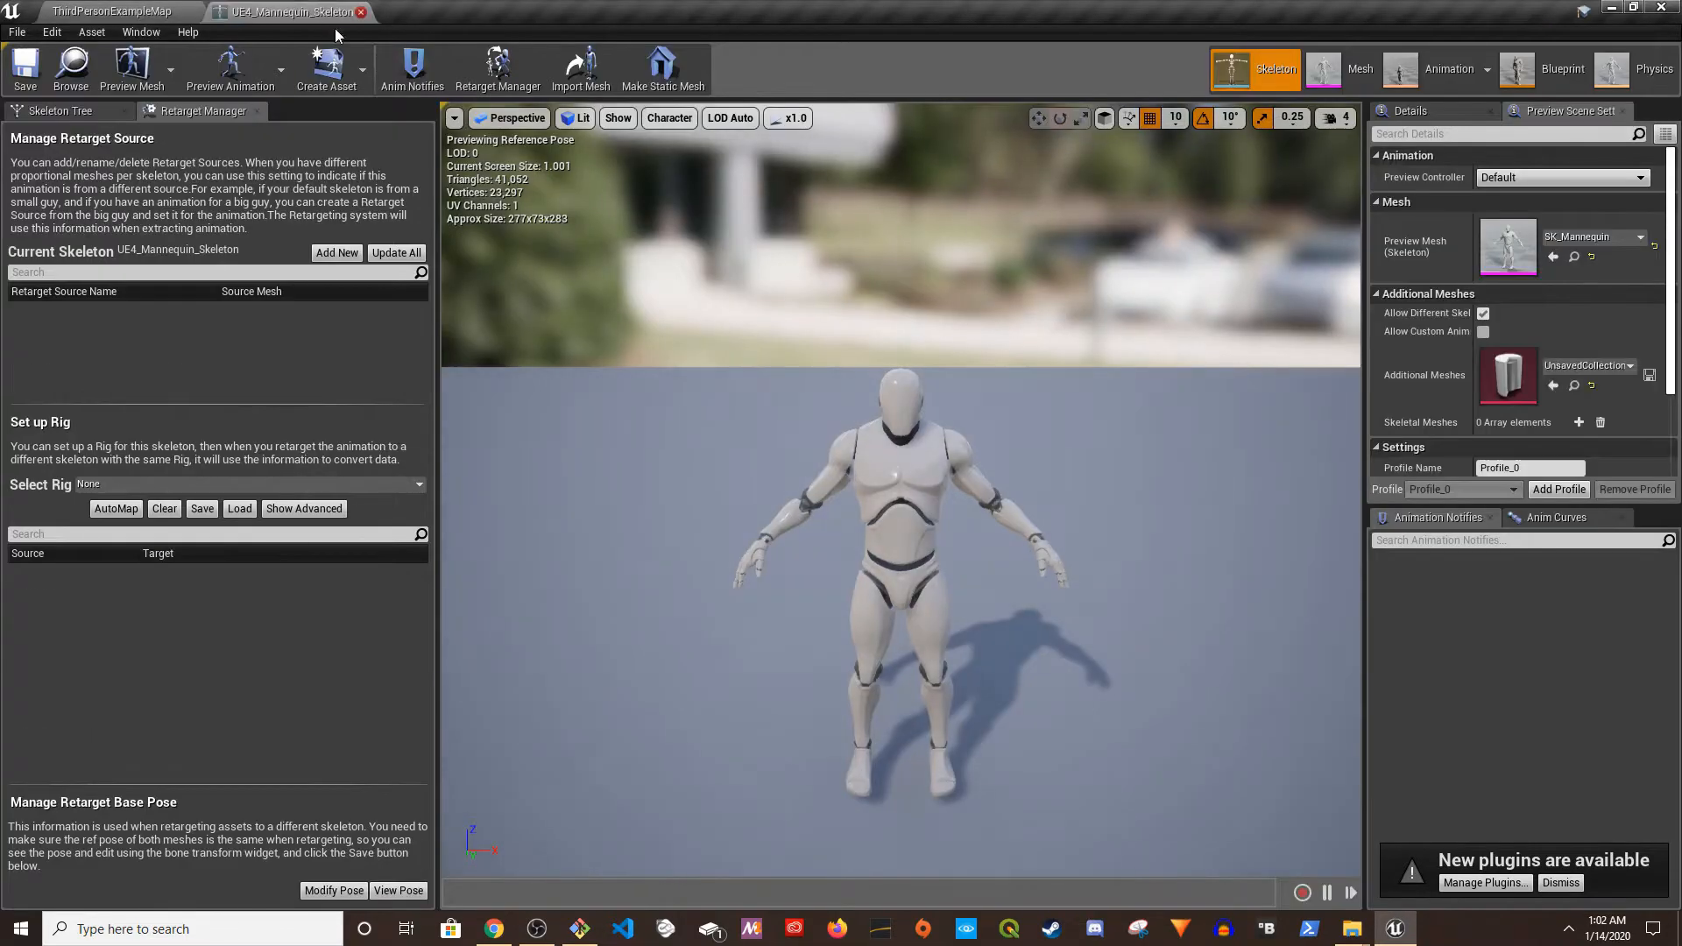
# - Show the translation retargeting options in the mannequin skeleton's bone tree
pyautogui.click(37, 133)
pyautogui.click(66, 167)
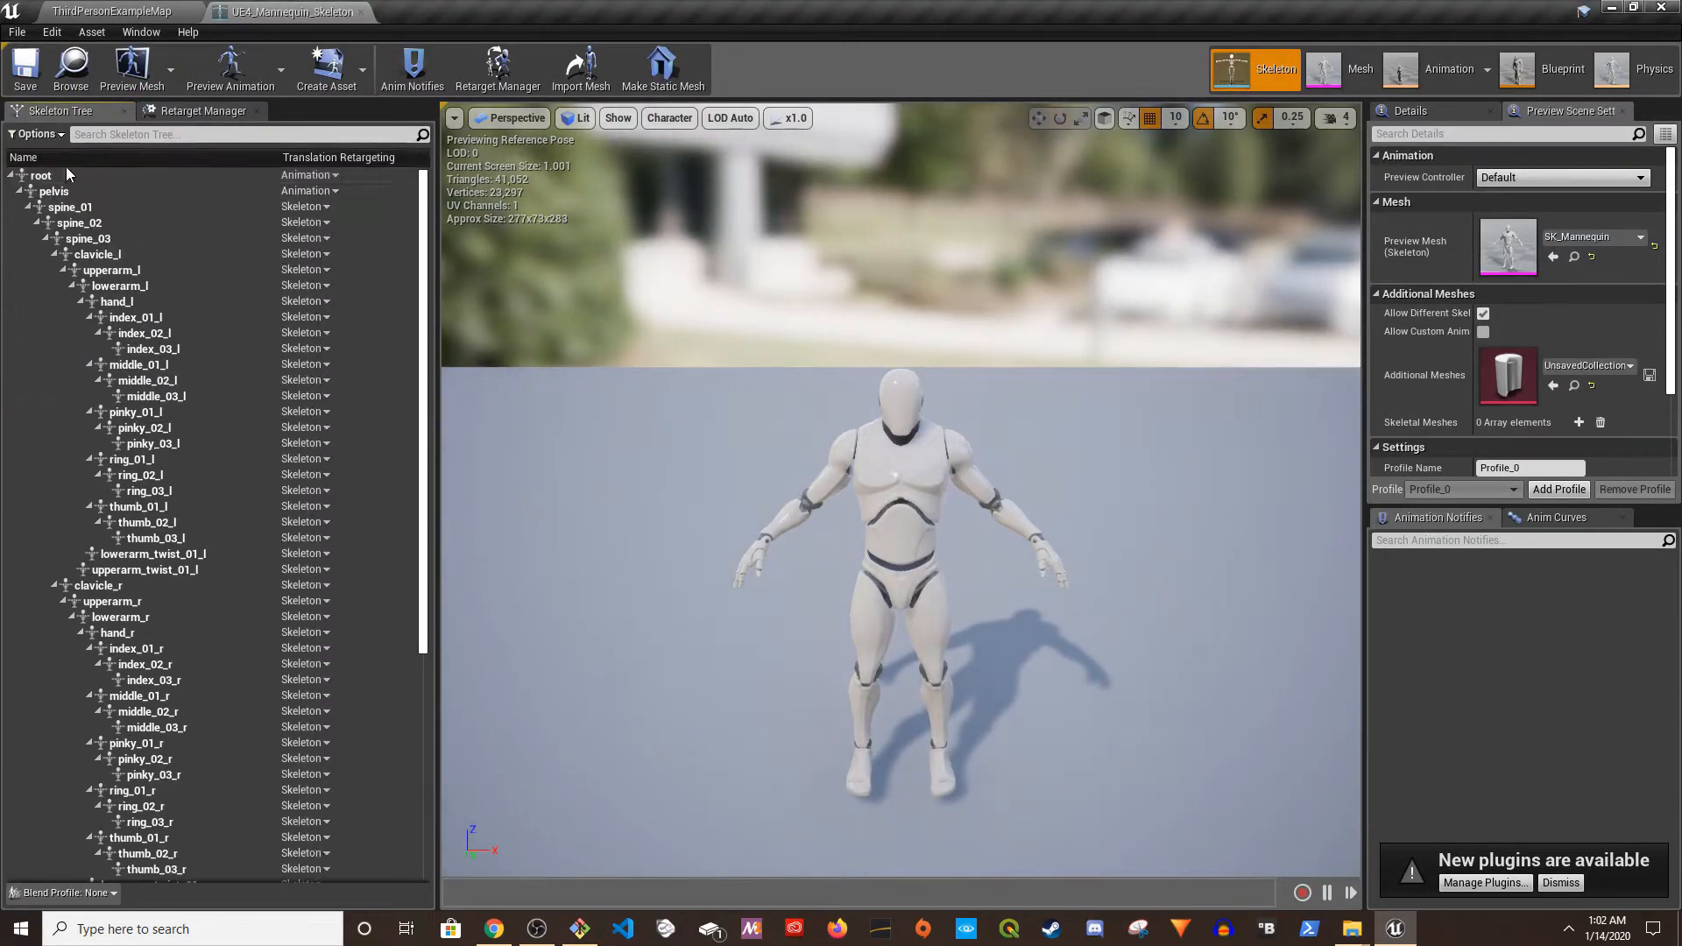
pyautogui.moveTo(426, 267)
pyautogui.mouseDown()
pyautogui.moveTo(428, 647)
pyautogui.moveTo(424, 236)
pyautogui.mouseUp()
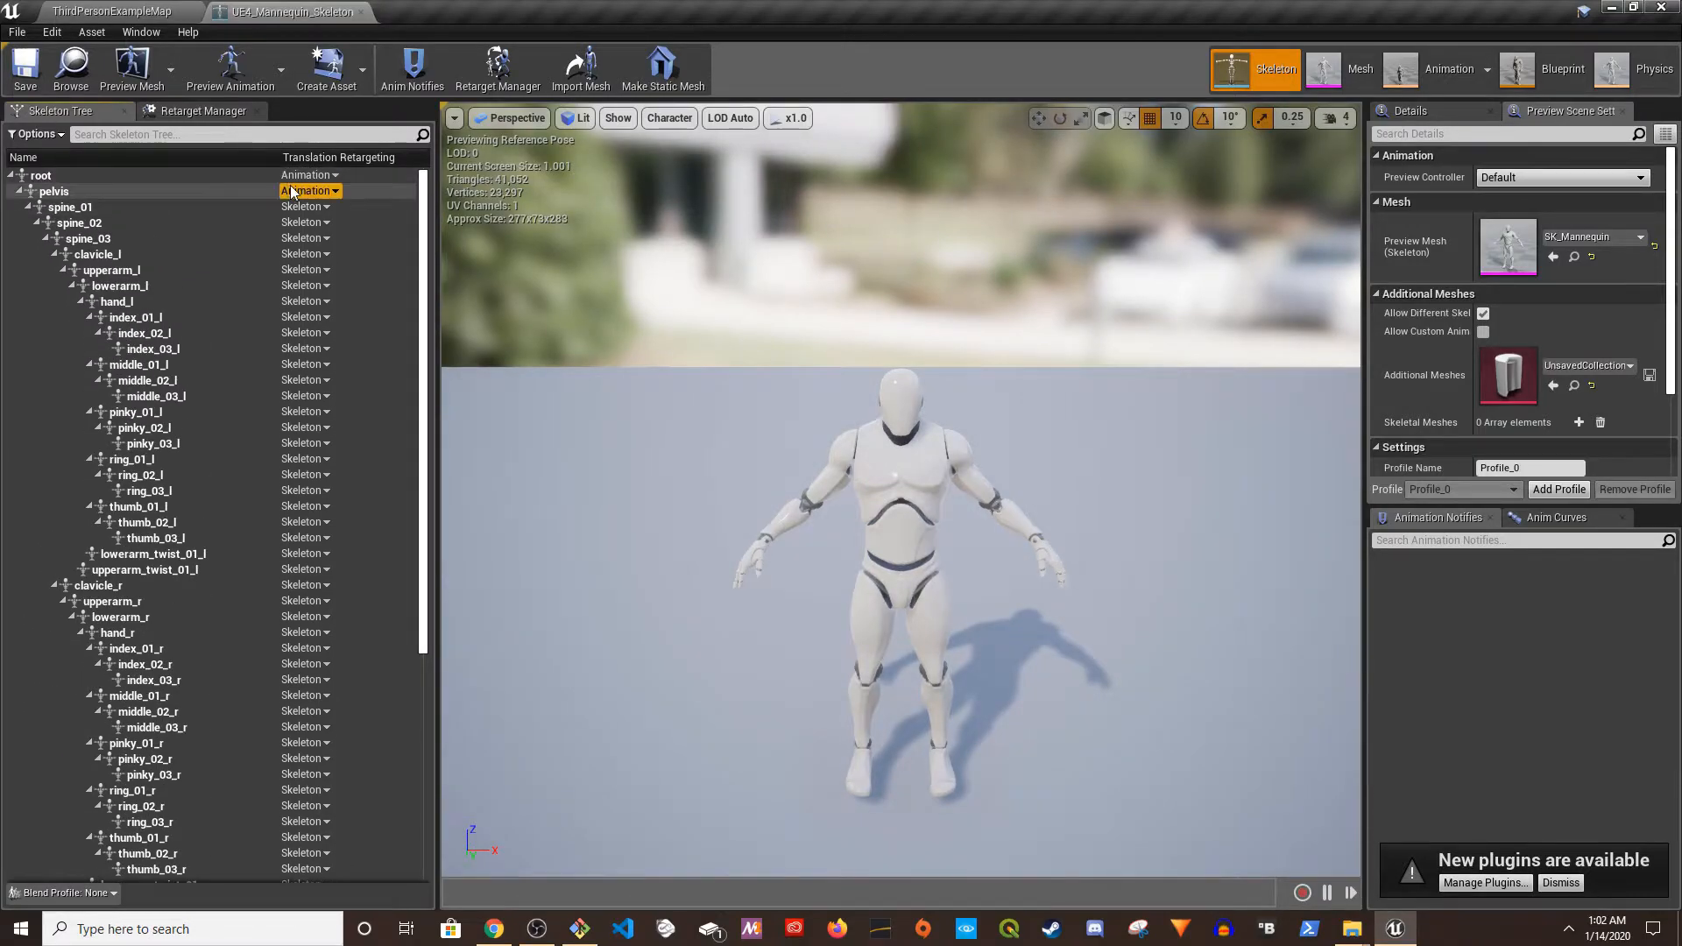
# - Set the pelvis bone's translation retargeting to Animation Scaled, save the skeleton, and check the modes of the remaining bones
pyautogui.click(294, 191)
pyautogui.click(351, 207)
pyautogui.click(302, 192)
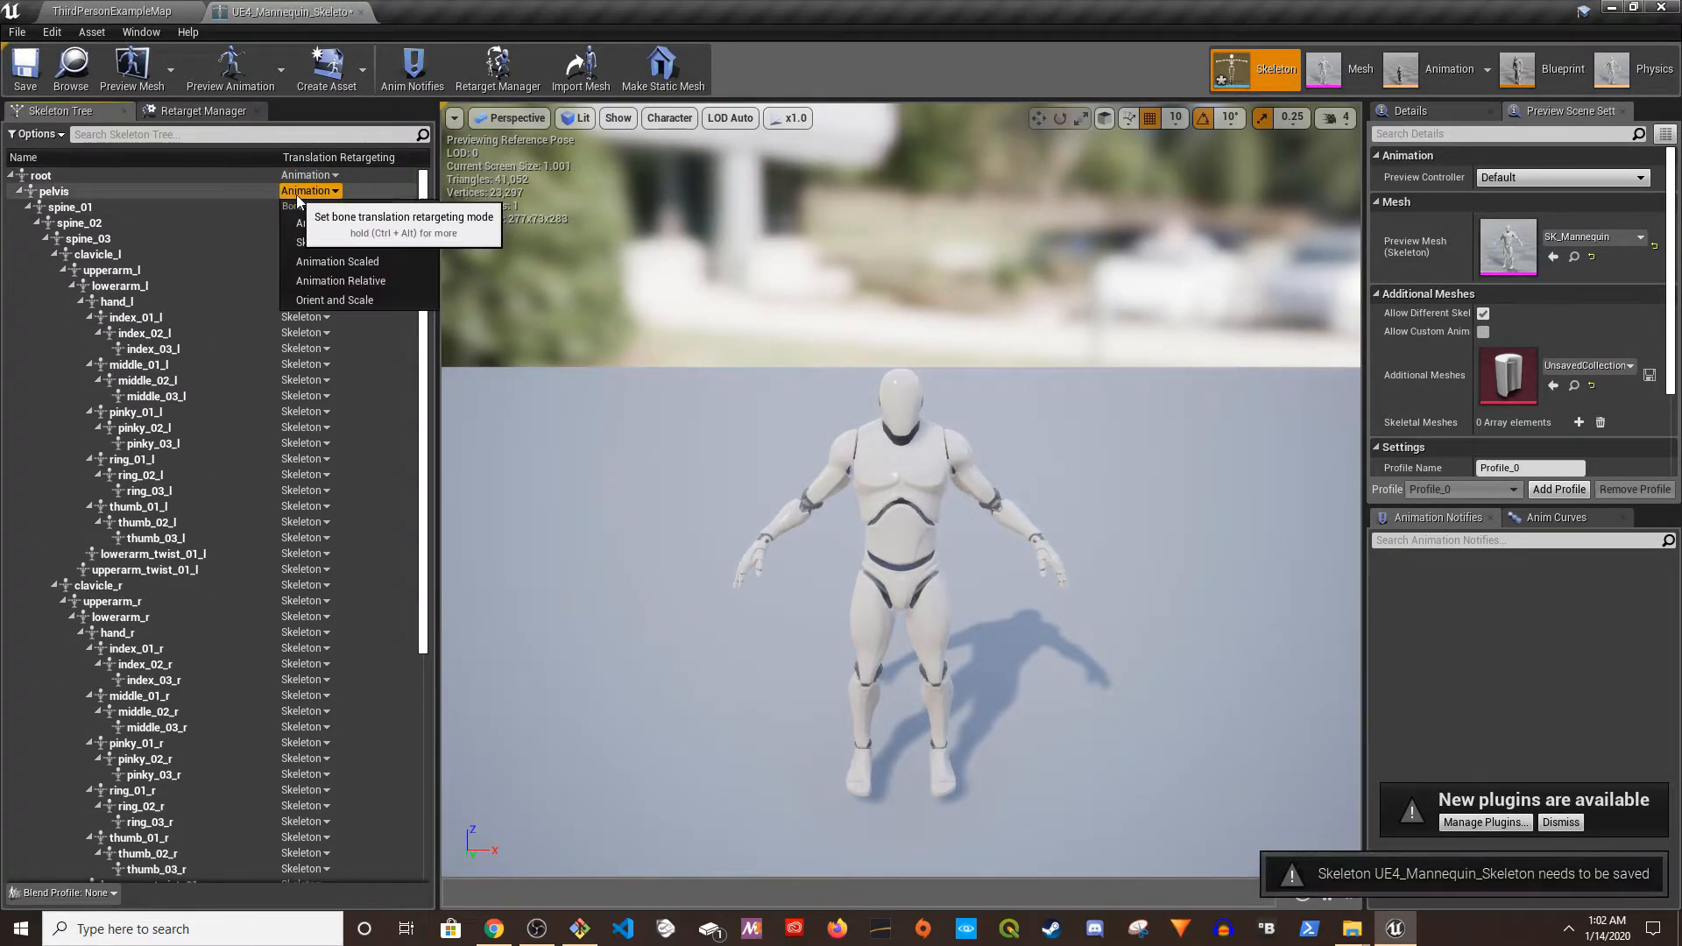
pyautogui.click(338, 261)
pyautogui.click(19, 72)
pyautogui.moveTo(425, 252); pyautogui.dragTo(466, 582)
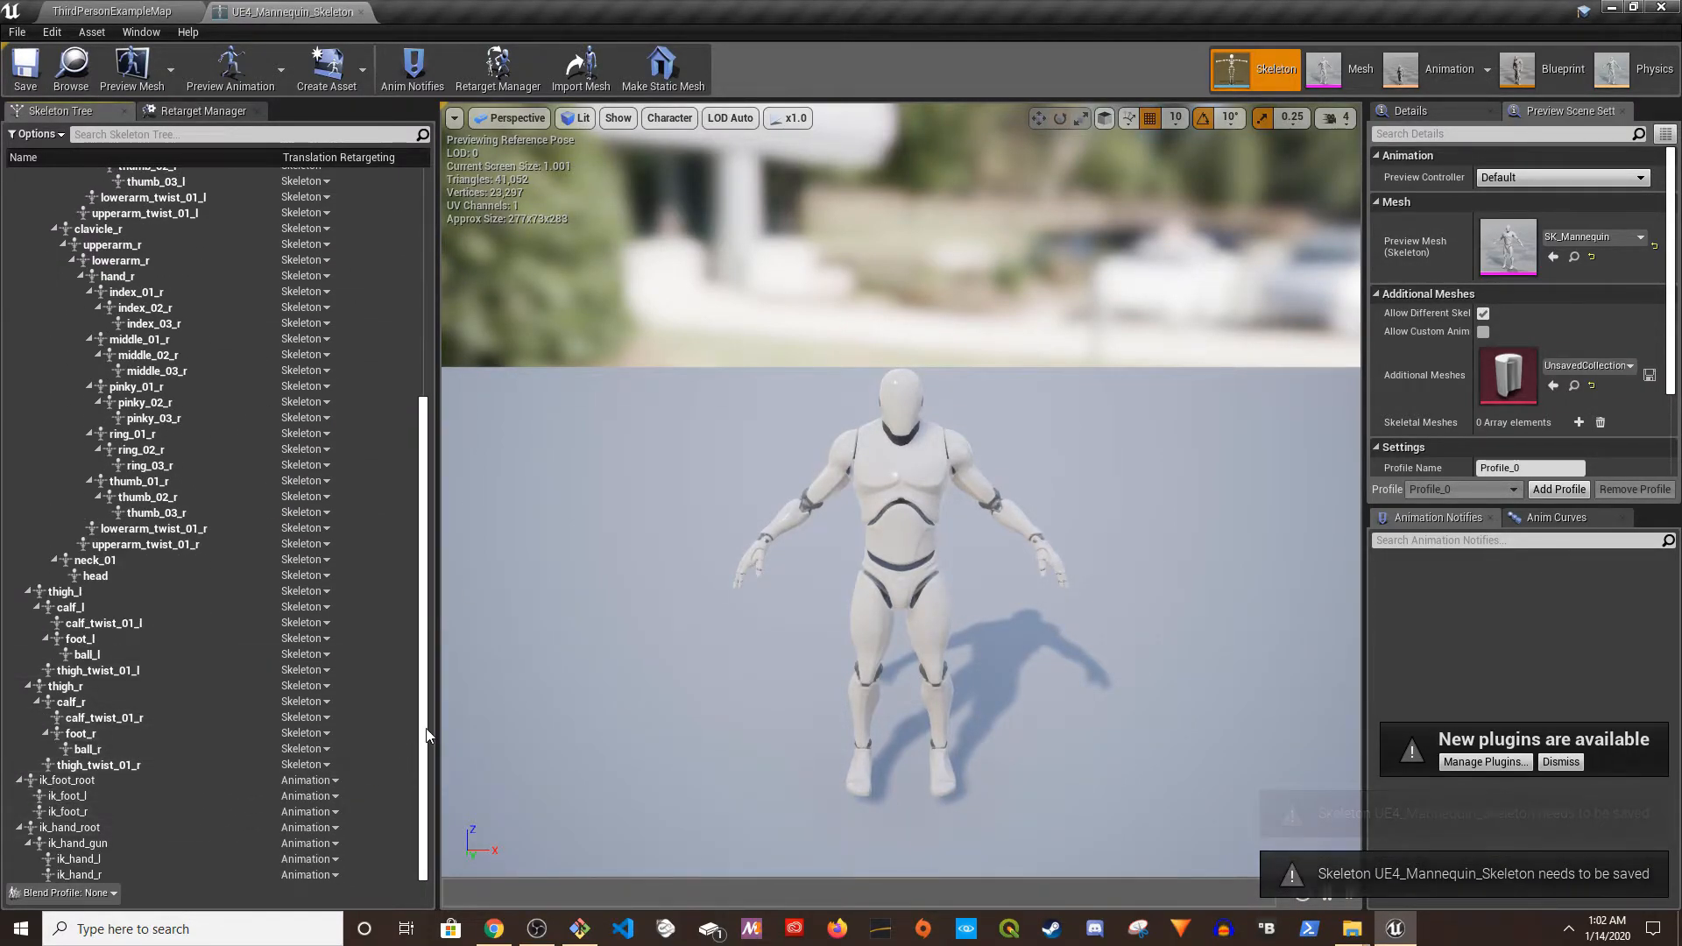
pyautogui.scroll(10, 263, 526)
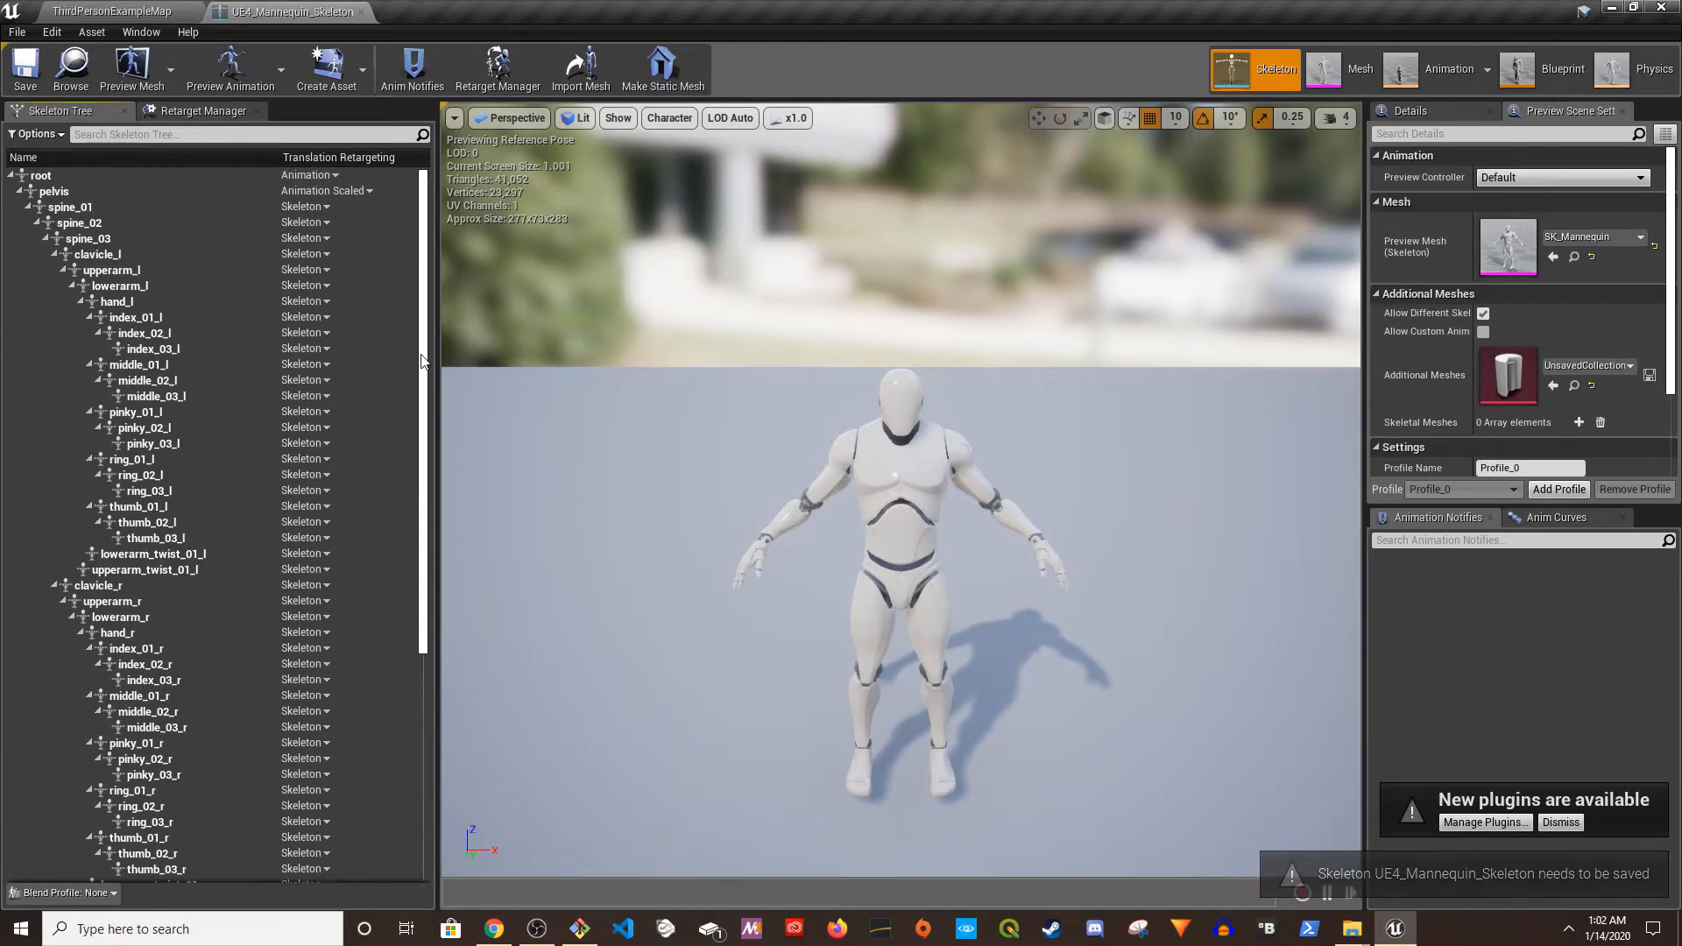
# - Set the mannequin skeleton's retargeting rig to Humanoid, auto-map its bones, and check the source-to-target mapping
pyautogui.click(203, 112)
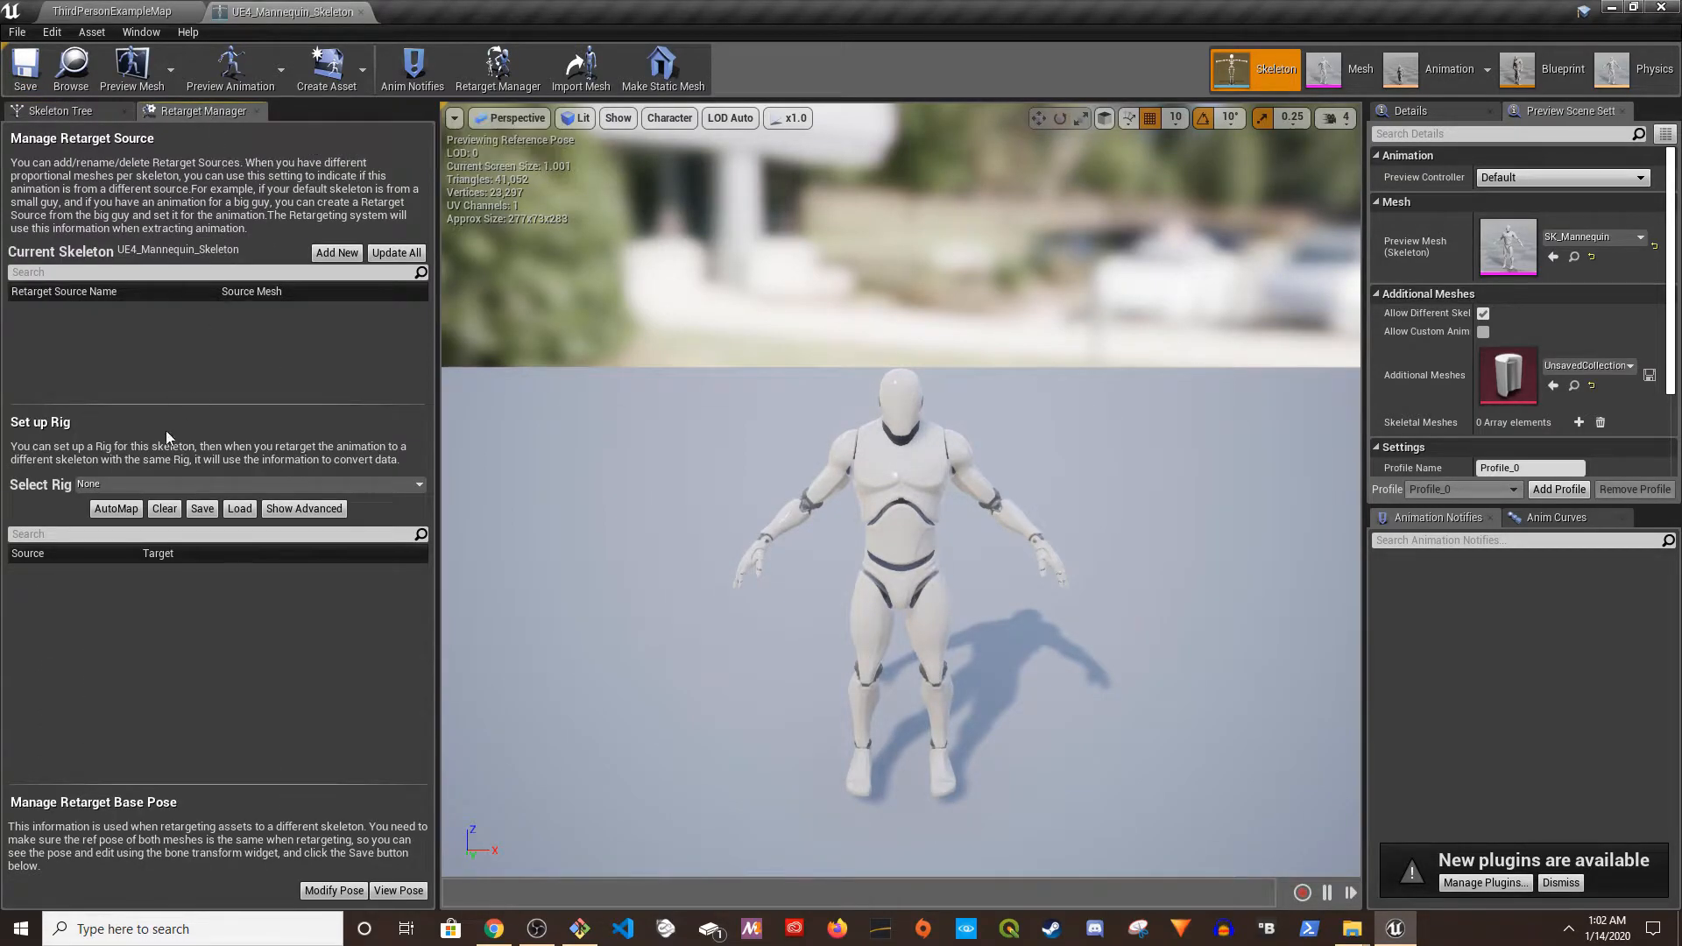
pyautogui.click(128, 485)
pyautogui.click(198, 513)
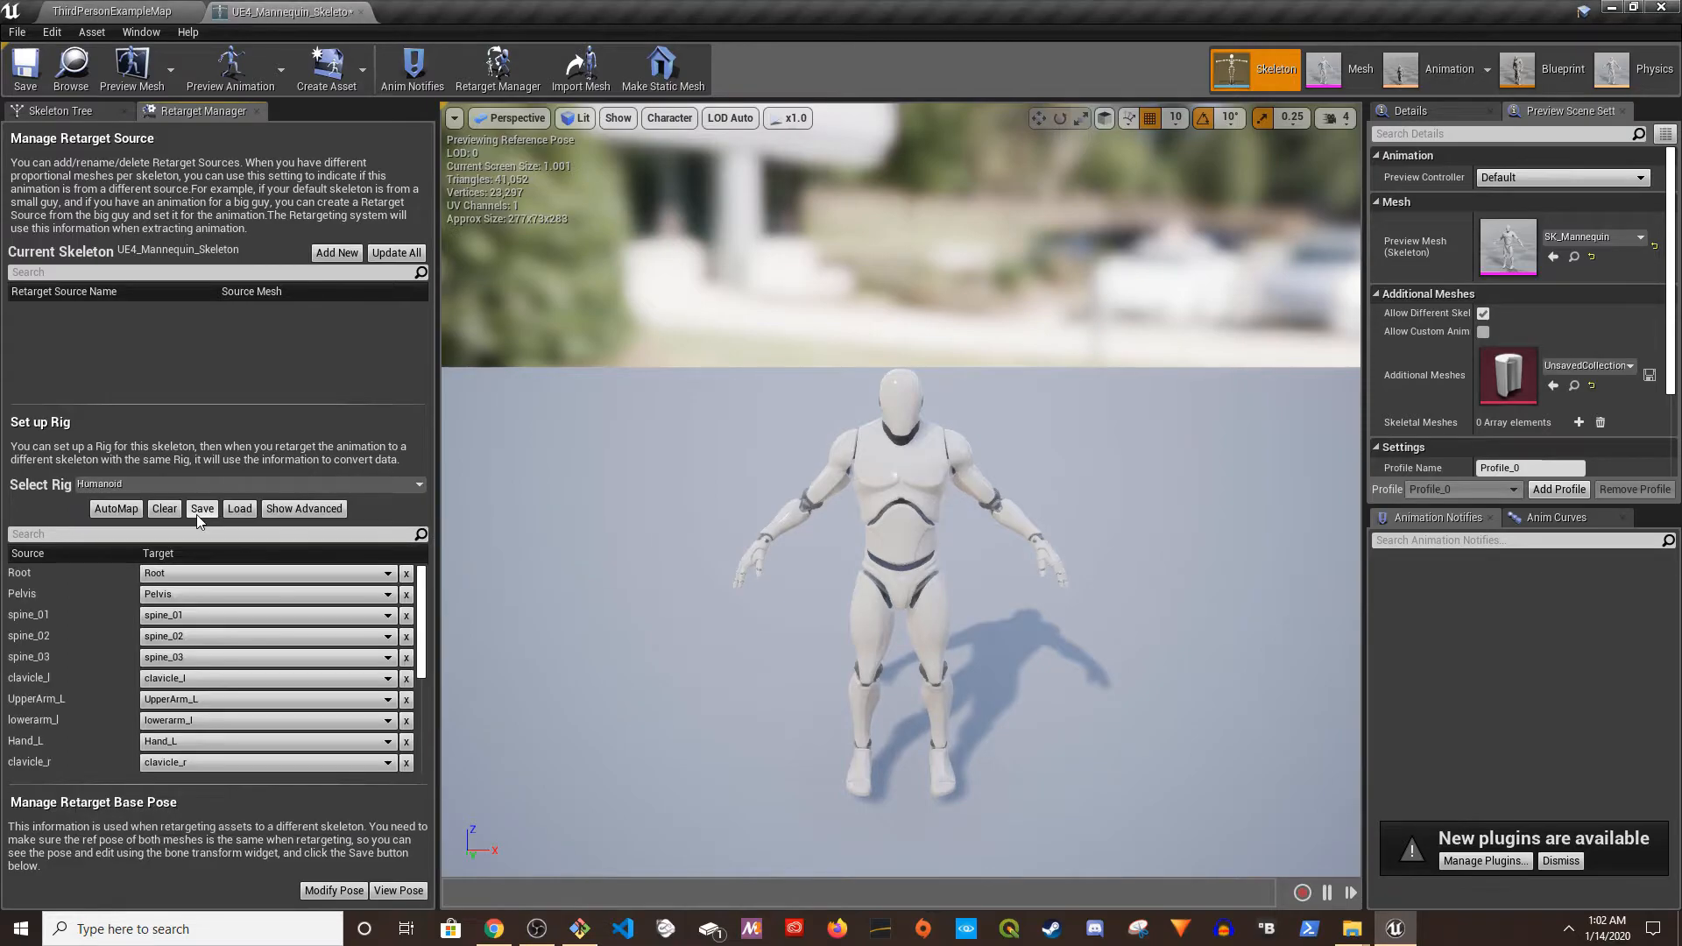
pyautogui.click(128, 511)
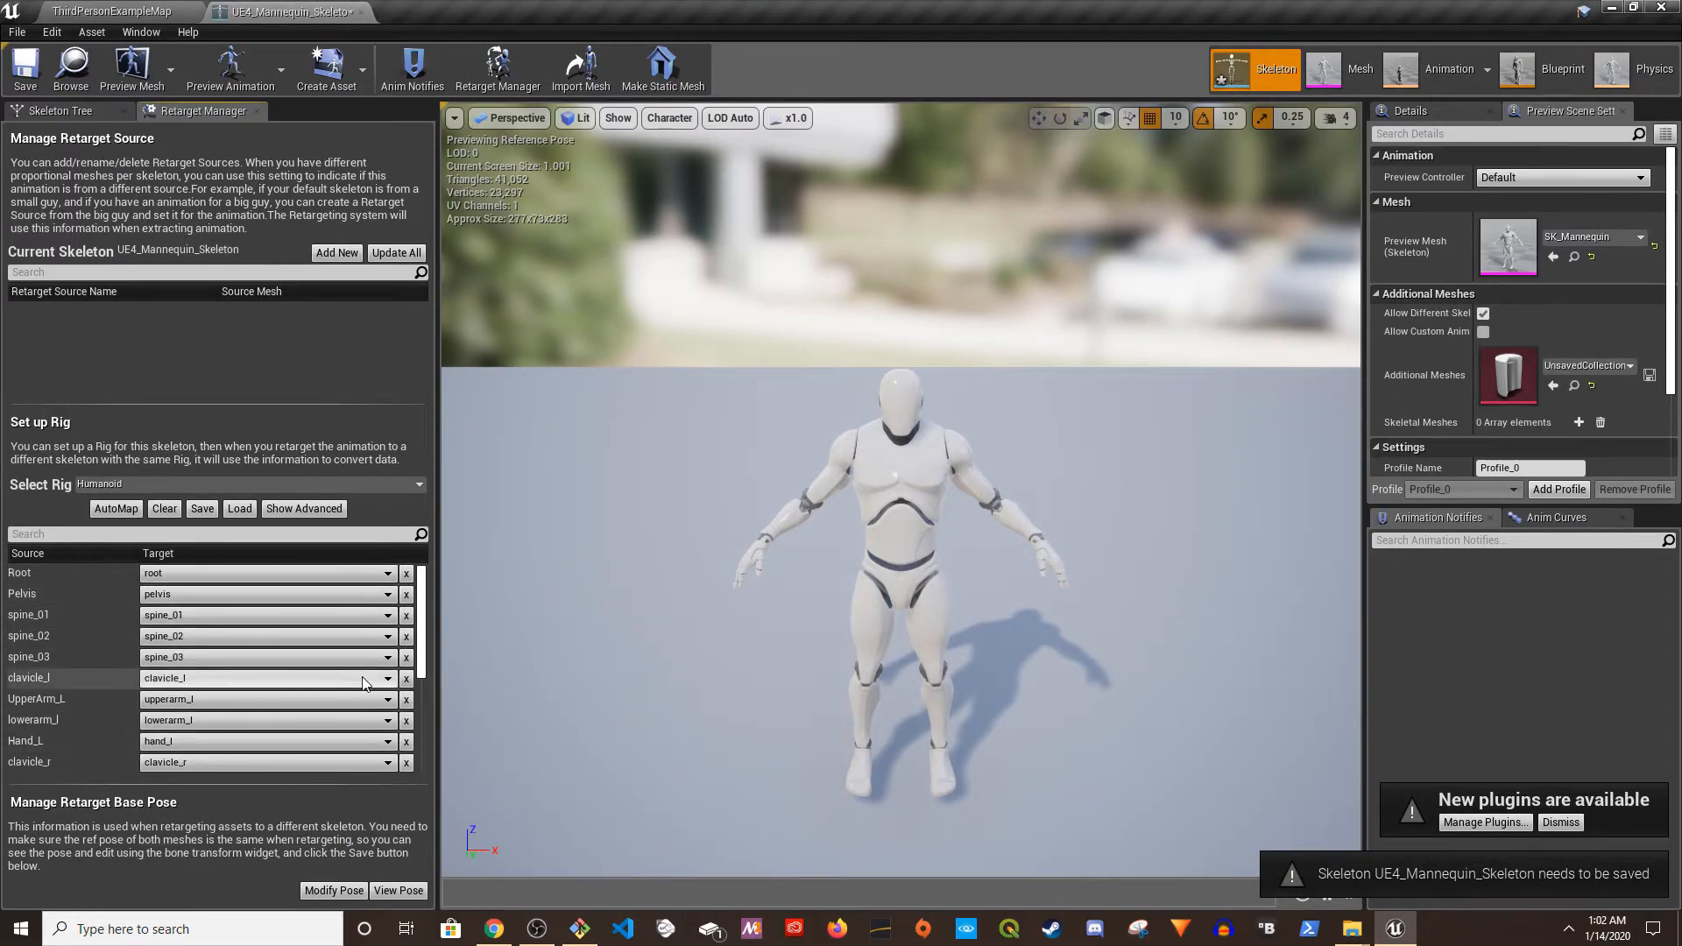
pyautogui.moveTo(423, 620); pyautogui.dragTo(435, 759)
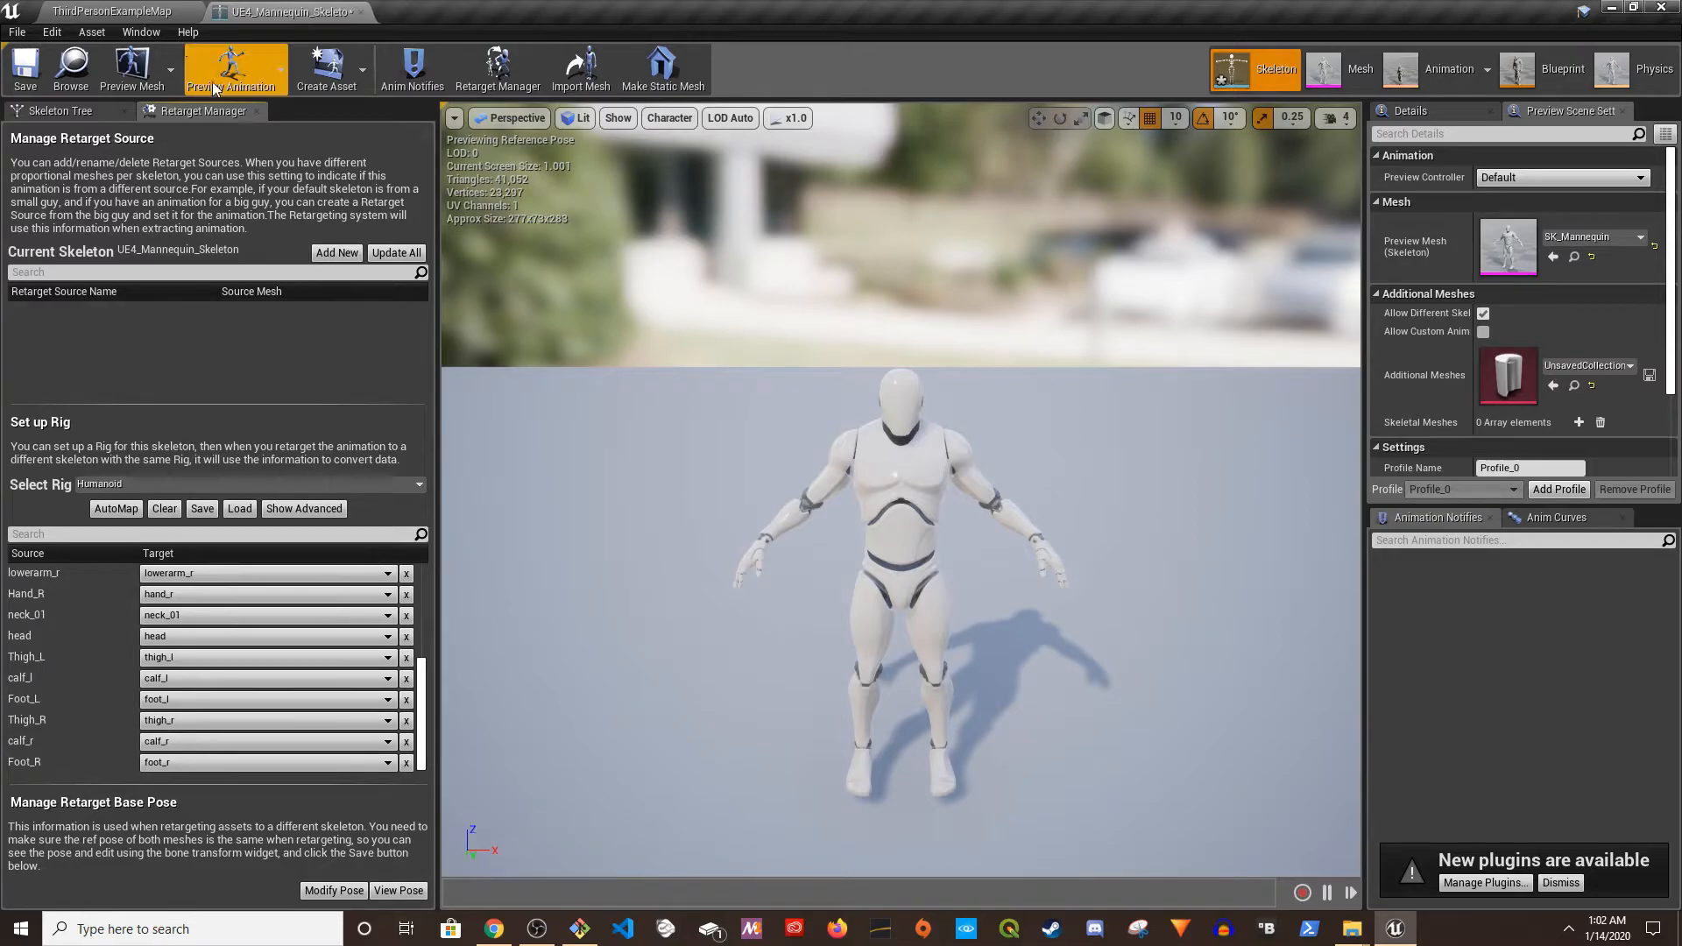
# - Import the T_Pose_UE4_Mannequin animation file from 3D Objects into the mannequin's Mesh folder, using UE4_Mannequin_Skeleton
pyautogui.click(120, 9)
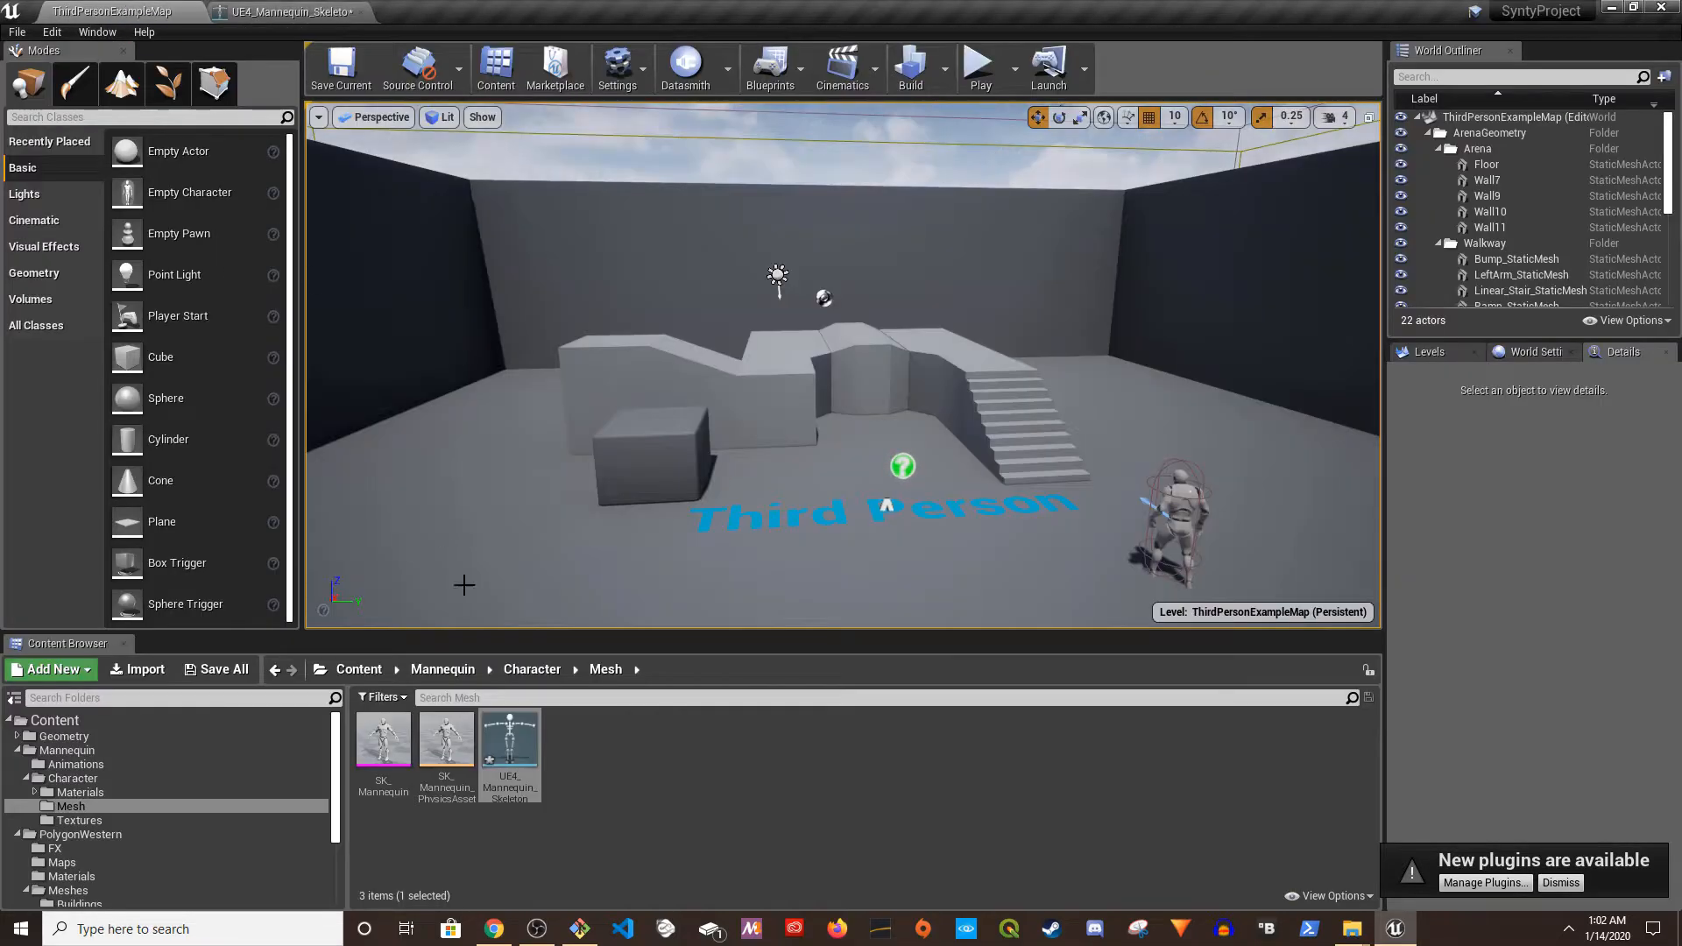
pyautogui.click(548, 776)
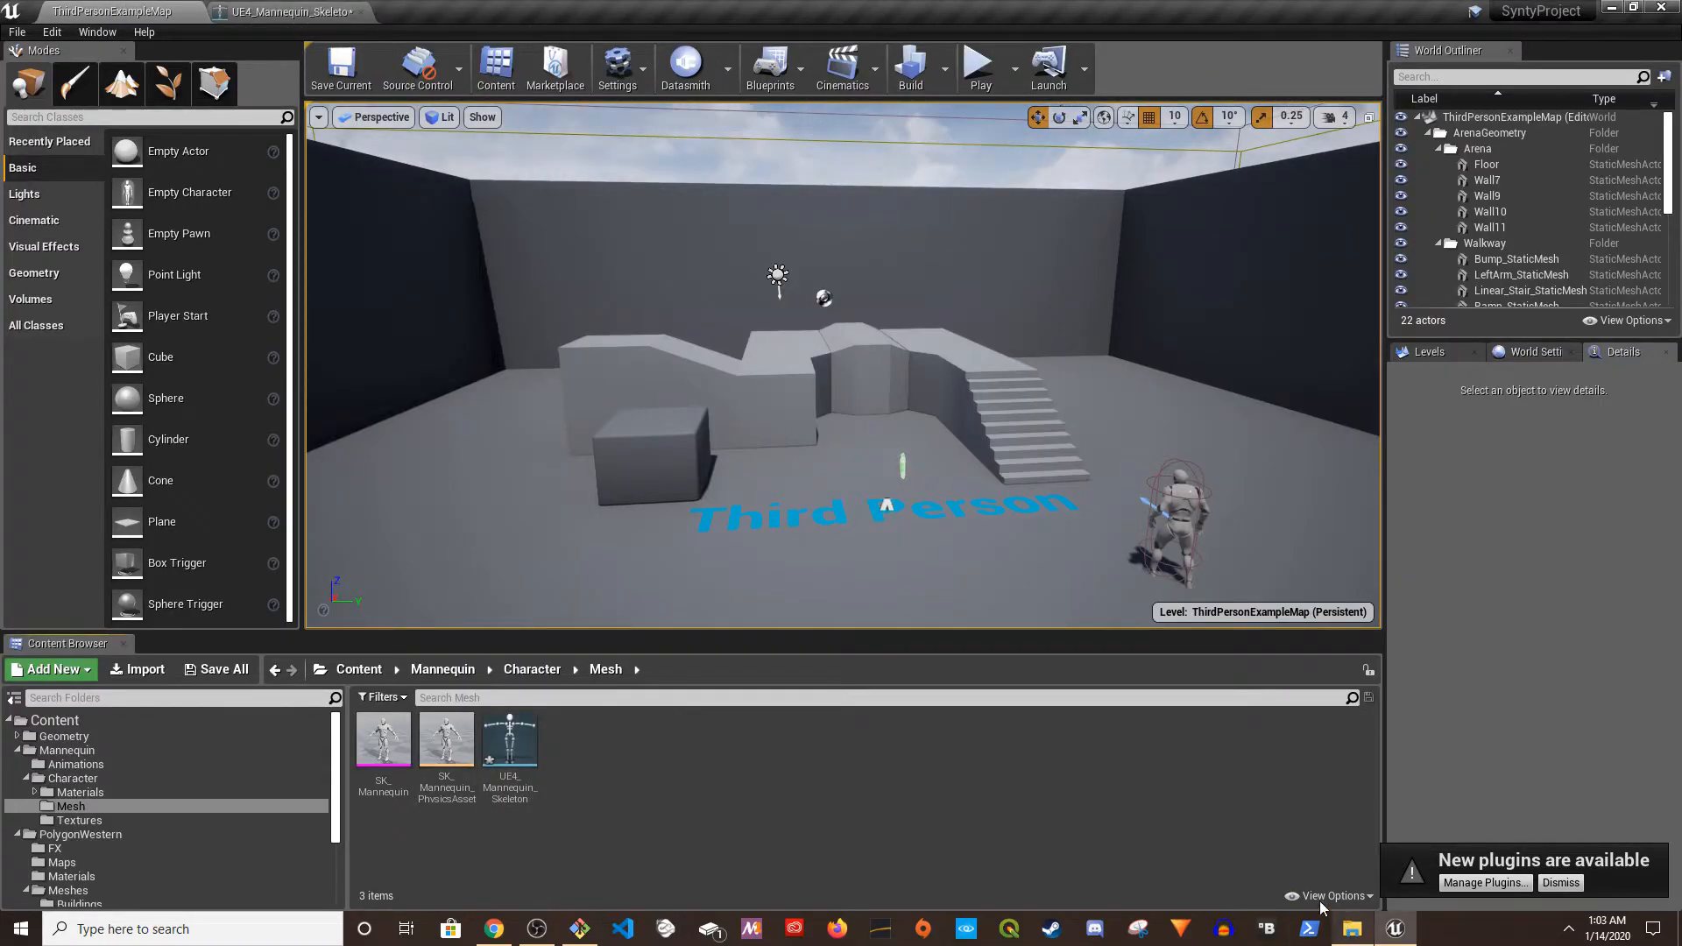
pyautogui.click(1351, 933)
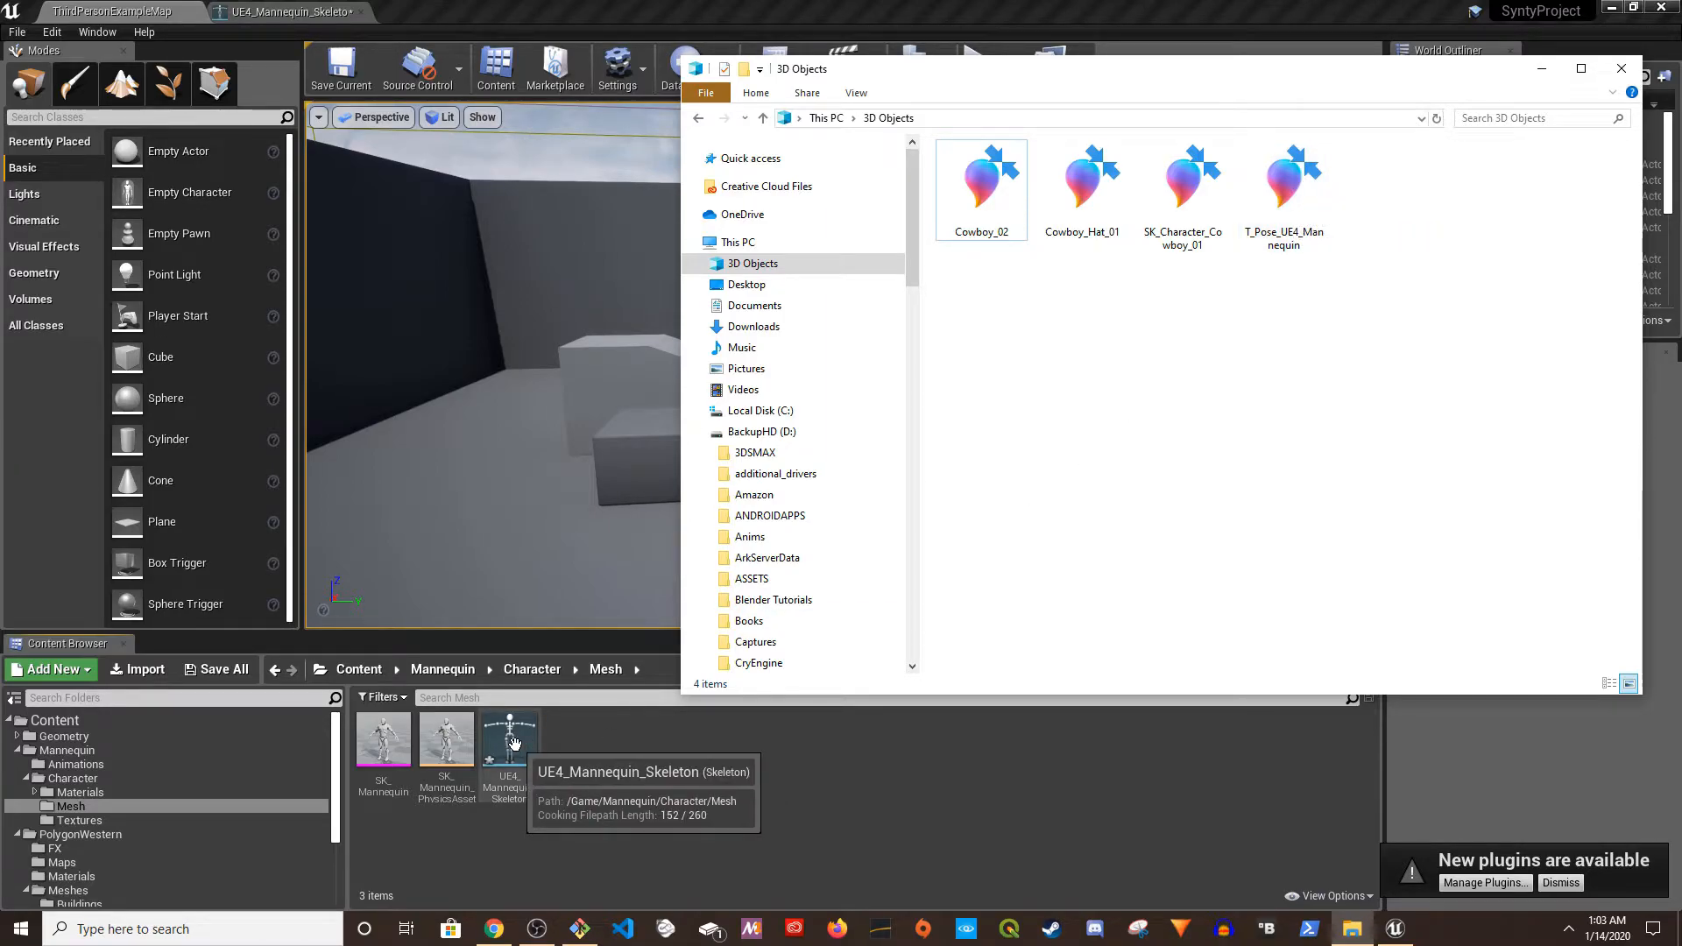
pyautogui.moveTo(1284, 189); pyautogui.dragTo(666, 793)
pyautogui.click(873, 779)
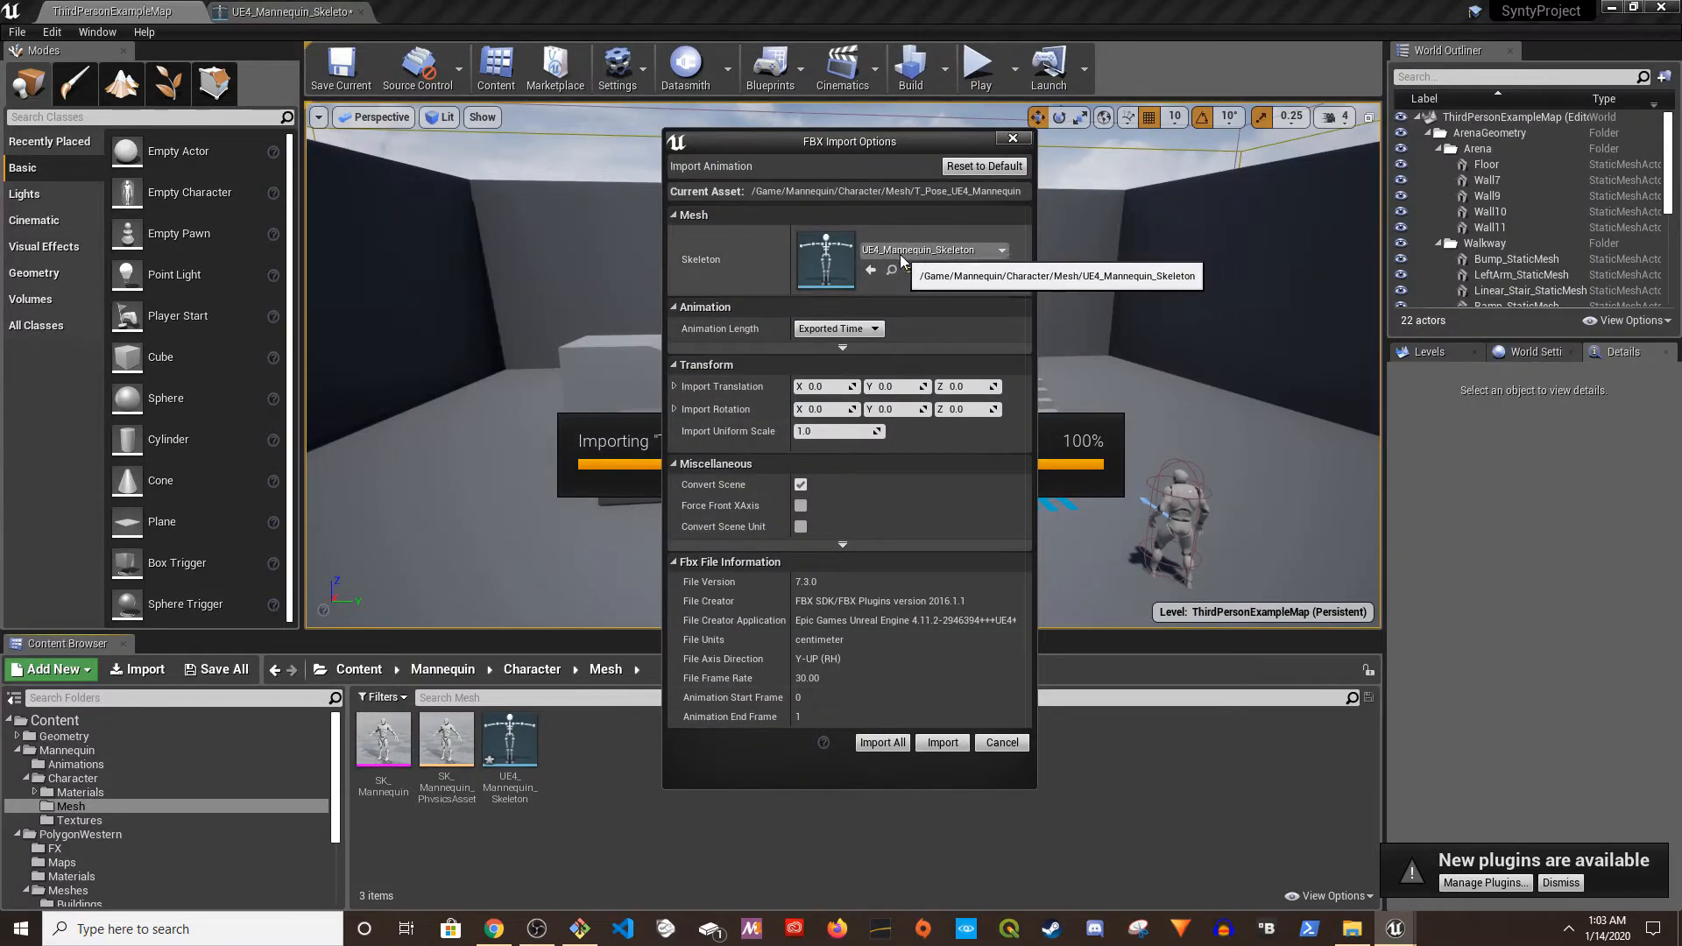
pyautogui.click(944, 744)
# - Create a pose asset from the T_Pose_UE4_Mannequin animation sequence, keeping the default name
pyautogui.rightClick(523, 752)
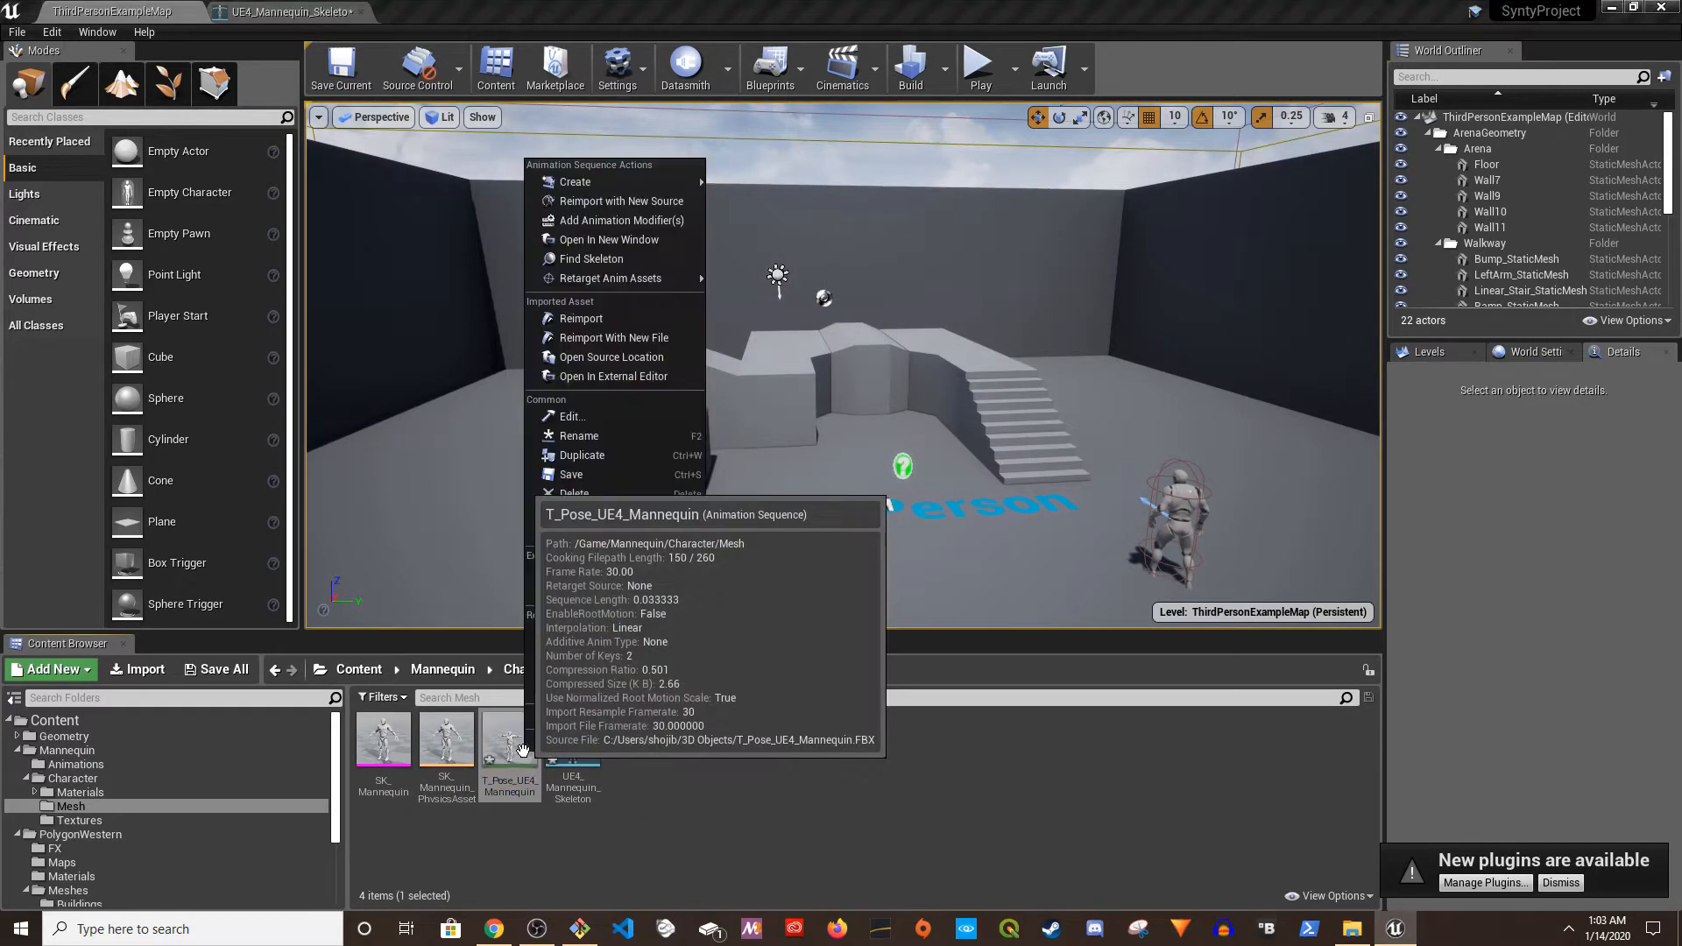
pyautogui.moveTo(676, 184)
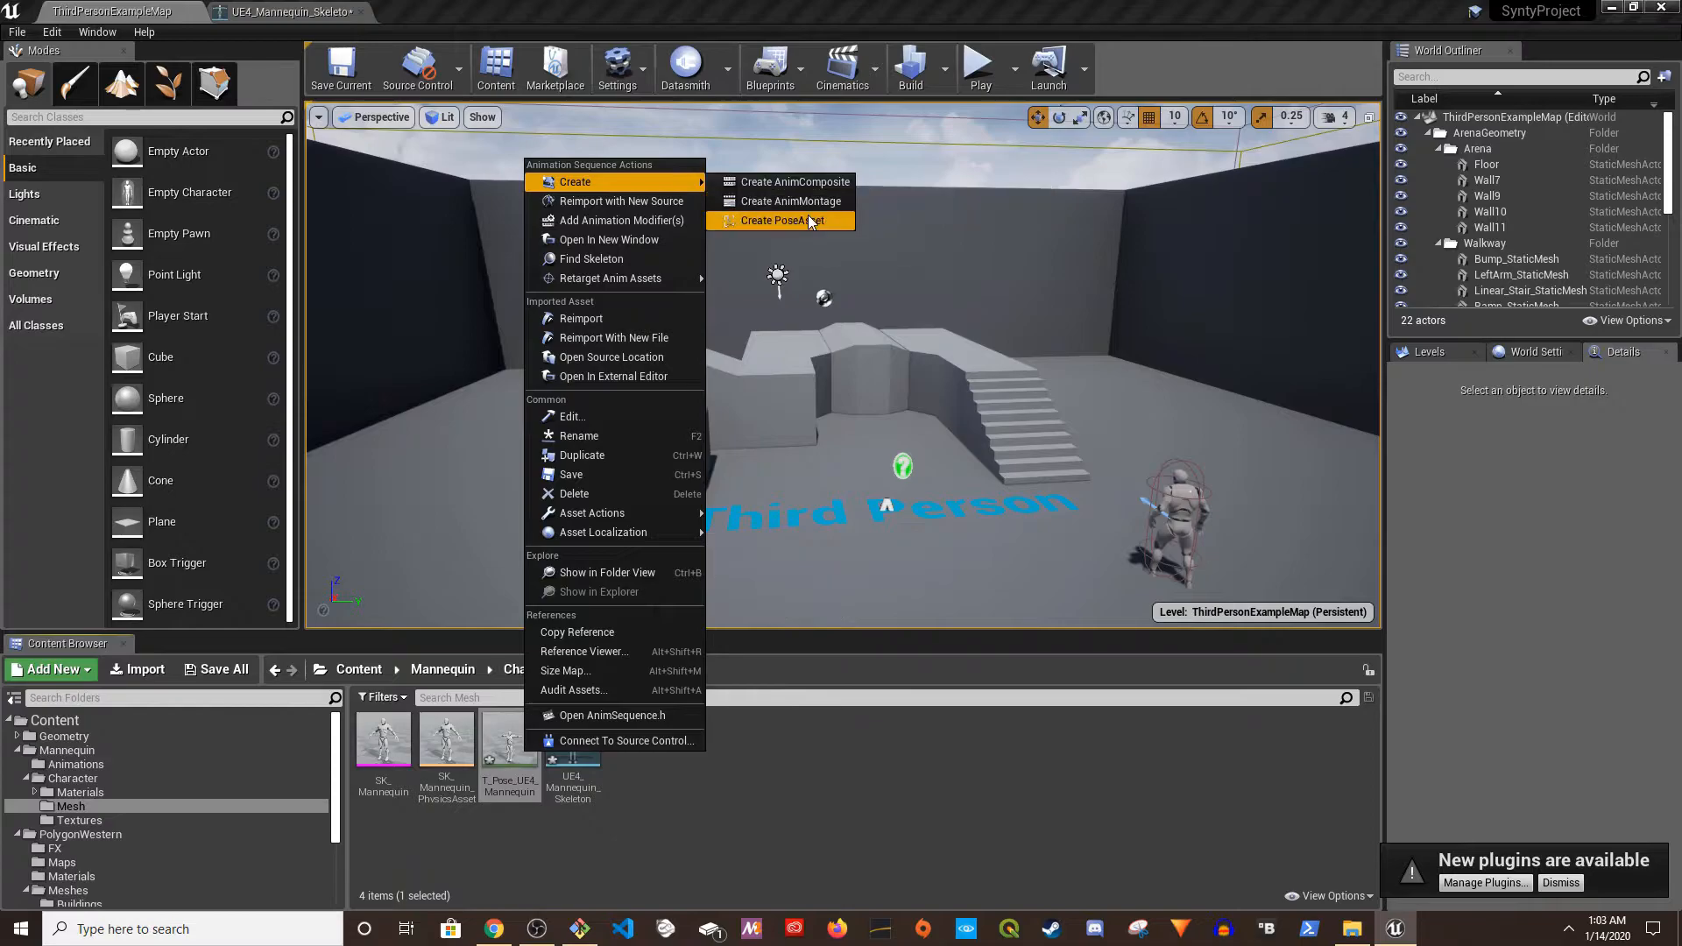
pyautogui.click(771, 220)
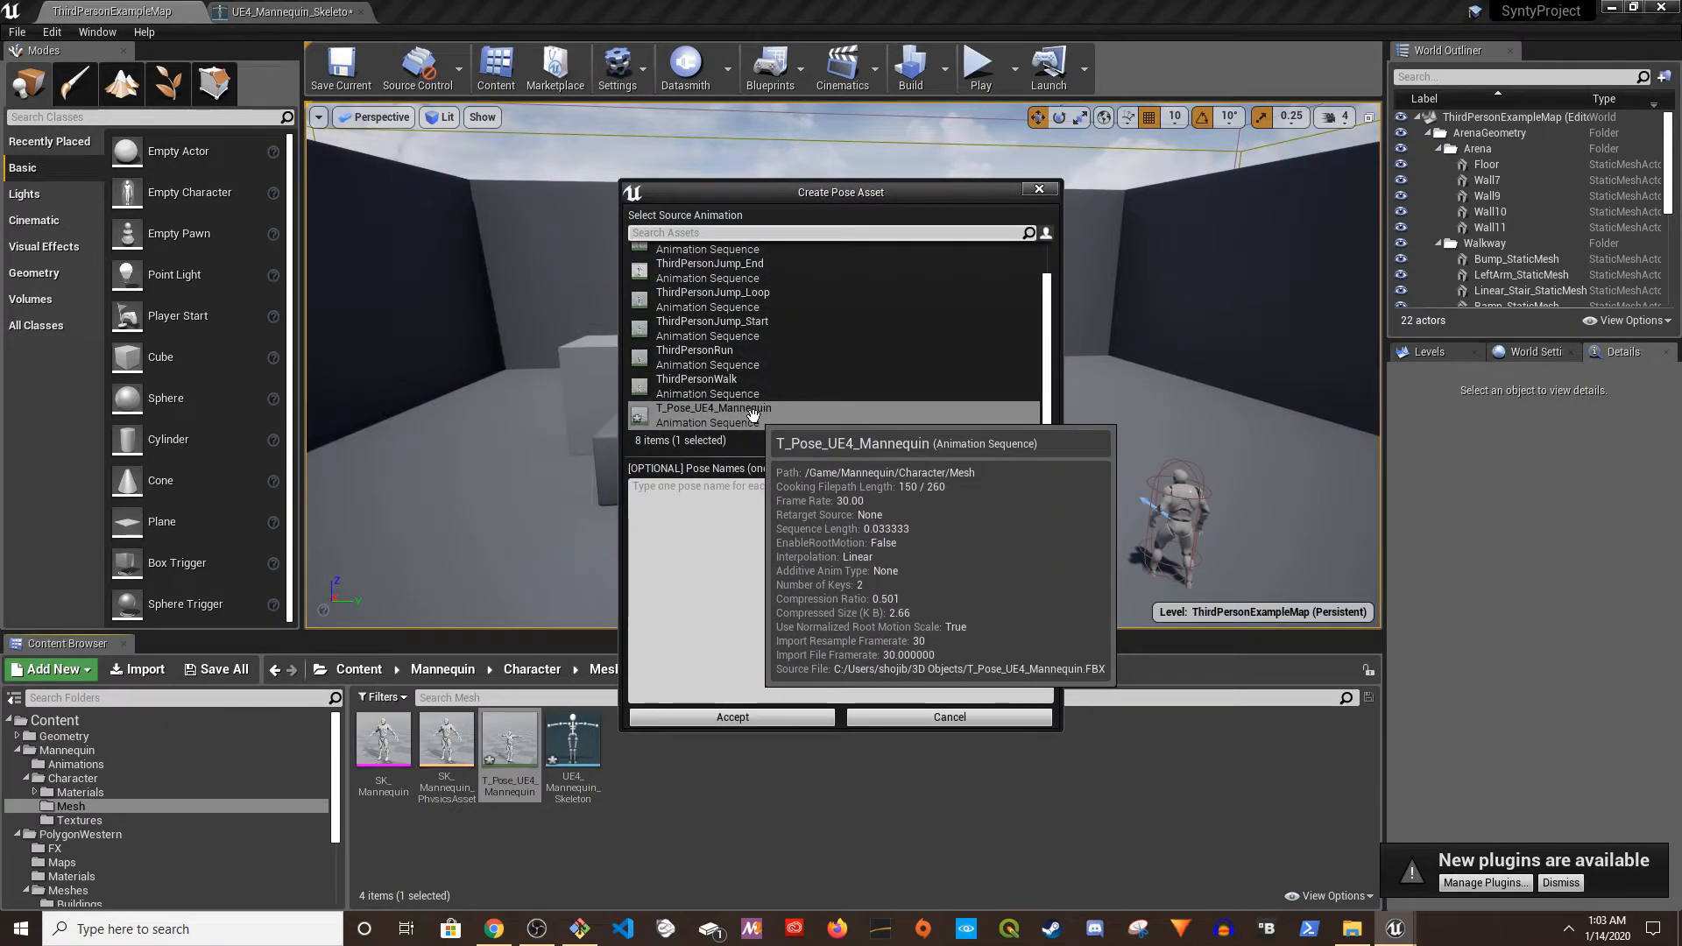
pyautogui.click(764, 717)
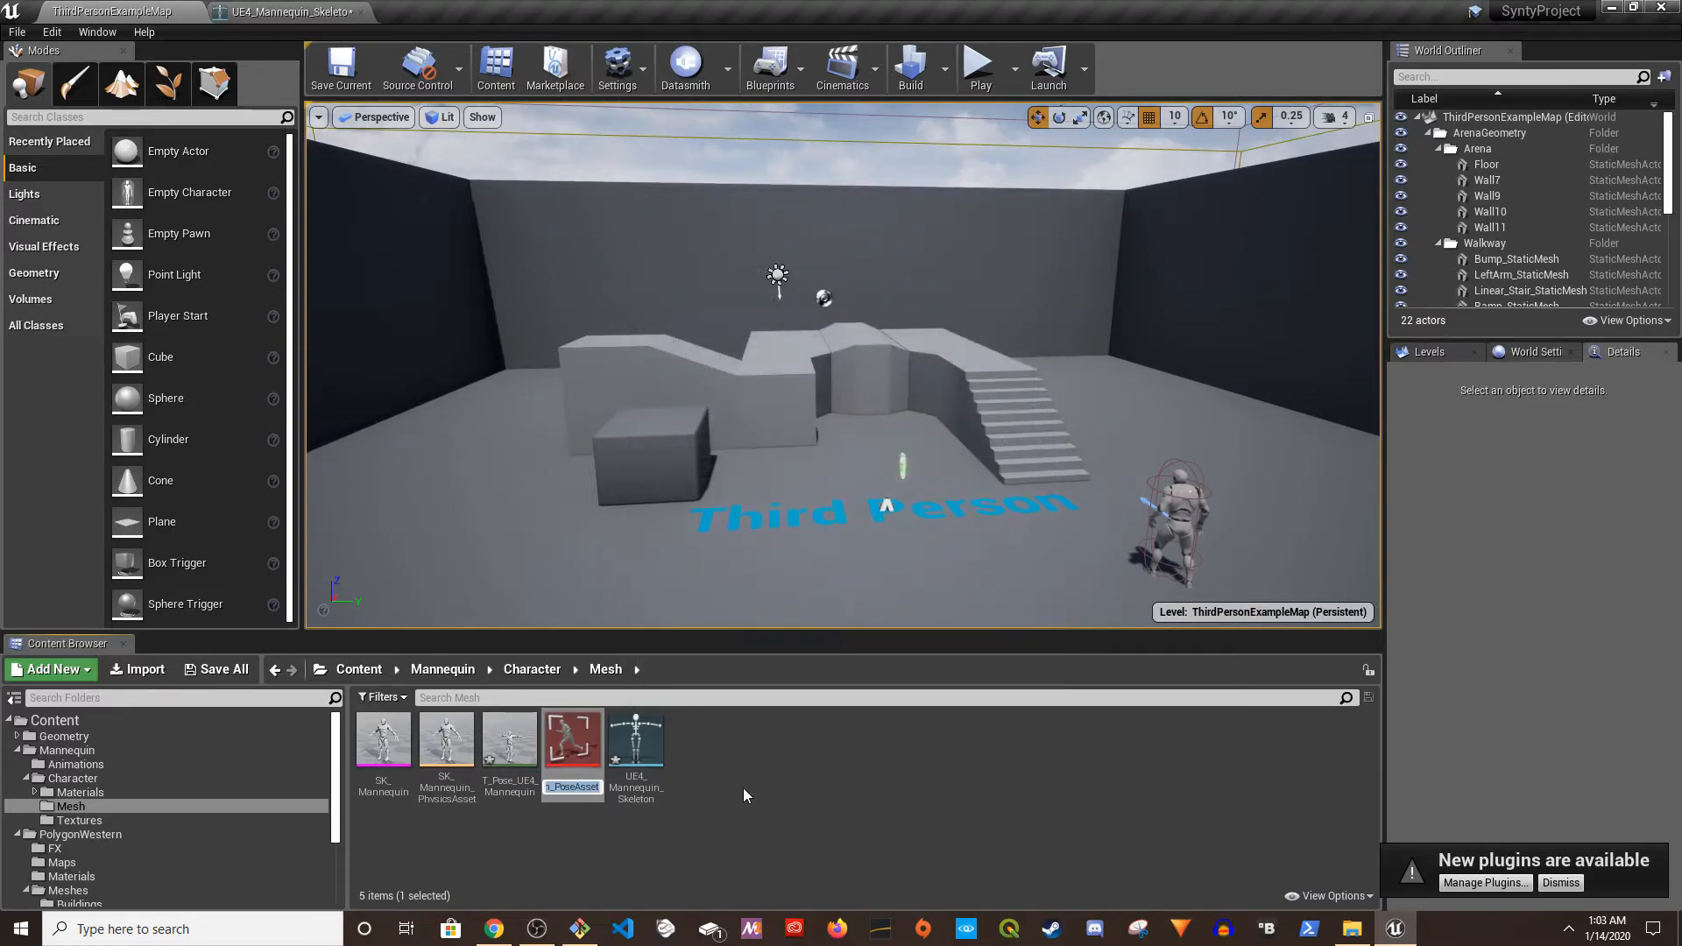
pyautogui.click(718, 749)
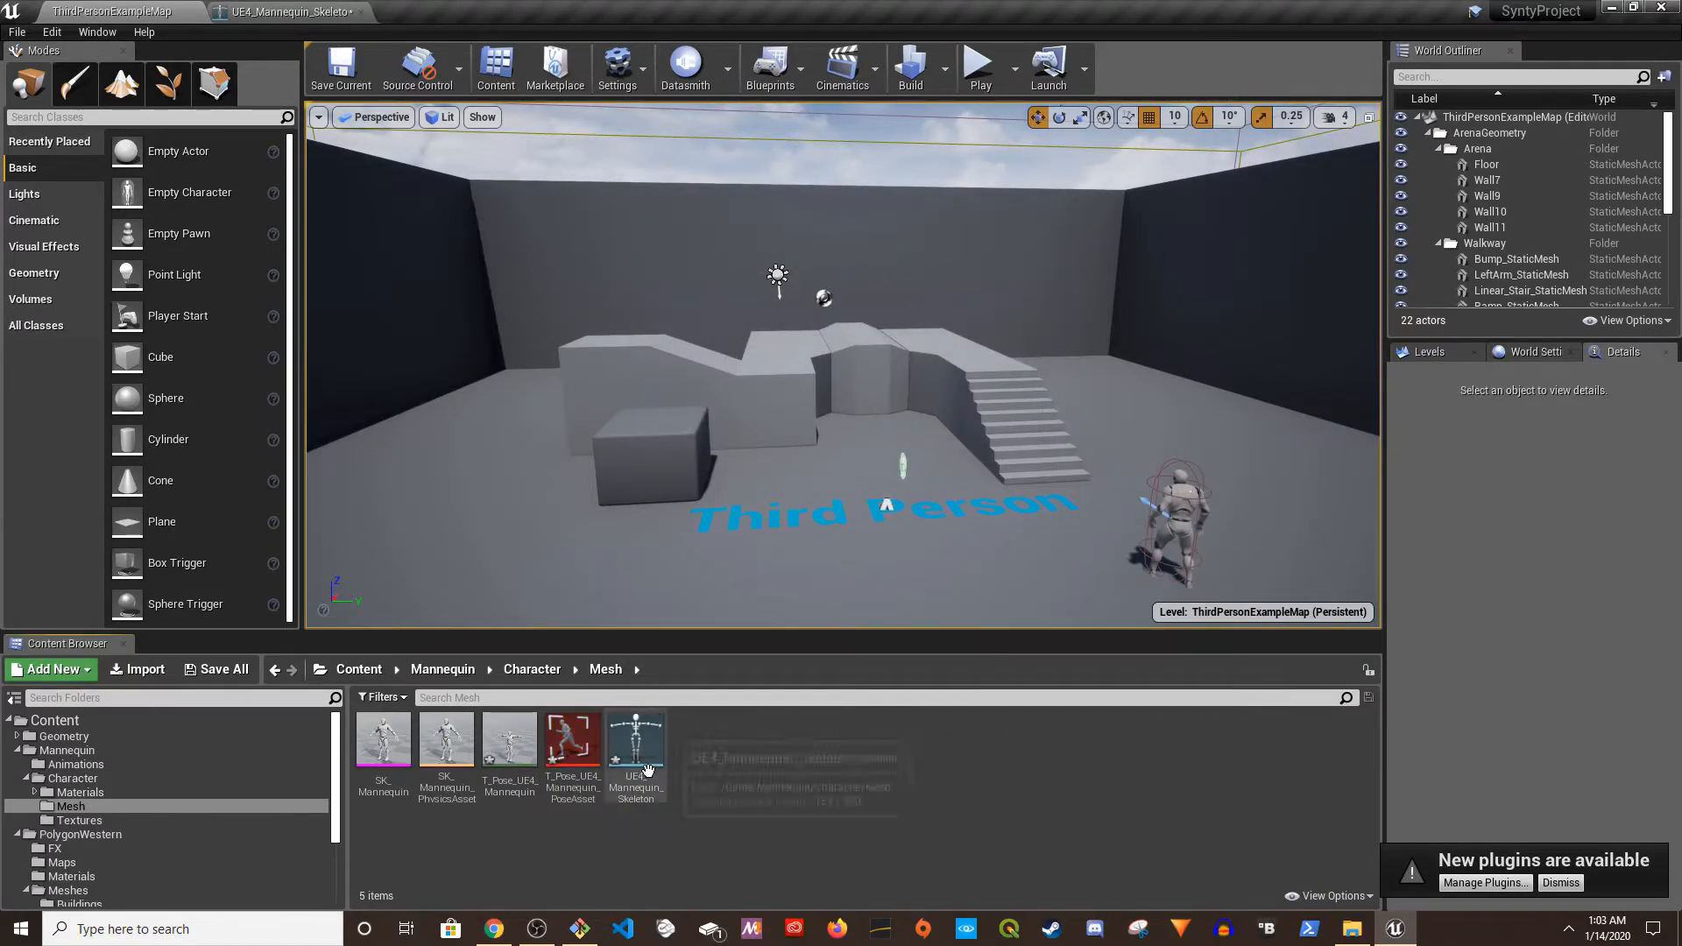
# - Import the T-pose pose asset as UE4_Mannequin_Skeleton's retarget base pose and toggle the base pose view to compare
pyautogui.doubleClick(638, 743)
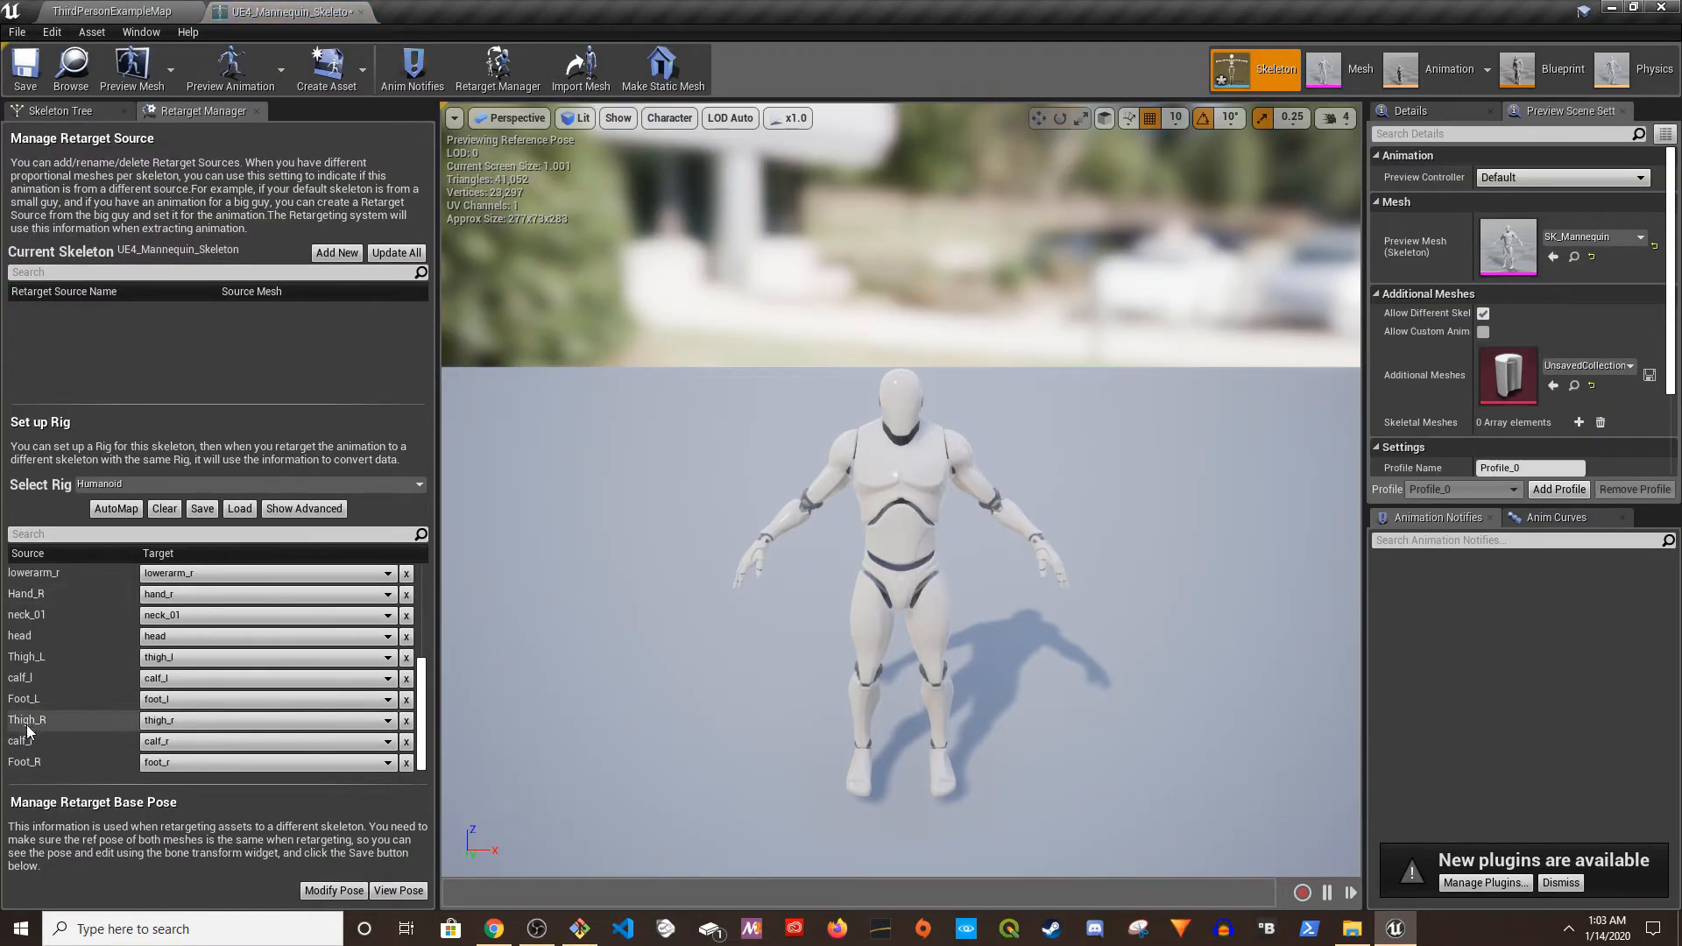
pyautogui.click(329, 888)
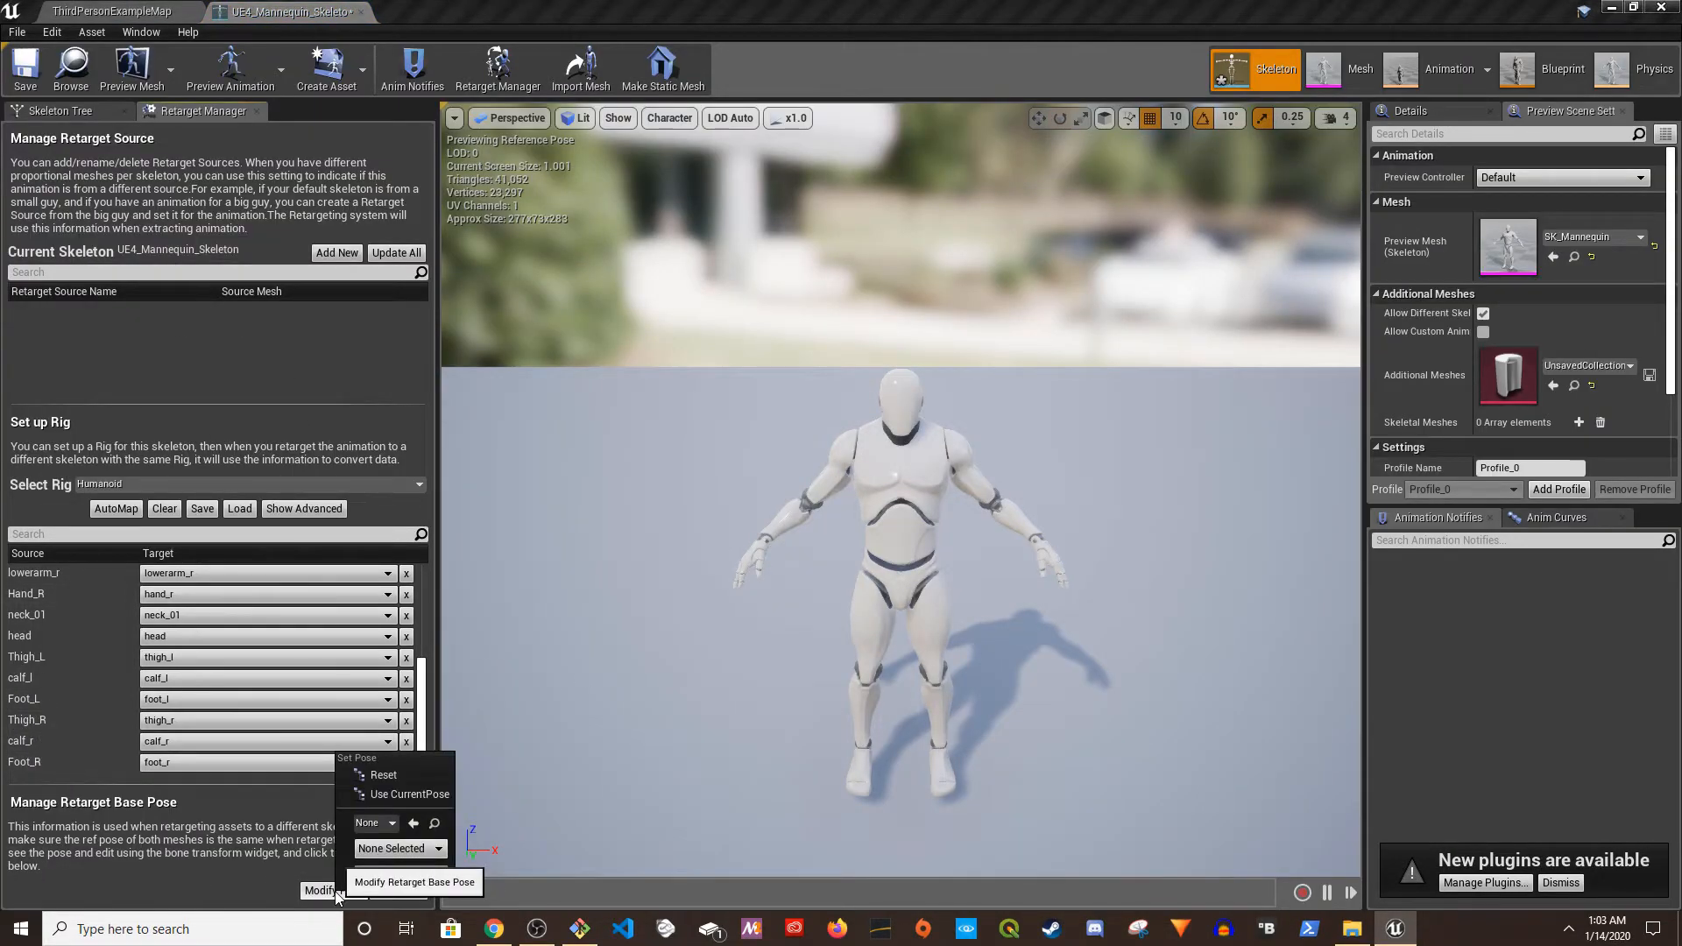
pyautogui.click(373, 824)
pyautogui.click(439, 582)
pyautogui.click(456, 875)
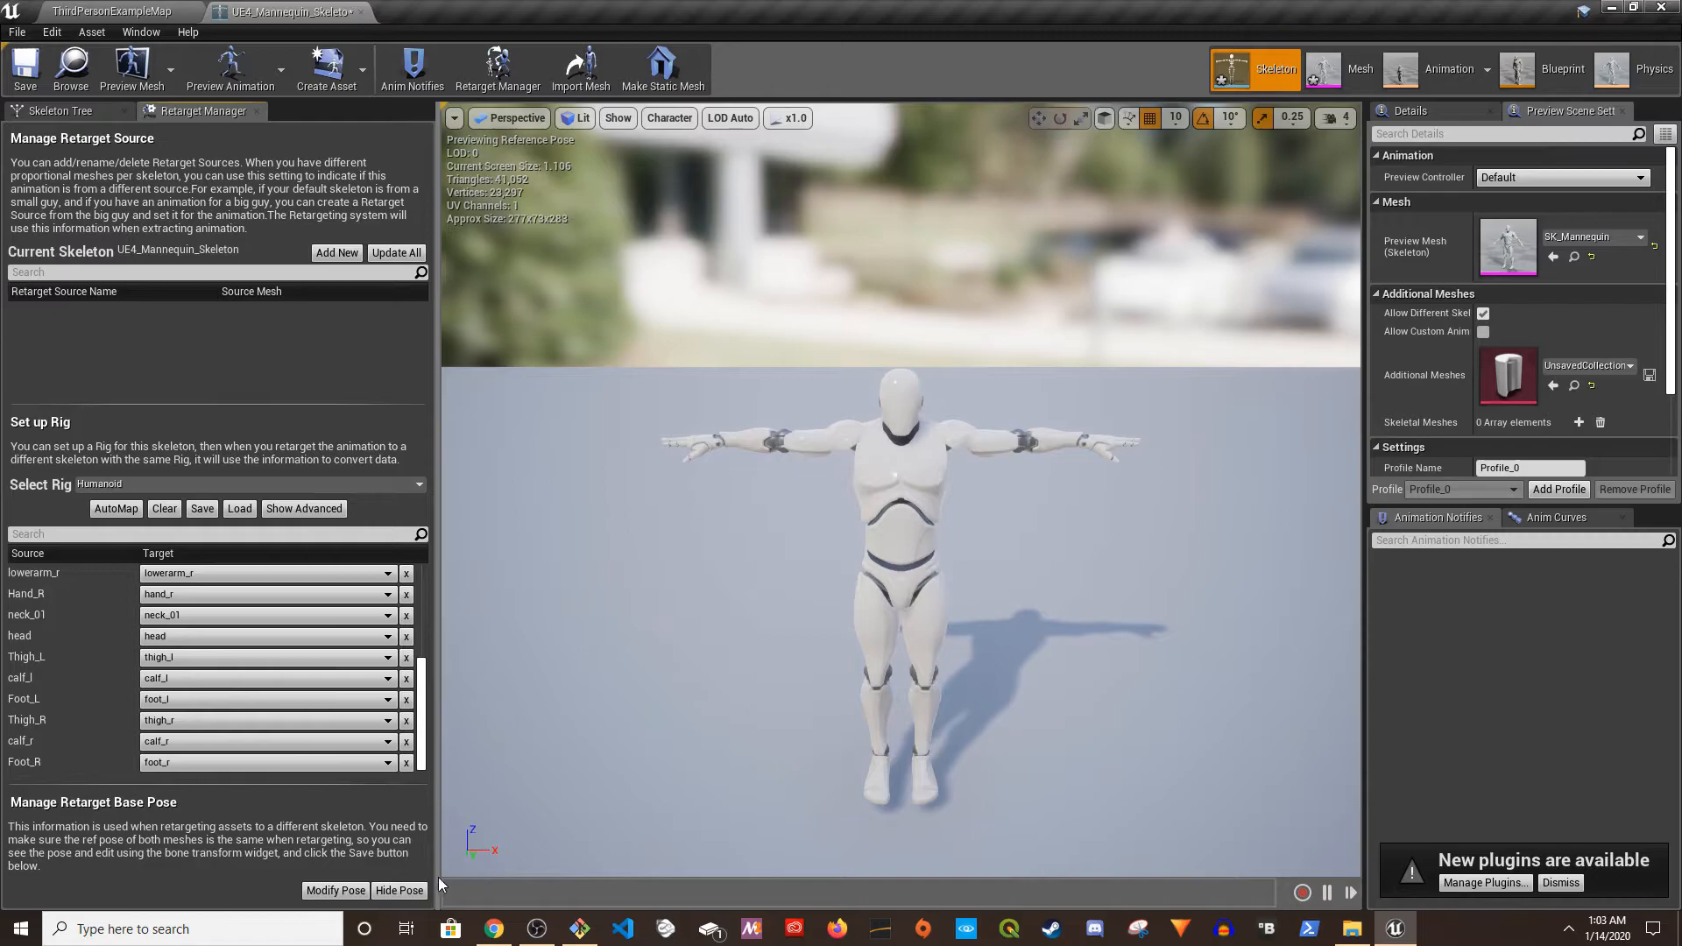
pyautogui.click(405, 894)
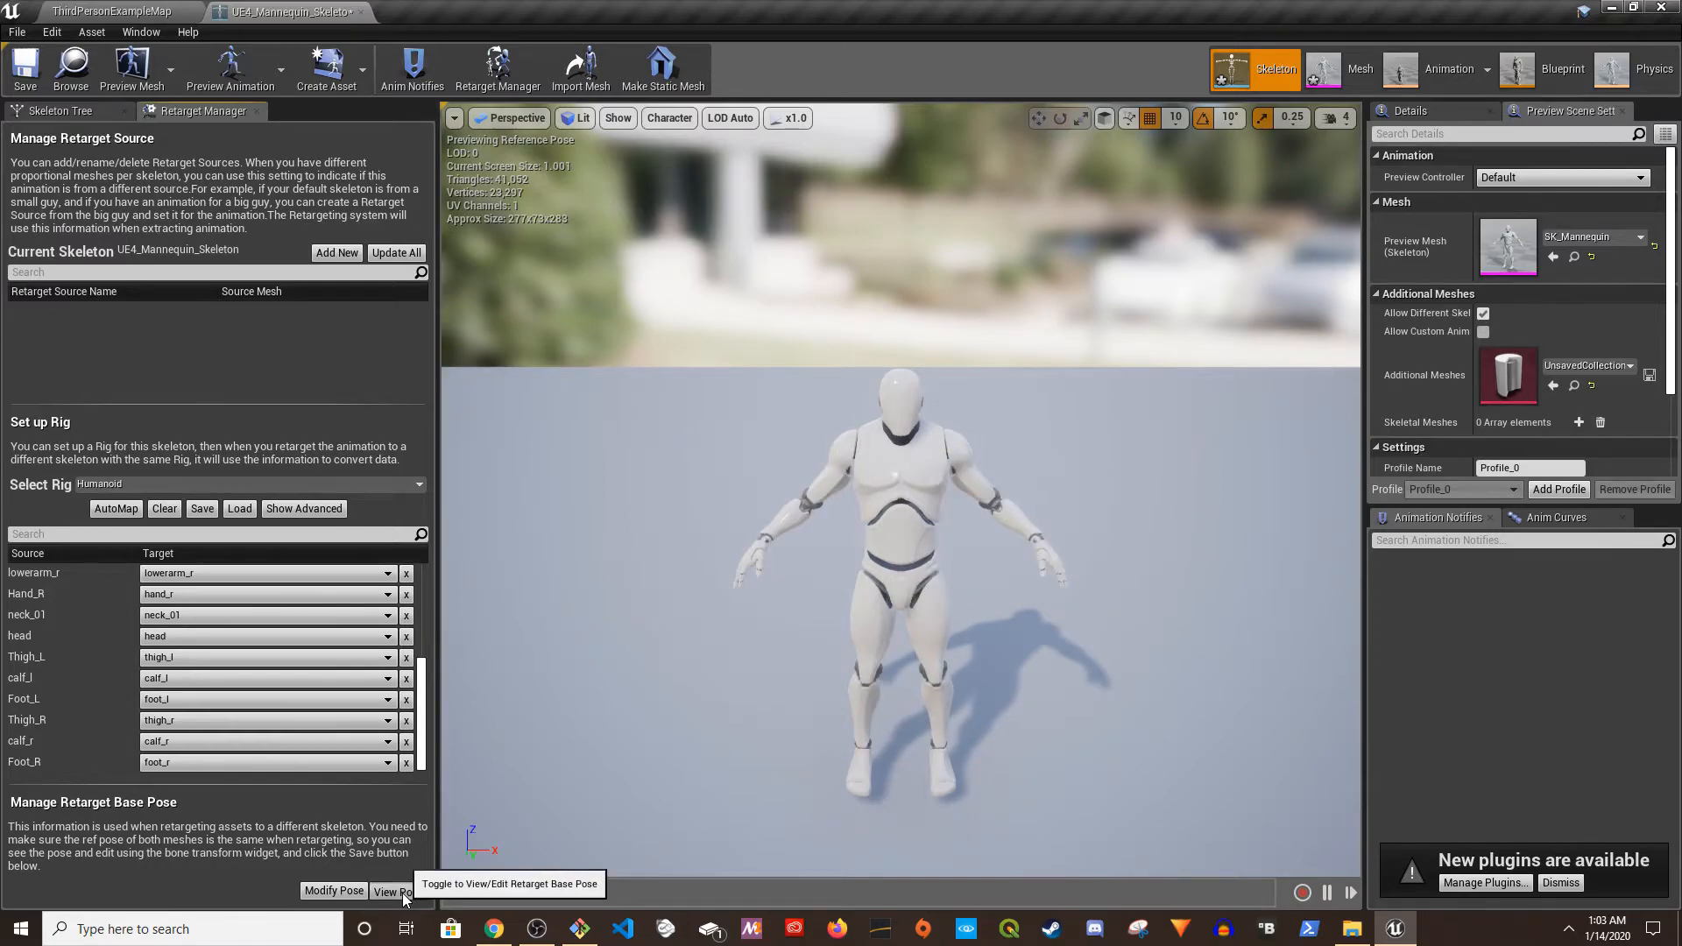
pyautogui.click(405, 897)
pyautogui.click(410, 894)
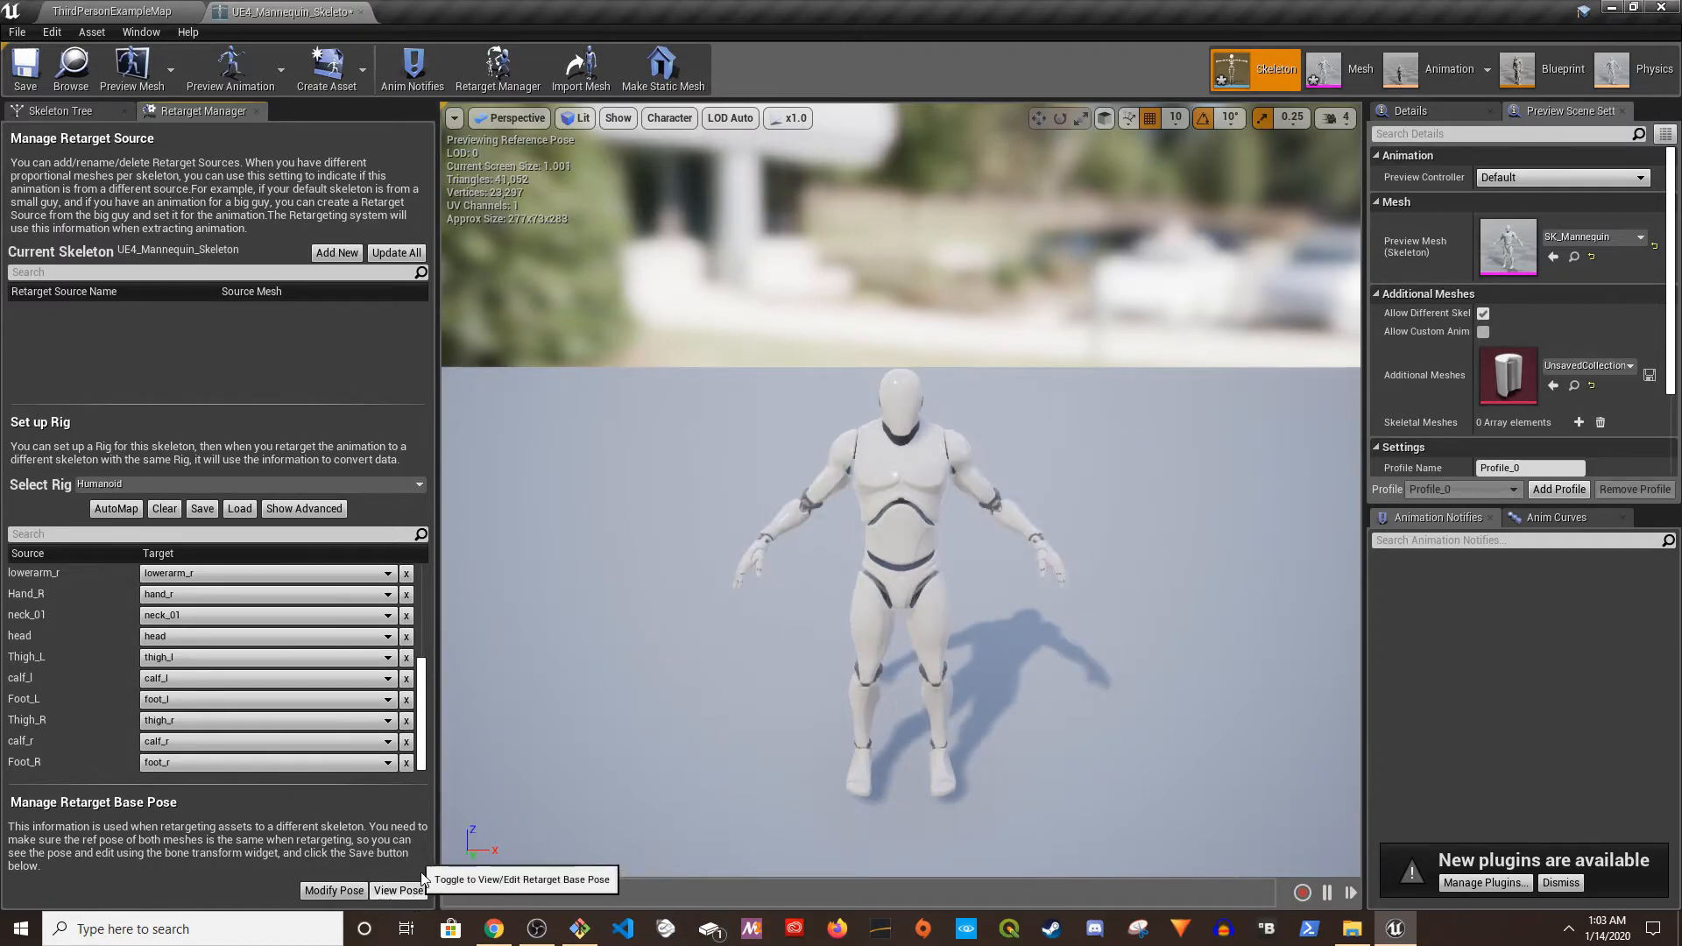
# - Close the mannequin skeleton and save all modified assets in the project
pyautogui.click(361, 13)
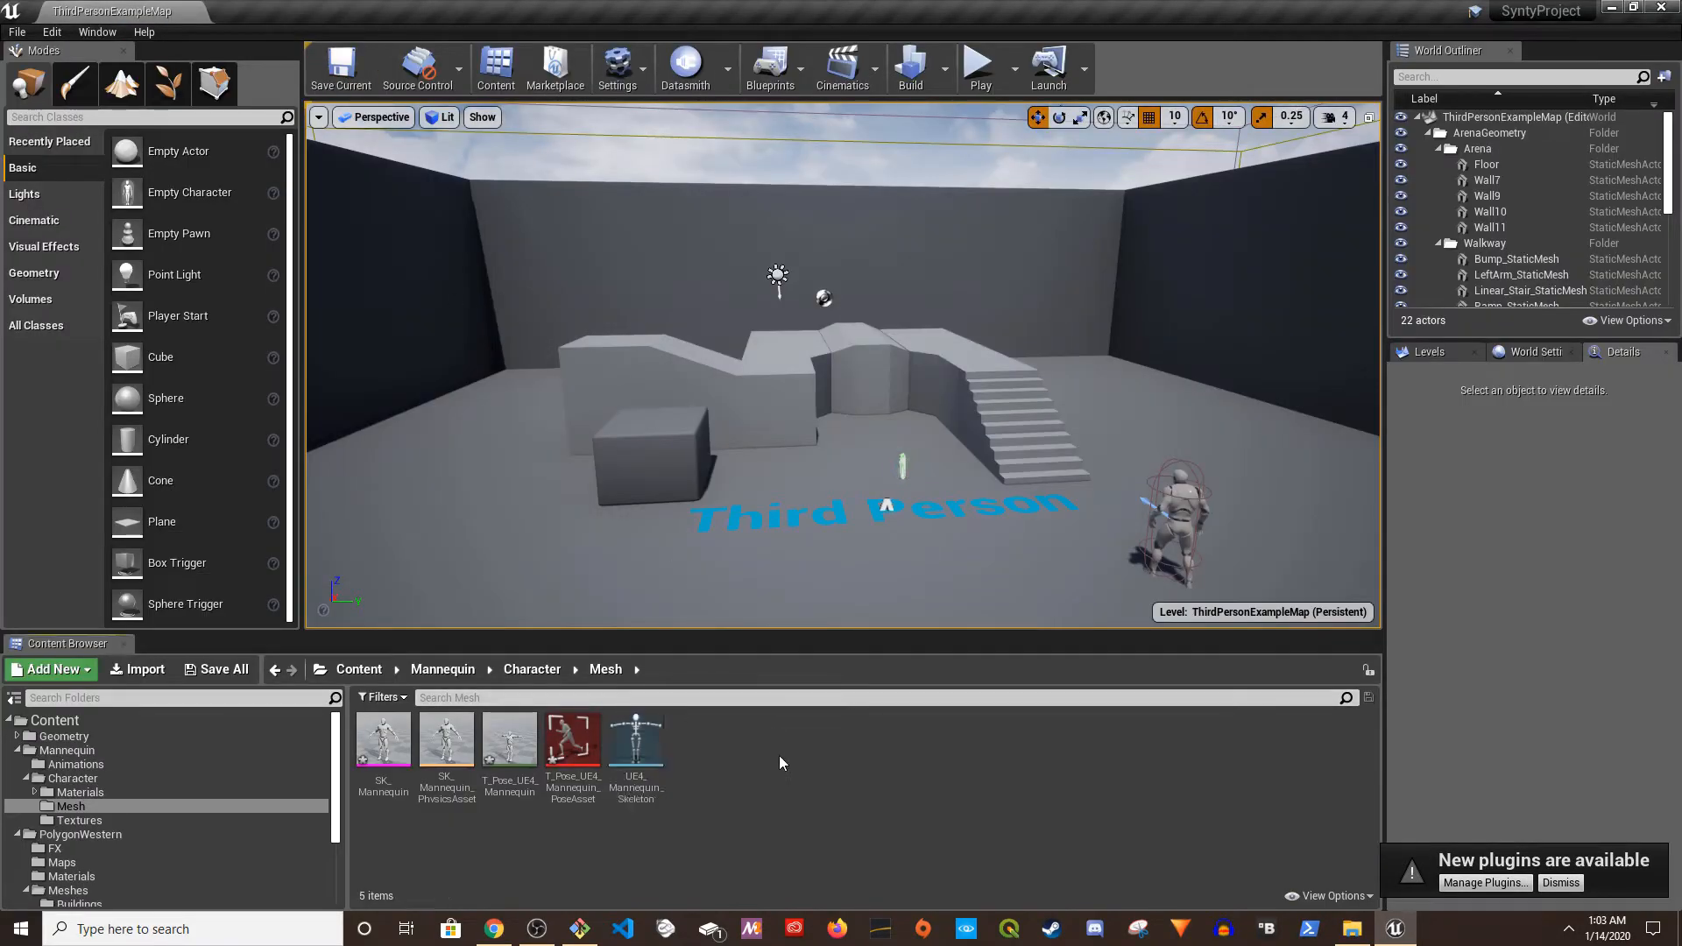
pyautogui.click(217, 670)
pyautogui.click(999, 624)
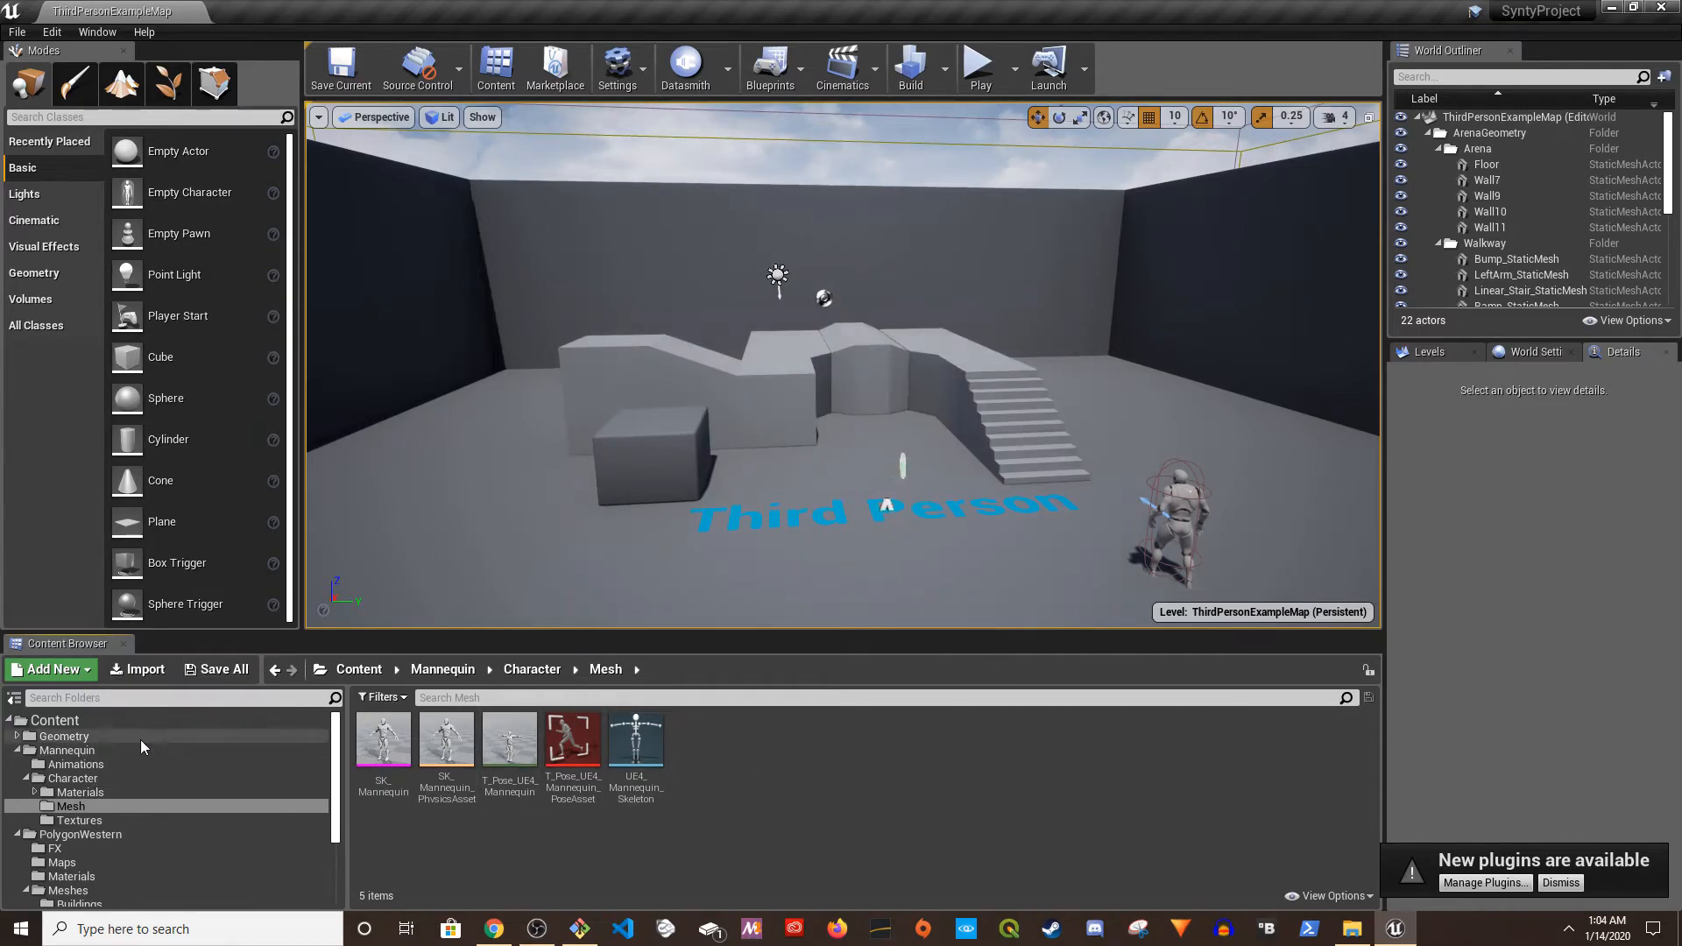
# - Duplicate ThirdPerson_AnimBP from the mannequin's Animations folder and retarget it to SK_Character_PolyWest_Skeleton with its referenced assets remapped
pyautogui.click(101, 762)
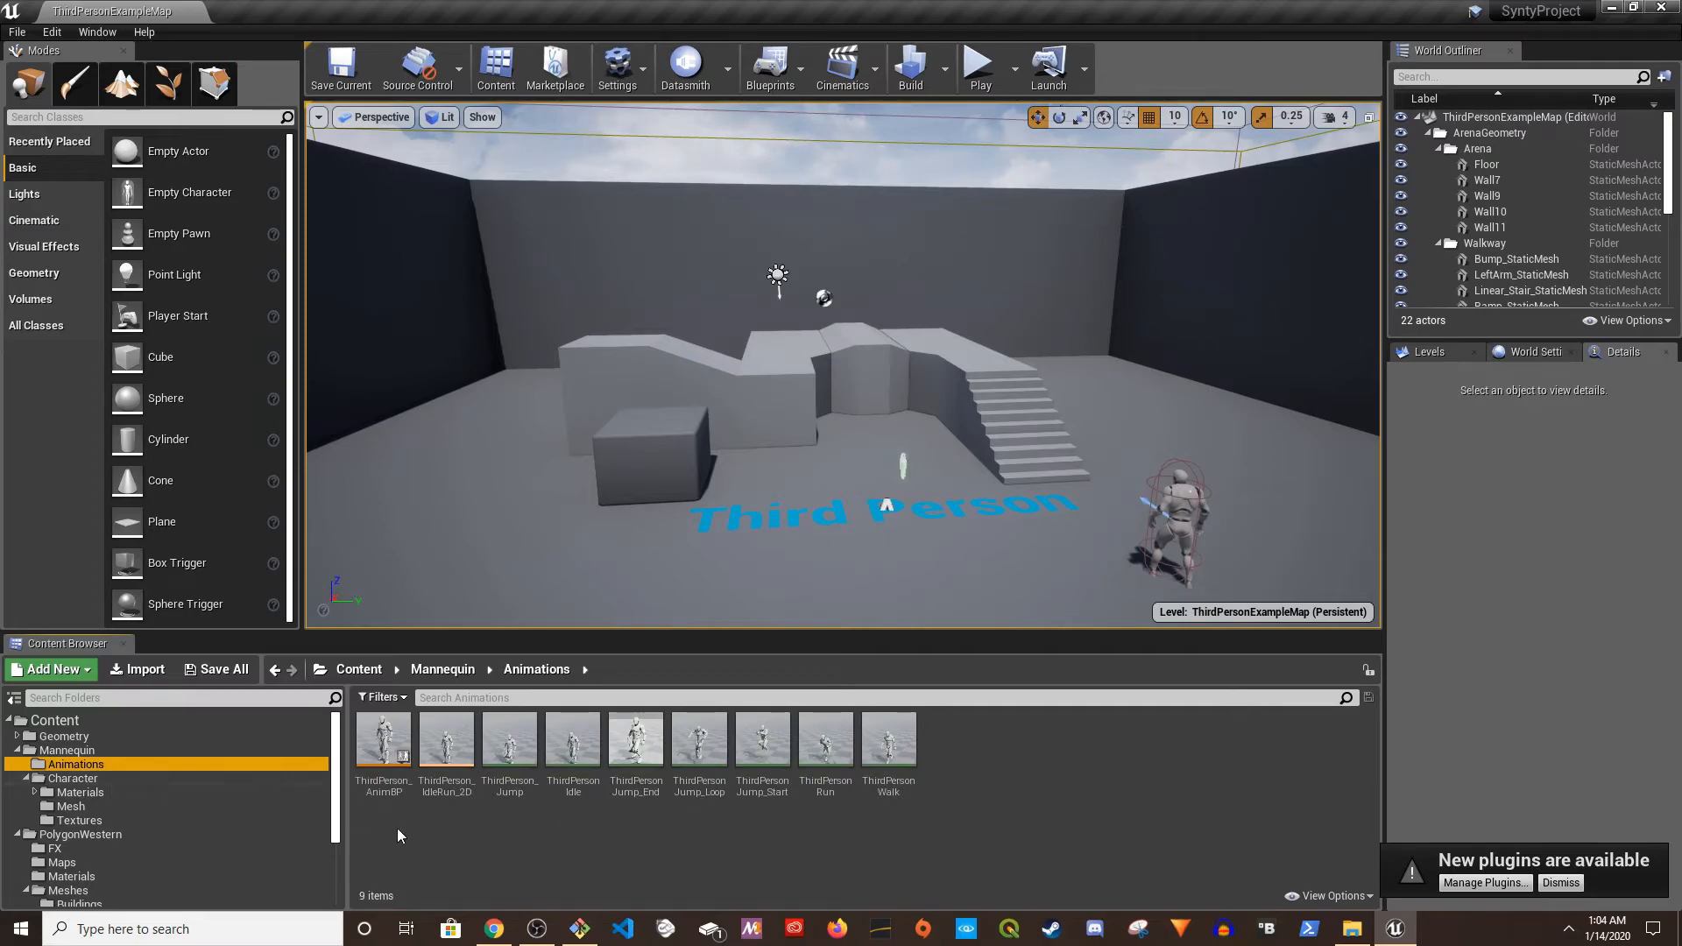
pyautogui.rightClick(385, 740)
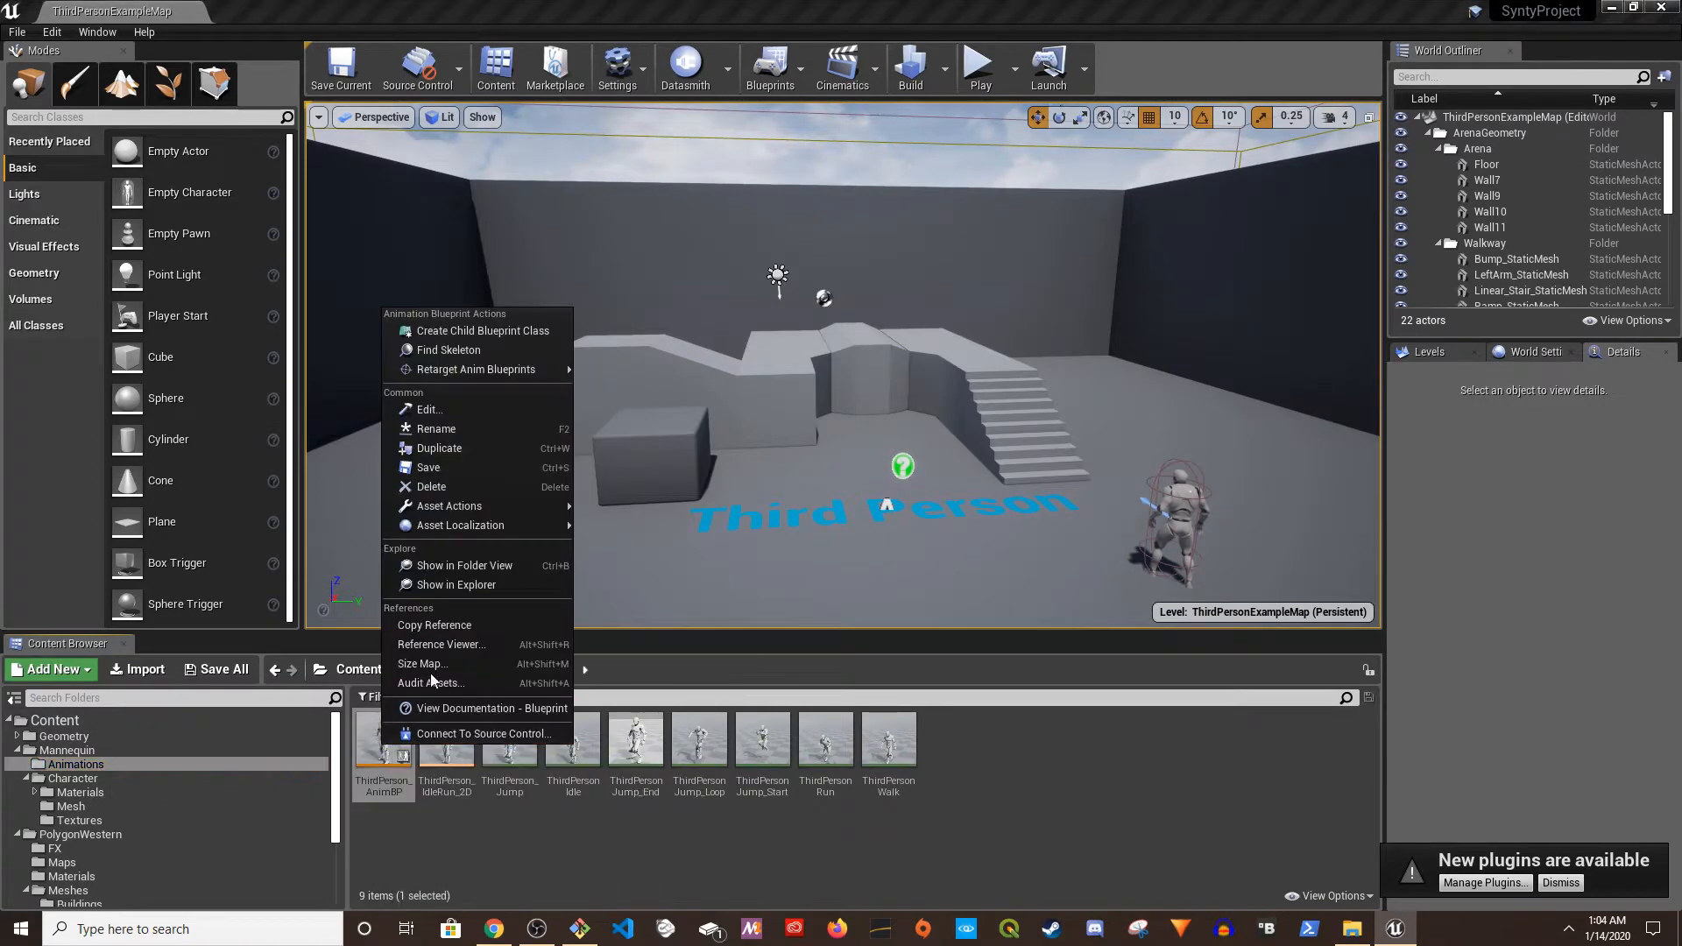
pyautogui.moveTo(532, 371)
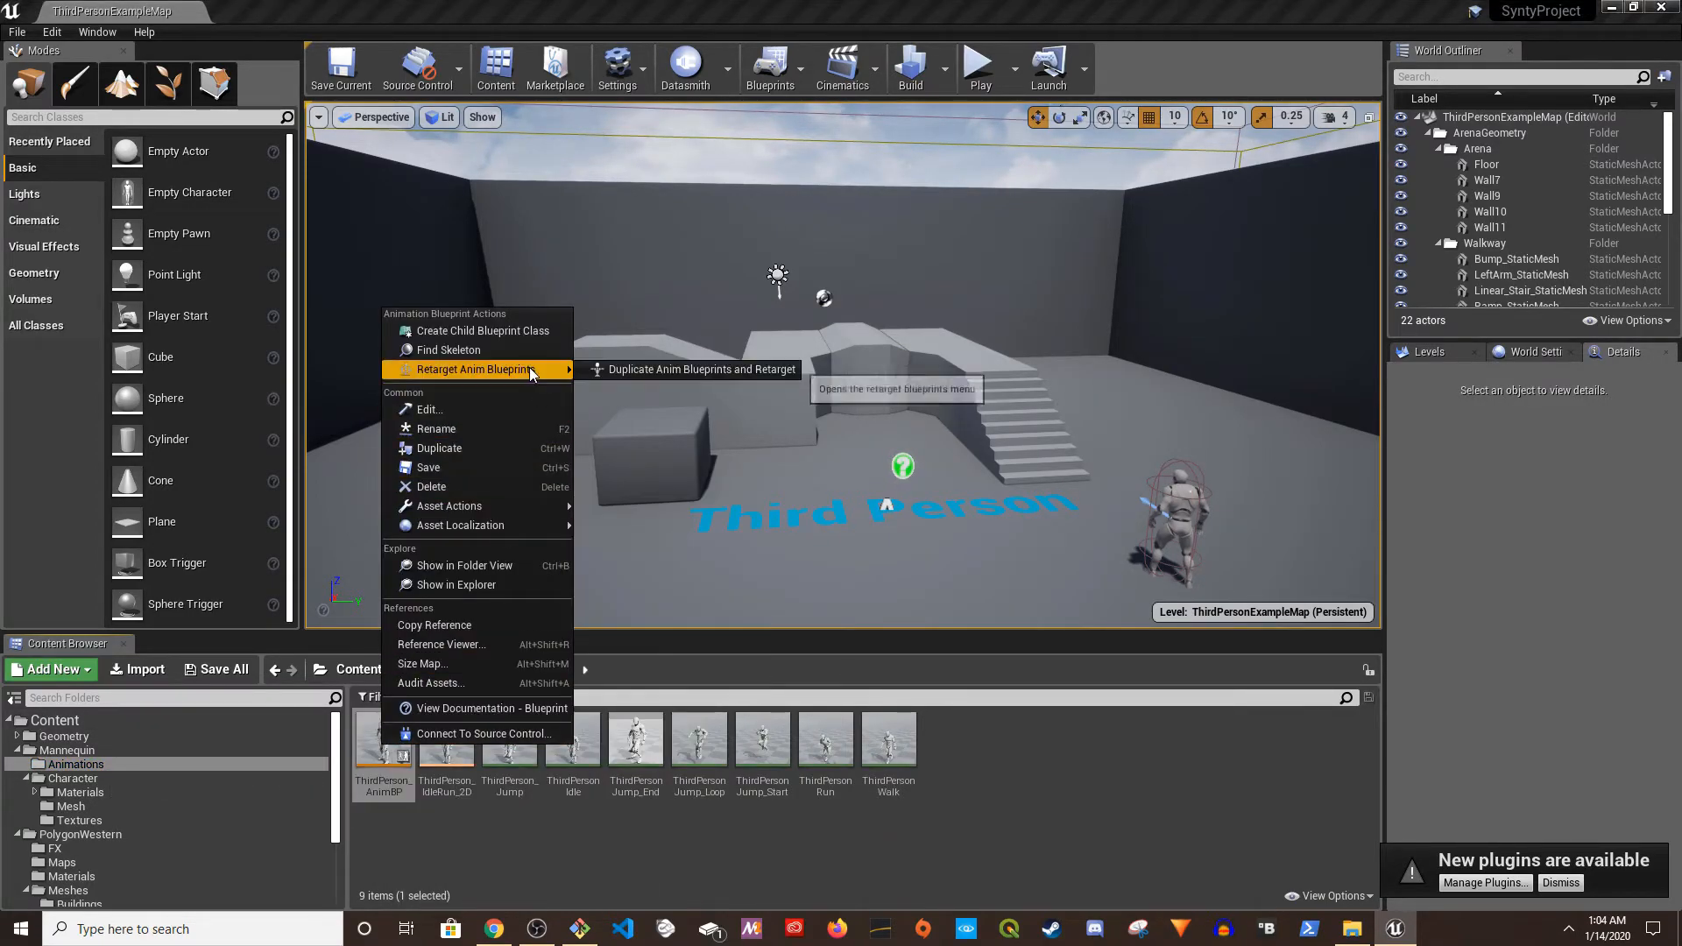
pyautogui.click(627, 371)
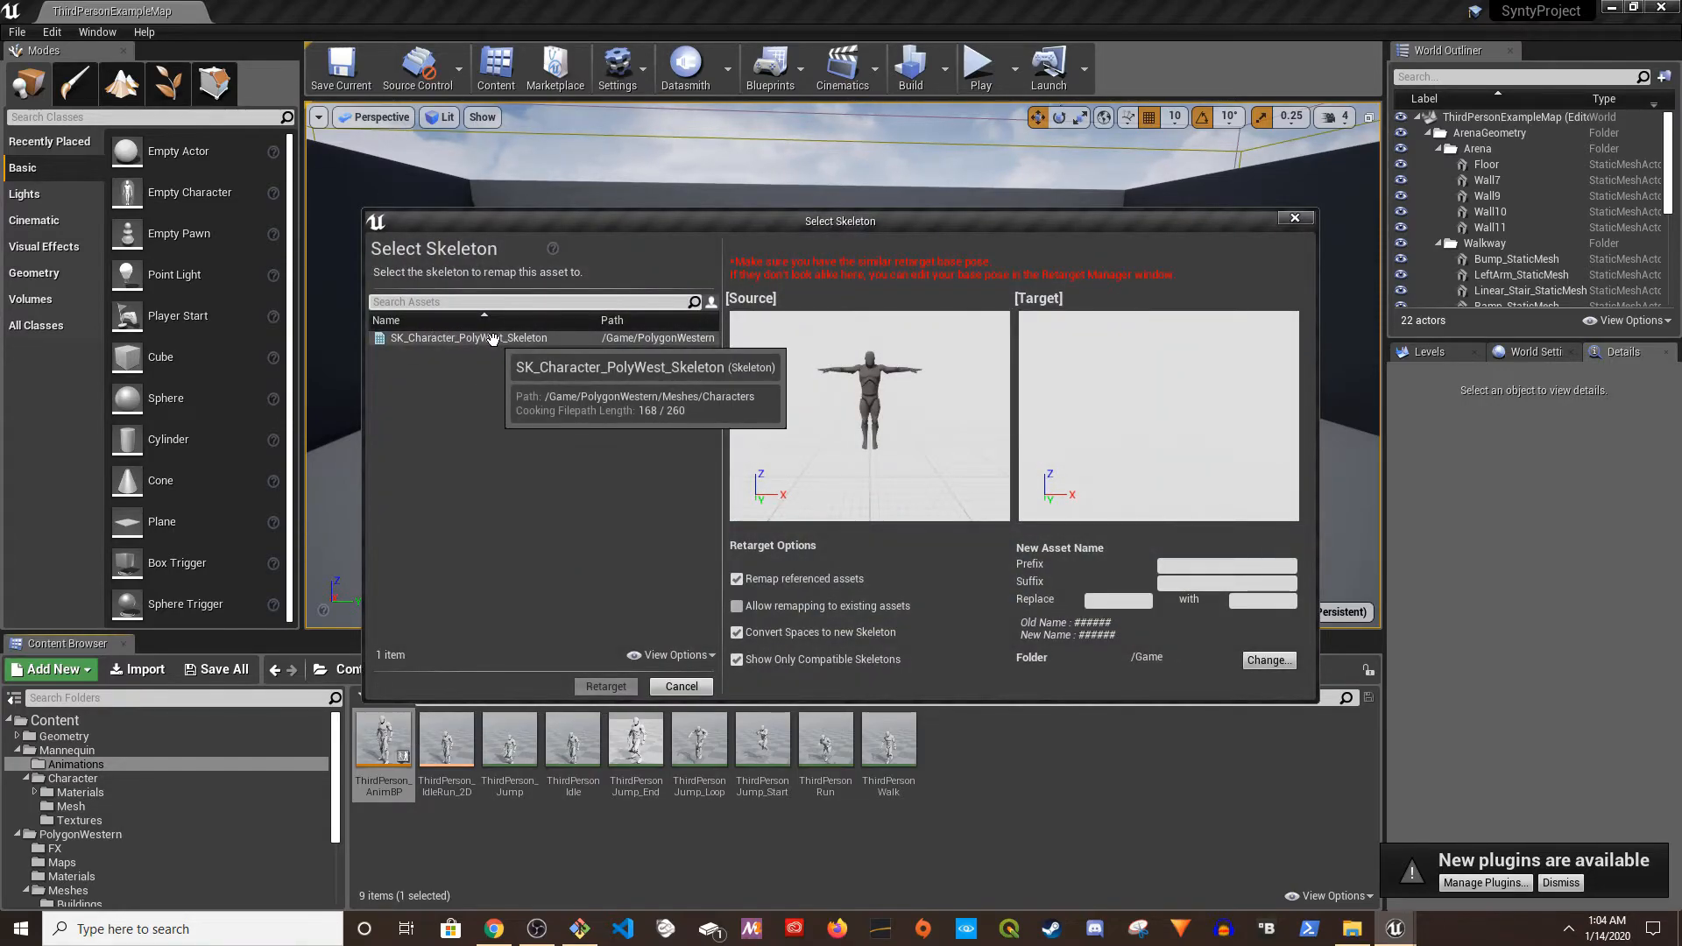
pyautogui.click(491, 339)
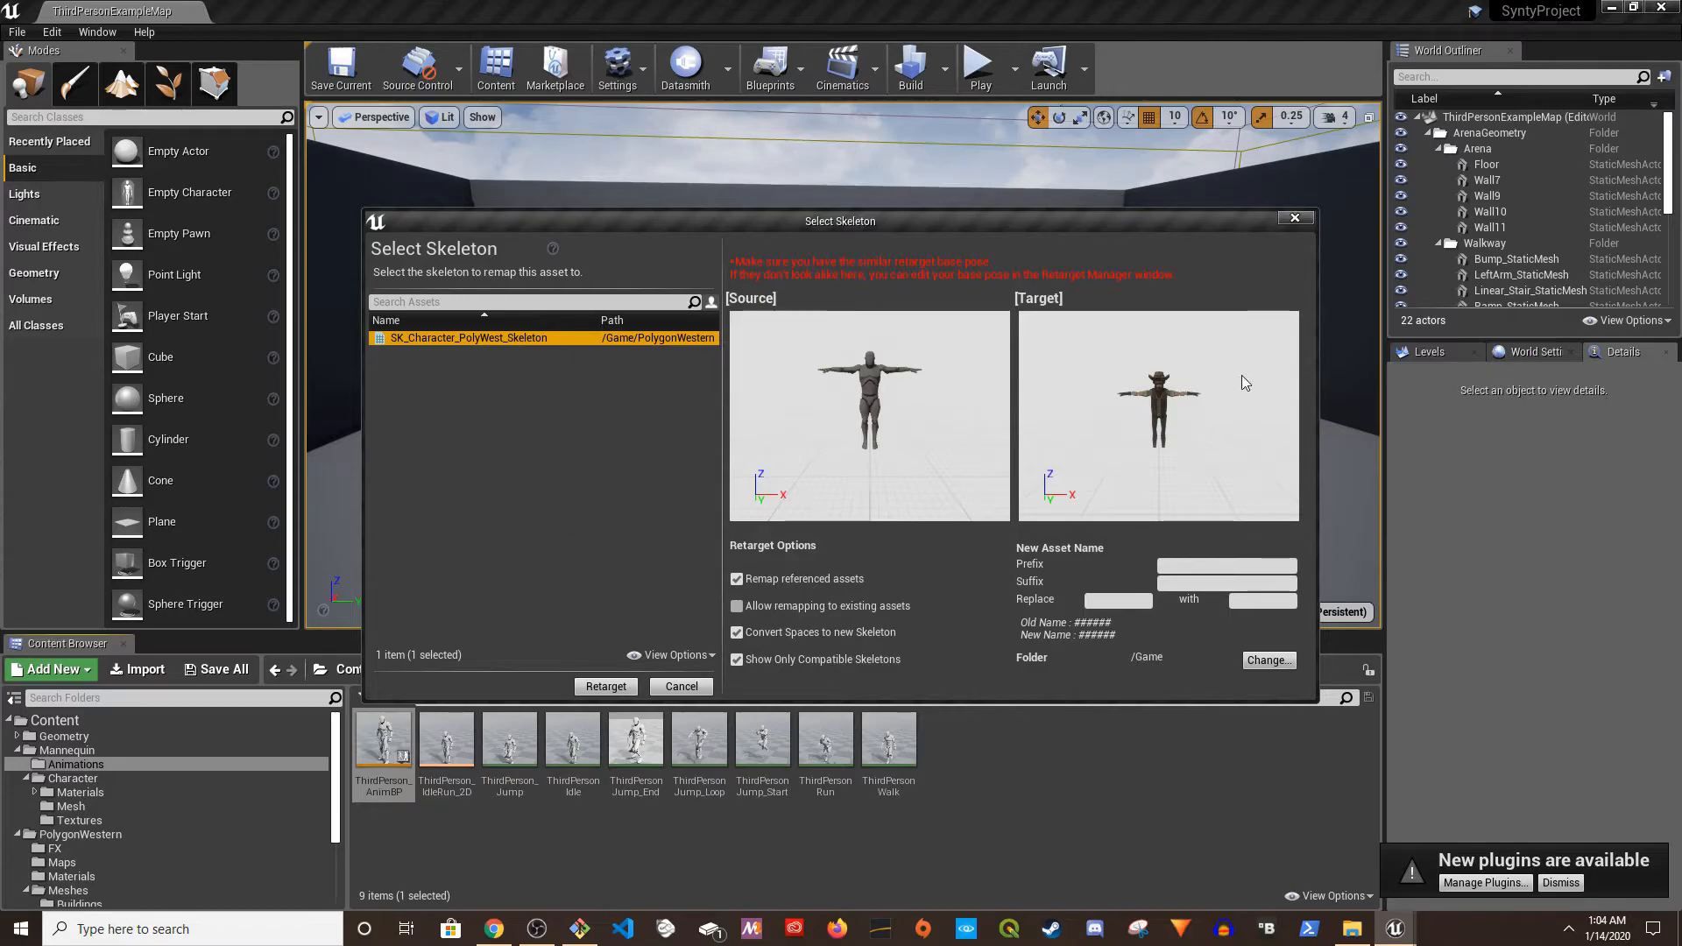
pyautogui.click(606, 686)
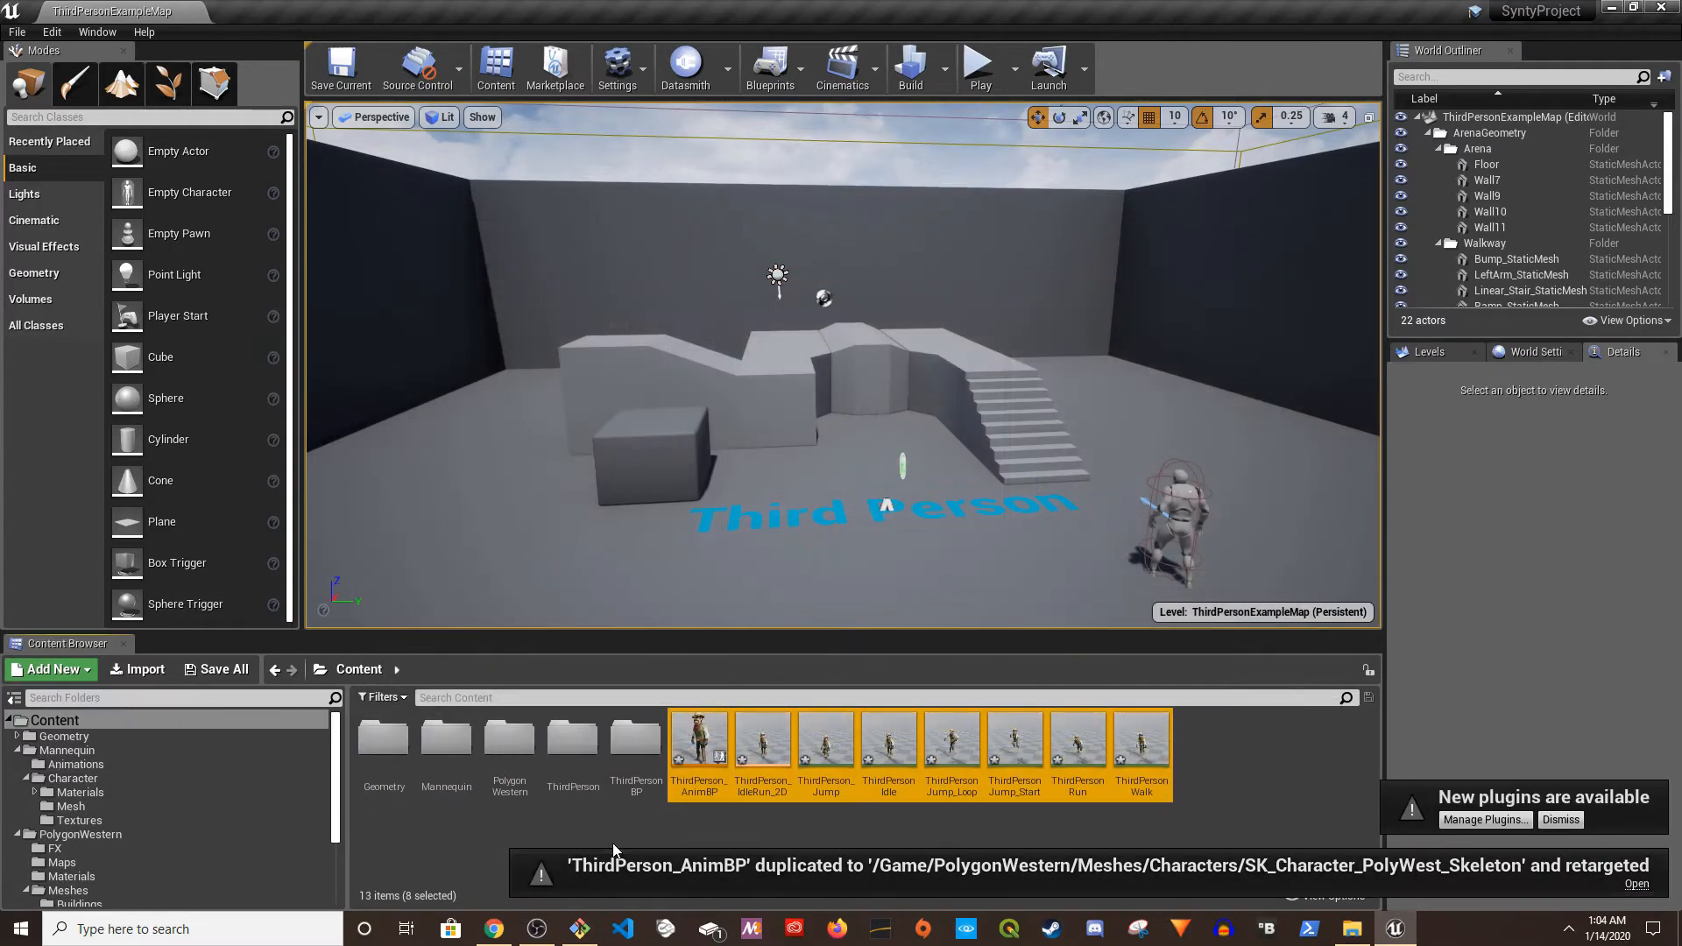
# - Preview the retargeted ThirdPersonIdle animation on the cowboy, close it, and save all modified content
pyautogui.click(607, 817)
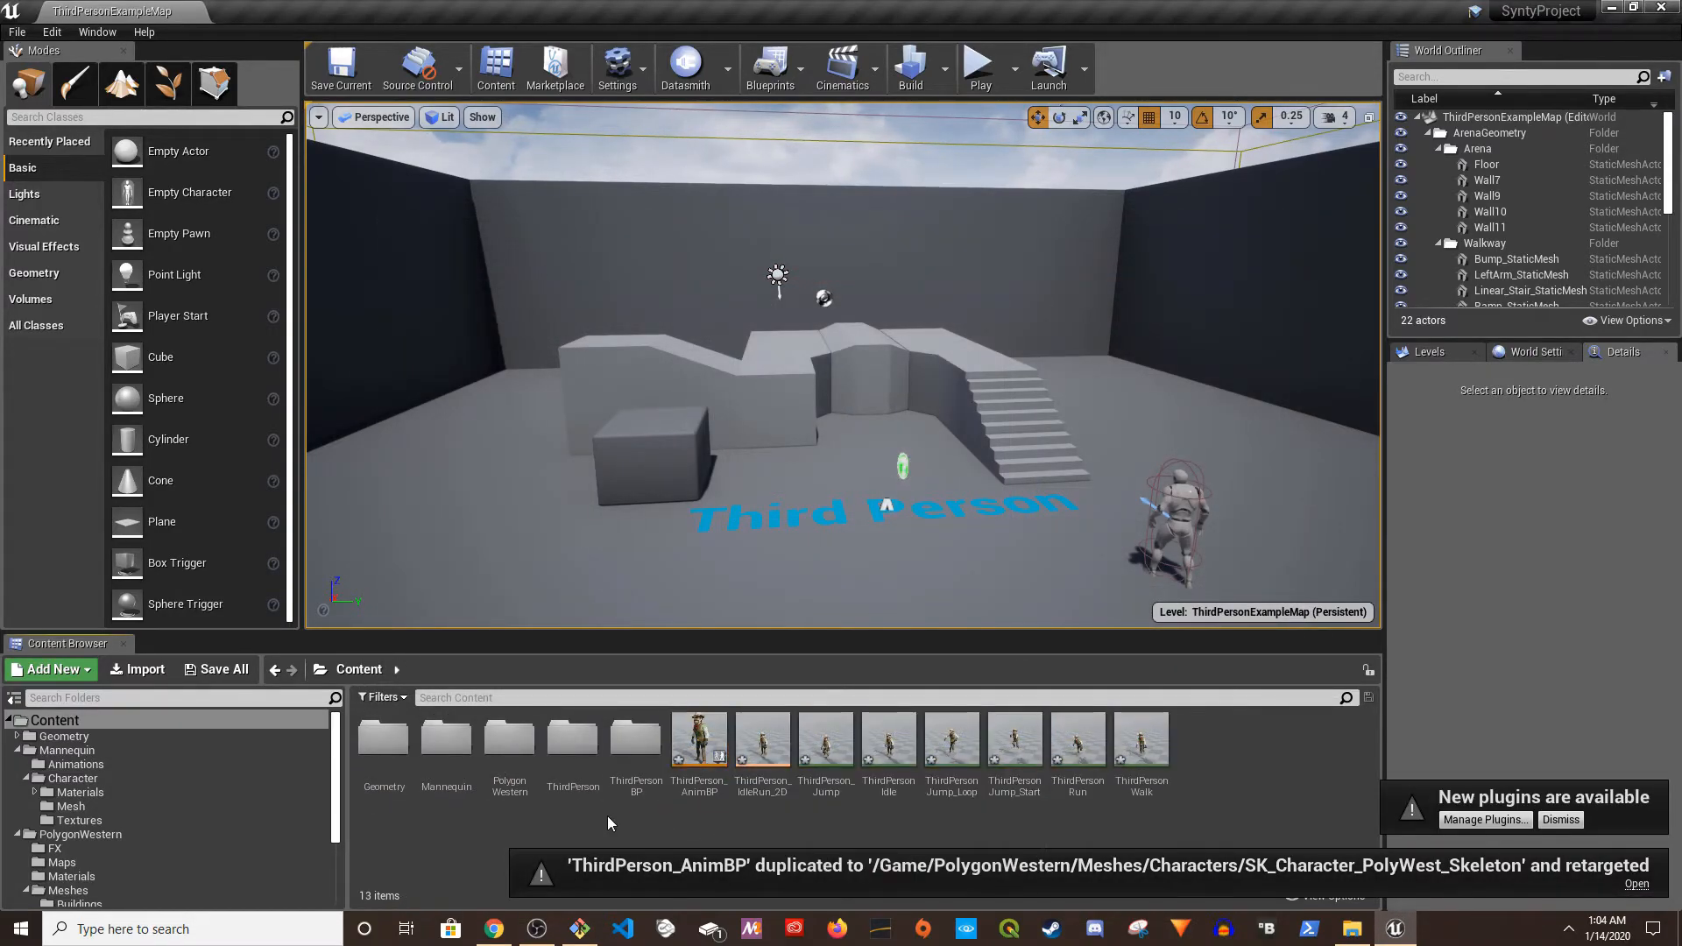
pyautogui.doubleClick(878, 751)
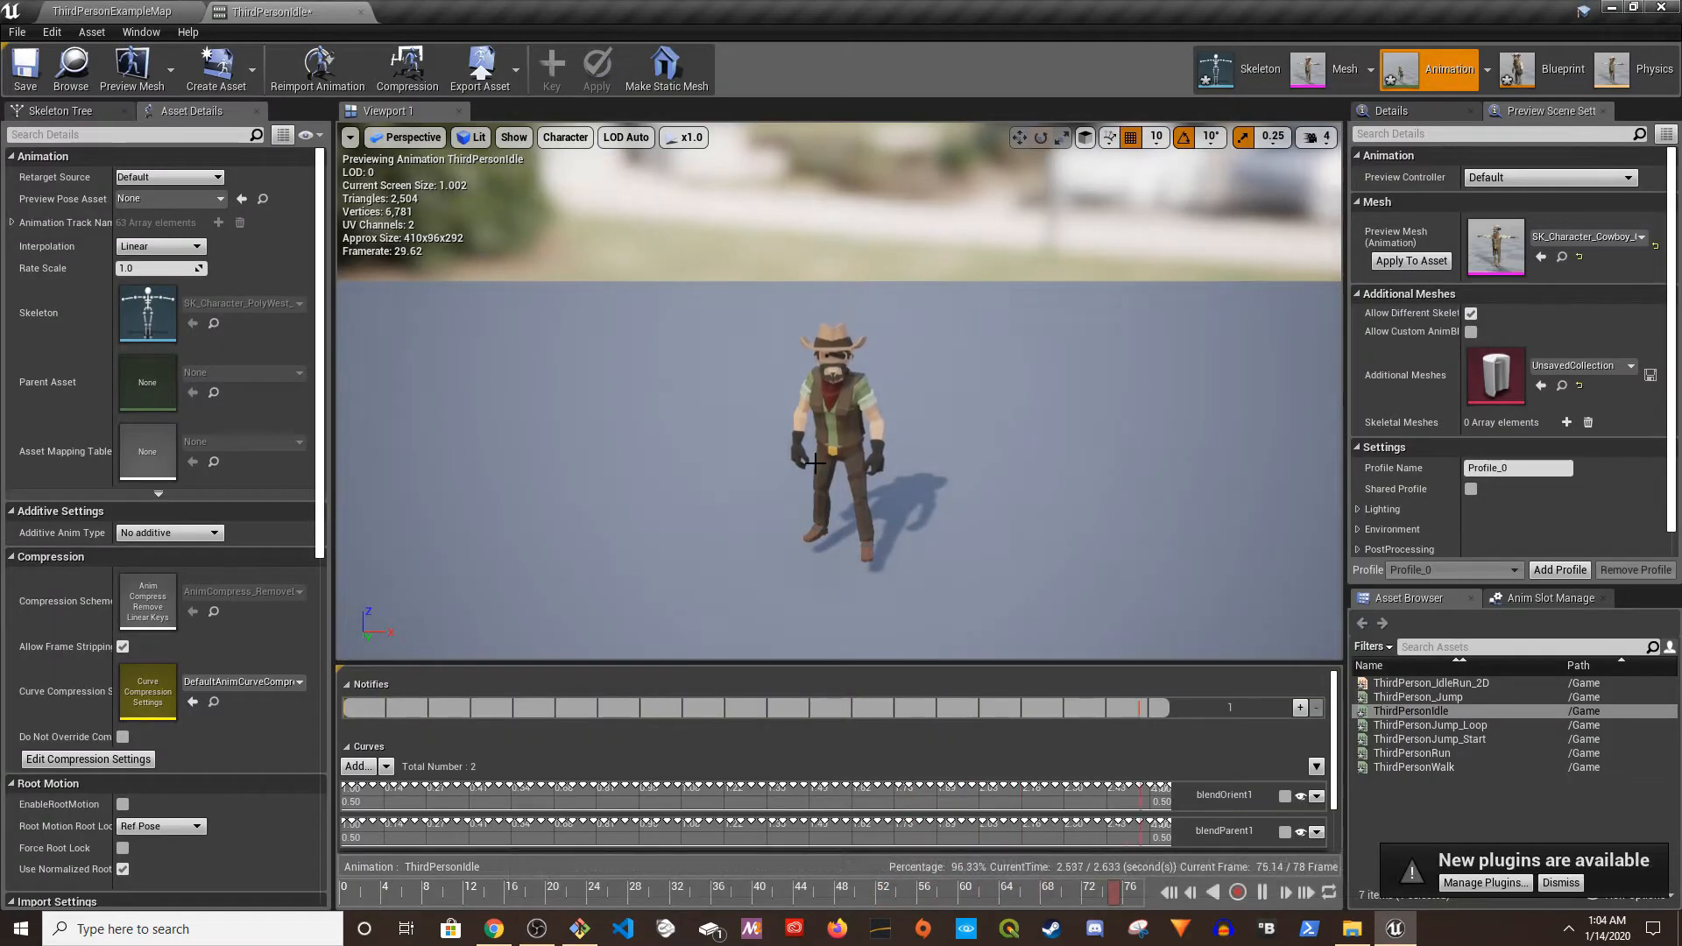
pyautogui.click(360, 11)
pyautogui.click(219, 669)
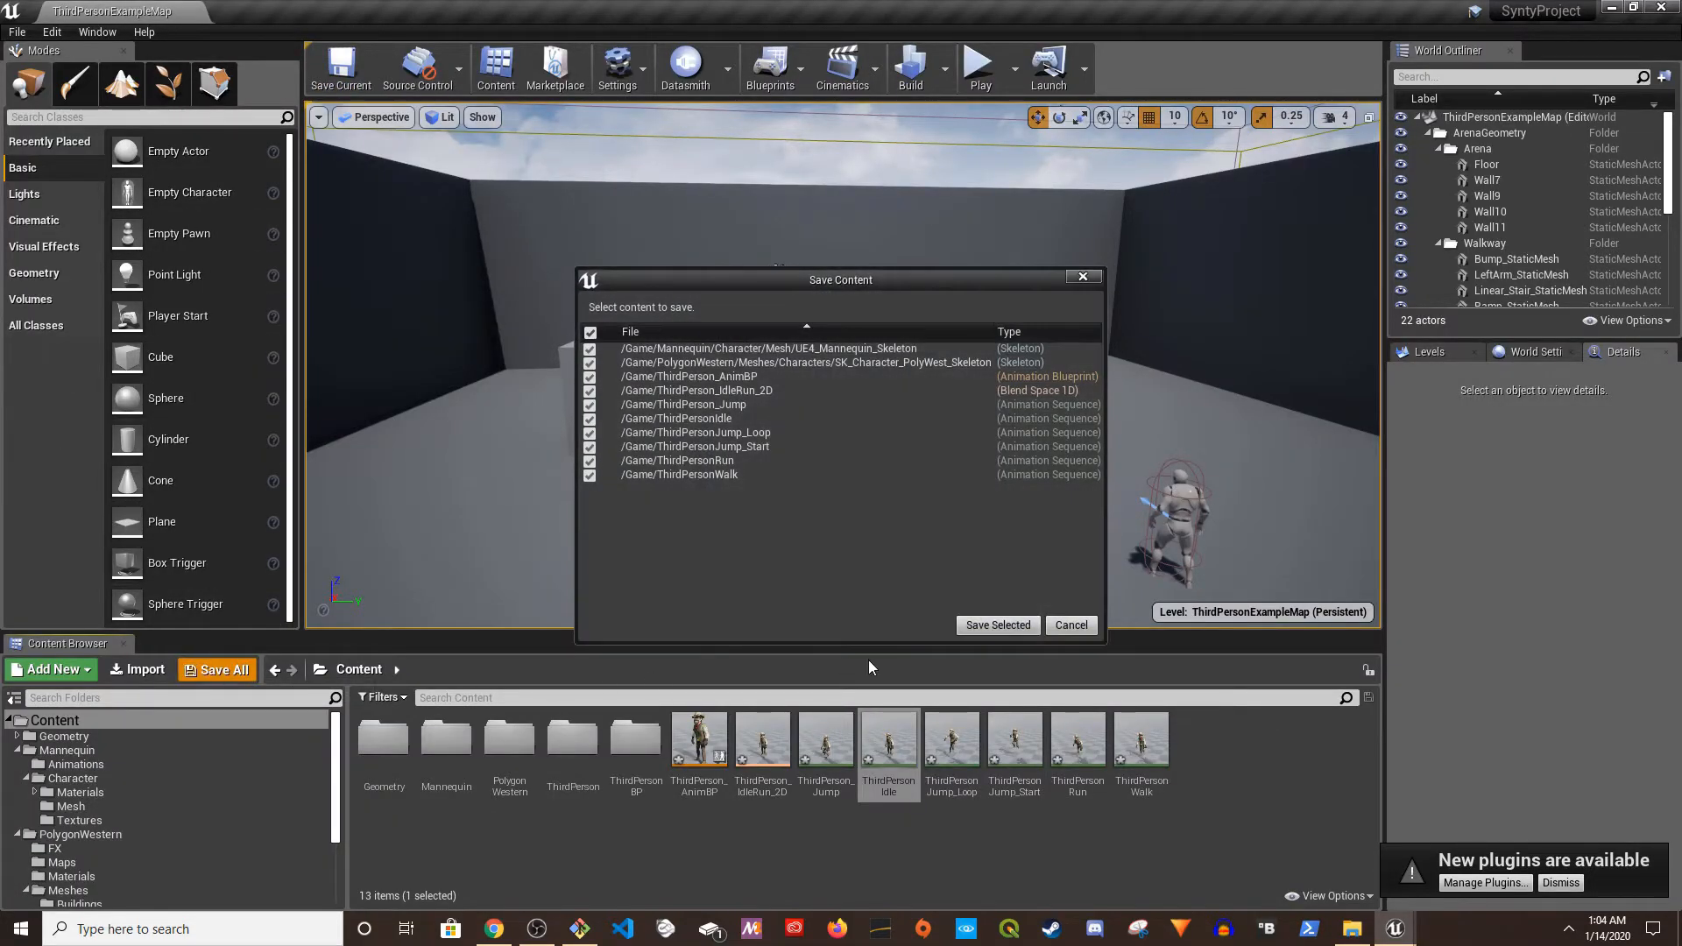
pyautogui.click(1006, 629)
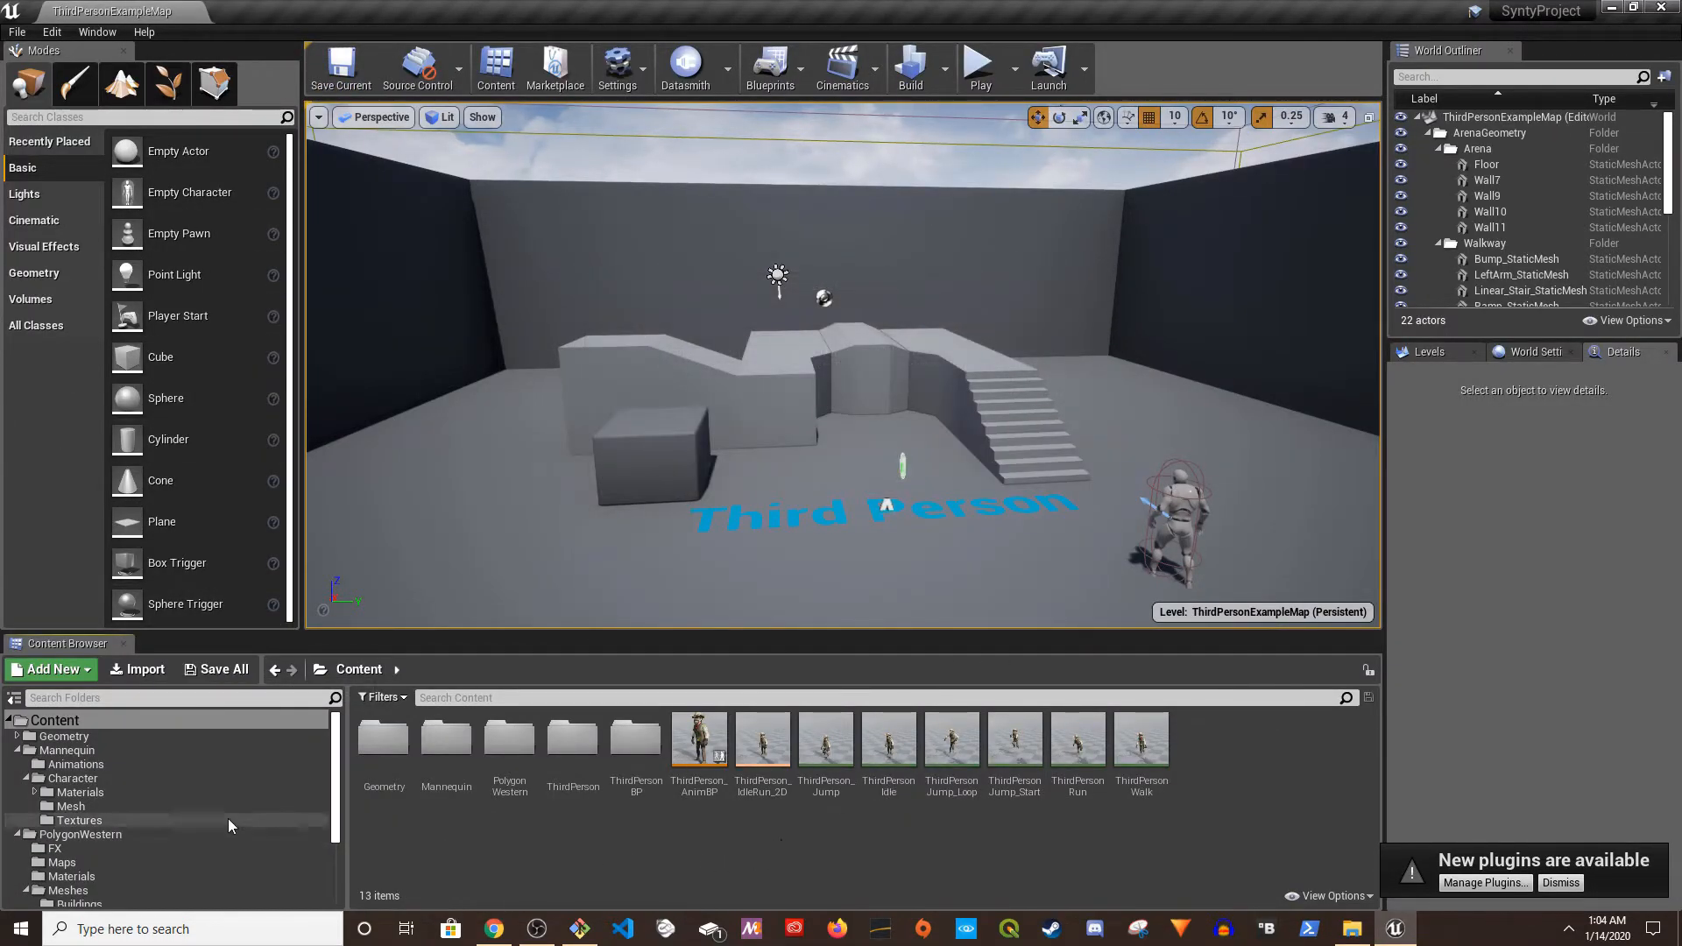
# - Open the ThirdPersonCharacter blueprint from the level and select its inherited Mesh component in the viewport view
pyautogui.click(1187, 513)
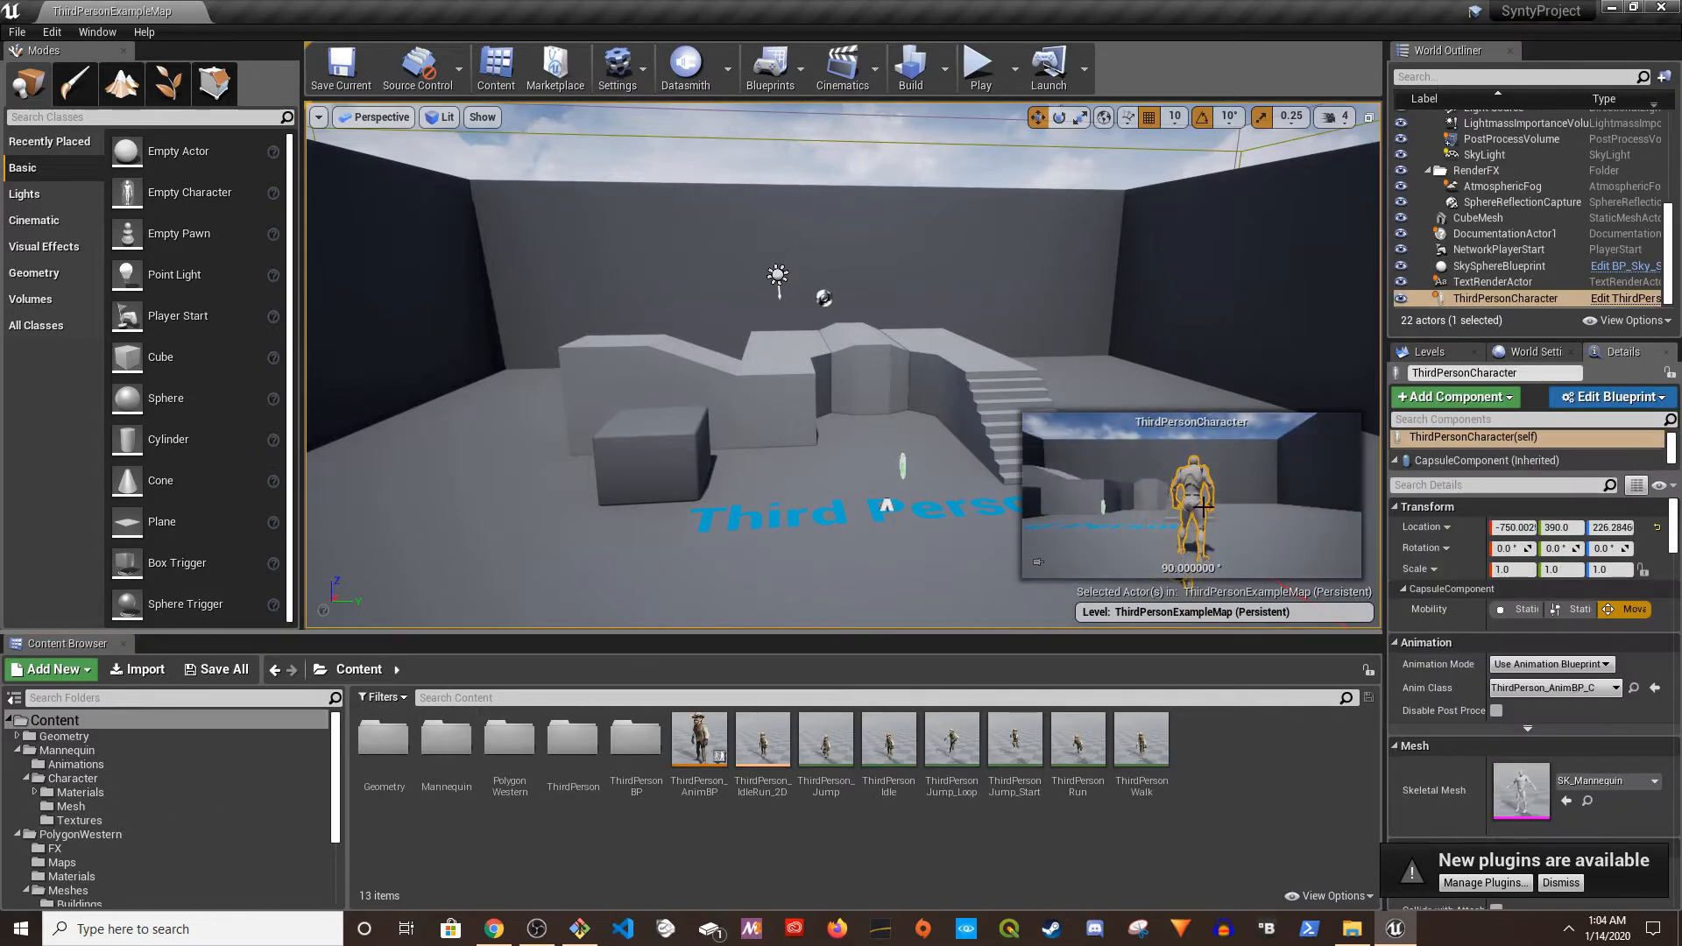
pyautogui.click(1637, 300)
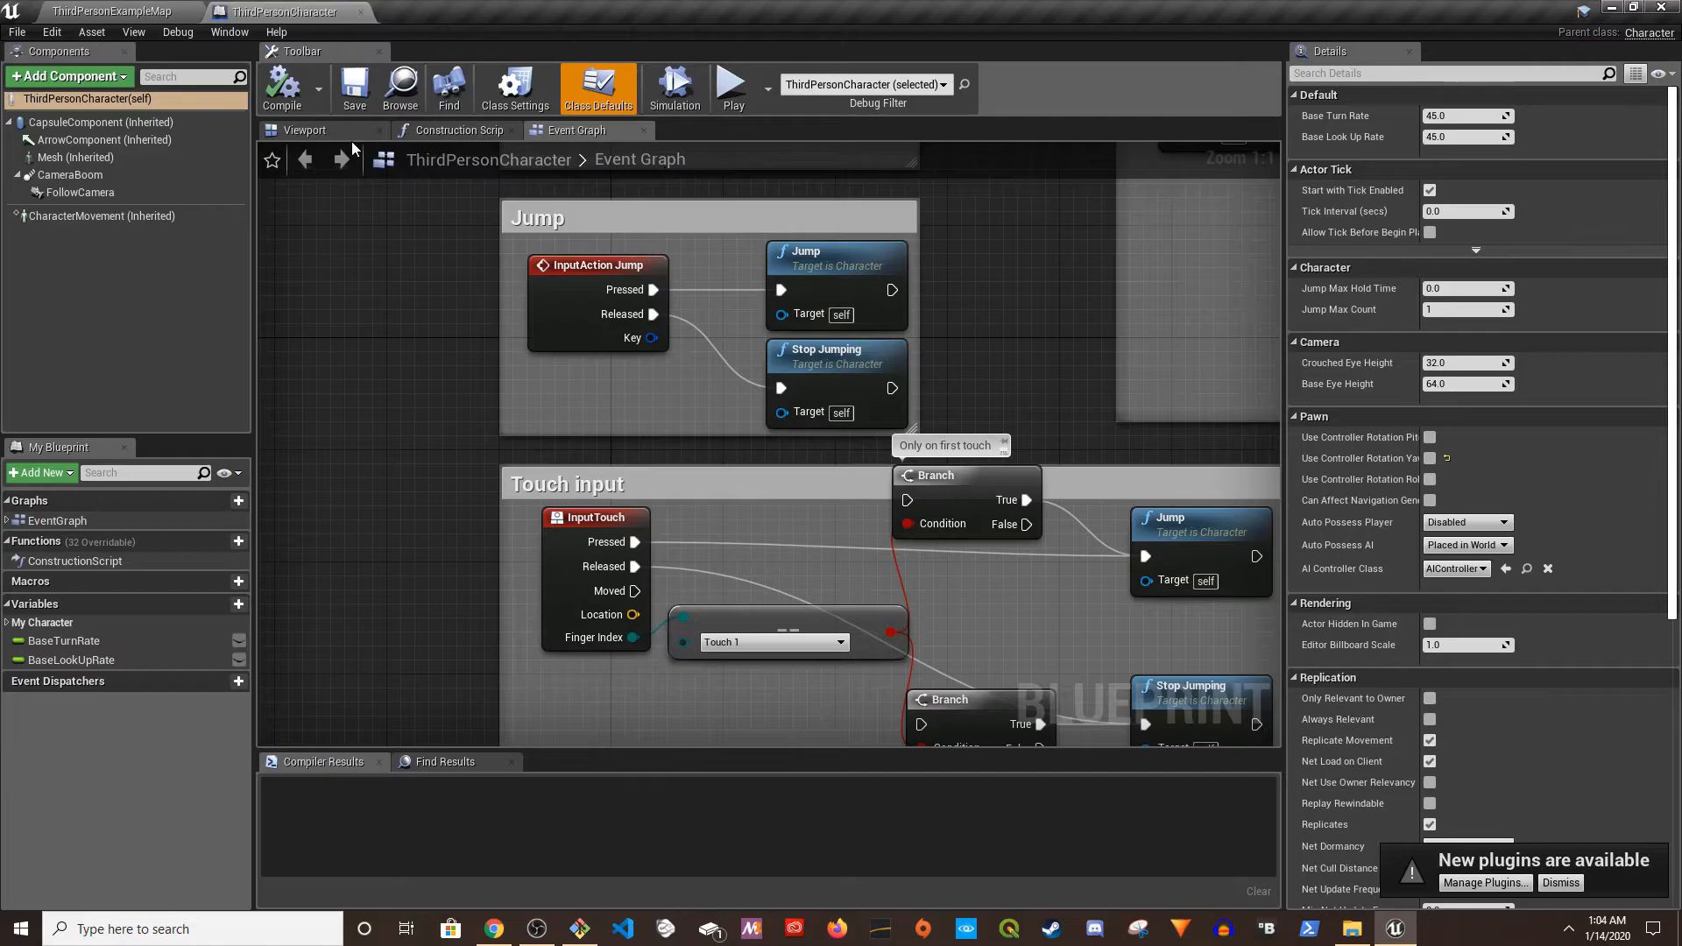
pyautogui.click(346, 130)
pyautogui.click(75, 157)
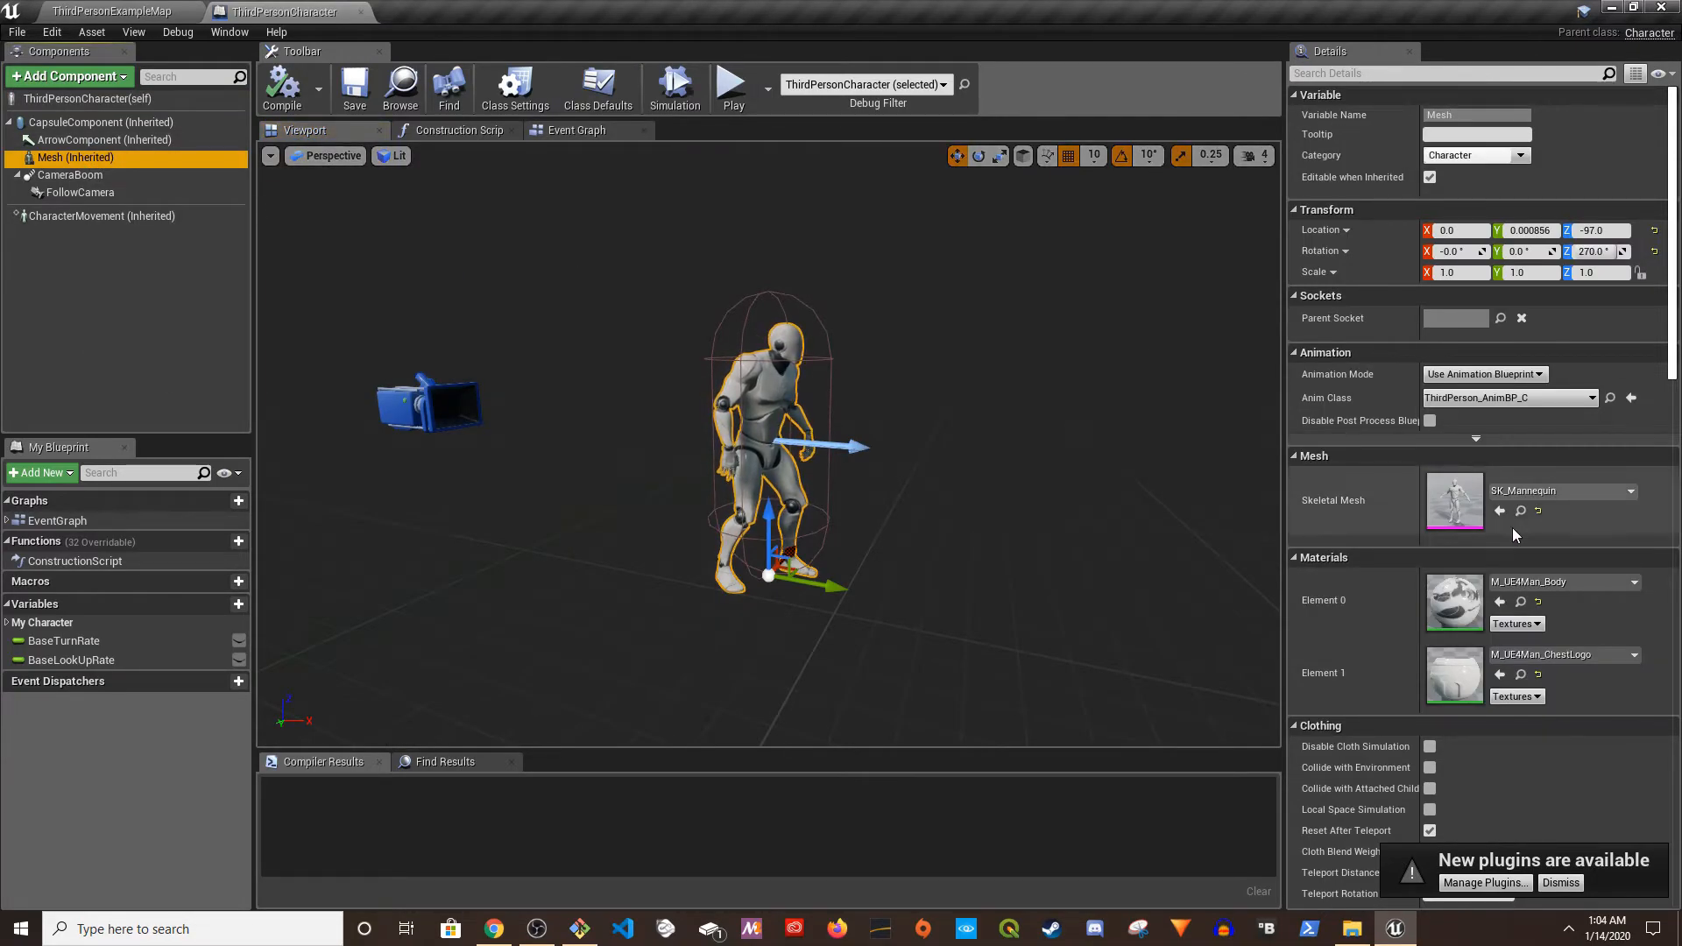
pyautogui.click(148, 10)
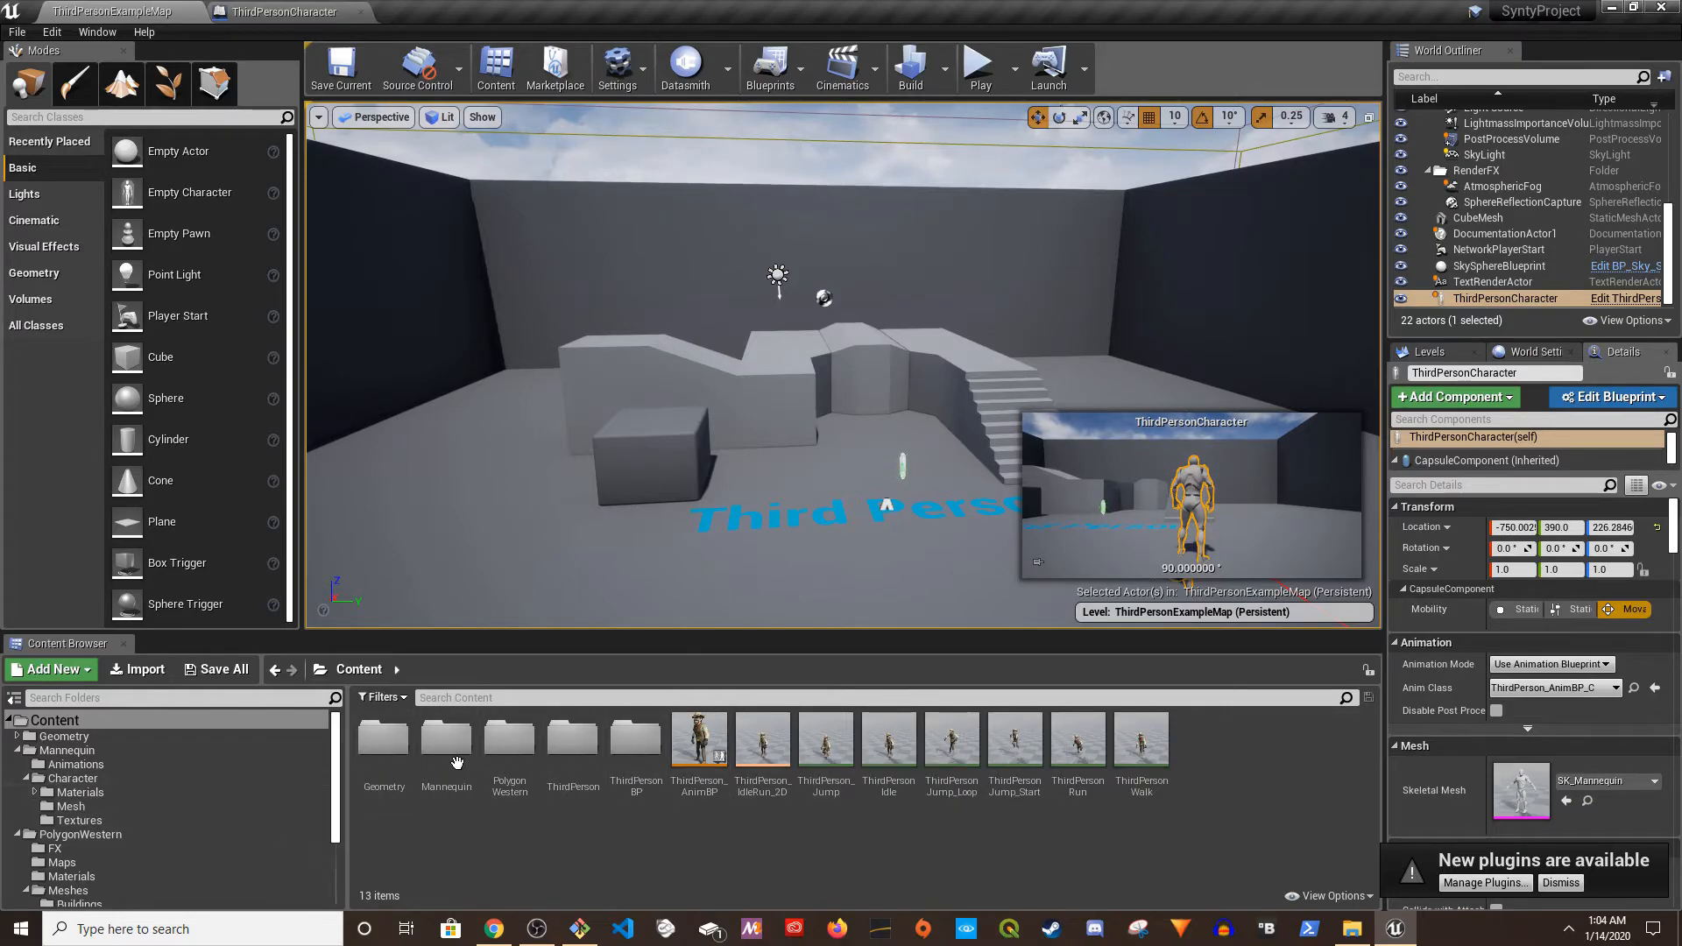
pyautogui.click(317, 10)
pyautogui.click(147, 11)
pyautogui.click(705, 738)
pyautogui.click(284, 11)
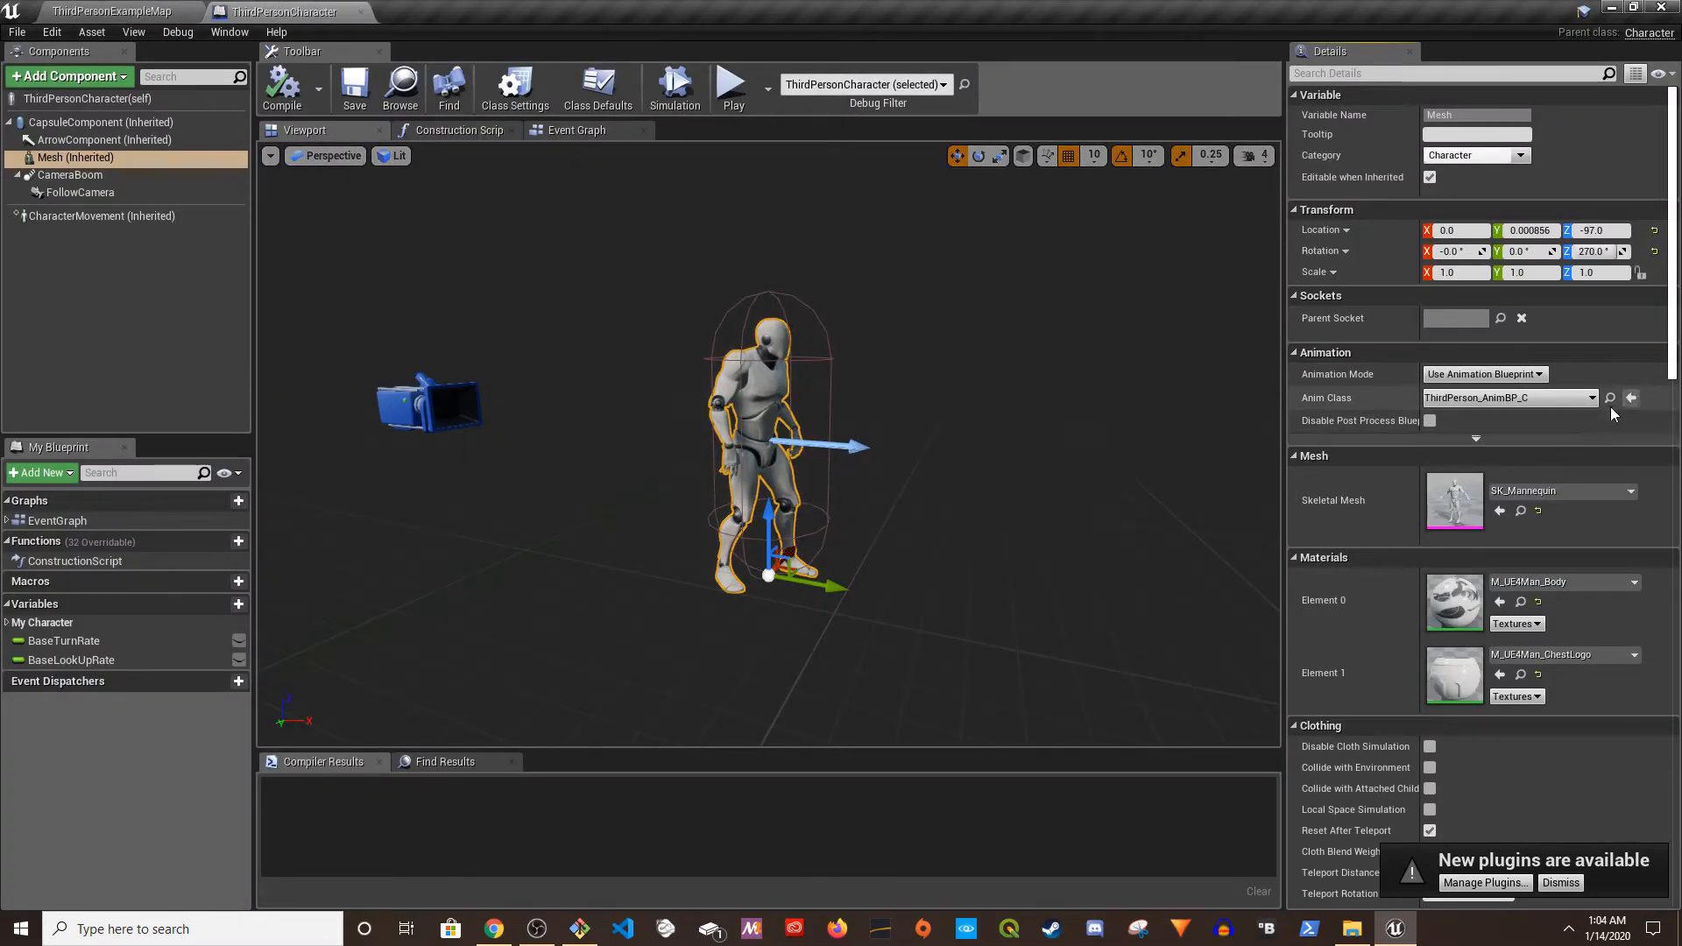
# - Return to the level editor and open PolygonWestern's Meshes/Characters folder in the project content
pyautogui.click(145, 12)
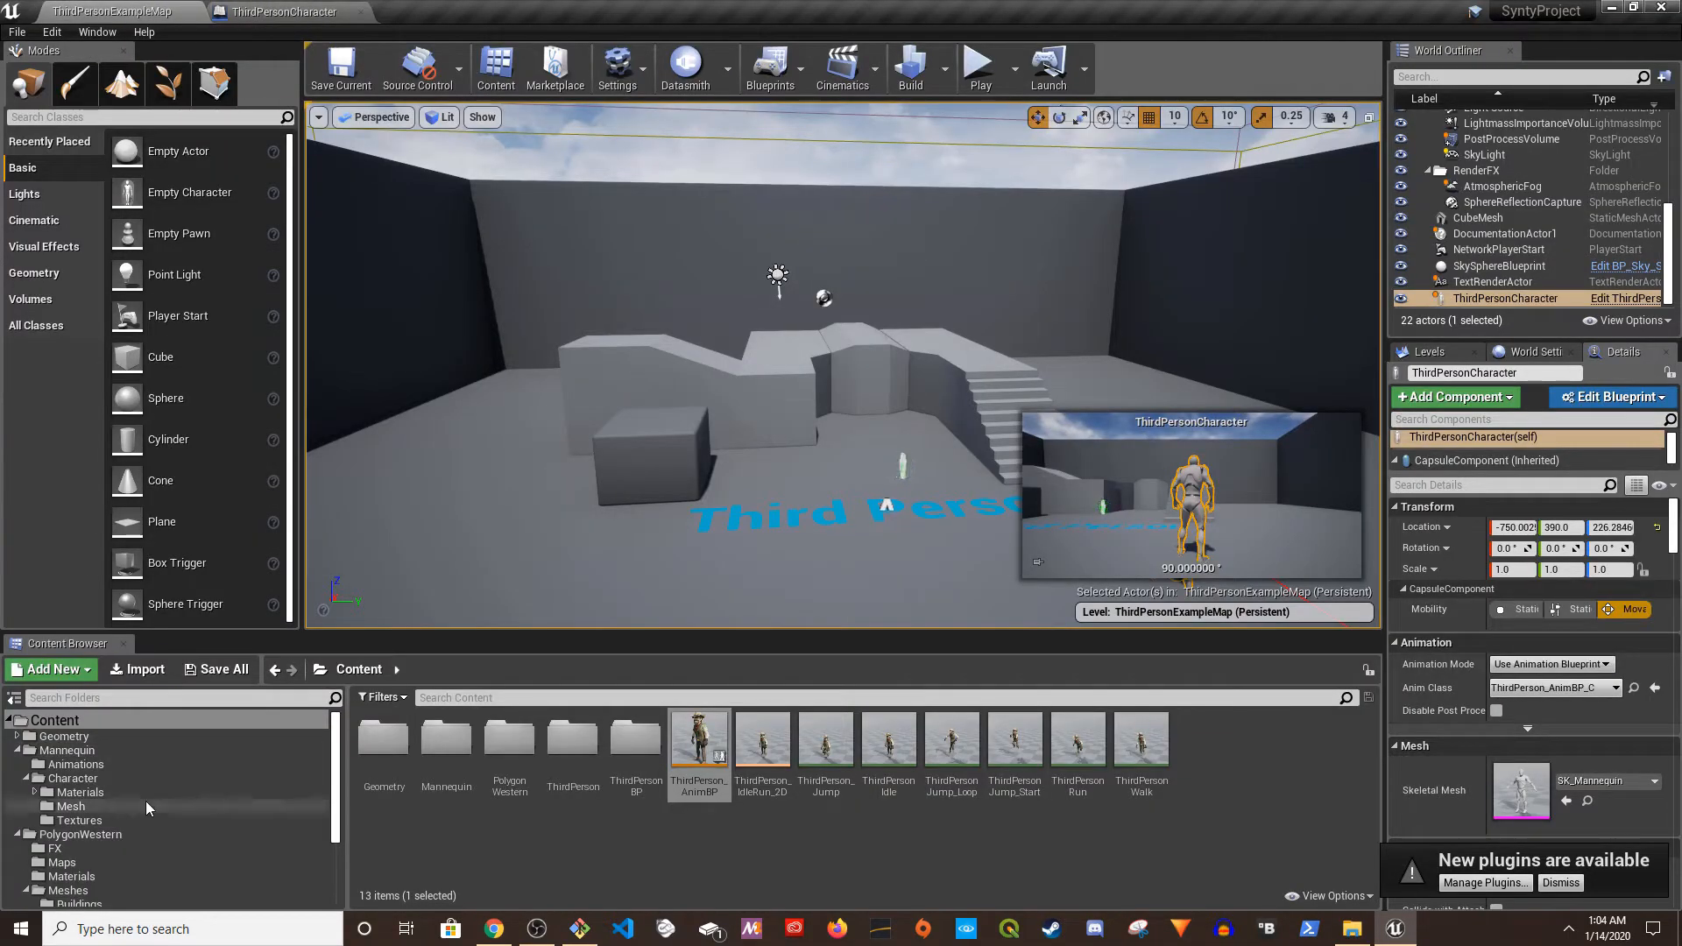
pyautogui.scroll(-2, 148, 803)
pyautogui.scroll(-2, 145, 833)
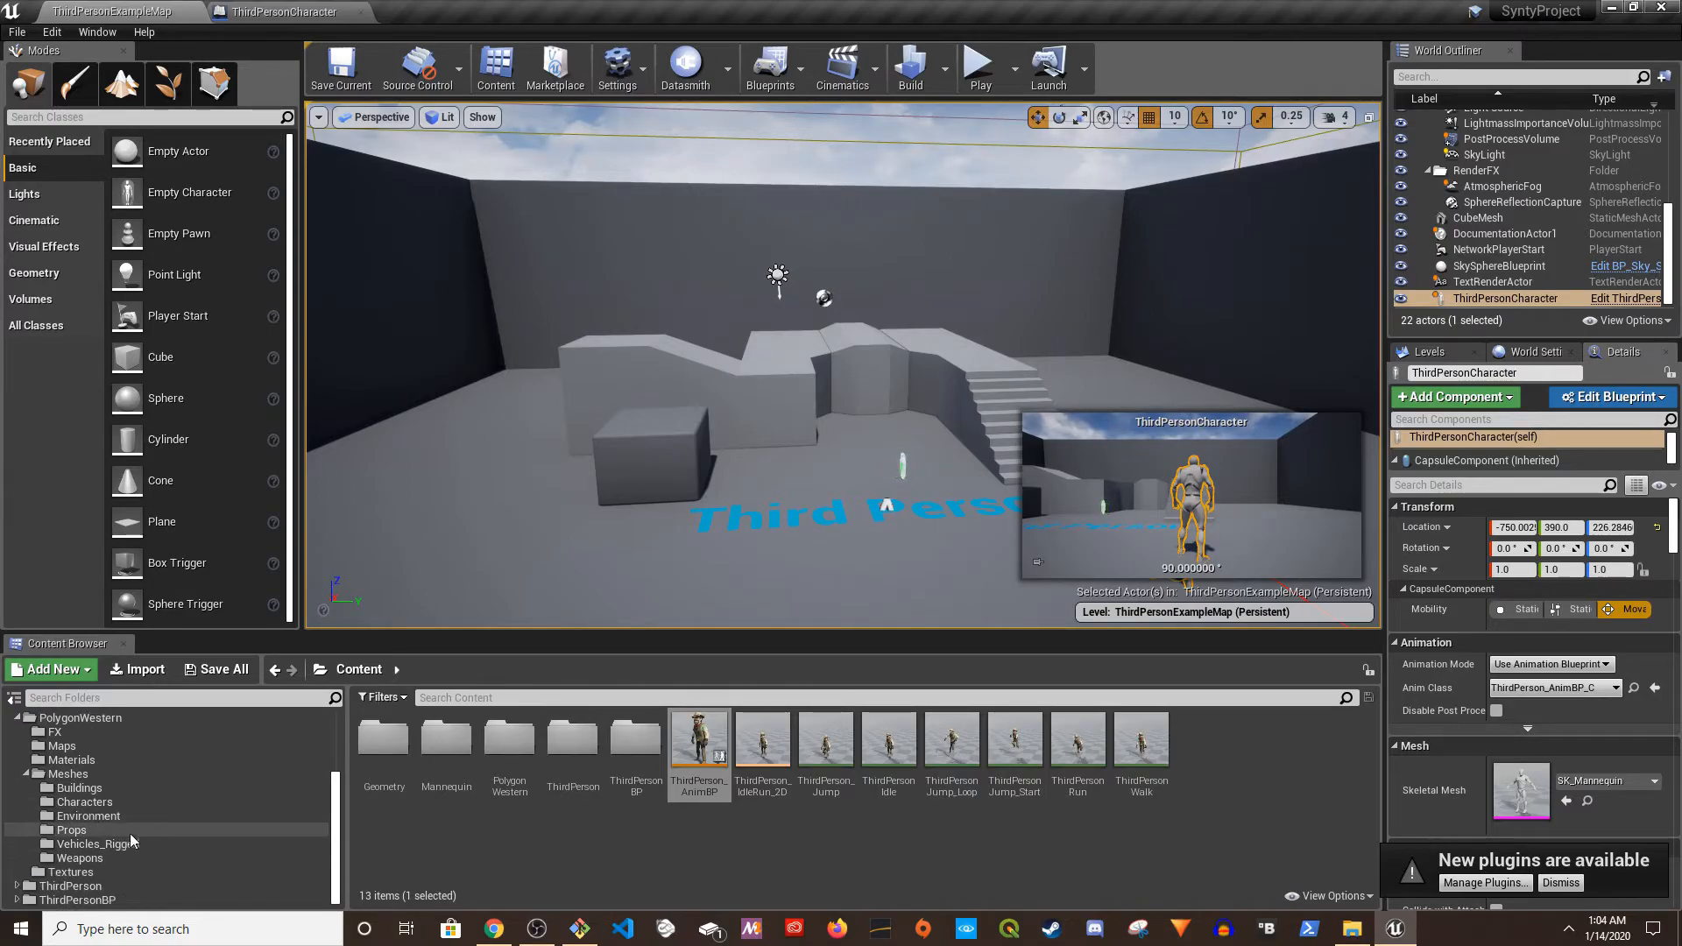
pyautogui.click(85, 802)
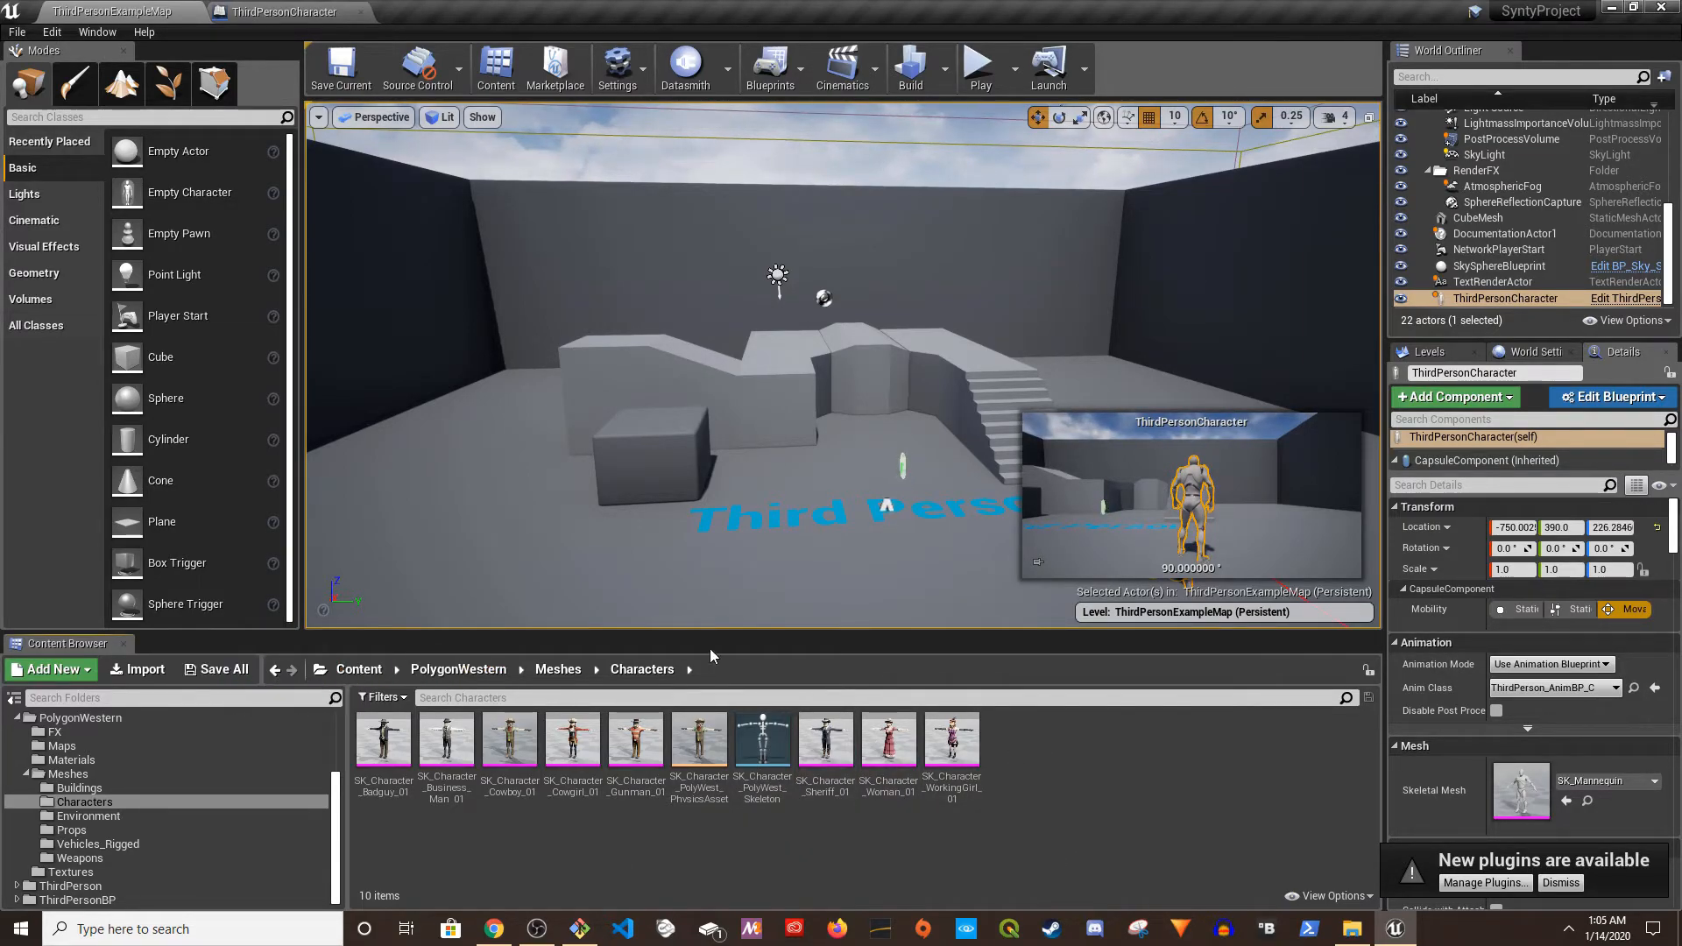
# - Import Cowboy_02 from the 3D Objects folder as a skeletal mesh using SK_Character_PolyWest_Skeleton, and dismiss the import log
pyautogui.click(1352, 934)
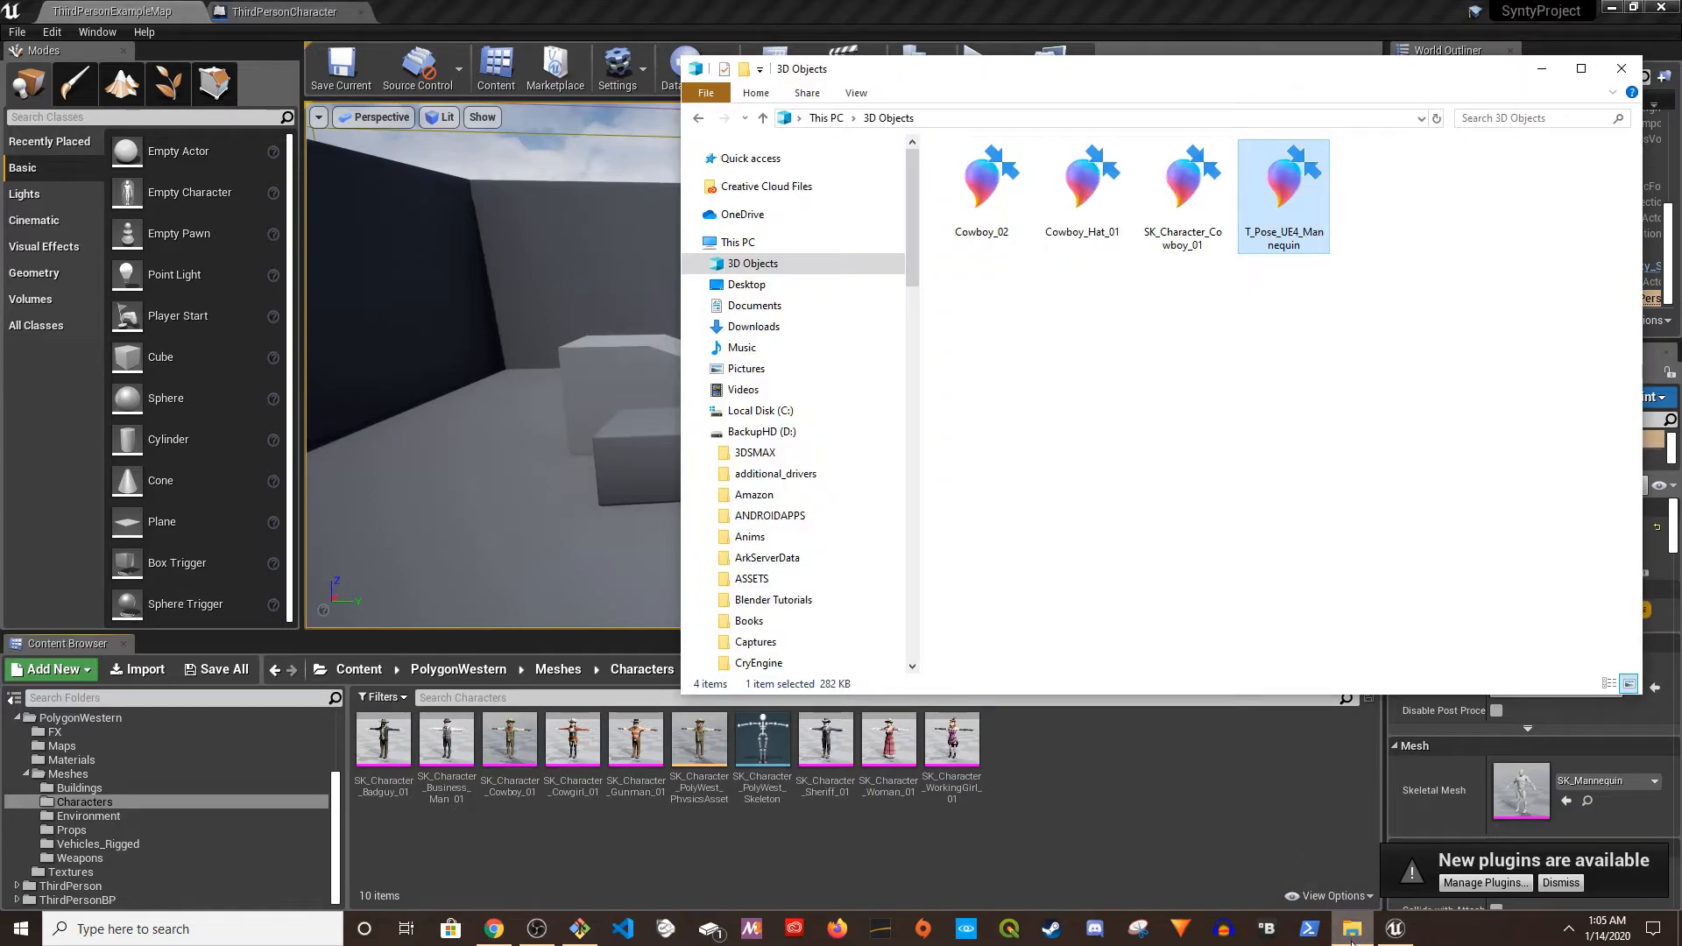
pyautogui.click(1182, 441)
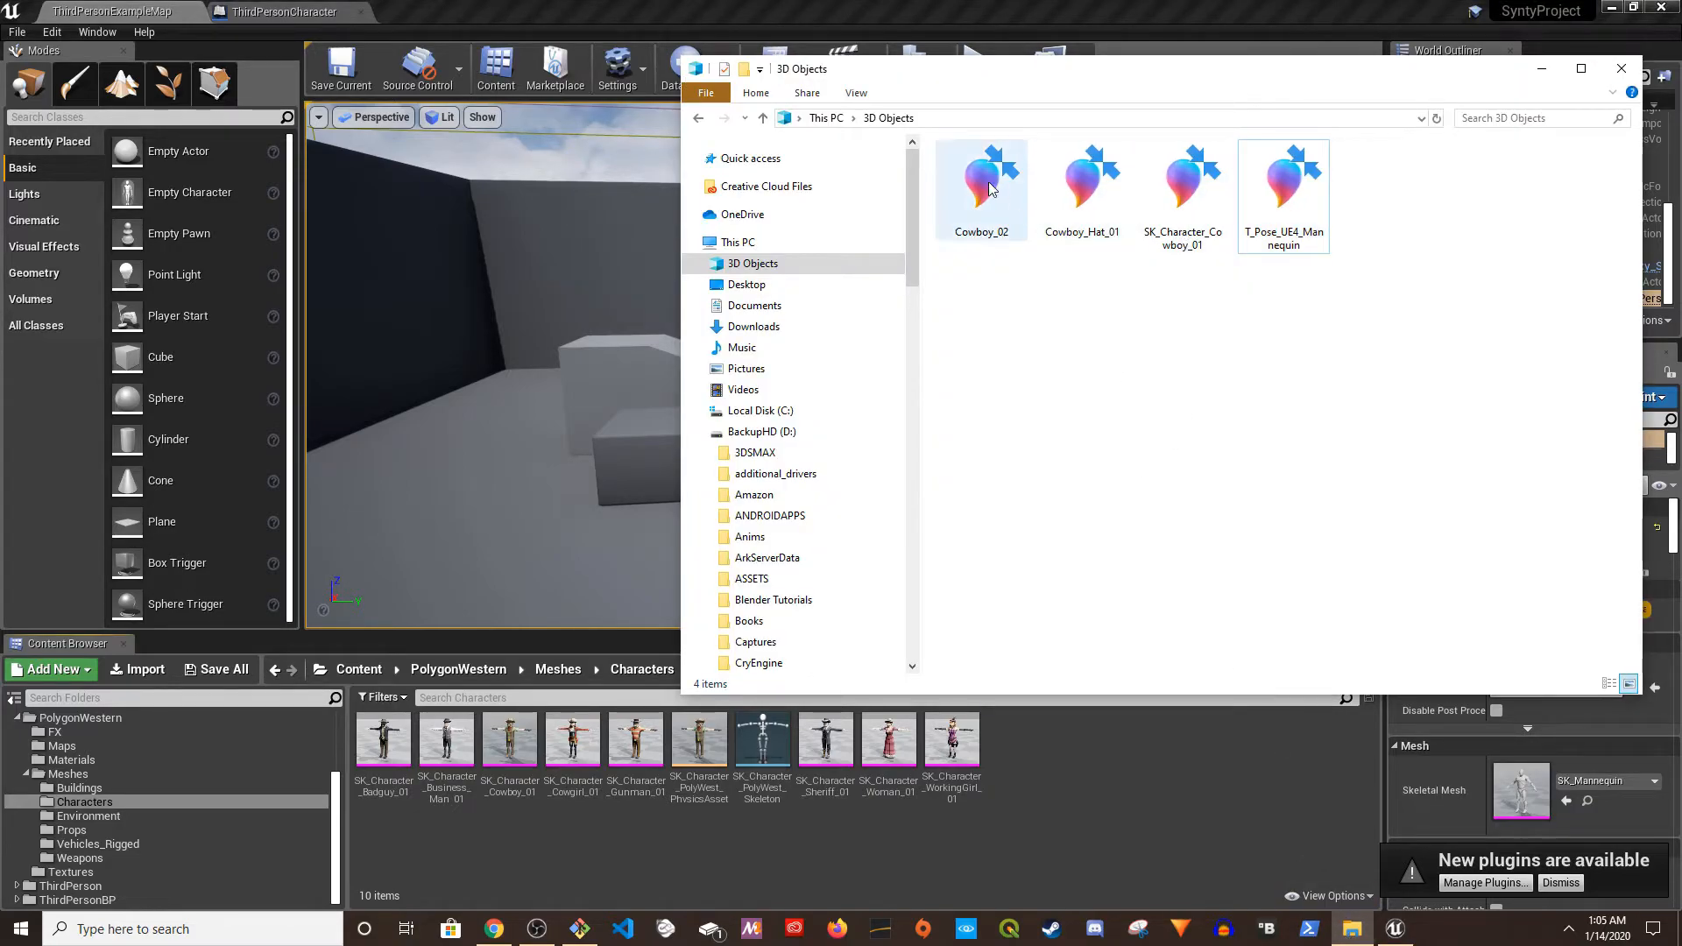
pyautogui.moveTo(989, 189); pyautogui.dragTo(1062, 619)
pyautogui.moveTo(1076, 795); pyautogui.dragTo(1077, 797)
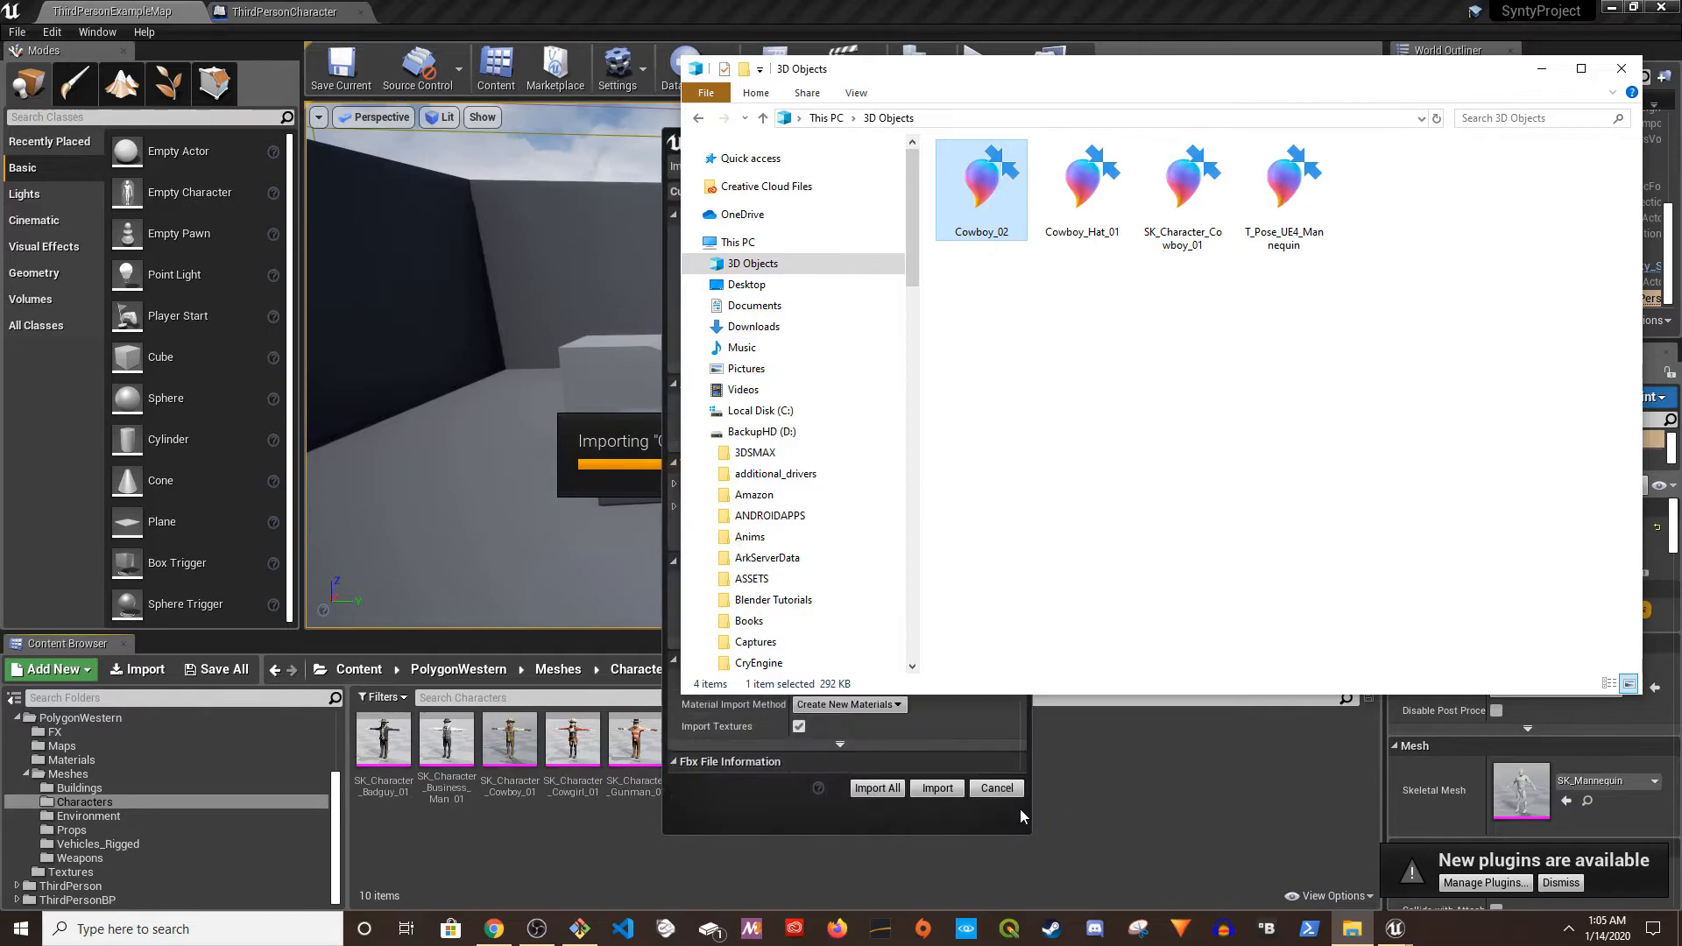
pyautogui.click(965, 813)
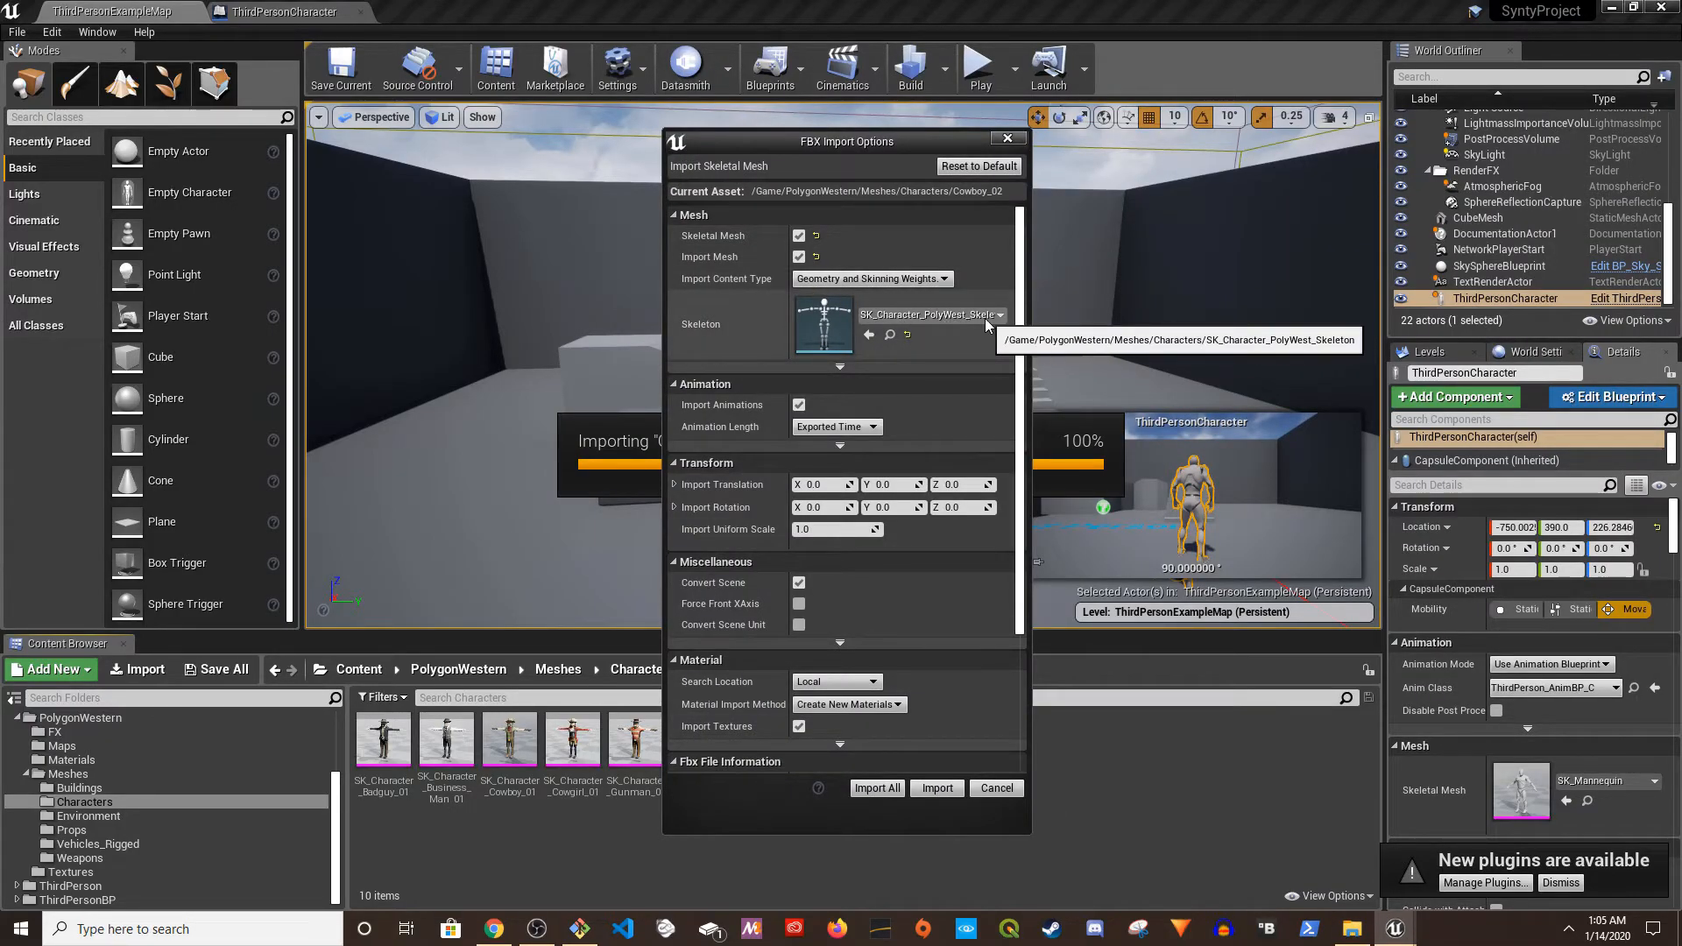
pyautogui.click(945, 791)
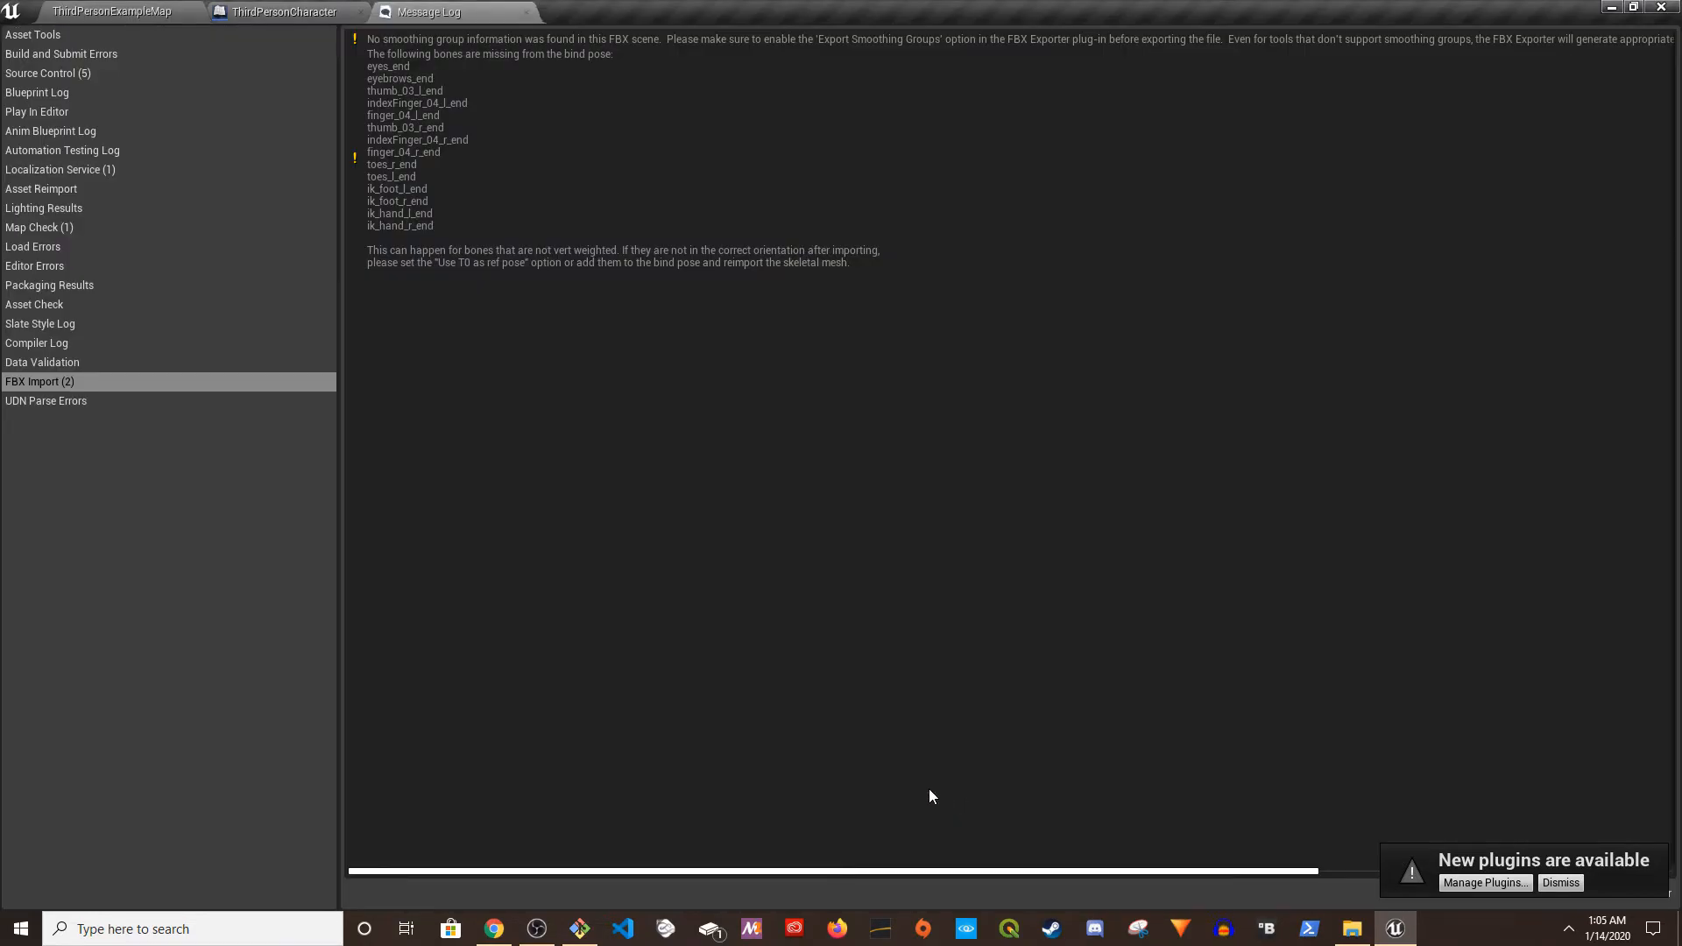
pyautogui.click(526, 12)
pyautogui.click(112, 11)
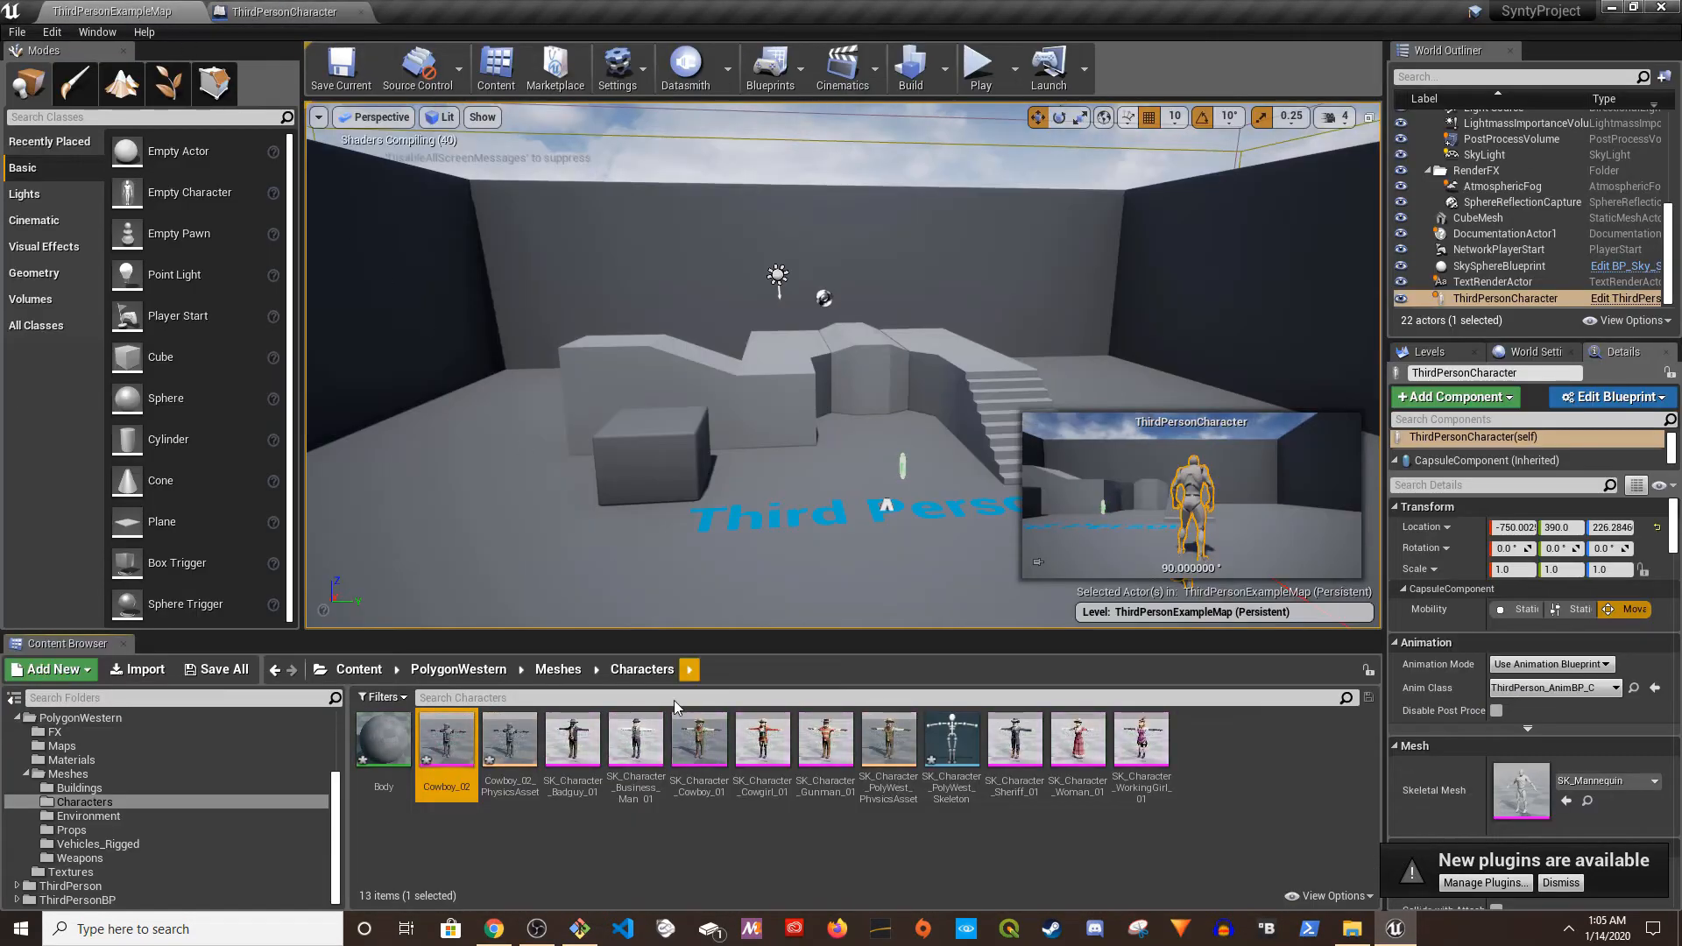
# - Import Cowboy_Hat_01 from the 3D Objects folder as a skeletal mesh on SK_Character_PolyWest_Skeleton, and dismiss the import log
pyautogui.click(1353, 931)
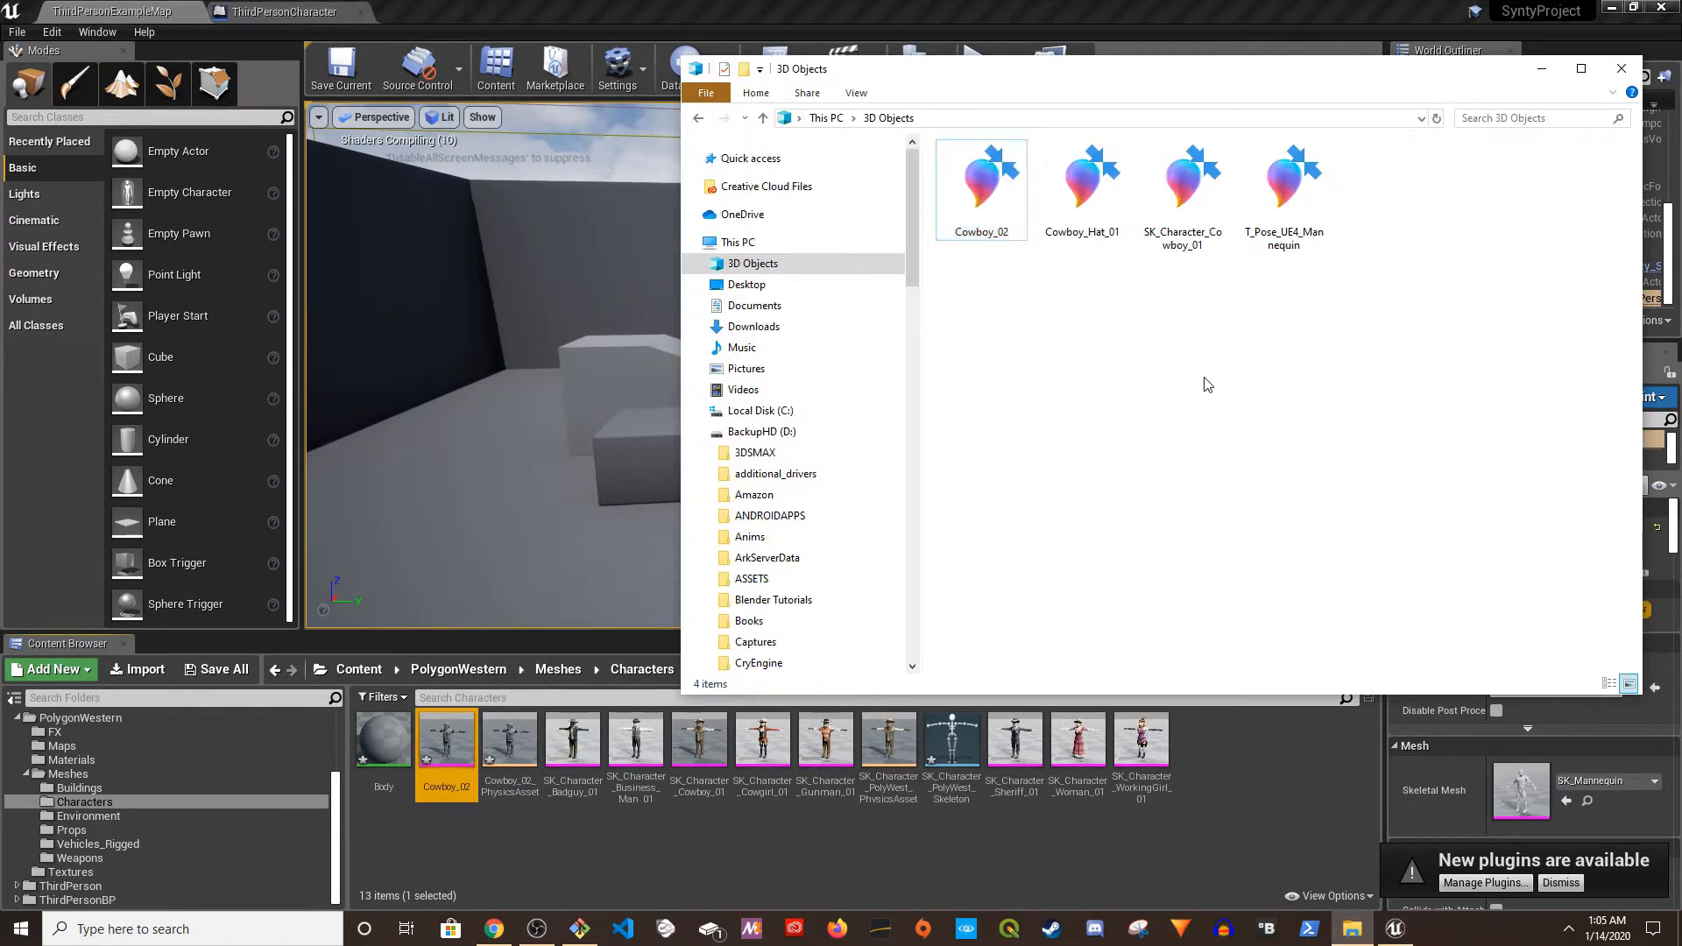
pyautogui.moveTo(1100, 199); pyautogui.dragTo(1262, 815)
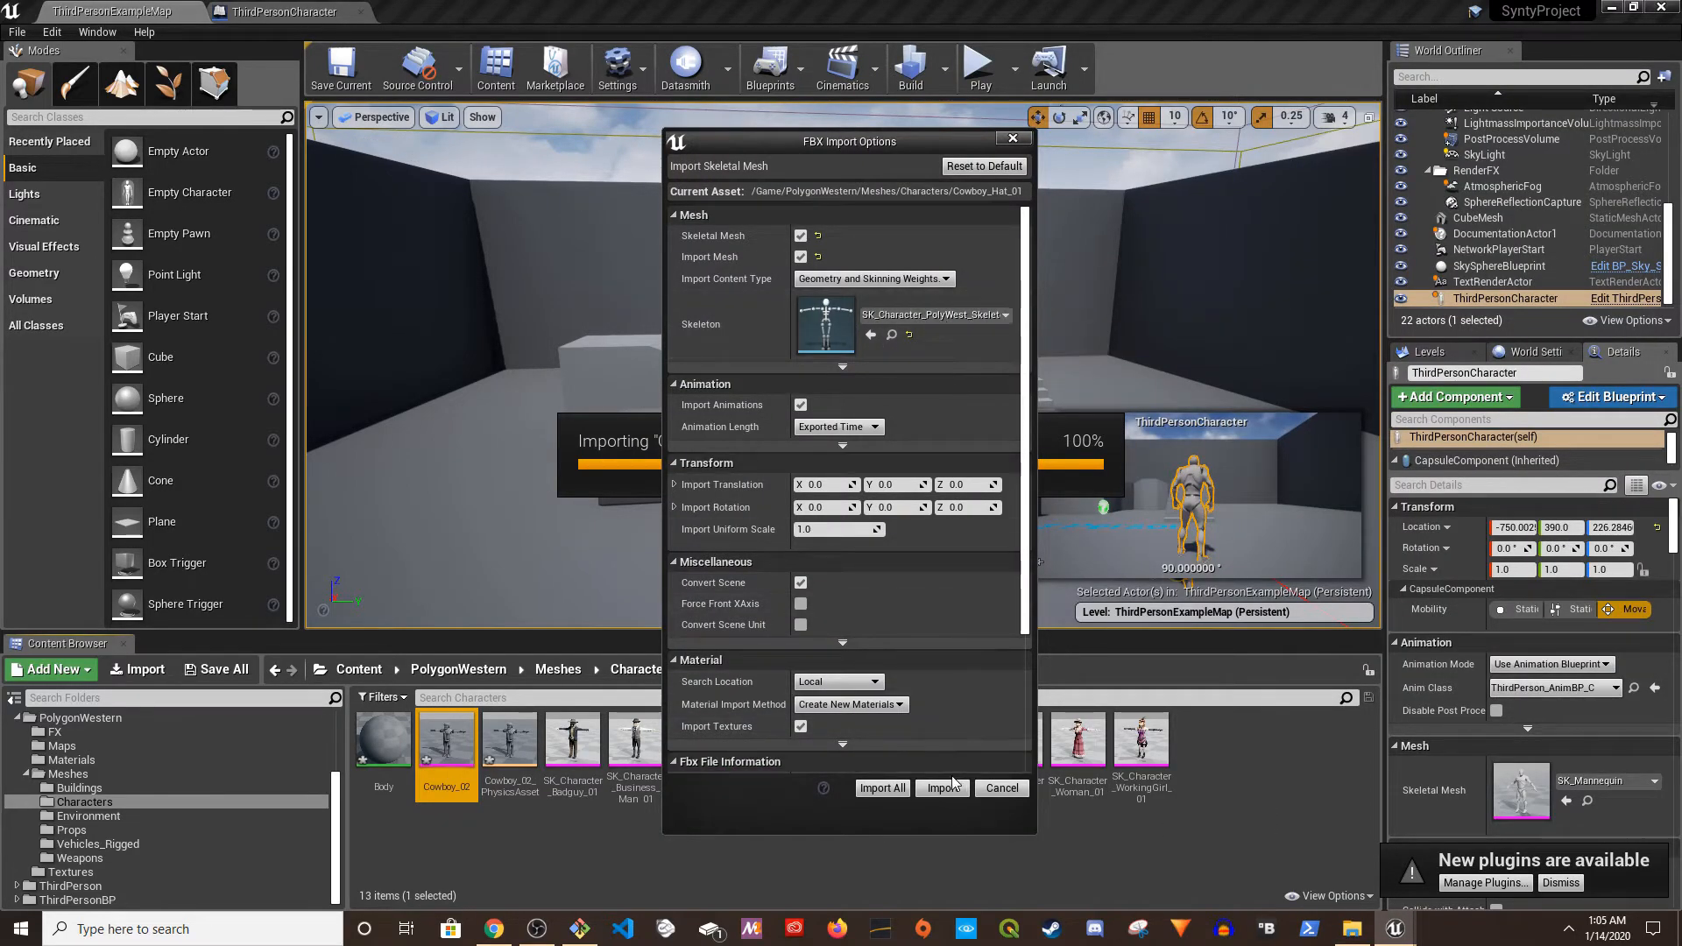
pyautogui.click(943, 789)
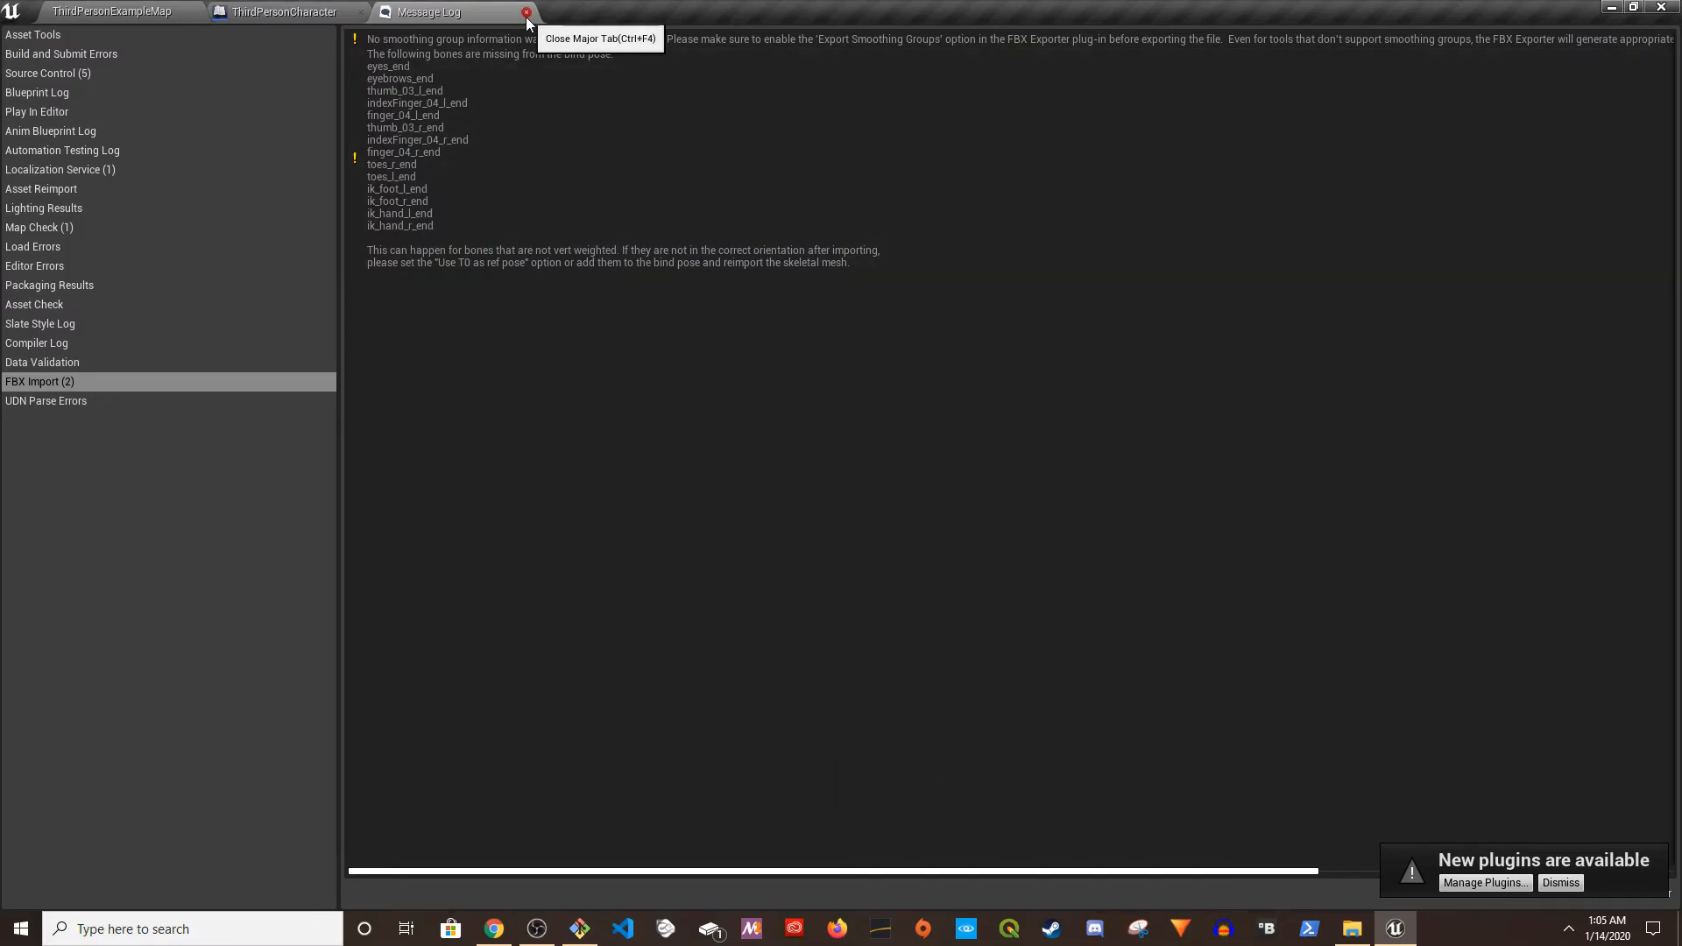
pyautogui.click(527, 19)
pyautogui.click(151, 10)
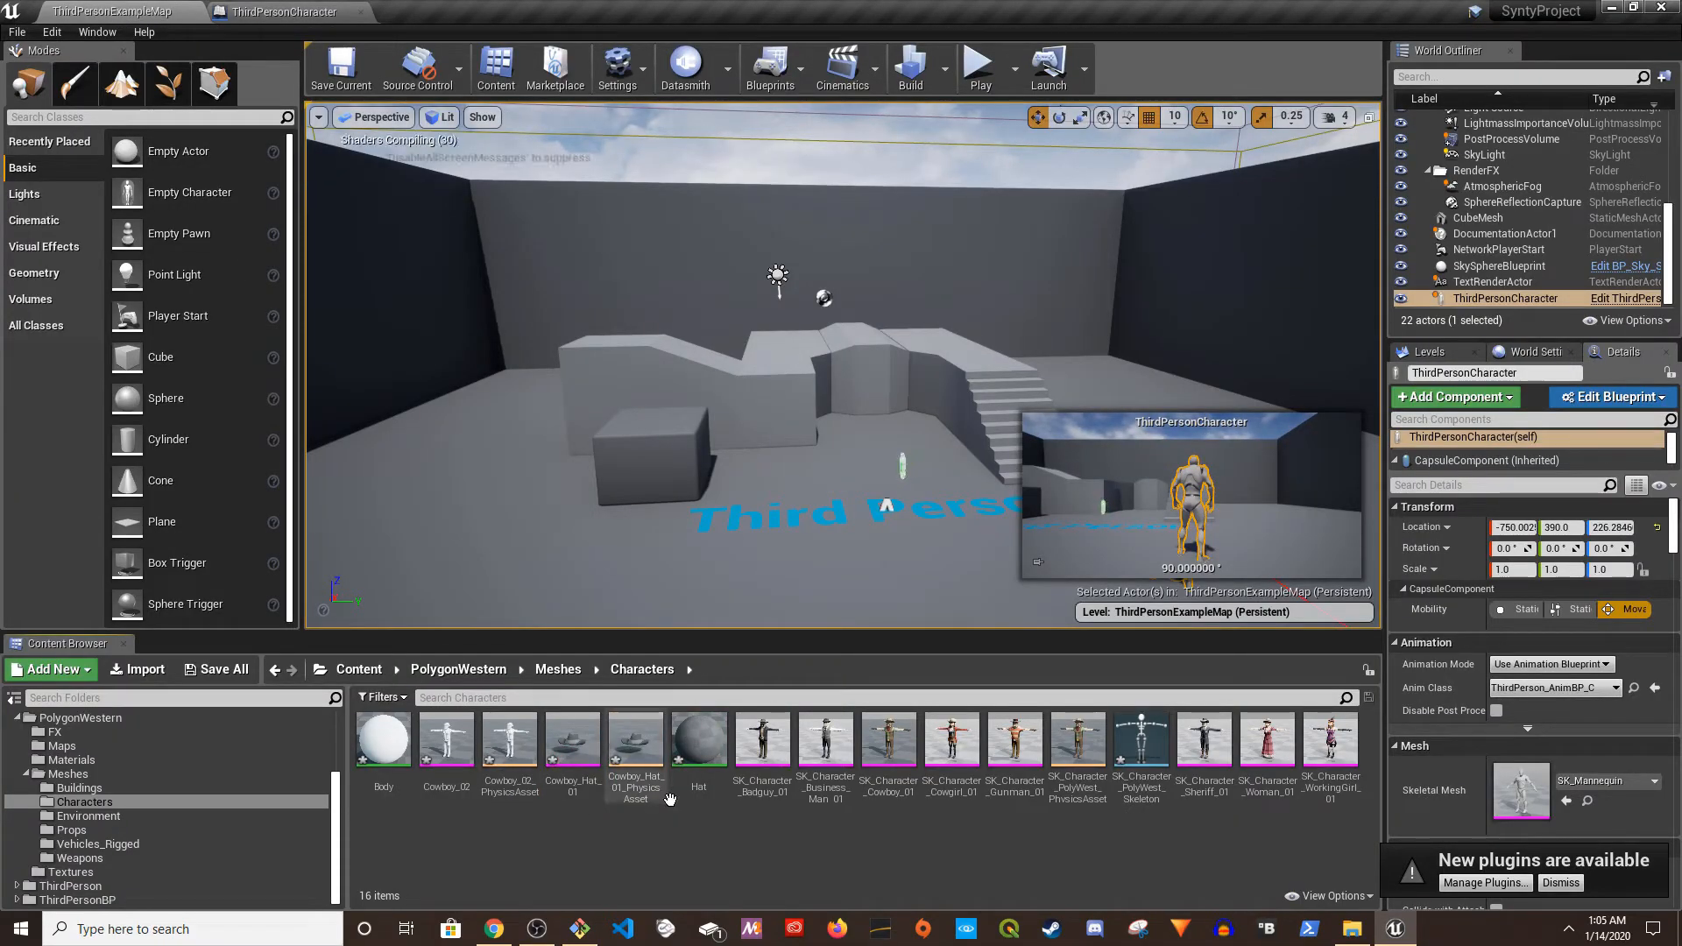
# - Copy the Mat_PolygonWestern_01_A material from SK_Character_Cowboy_01 to Cowboy_02's Element 0 slot and save Cowboy_02
pyautogui.doubleClick(883, 750)
pyautogui.click(502, 70)
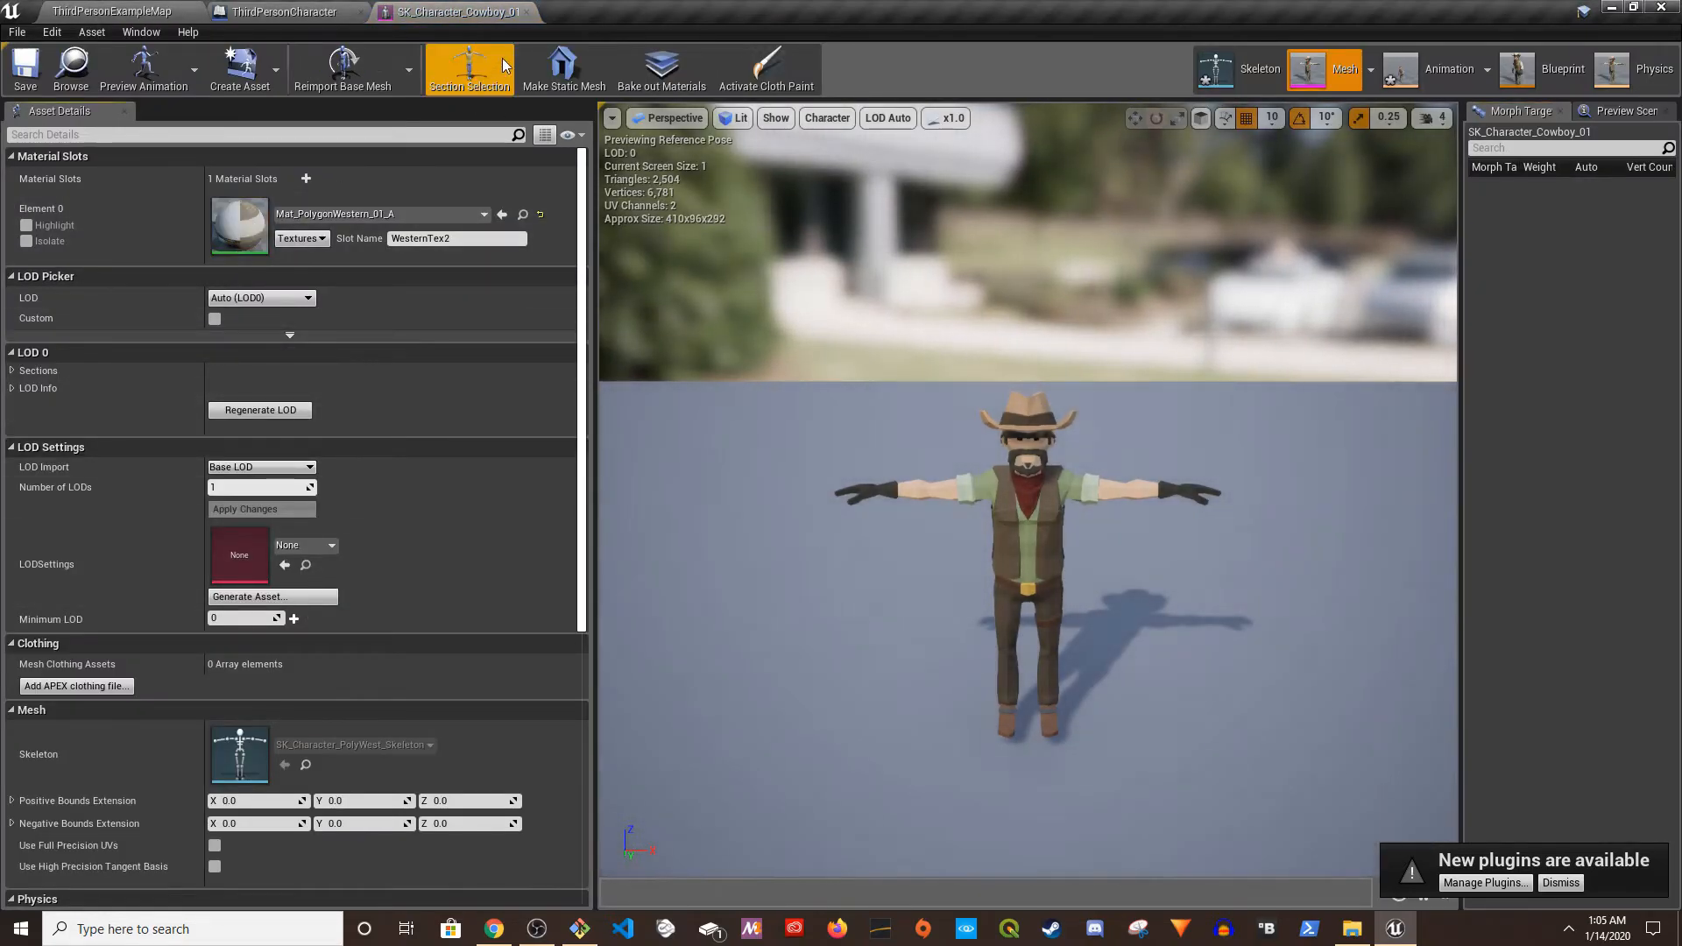
pyautogui.click(527, 13)
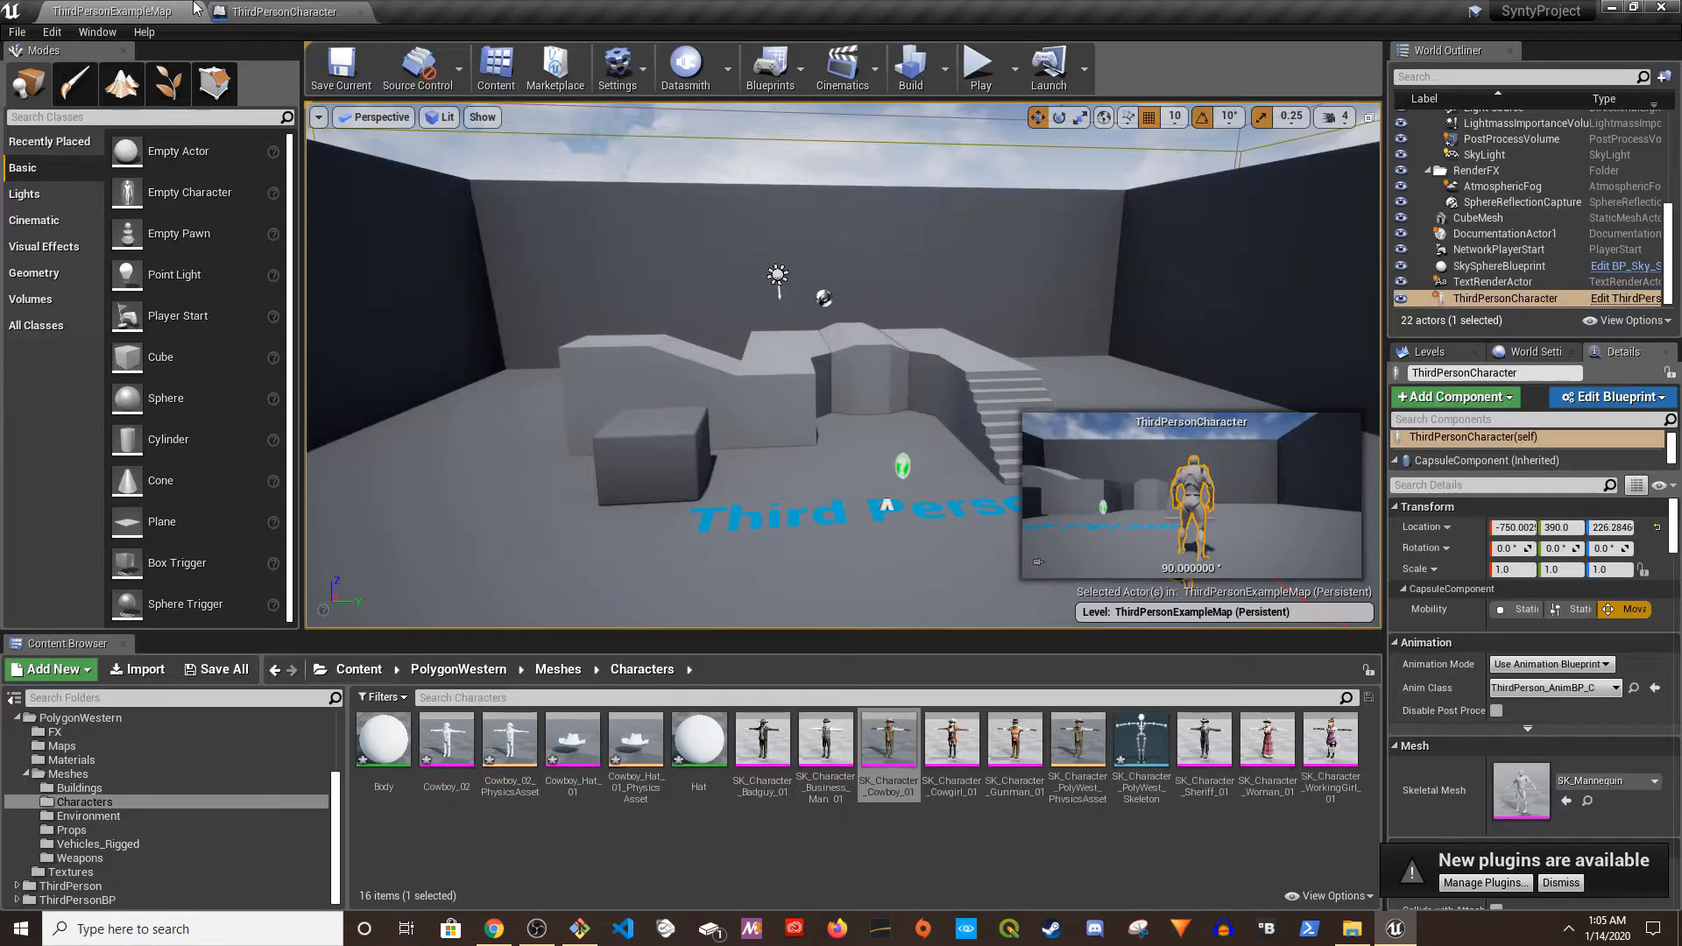
pyautogui.doubleClick(447, 741)
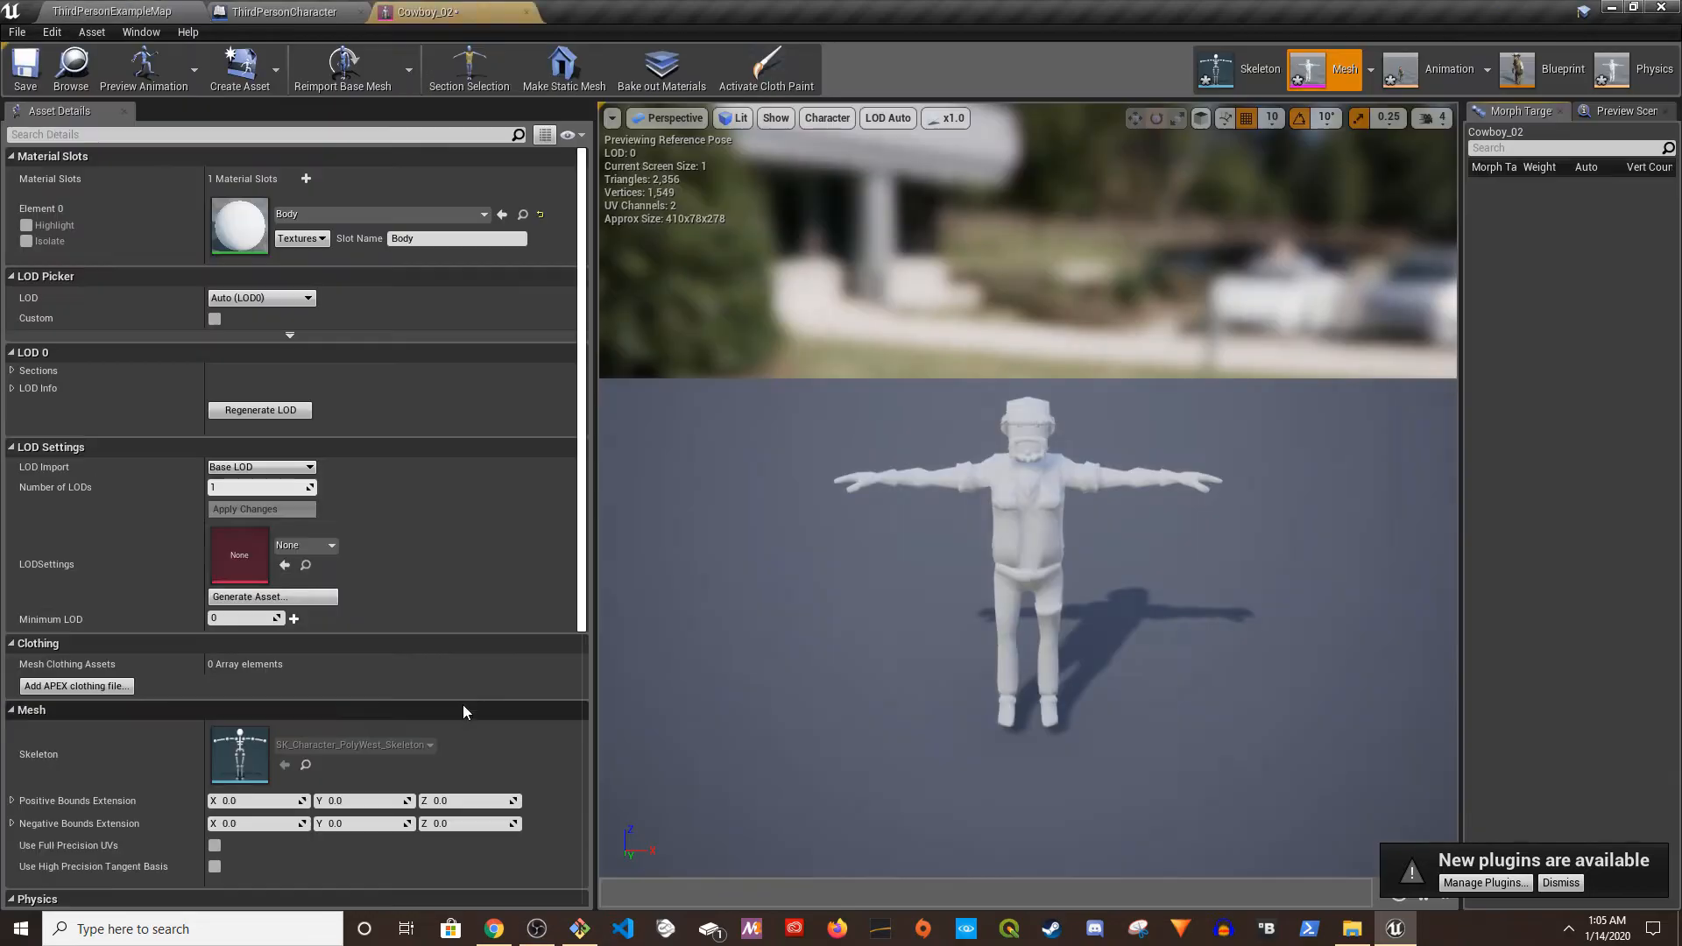
pyautogui.rightClick(256, 215)
pyautogui.click(290, 241)
pyautogui.moveTo(1051, 455)
pyautogui.mouseDown(button='right')
pyautogui.moveTo(1089, 517)
pyautogui.moveTo(1079, 462)
pyautogui.mouseUp(button='right')
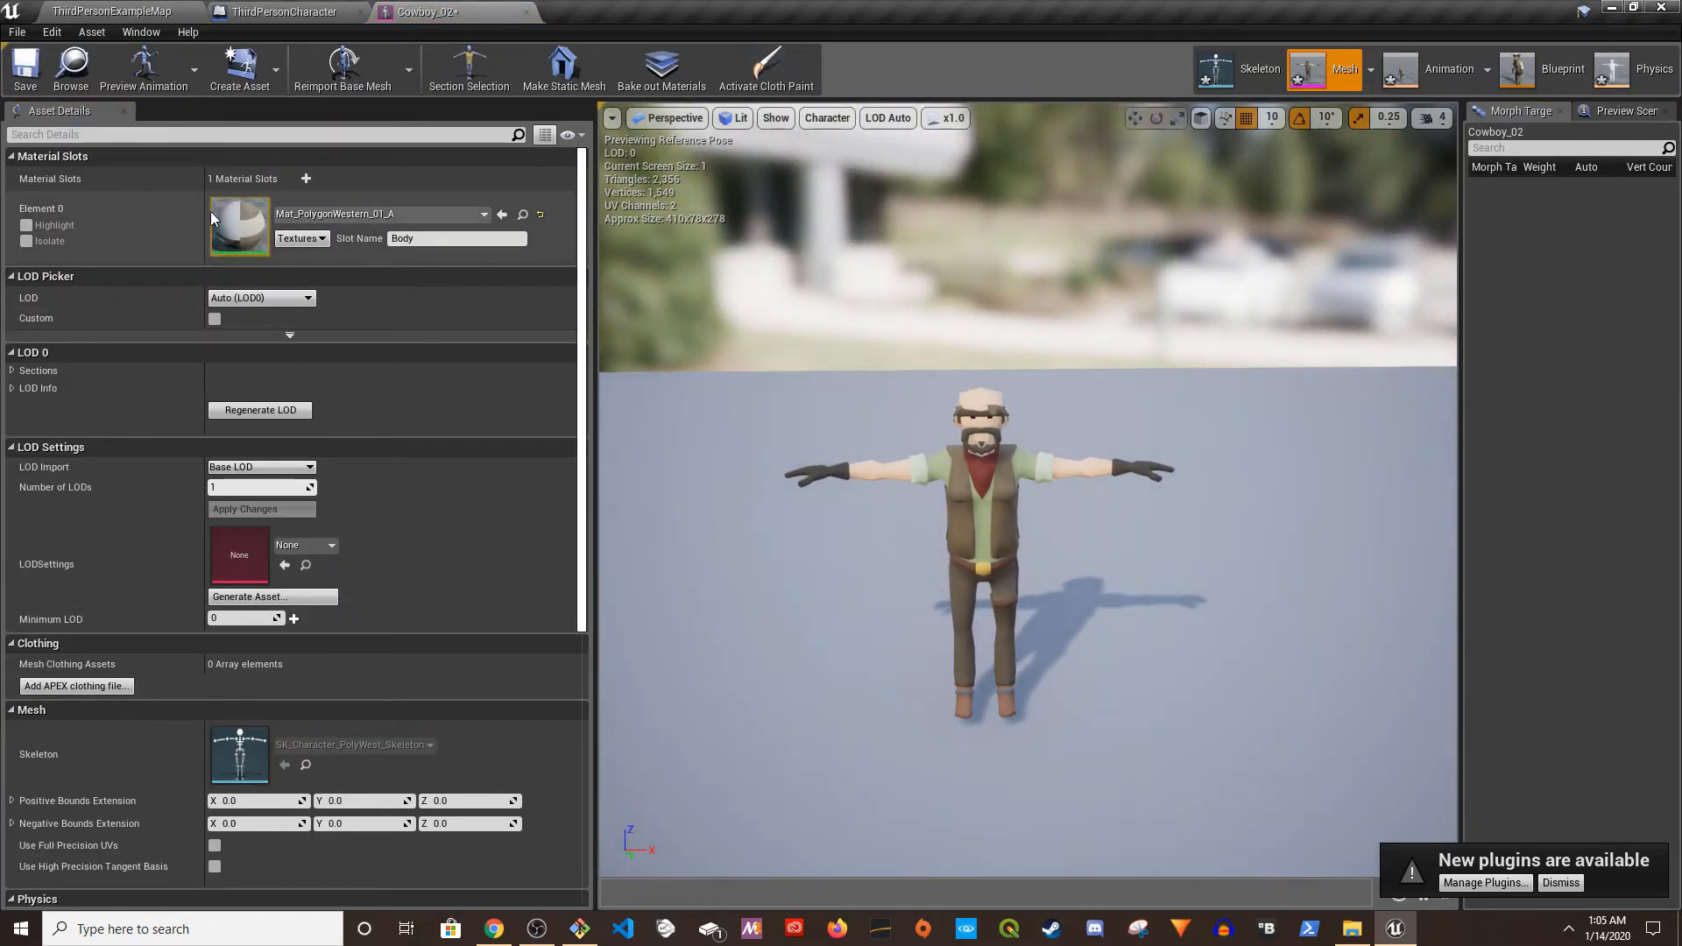
pyautogui.click(25, 68)
# - Assign Mat_PolygonWestern_01_A to Cowboy_Hat_01's Element 0 material slot and close both mesh editors
pyautogui.click(111, 10)
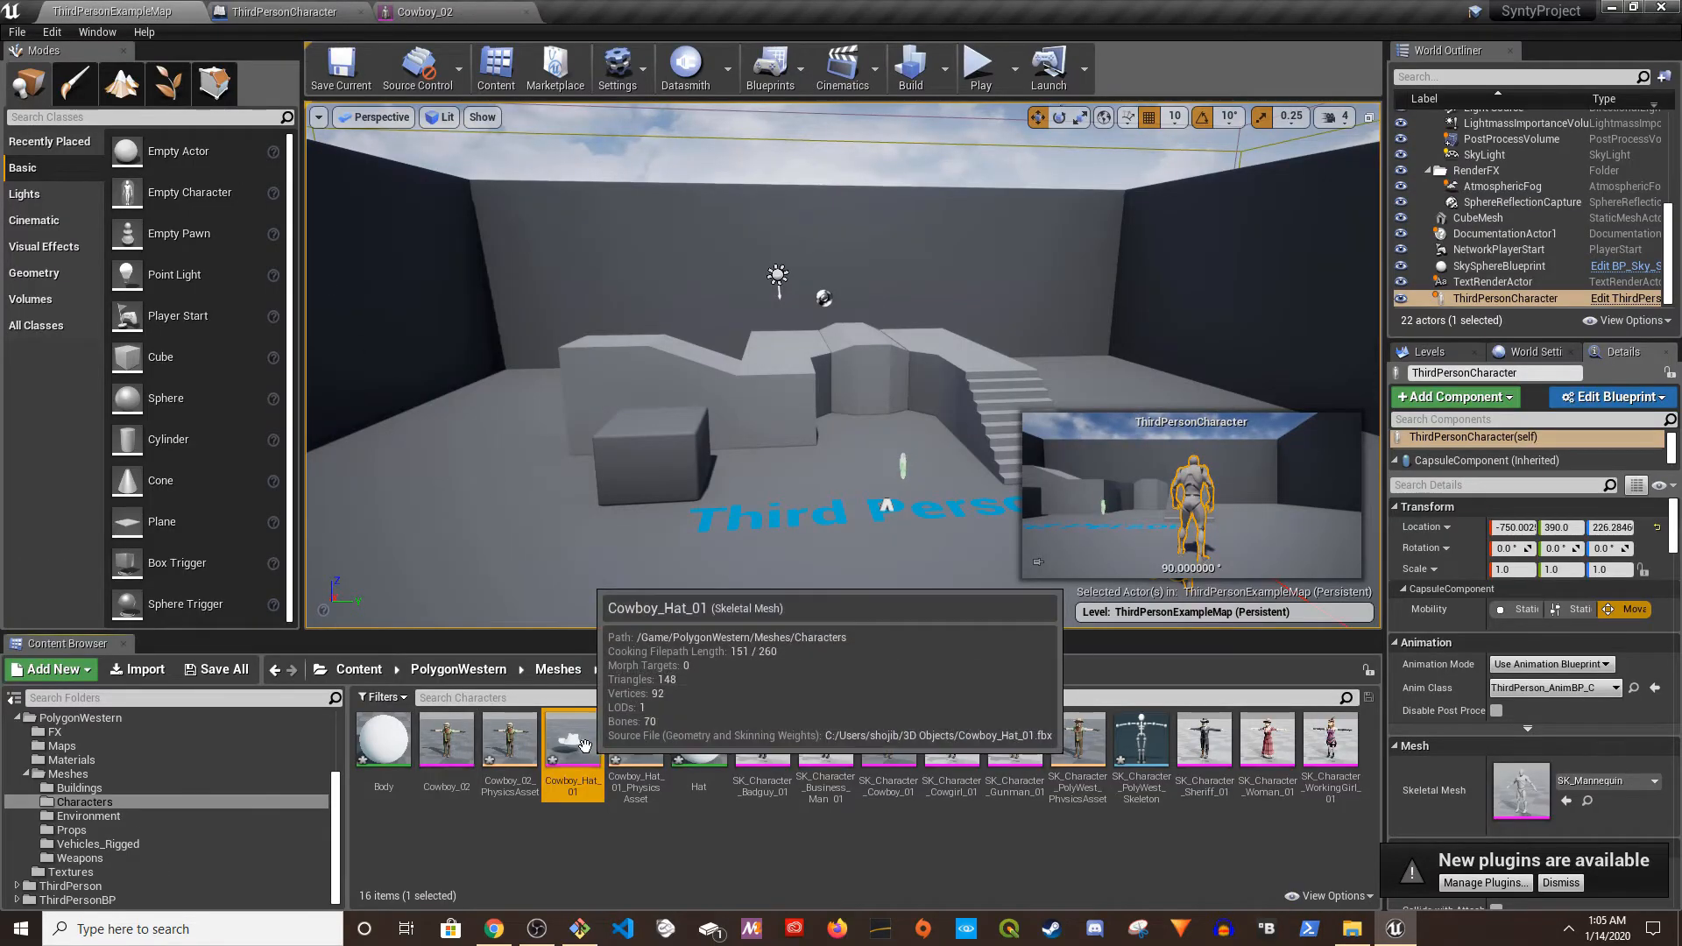
pyautogui.doubleClick(573, 741)
pyautogui.rightClick(244, 235)
pyautogui.click(289, 260)
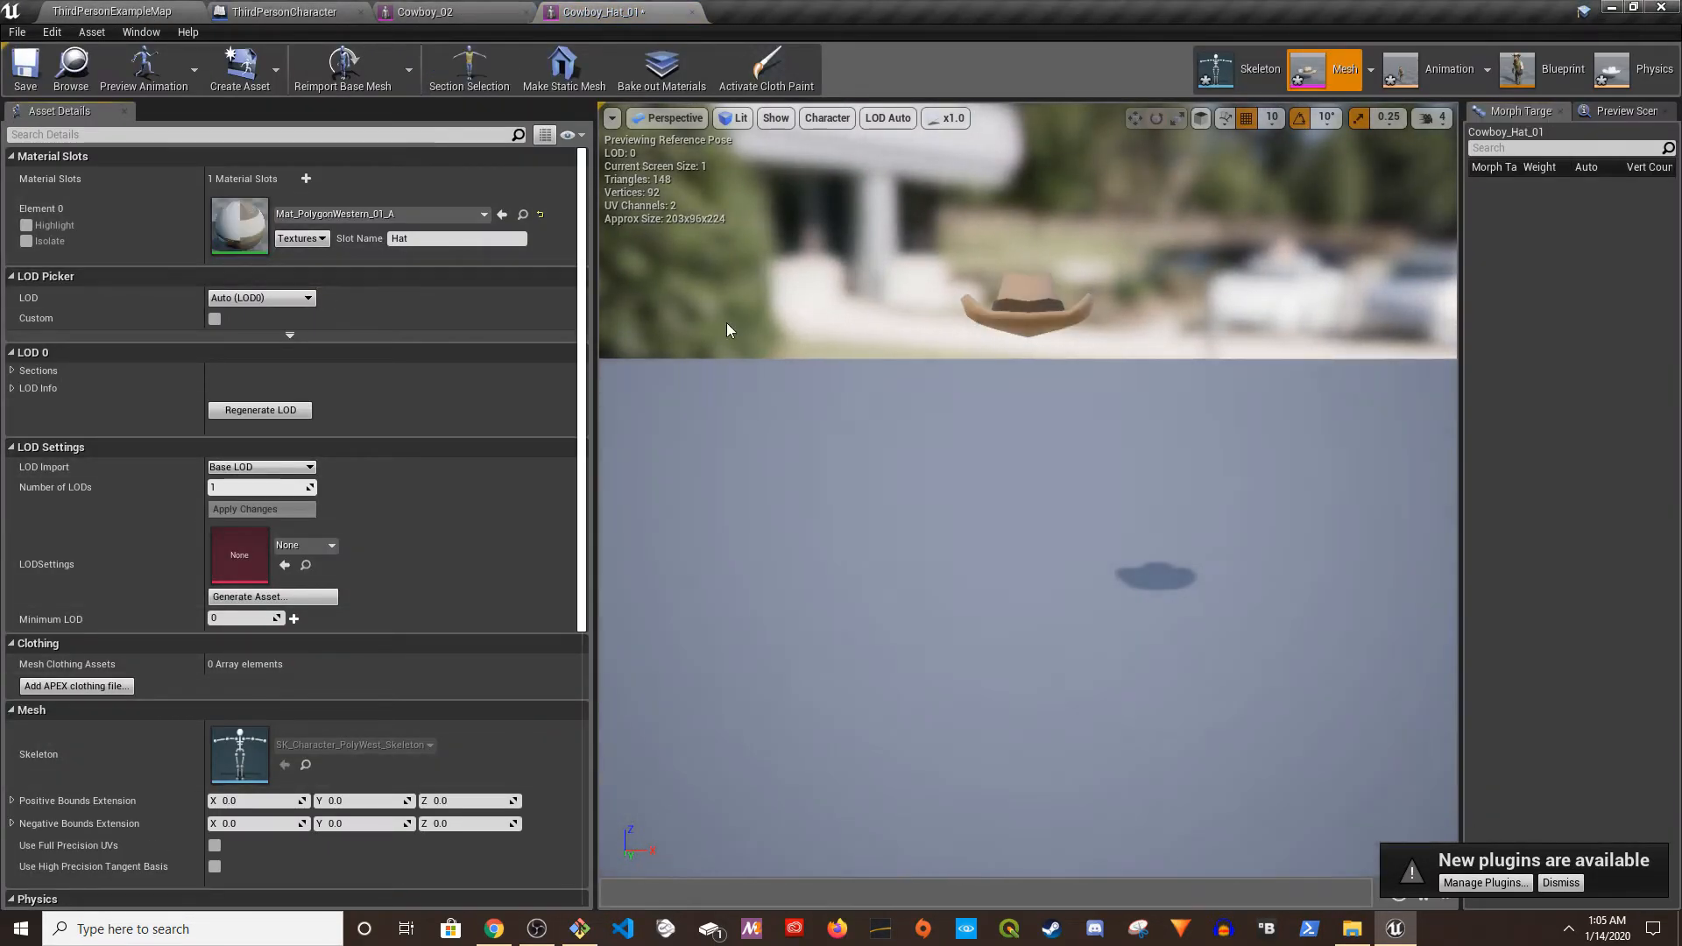
pyautogui.click(689, 12)
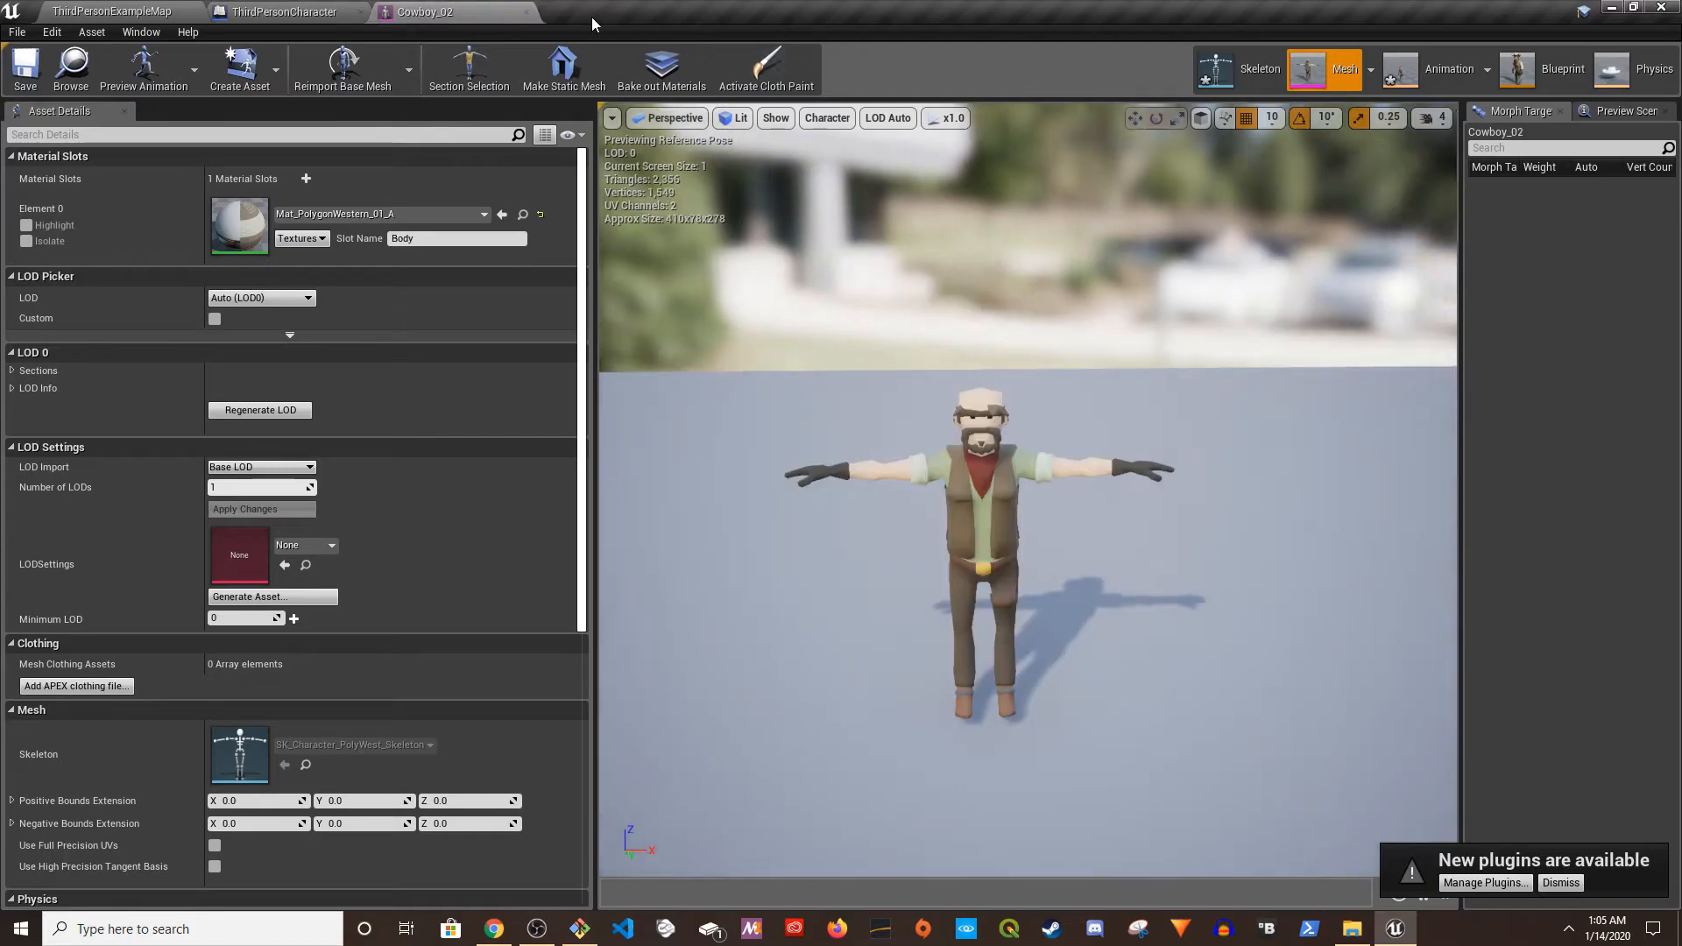
pyautogui.click(527, 12)
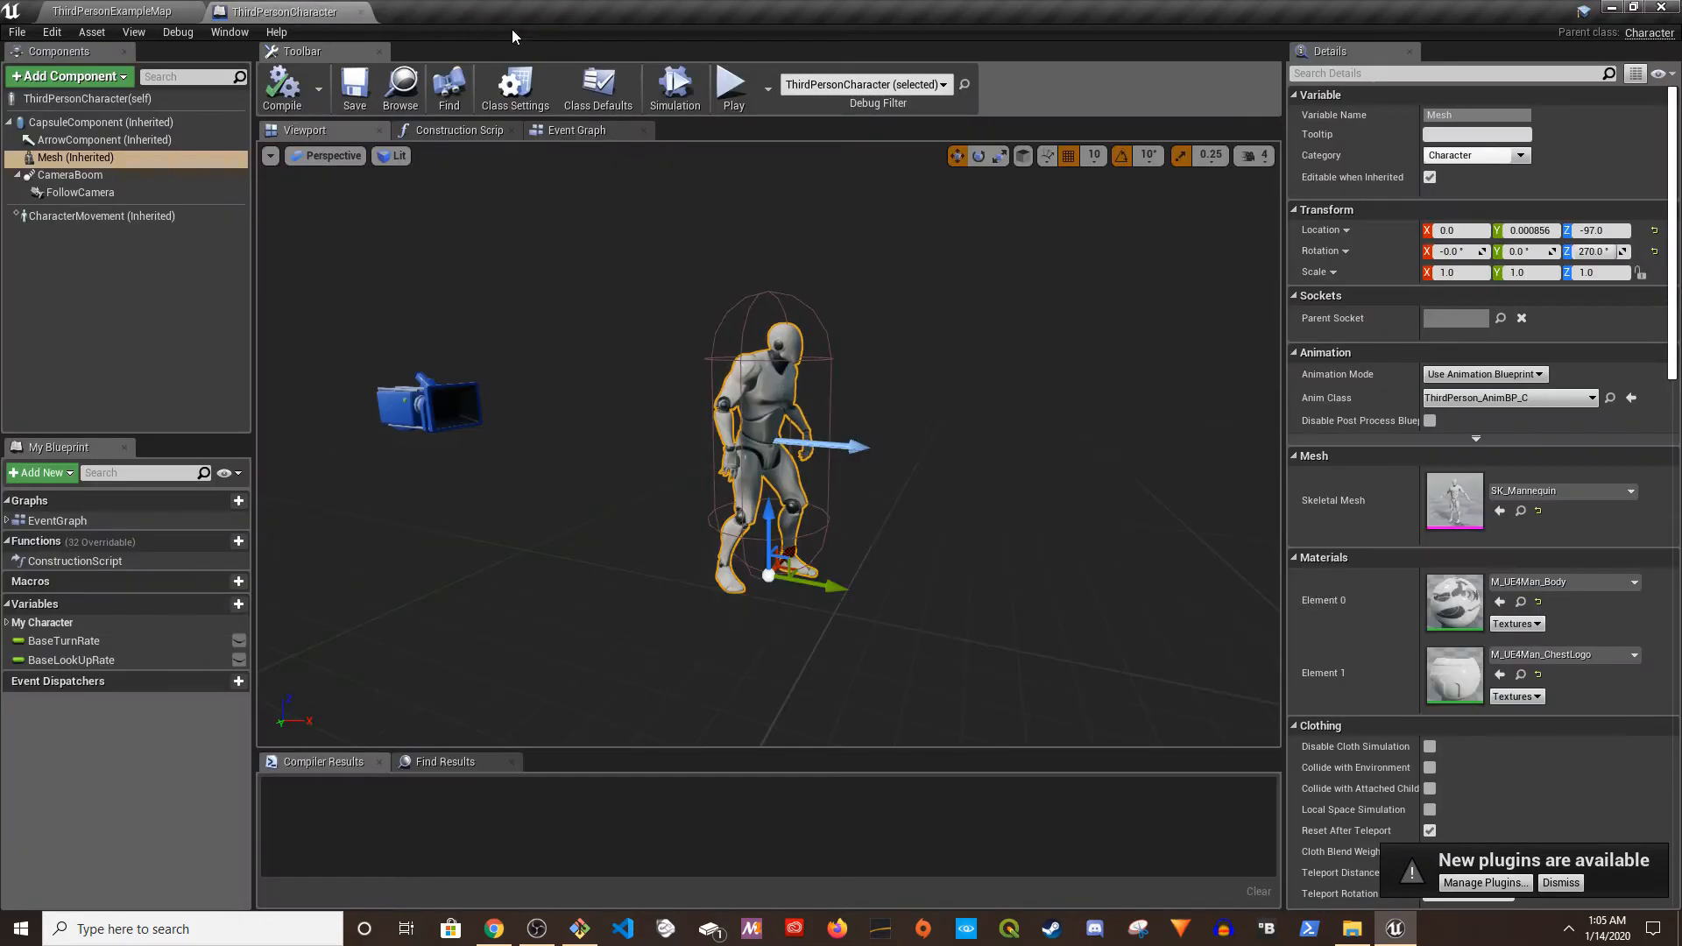
# - Save all modified assets in the project from the level editor
pyautogui.click(122, 12)
pyautogui.click(239, 669)
pyautogui.click(999, 634)
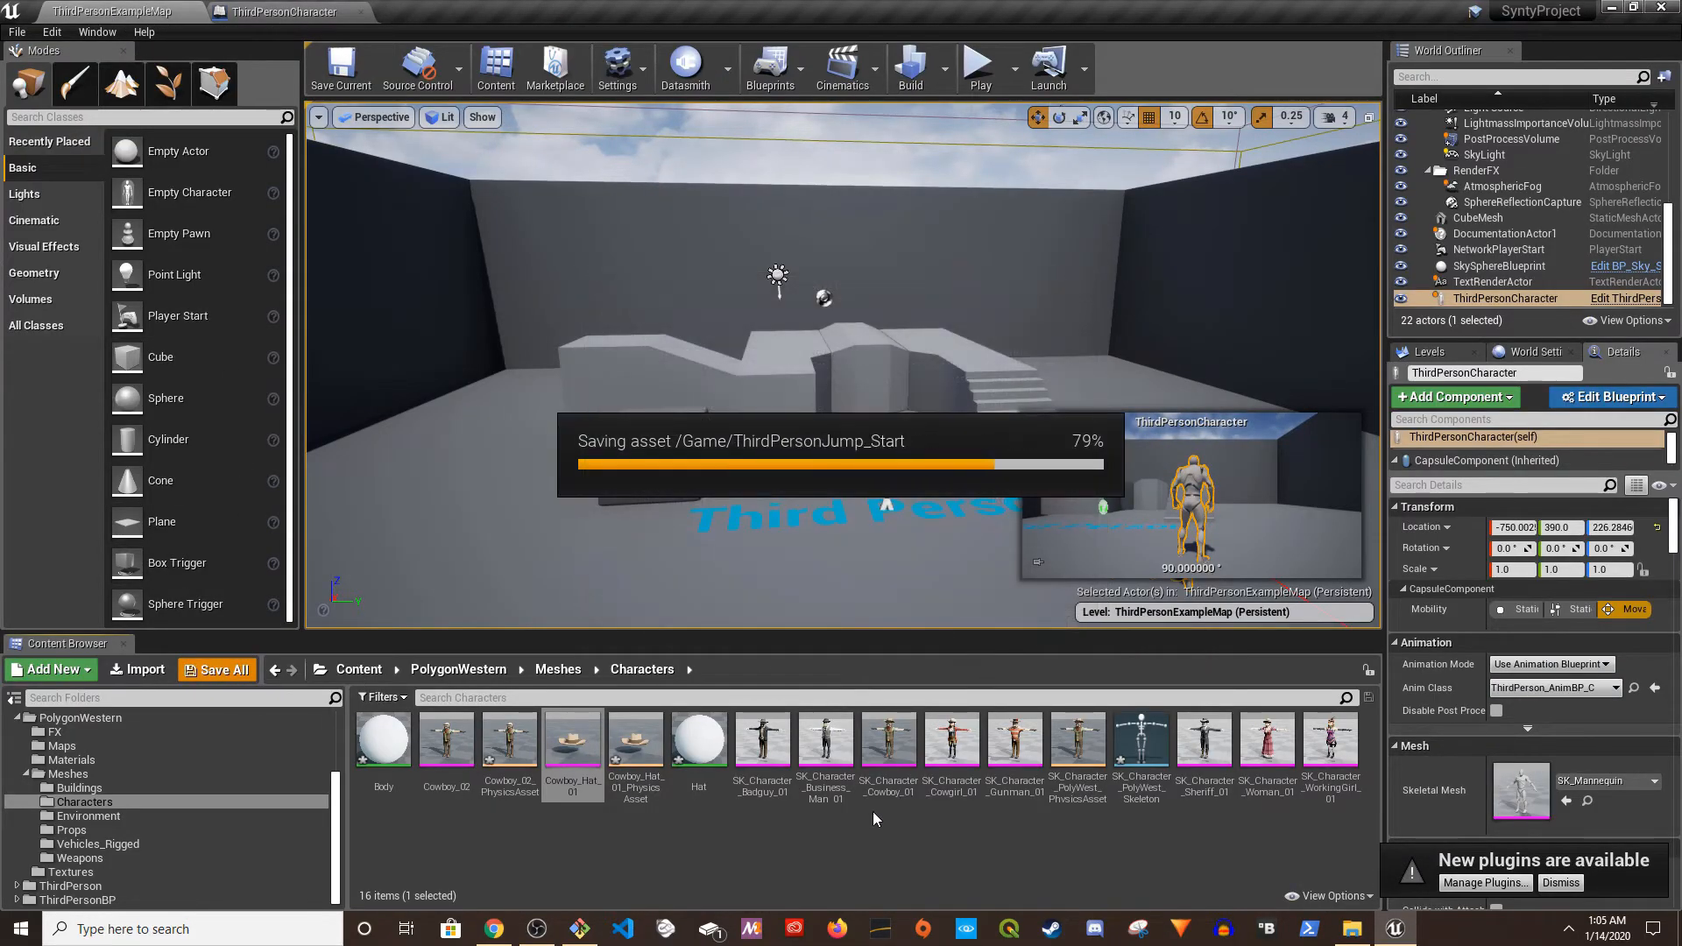
# - Set the ThirdPersonCharacter mesh component's skeletal mesh to Cowboy_02 and compile the blueprint
pyautogui.click(447, 741)
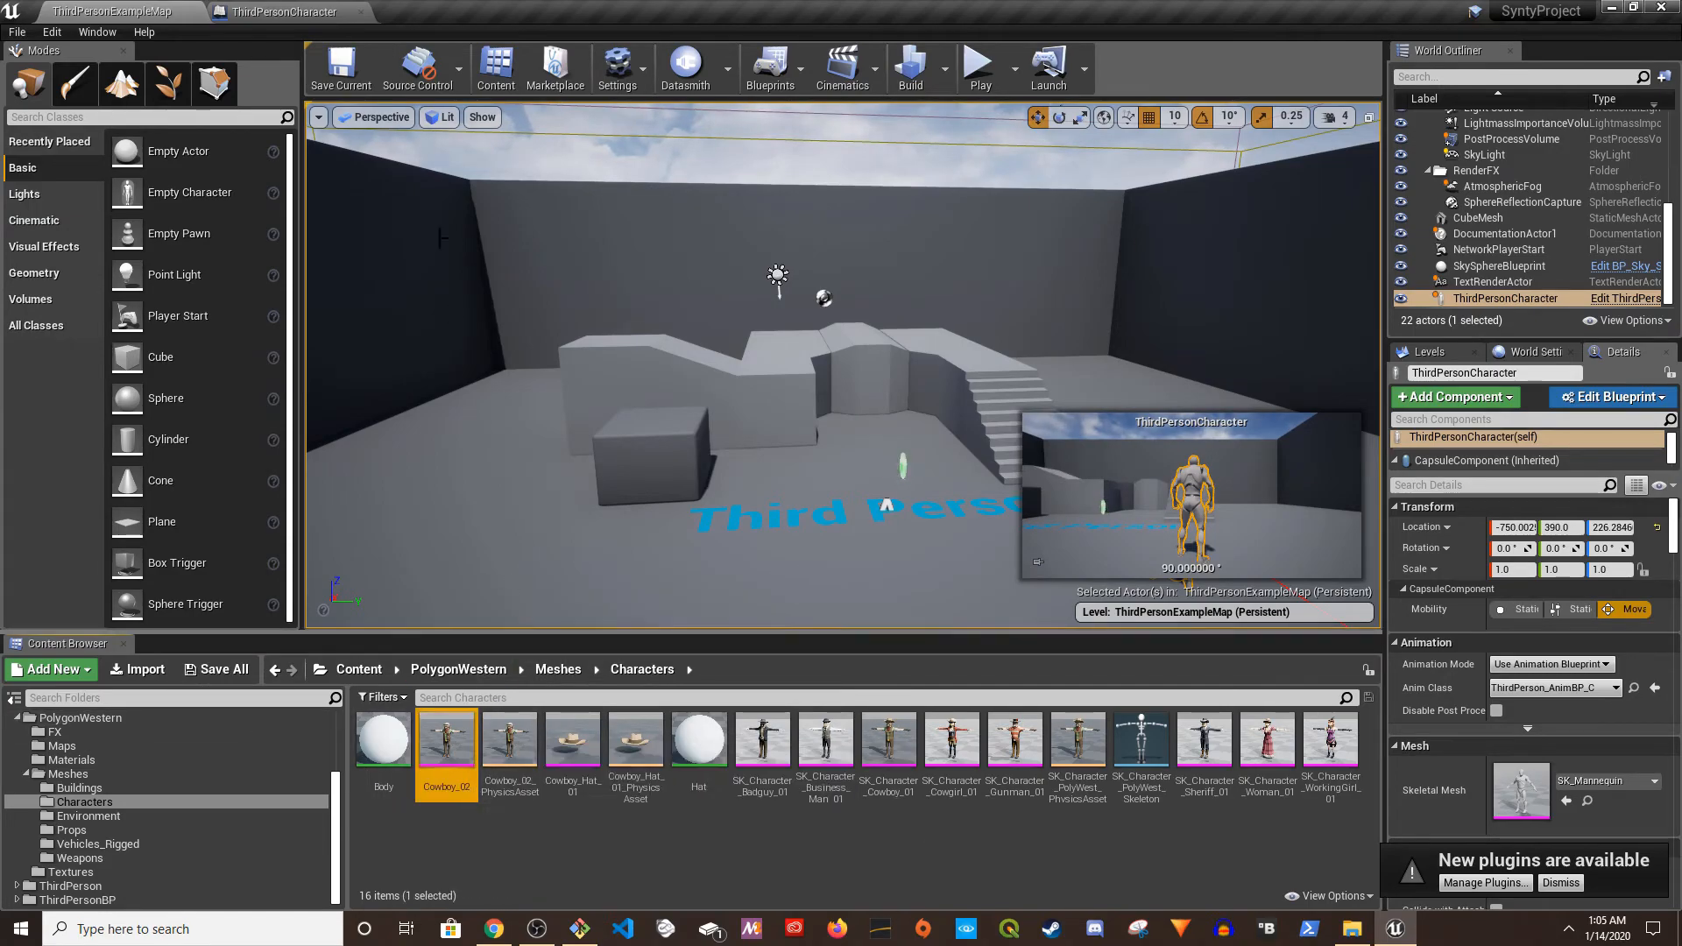
pyautogui.click(285, 11)
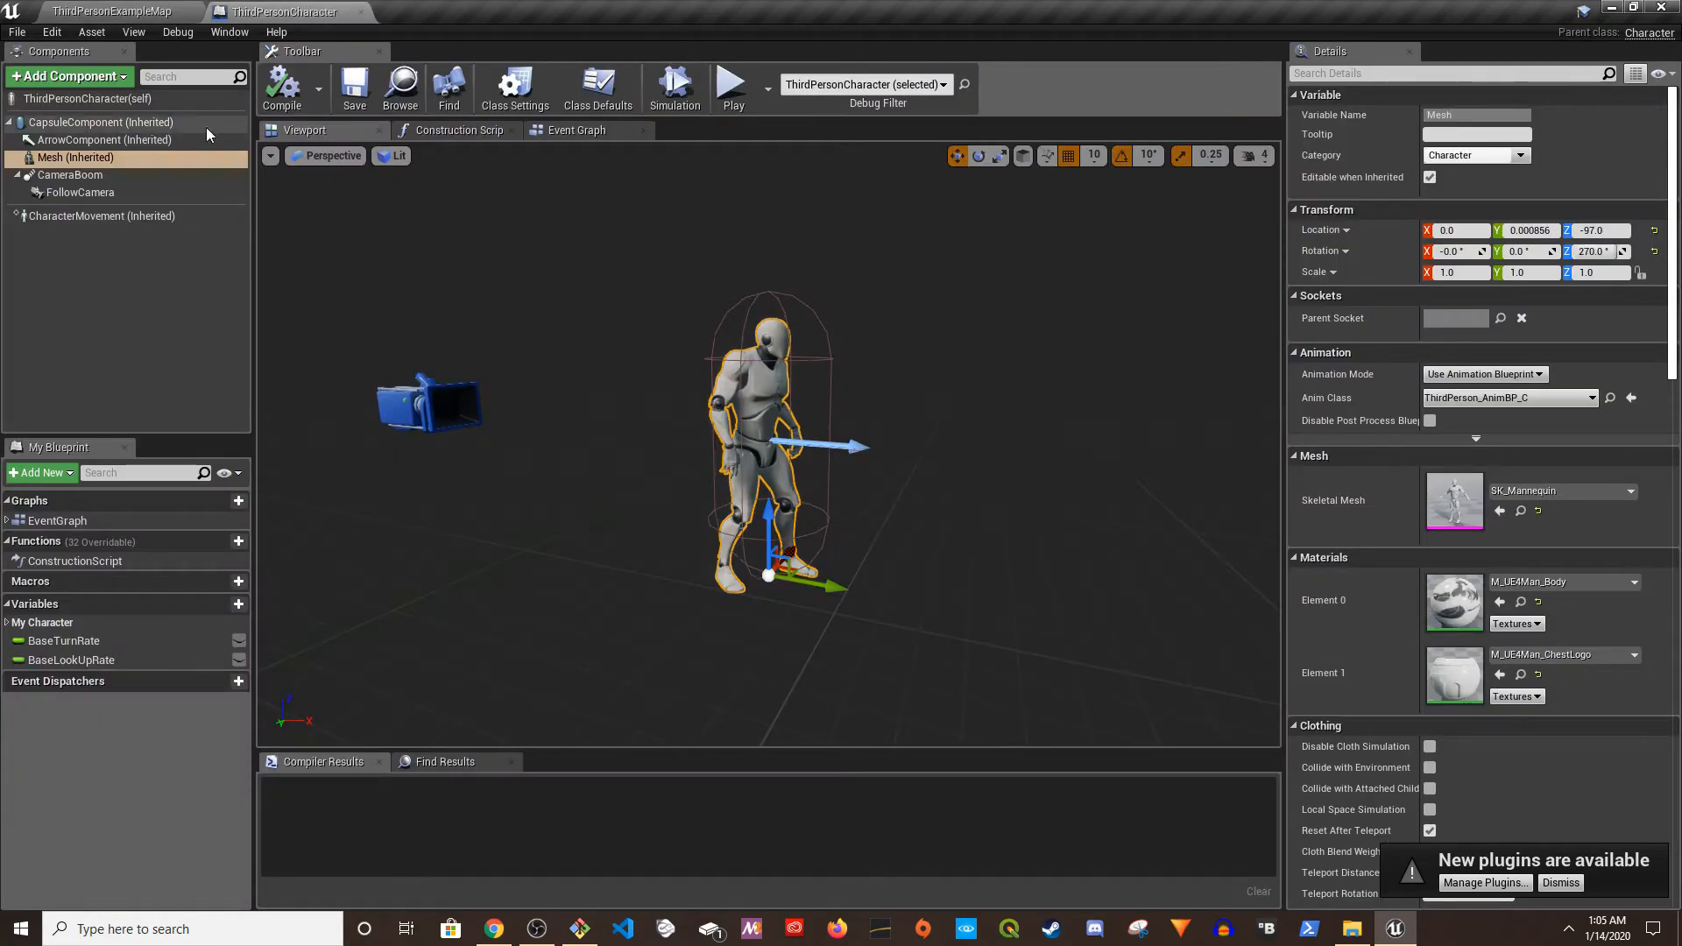
pyautogui.click(1500, 512)
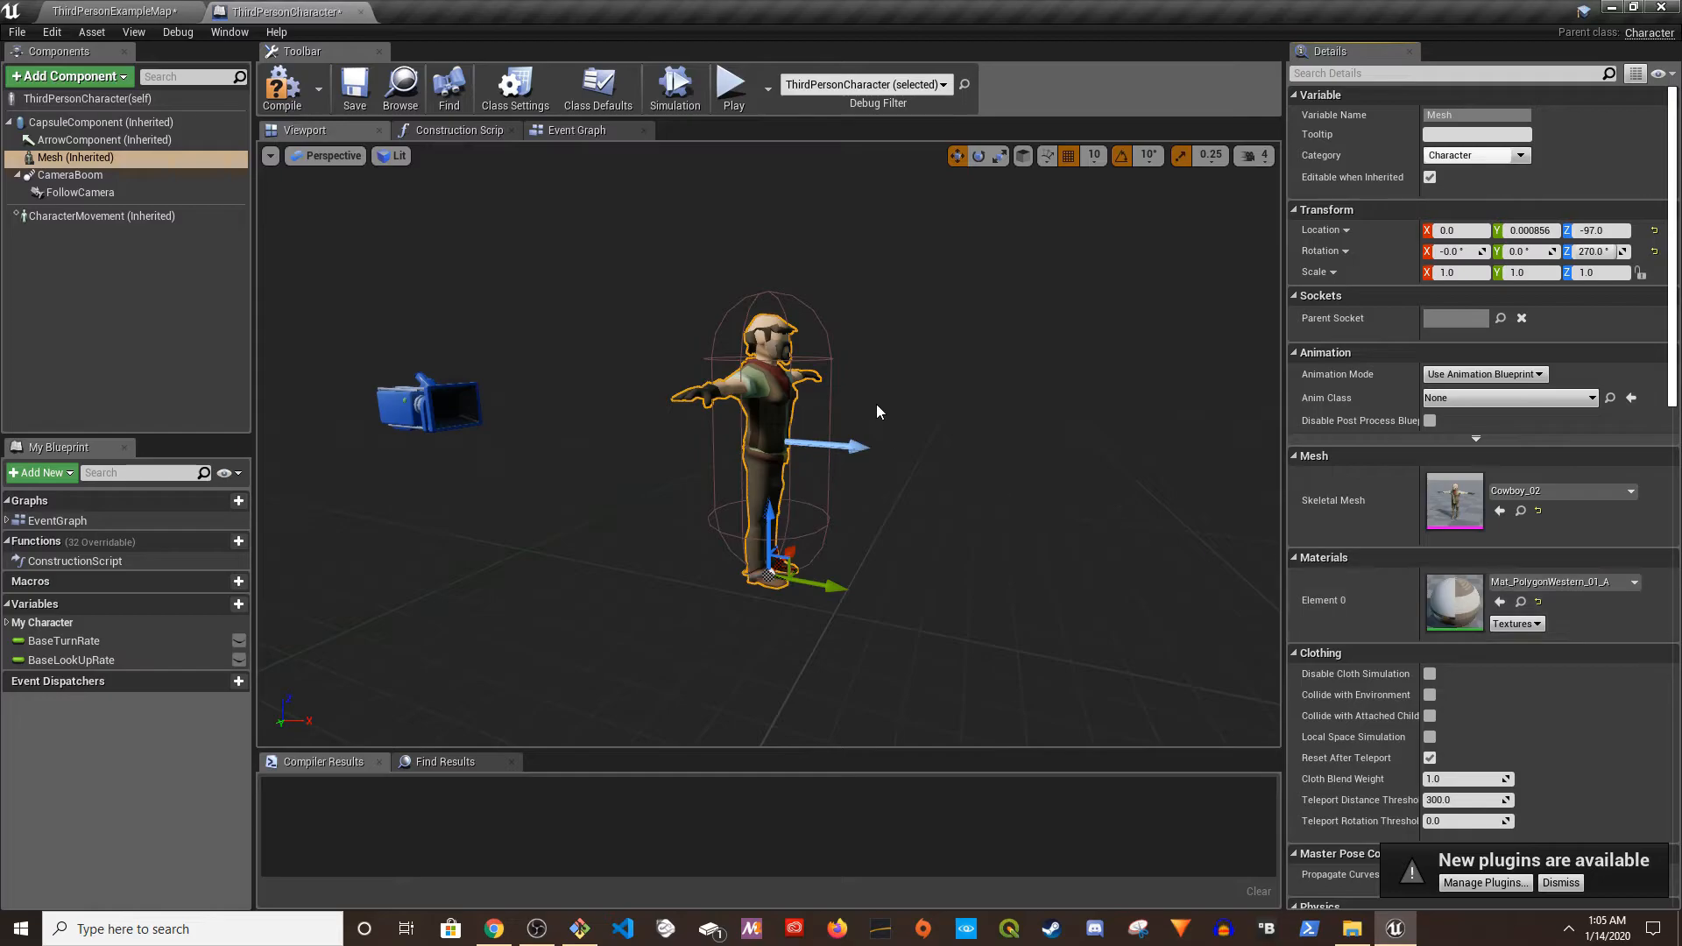
pyautogui.click(282, 87)
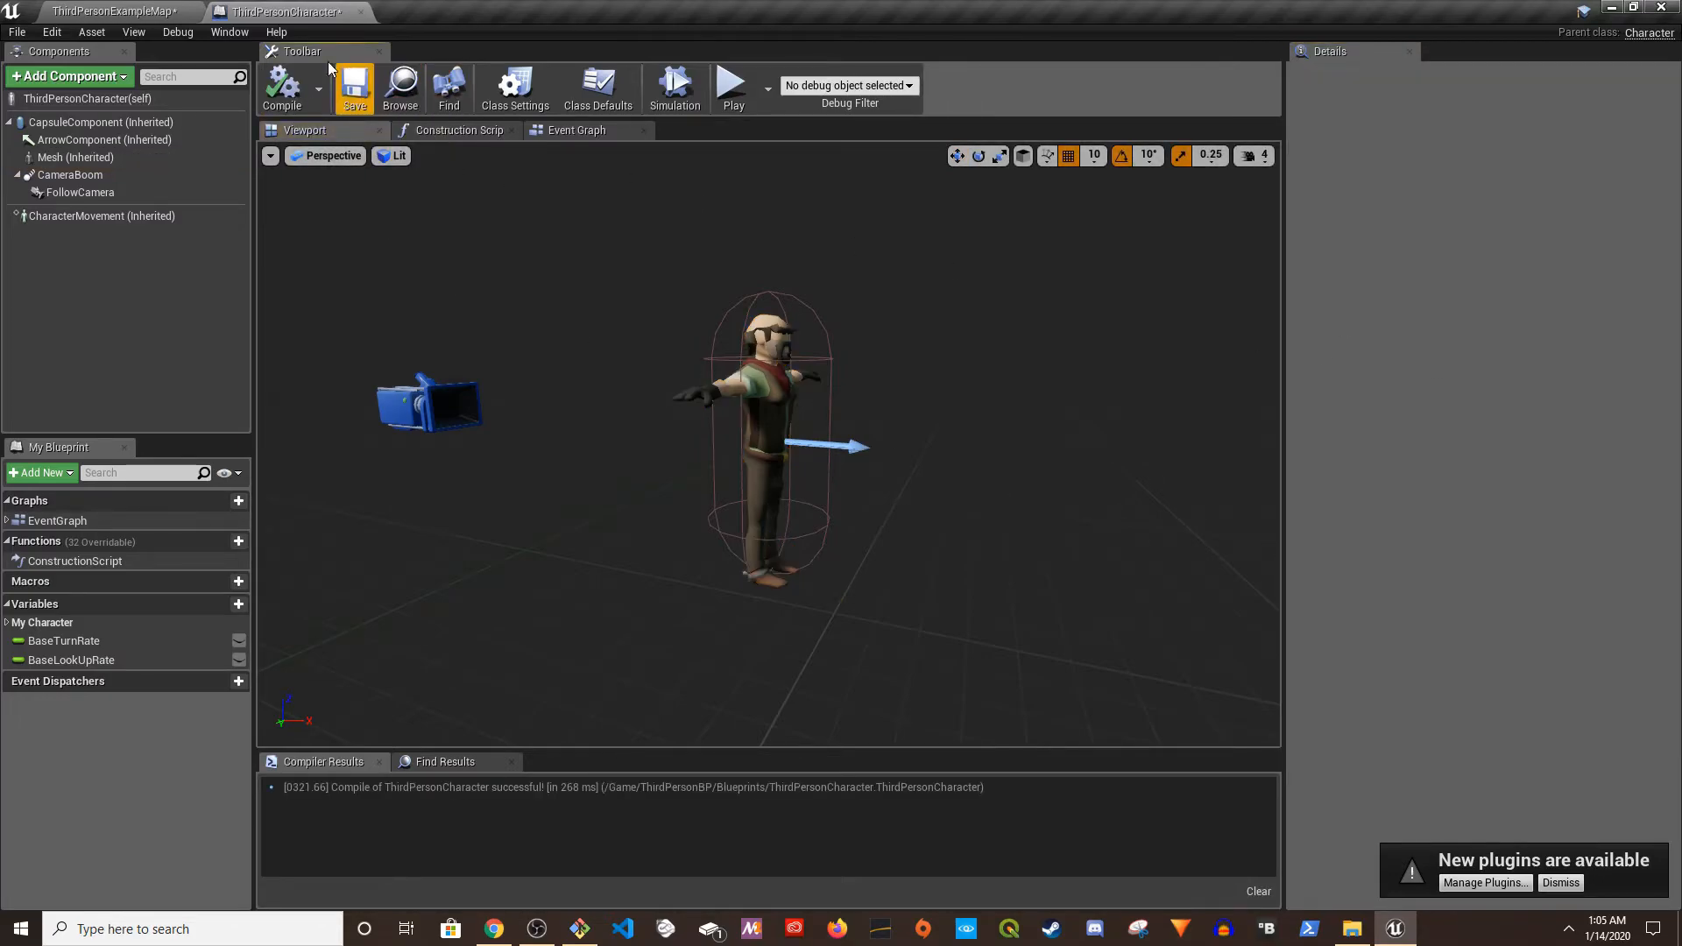
# - Set the anim class of ThirdPersonCharacter's mesh component to the retargeted ThirdPerson_AnimBP from the Content folder
pyautogui.click(114, 12)
pyautogui.scroll(2, 140, 829)
pyautogui.click(107, 732)
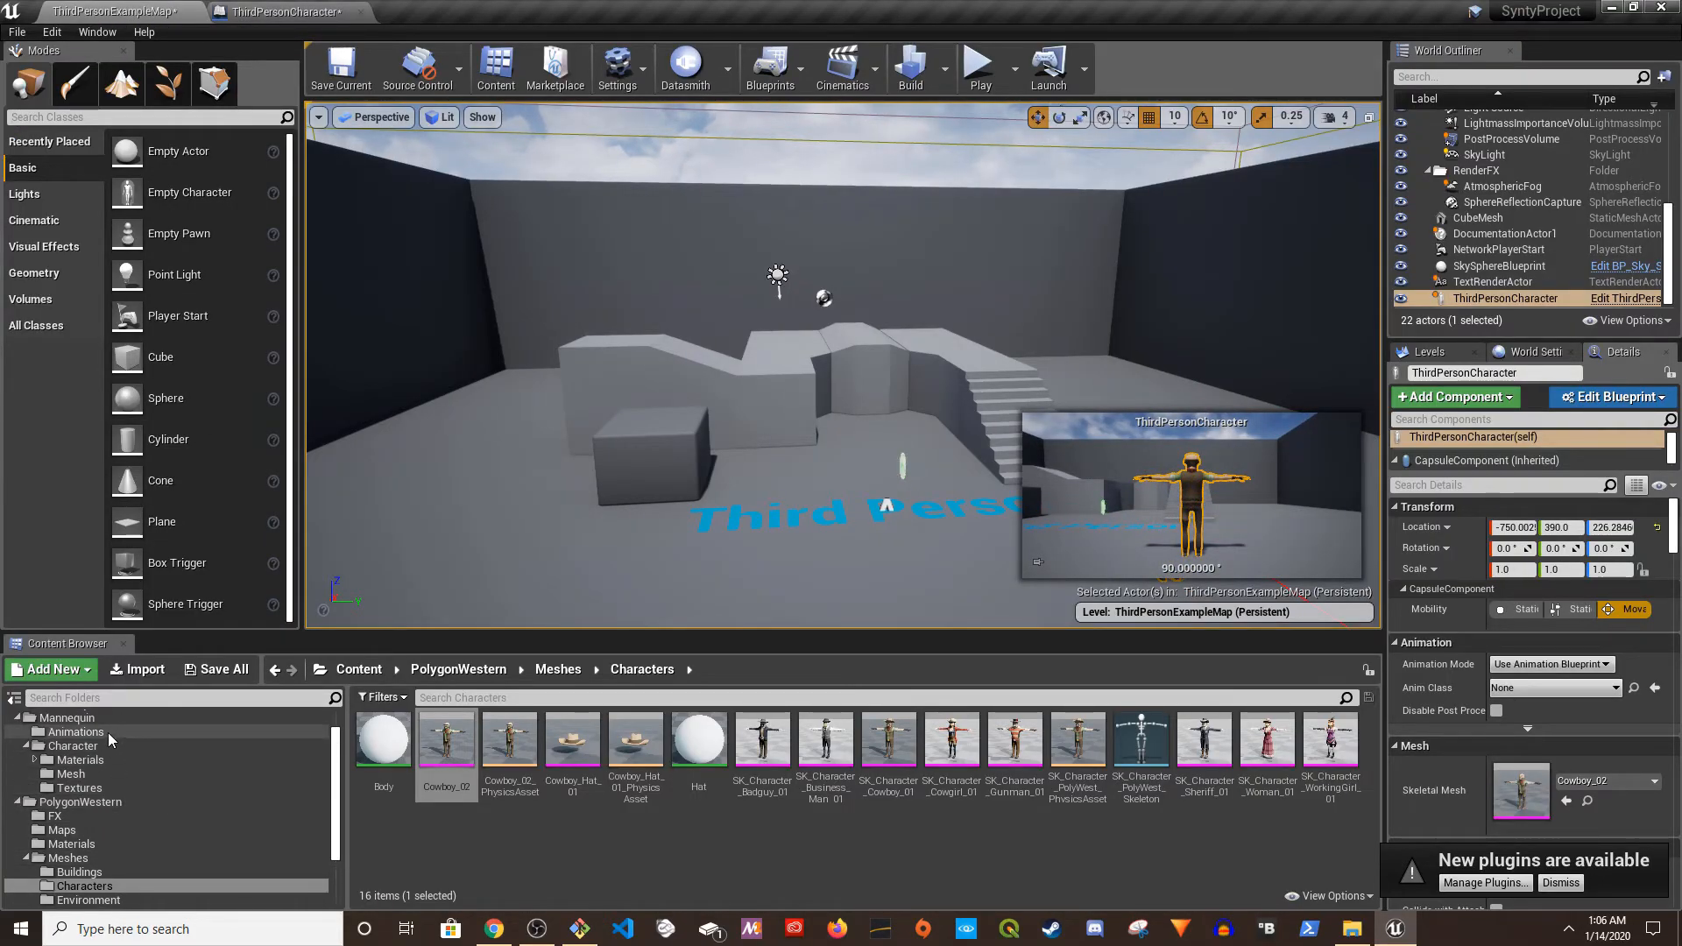
pyautogui.scroll(2, 70, 749)
pyautogui.click(63, 721)
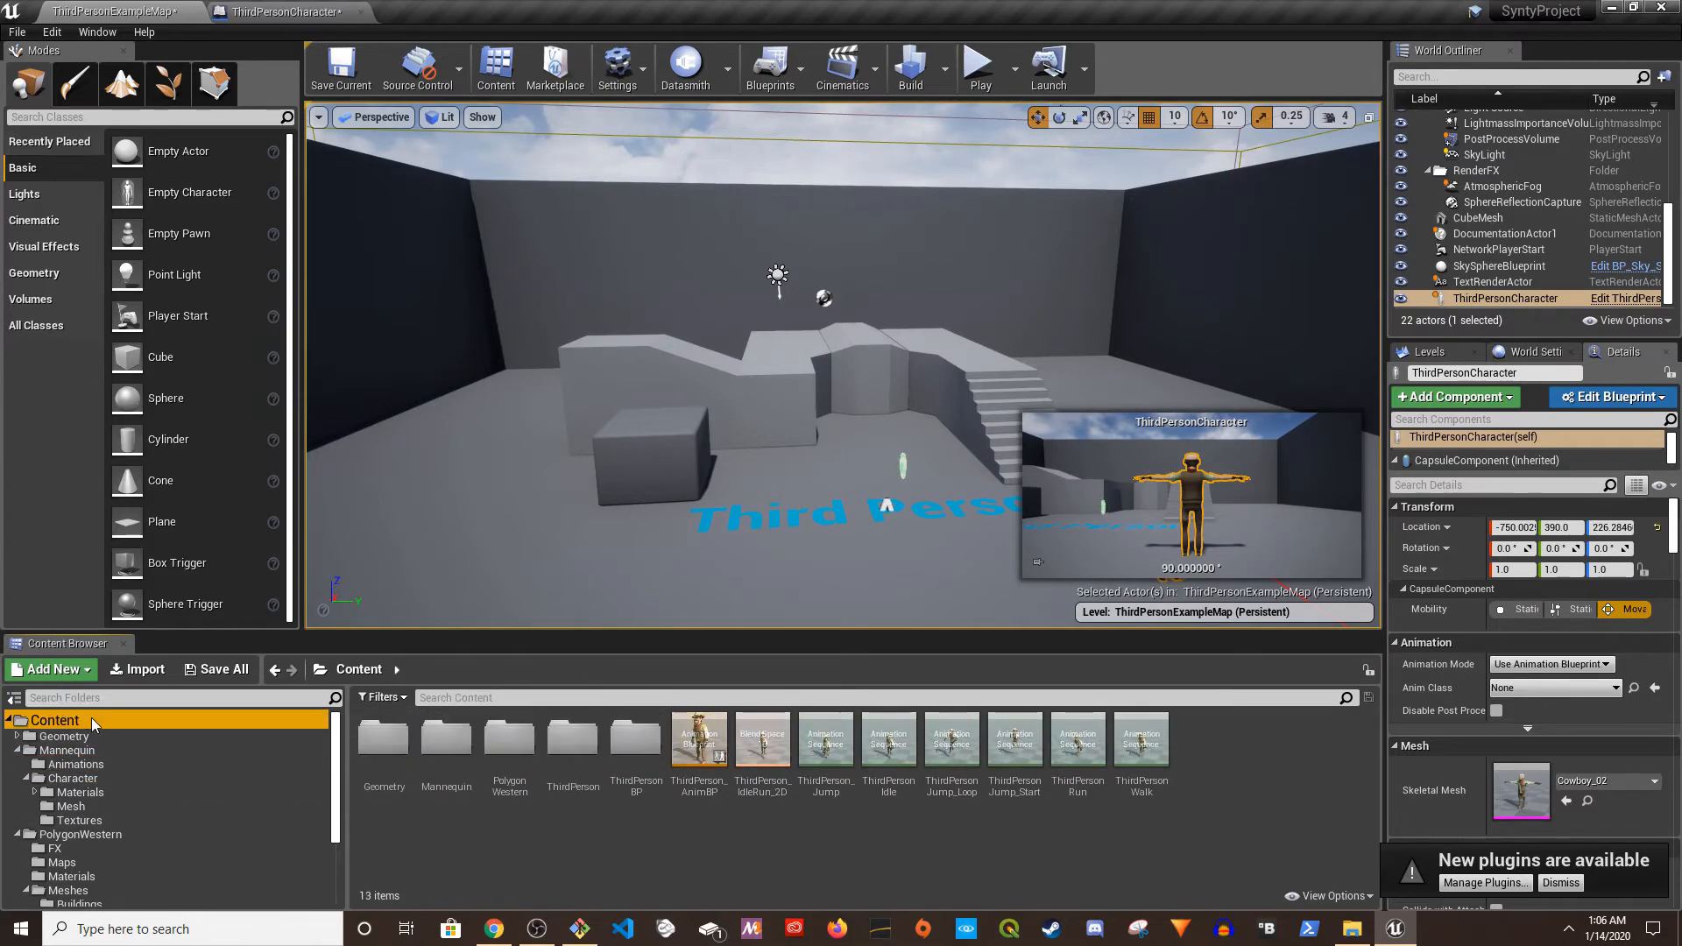
pyautogui.click(708, 755)
pyautogui.click(287, 11)
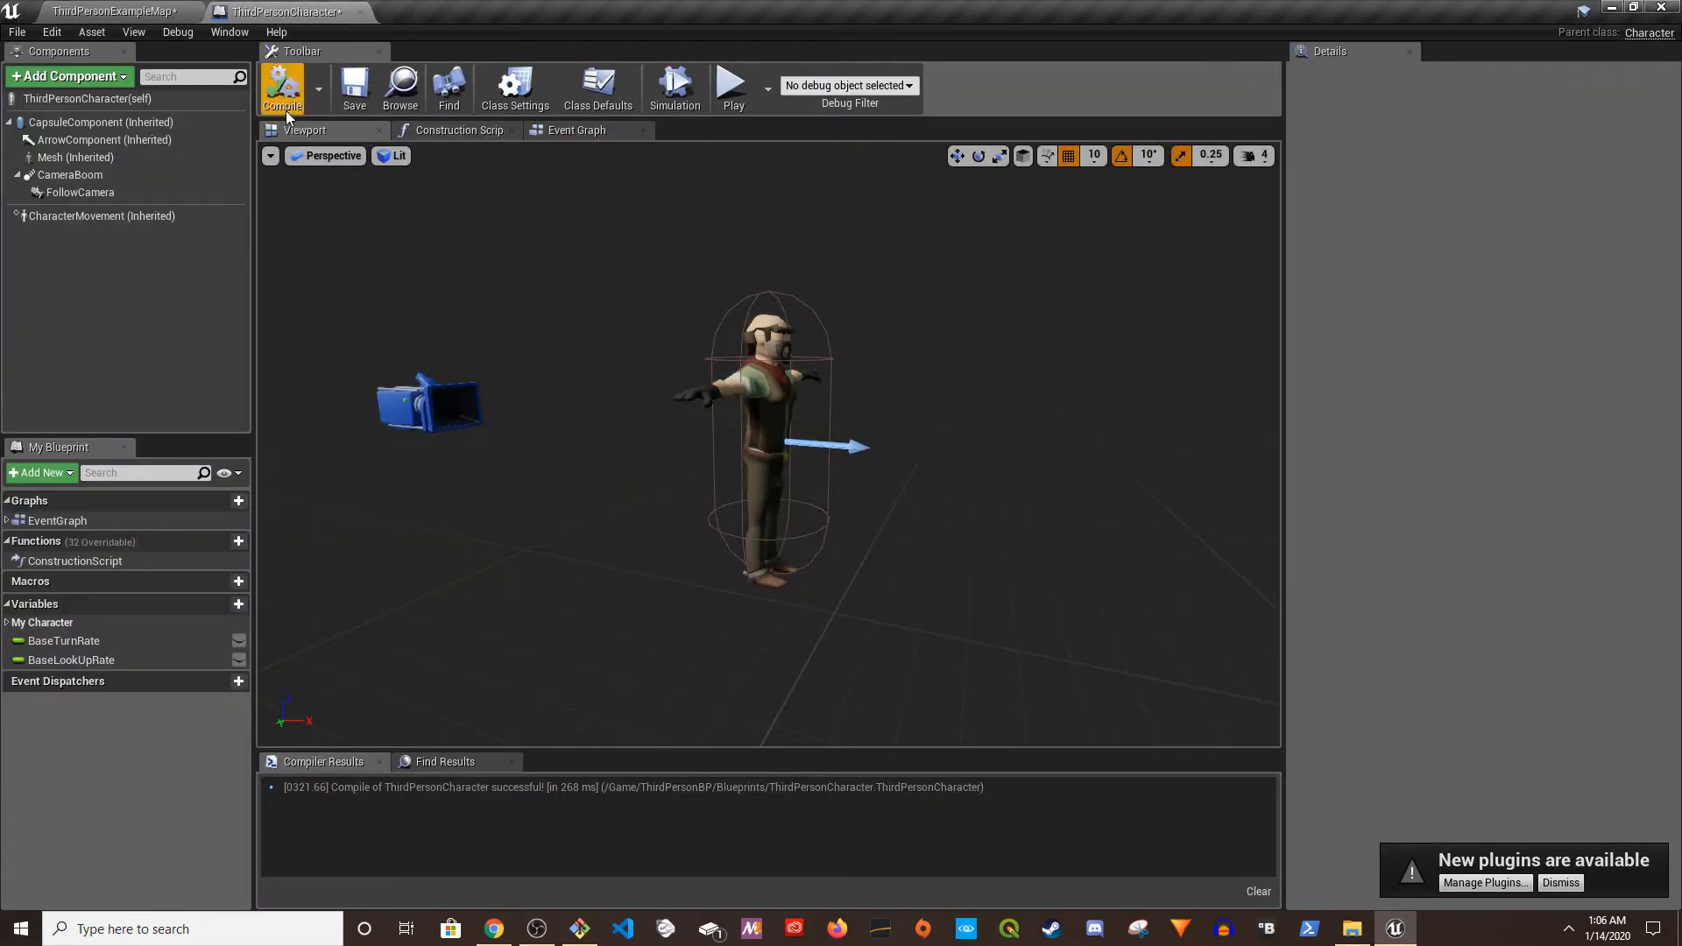
pyautogui.click(71, 157)
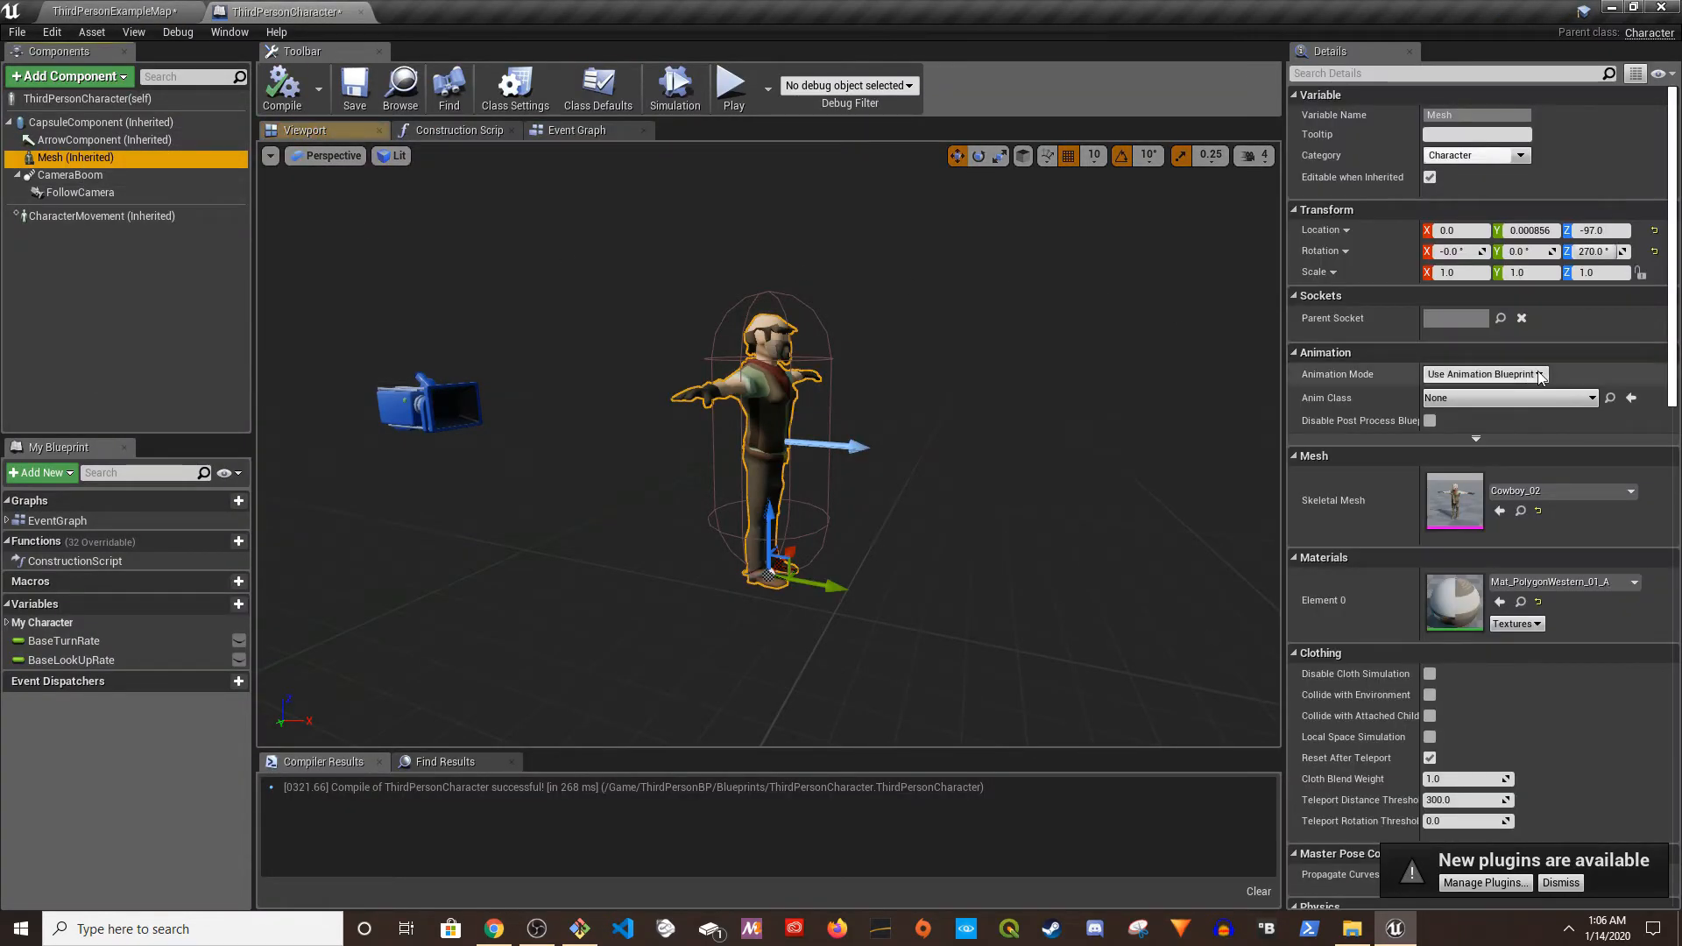
pyautogui.click(1634, 398)
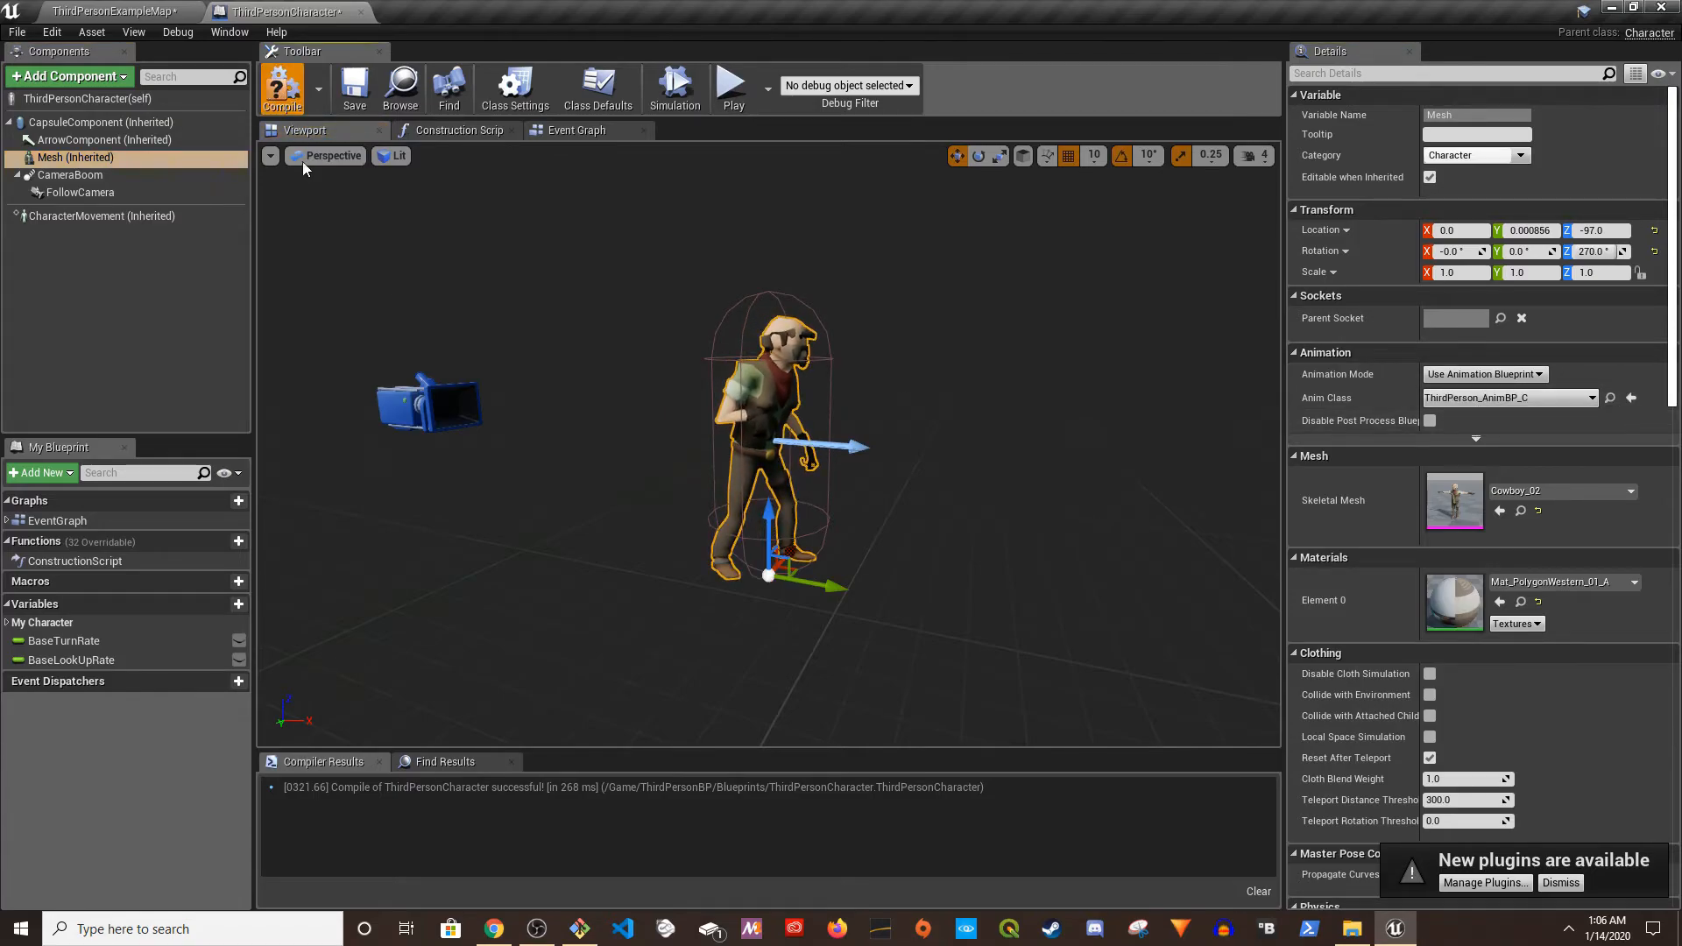
# - Play the level and run the cowboy in several directions to check the retargeted animations, ending the play session
pyautogui.click(147, 11)
pyautogui.click(981, 67)
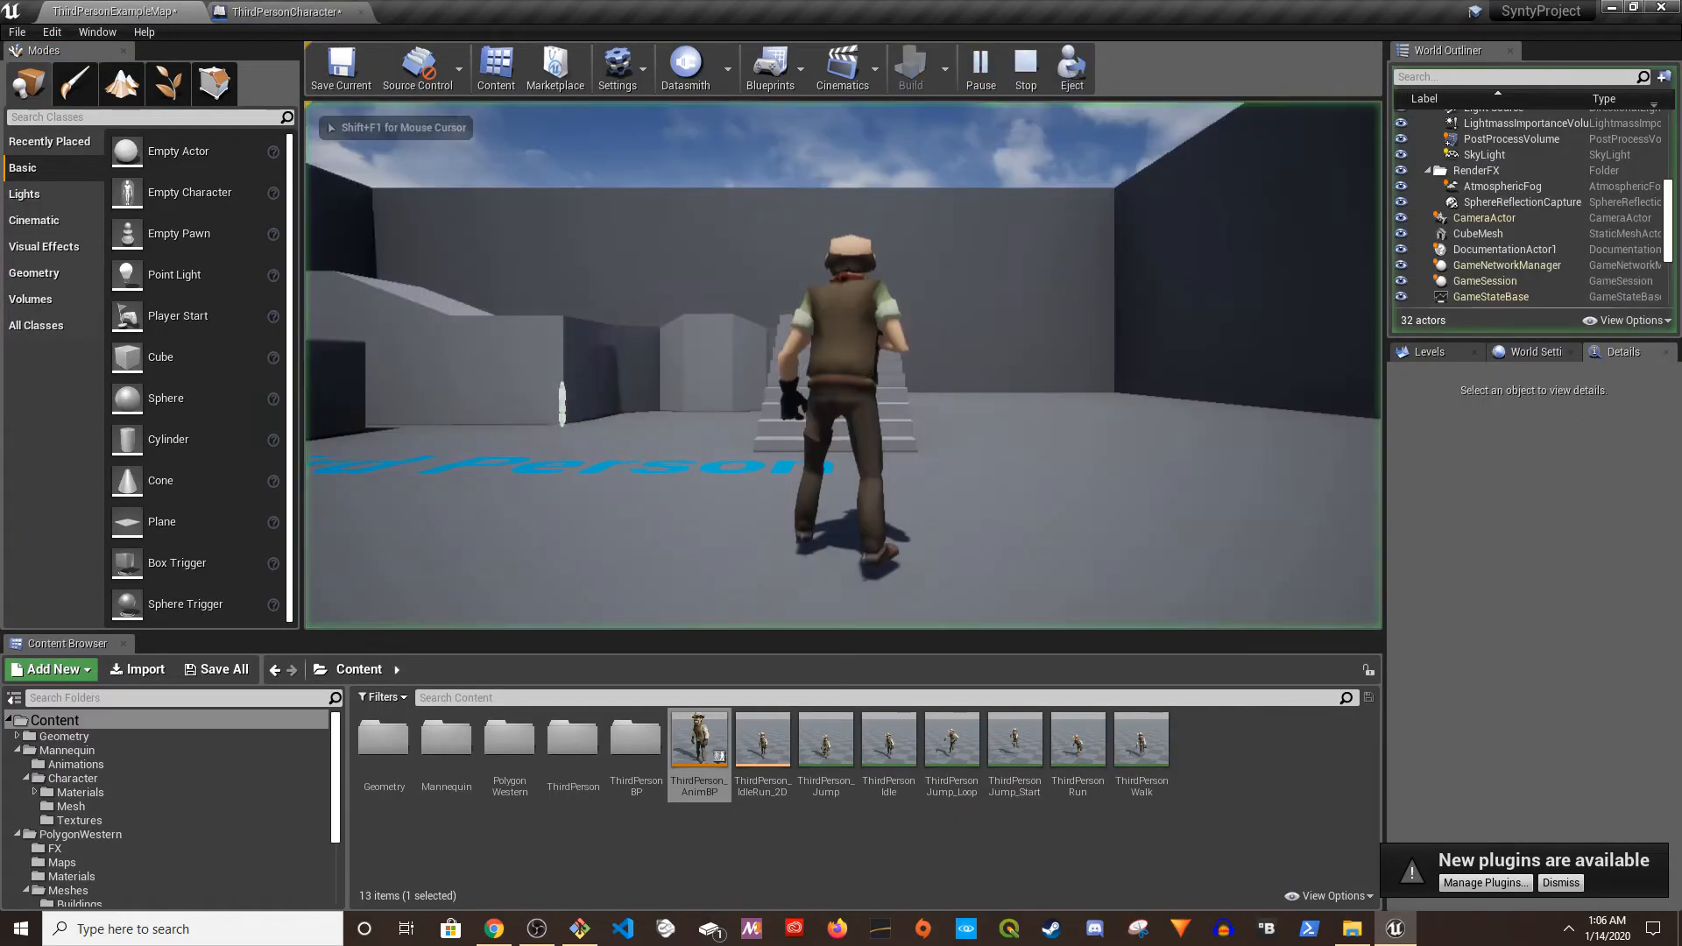
pyautogui.click(930, 470)
pyautogui.press('w')
pyautogui.press('s')
pyautogui.press('d')
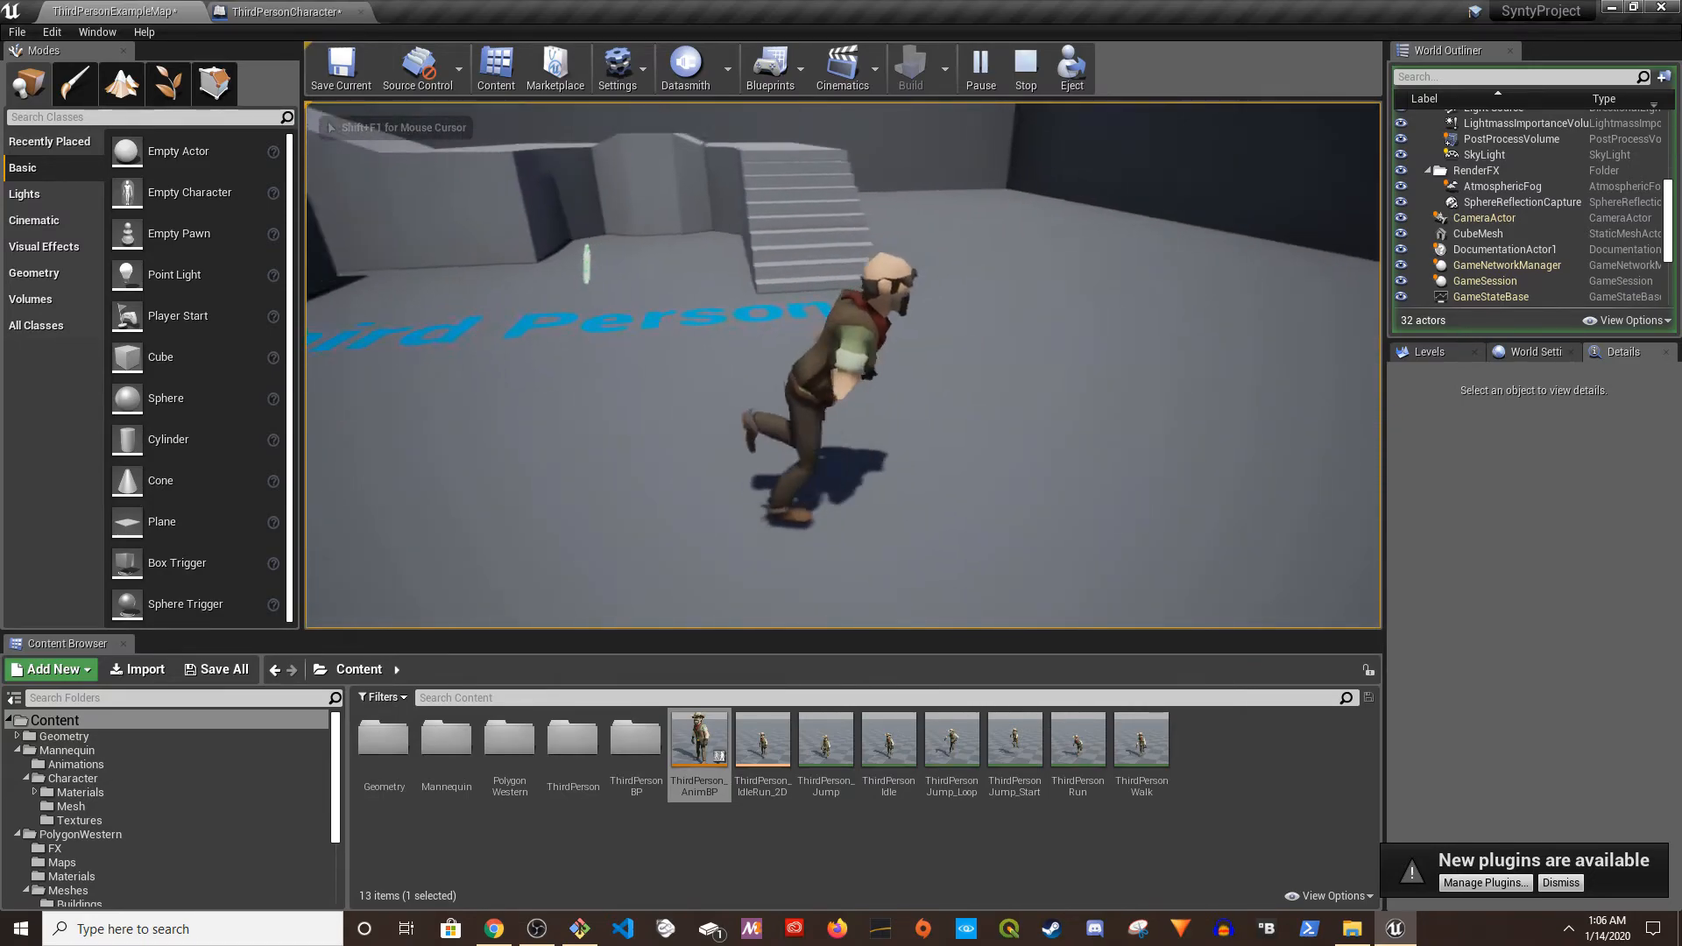
pyautogui.press('s')
pyautogui.press('w')
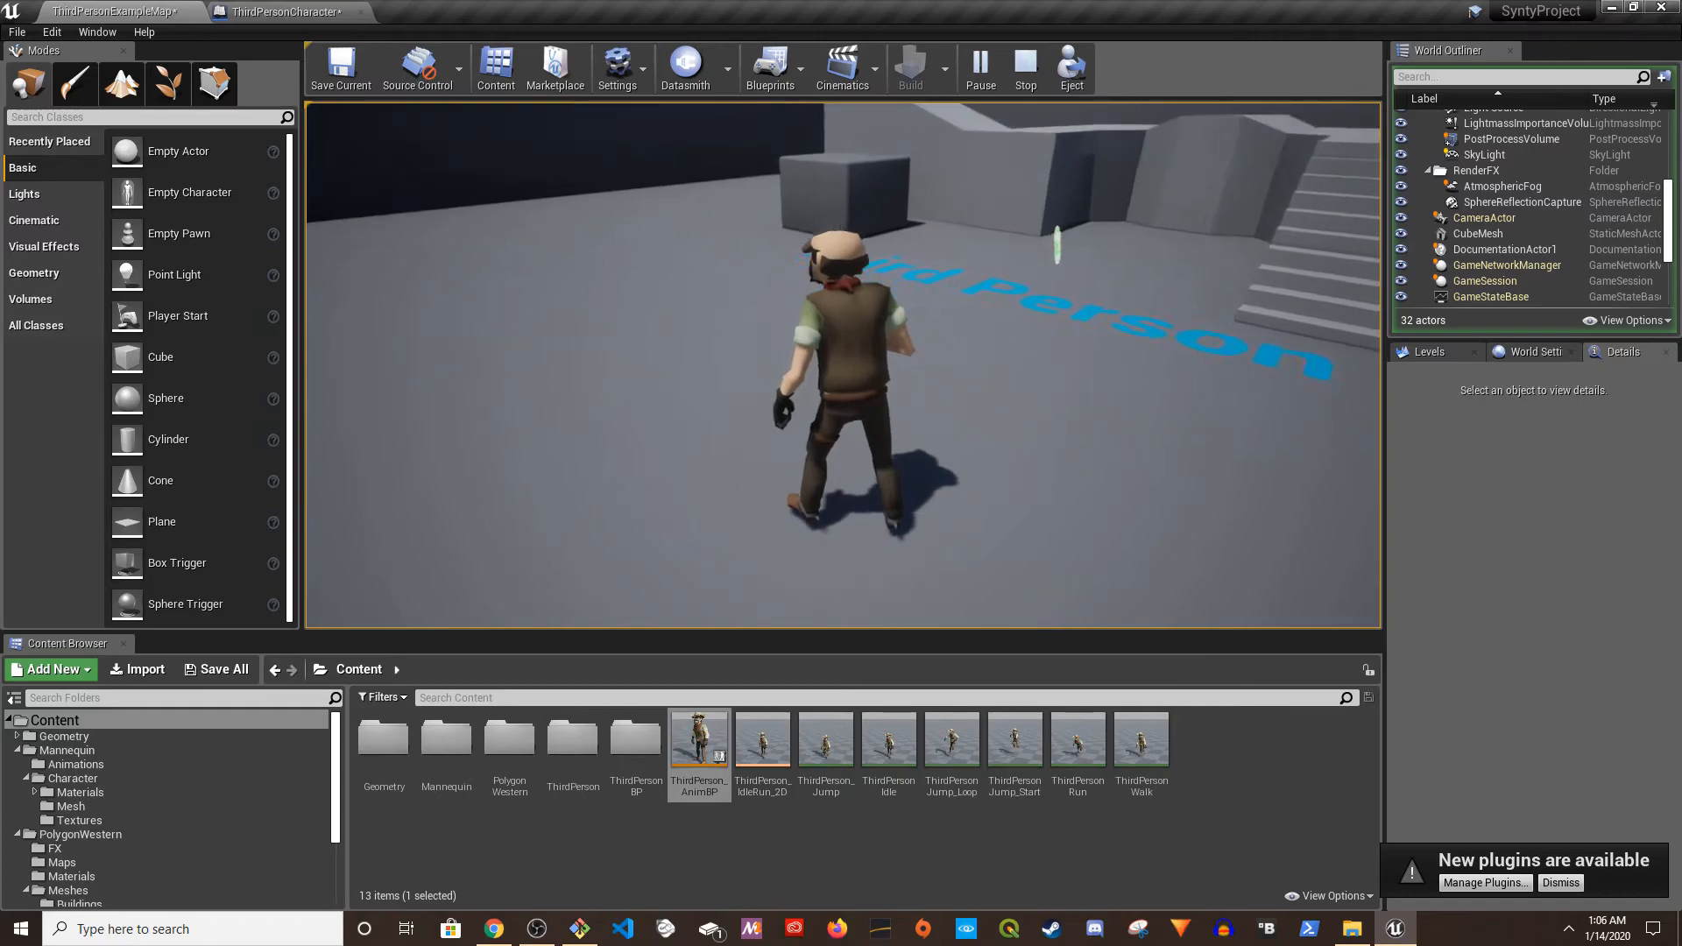
pyautogui.press('d')
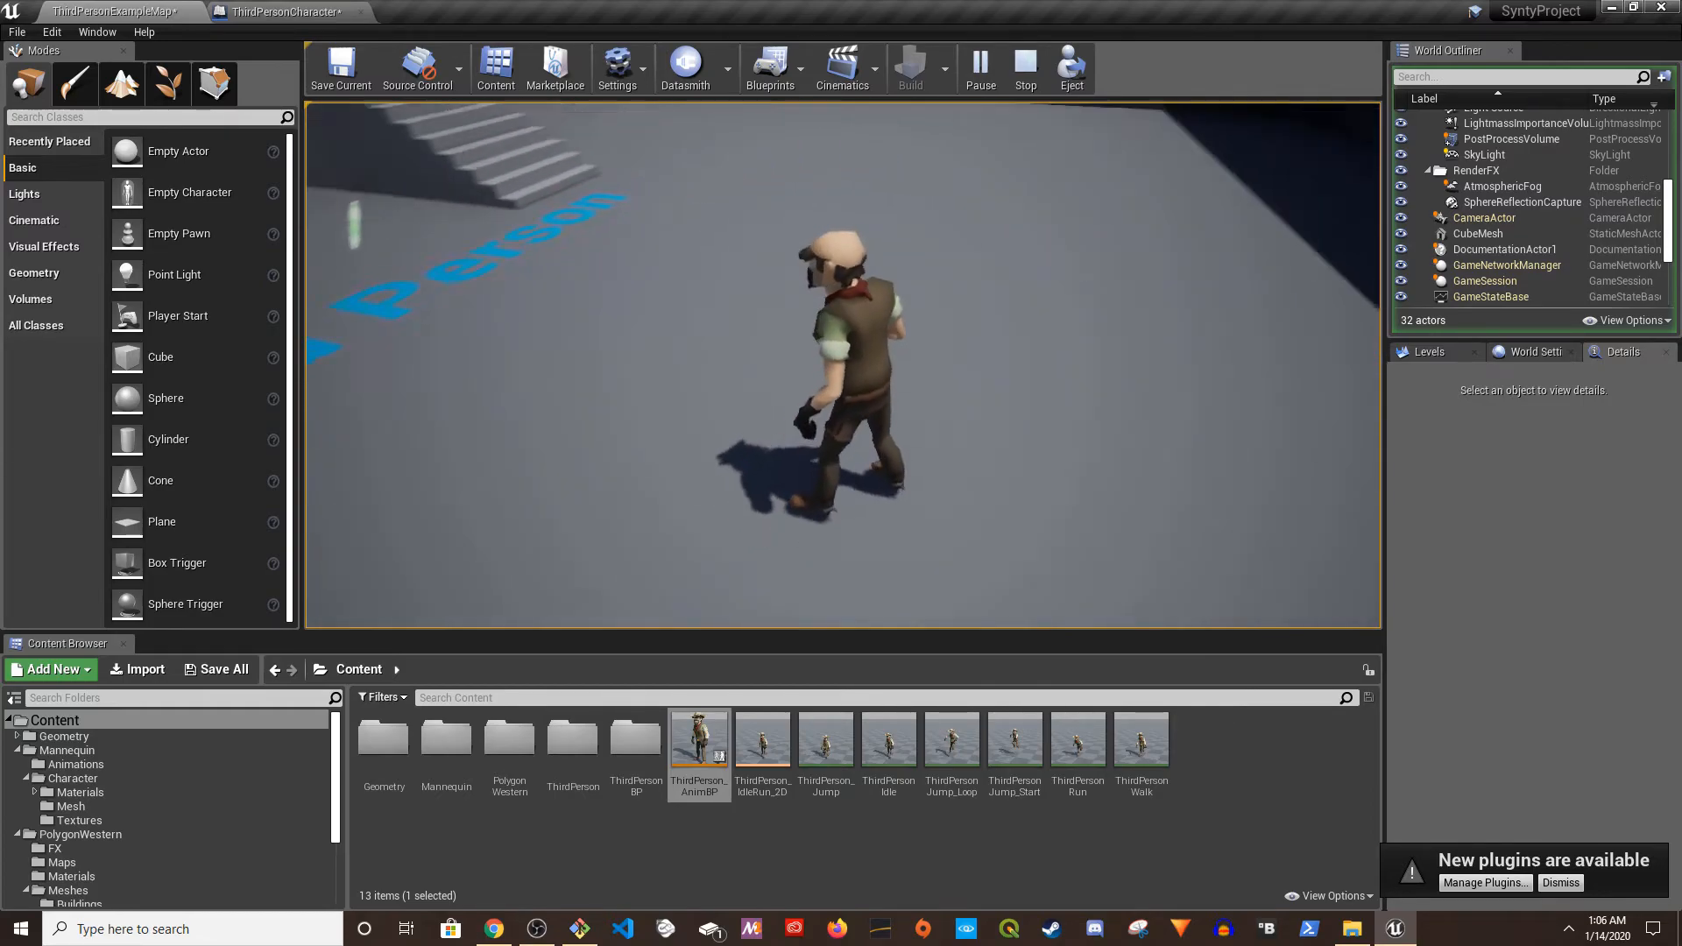
pyautogui.press('Escape')
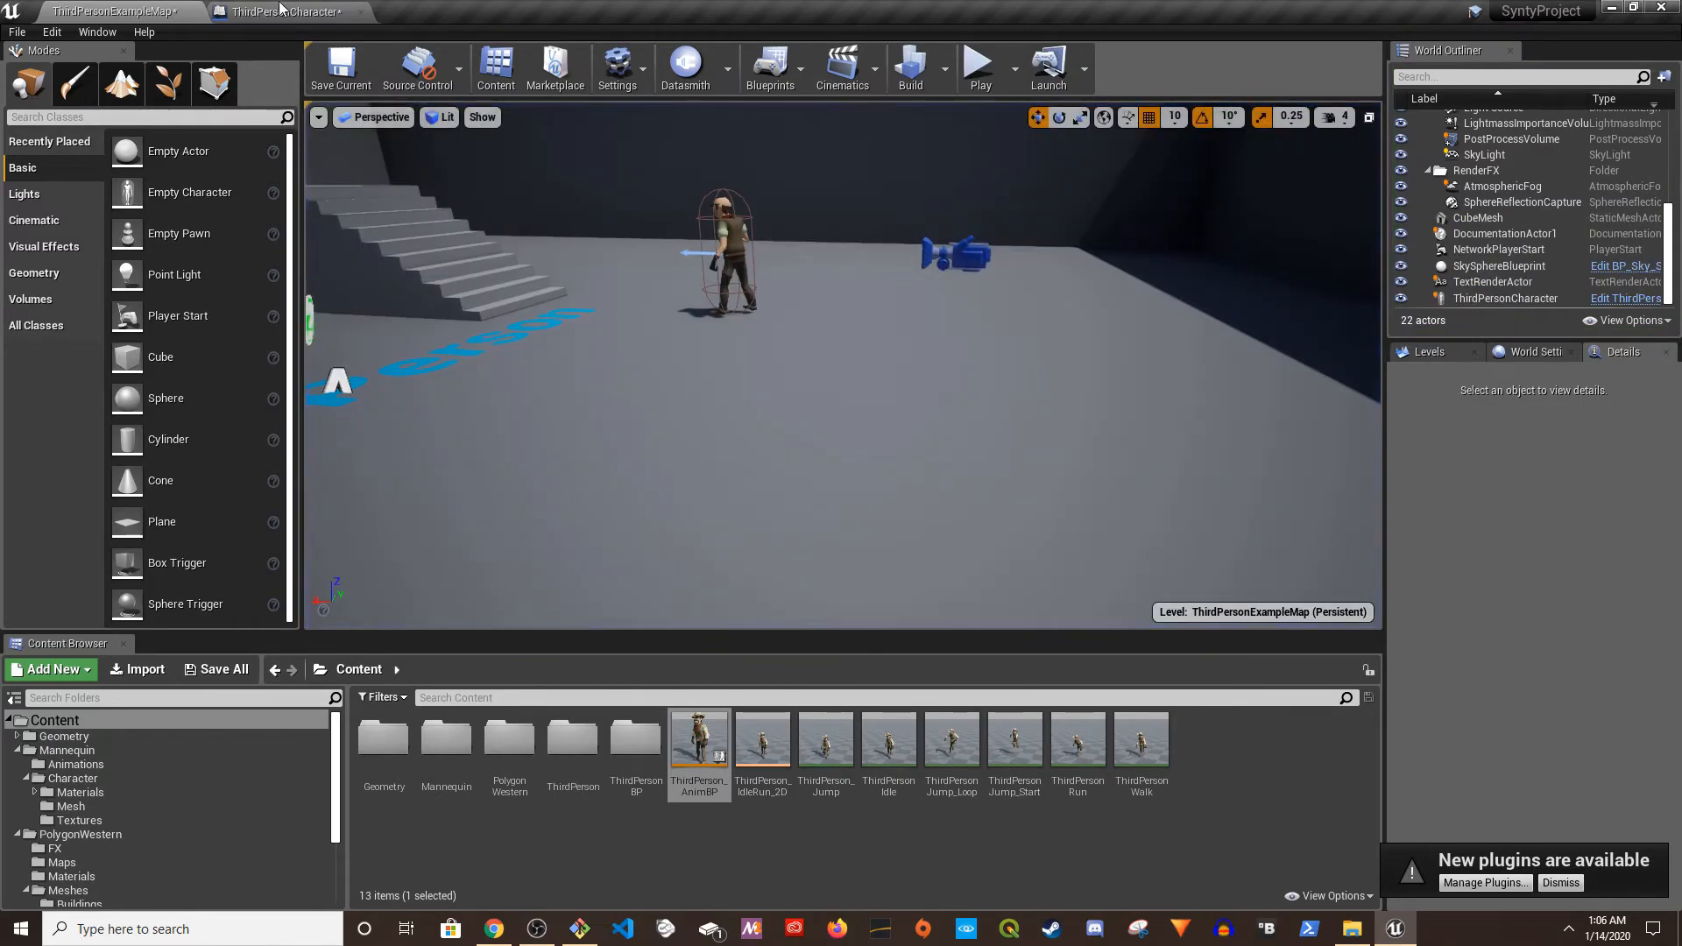
# - Open SK_Character_PolyWest_Skeleton from PolygonWestern's Characters folder and show the retargeting options in its skeleton tree
pyautogui.click(287, 19)
pyautogui.click(86, 10)
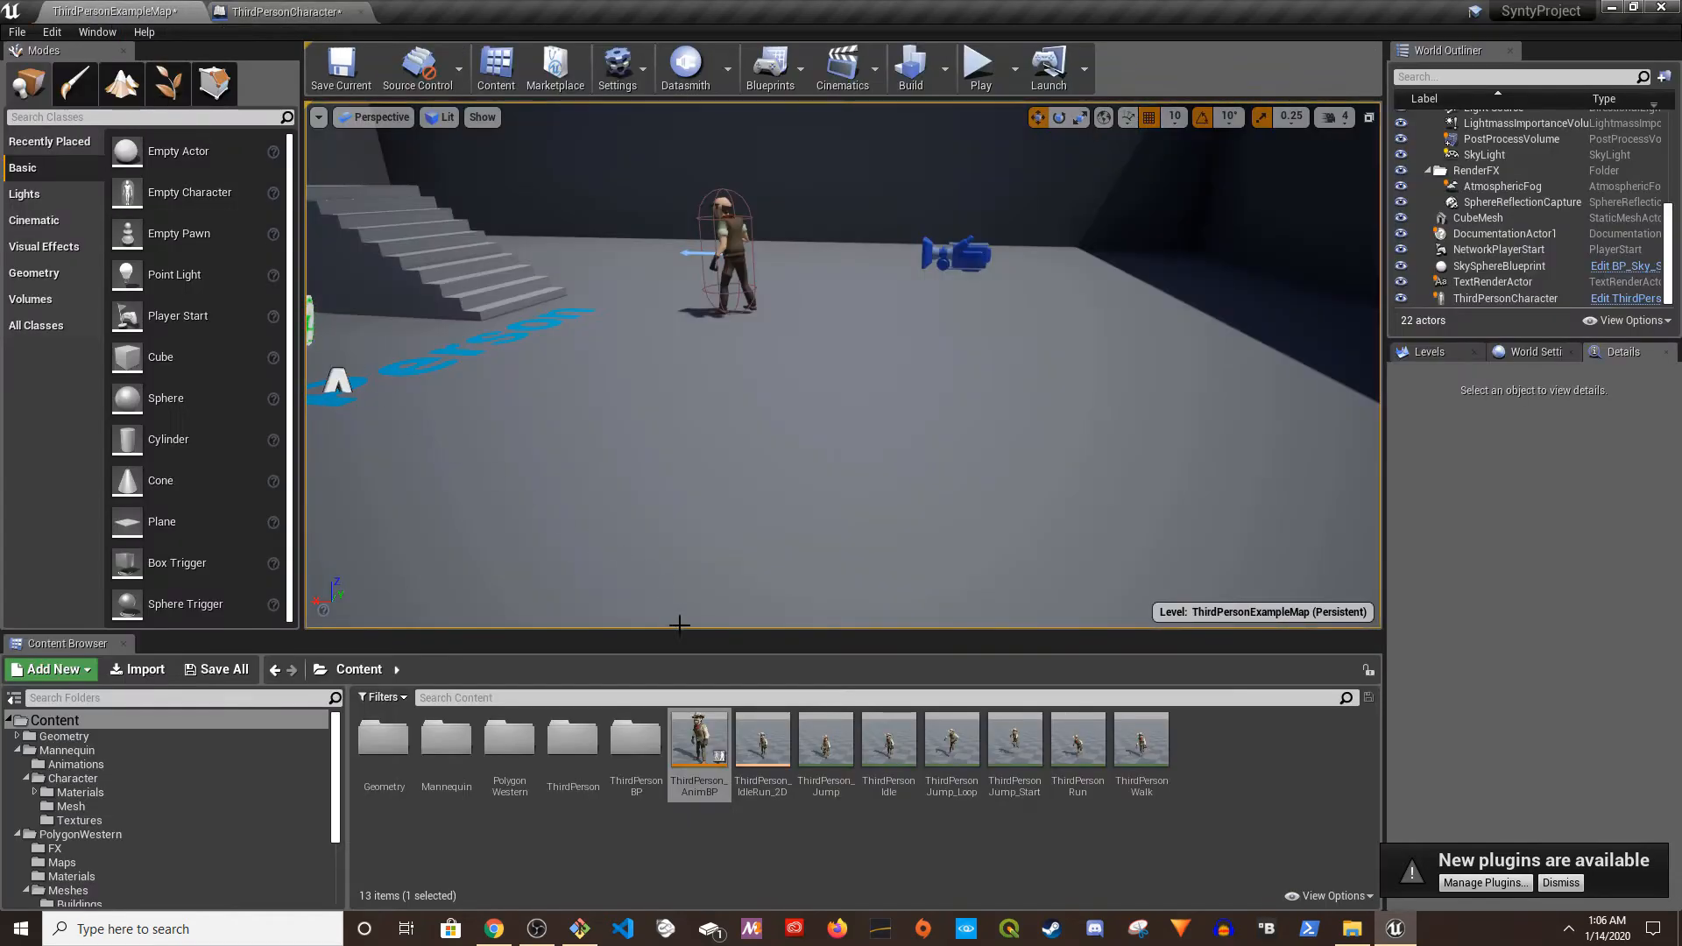
pyautogui.scroll(-3, 124, 807)
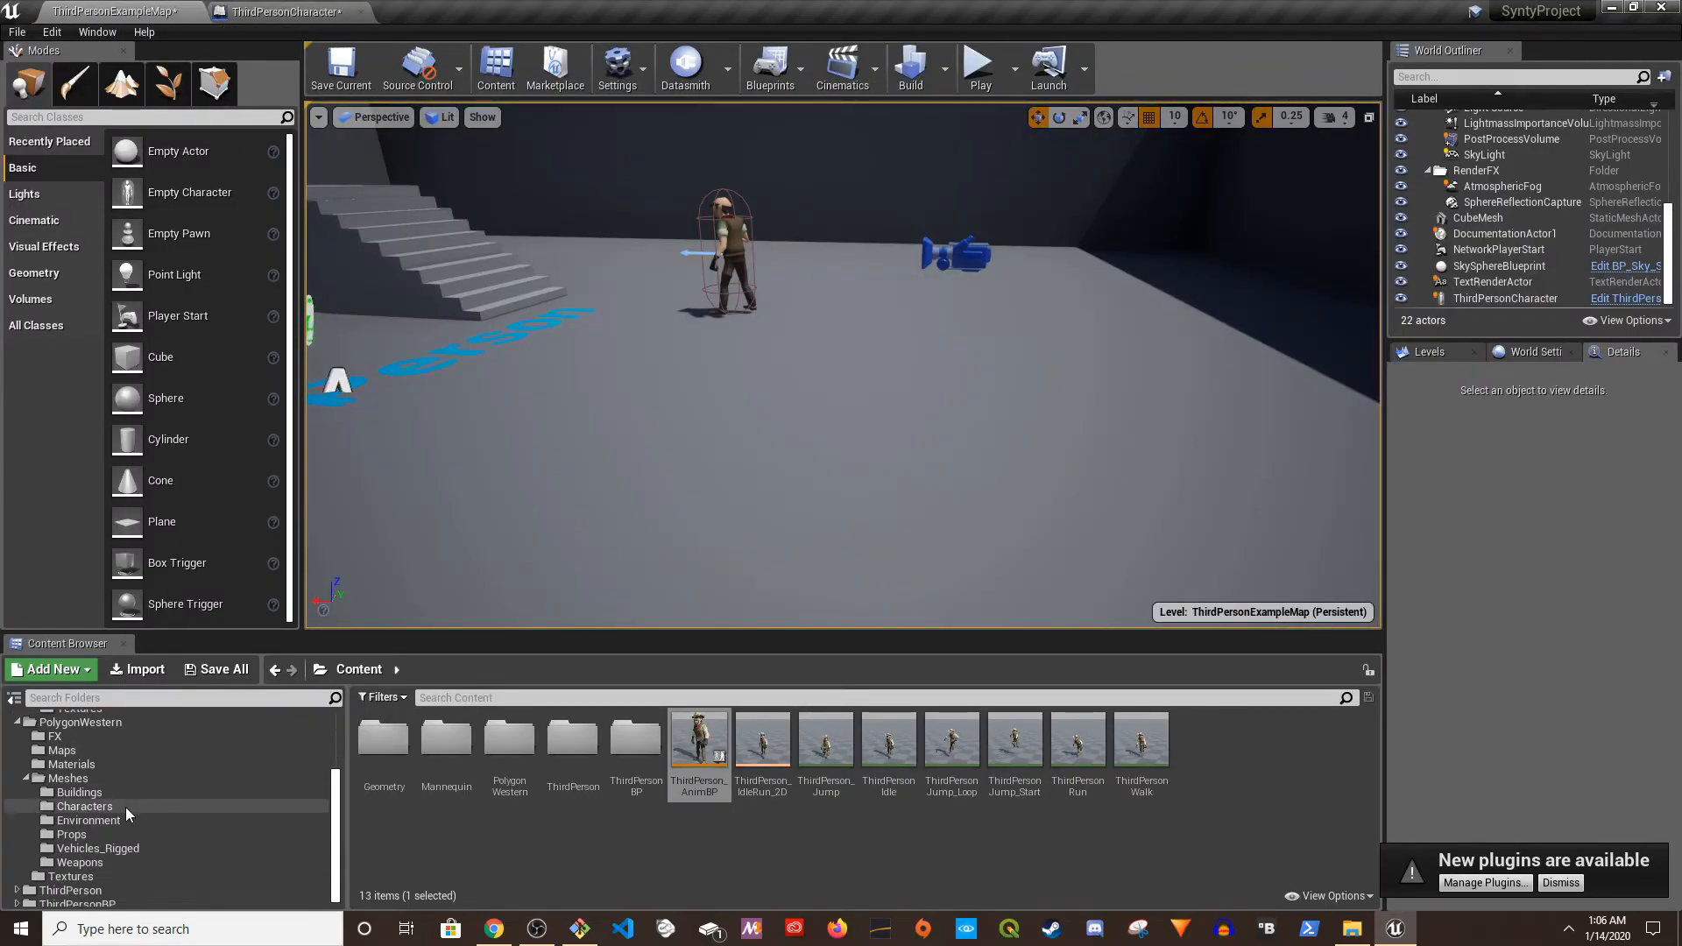
pyautogui.click(84, 807)
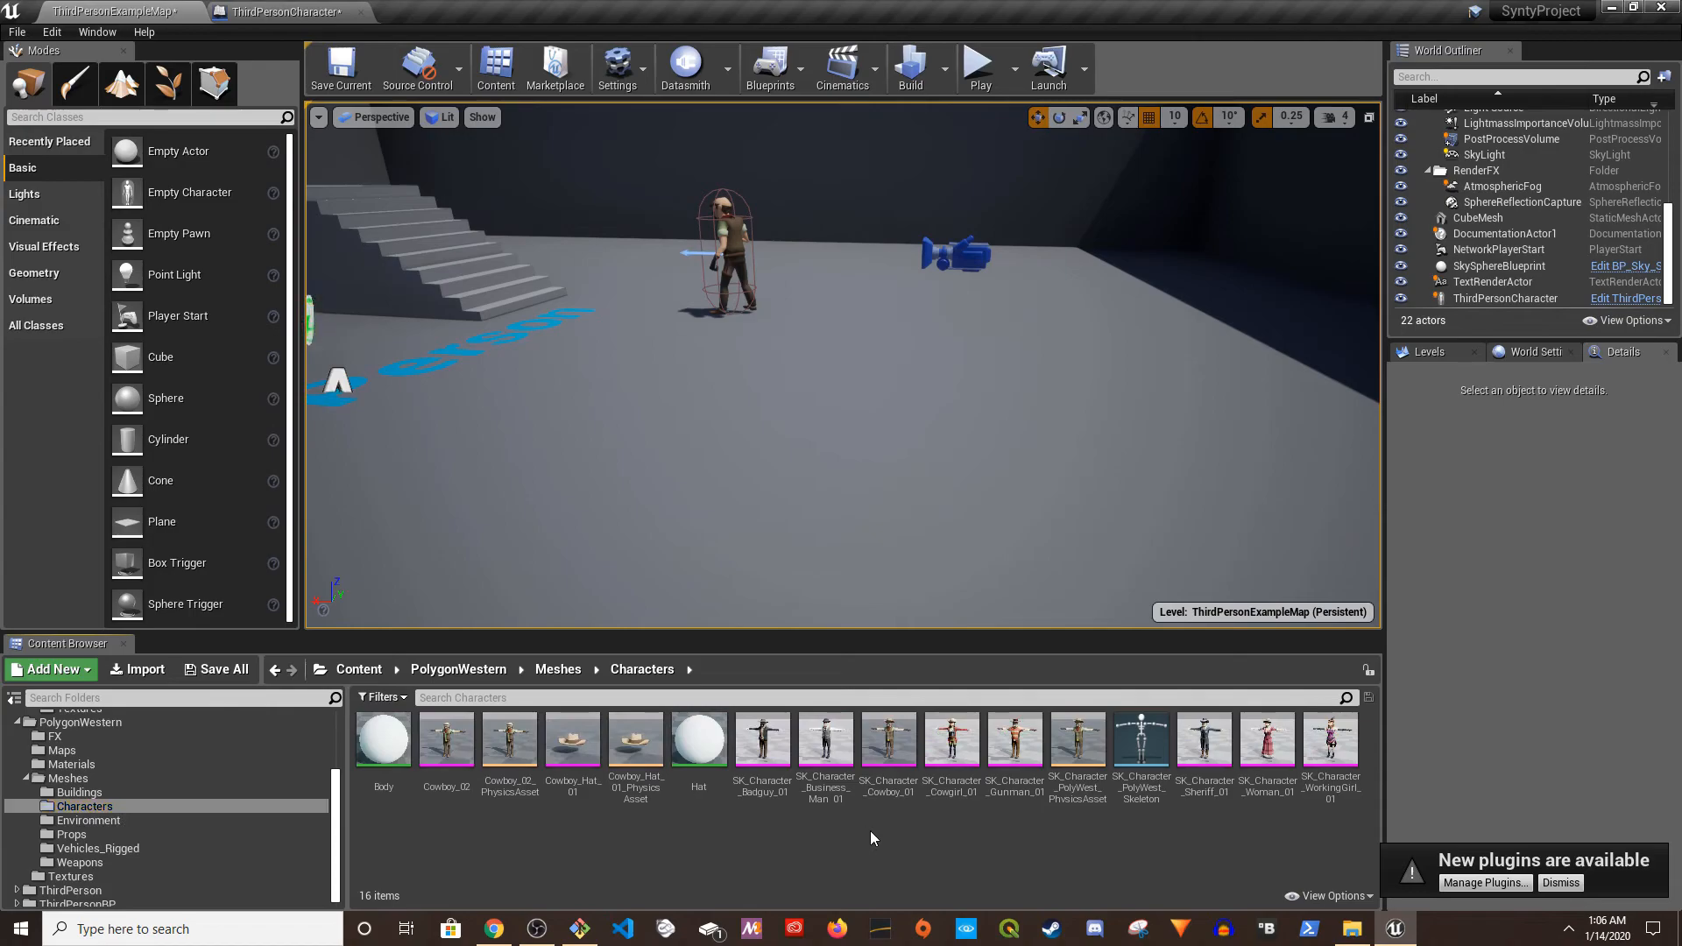
pyautogui.doubleClick(1175, 728)
pyautogui.click(114, 10)
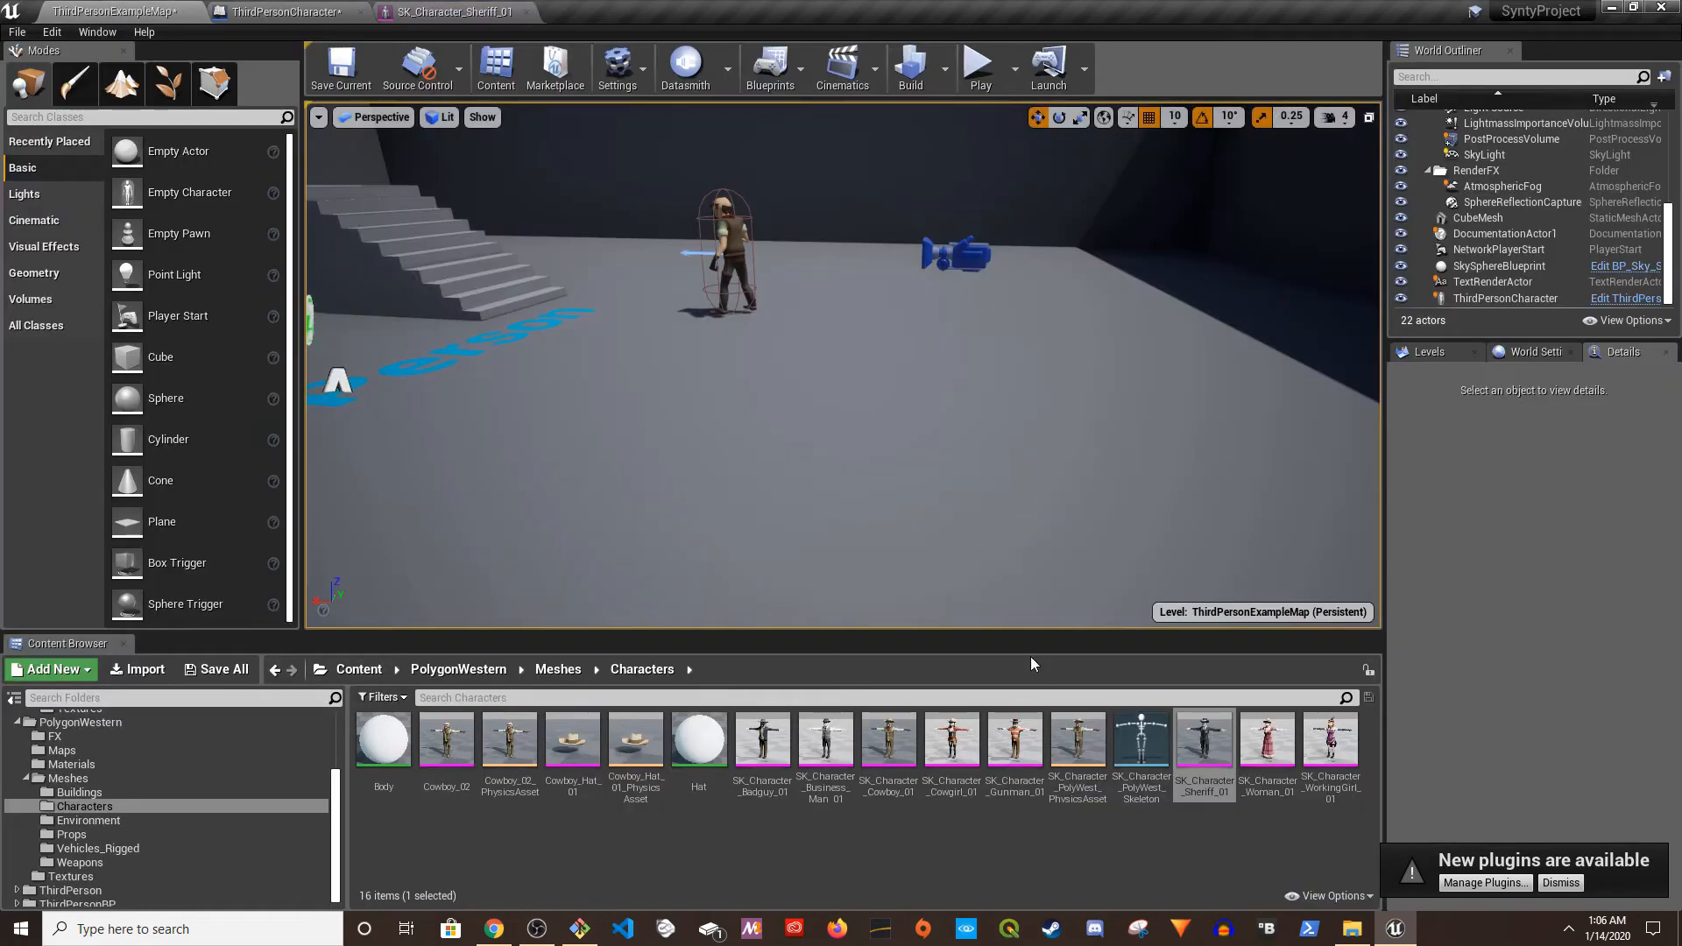
pyautogui.doubleClick(1110, 726)
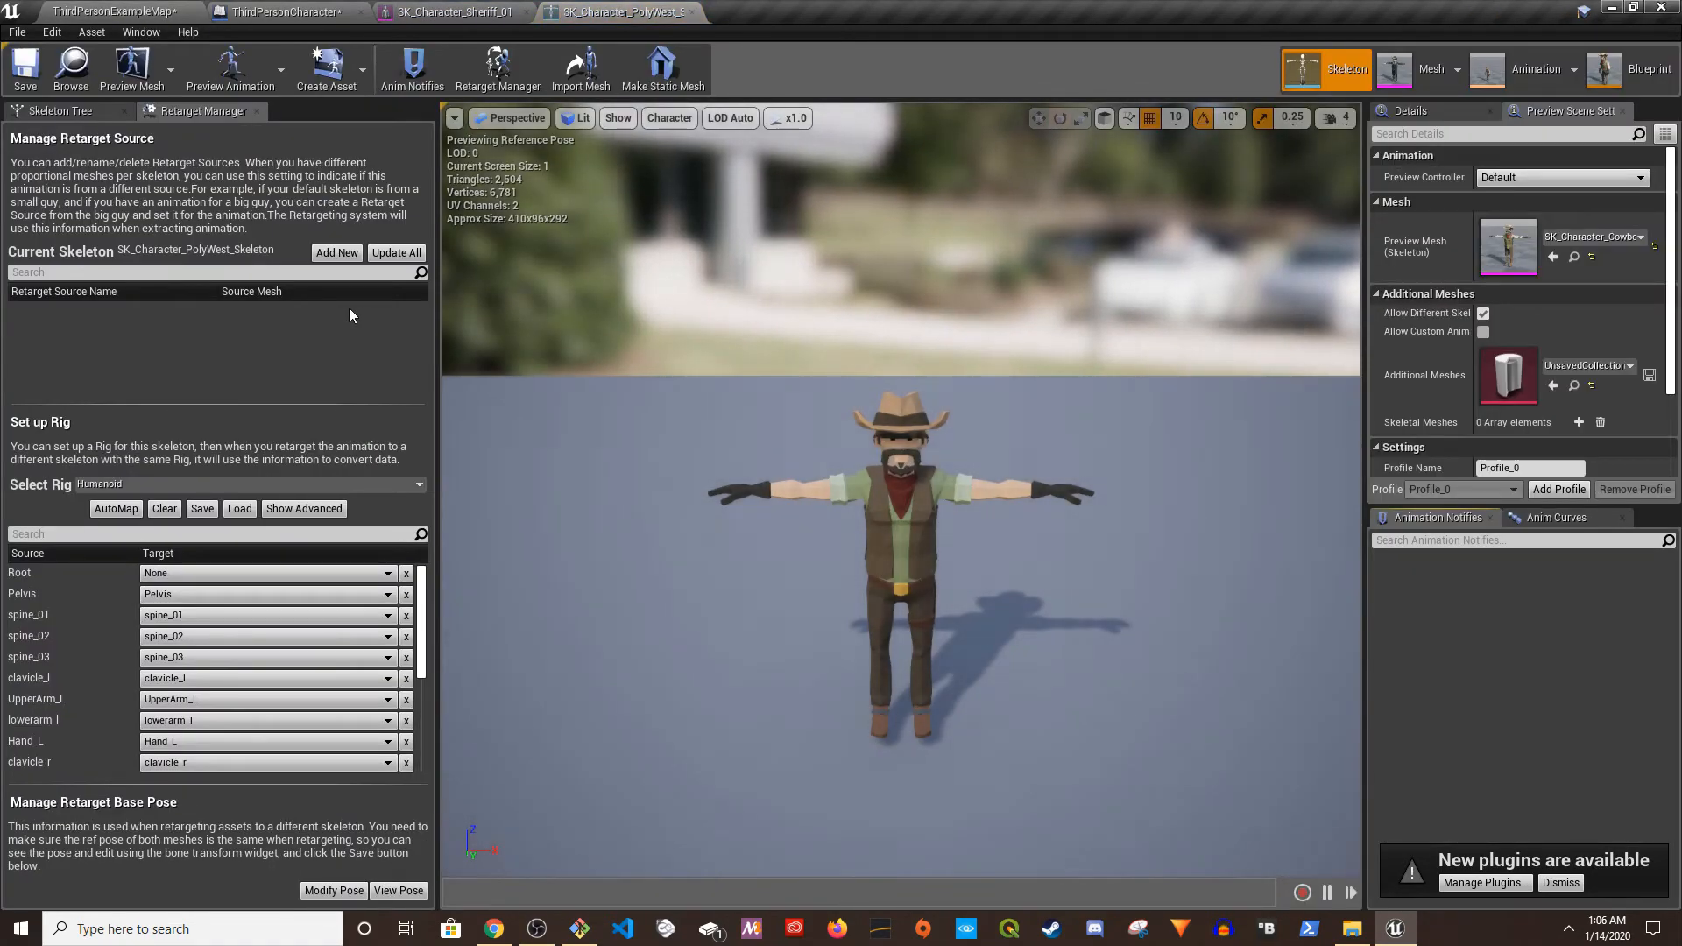
pyautogui.click(61, 111)
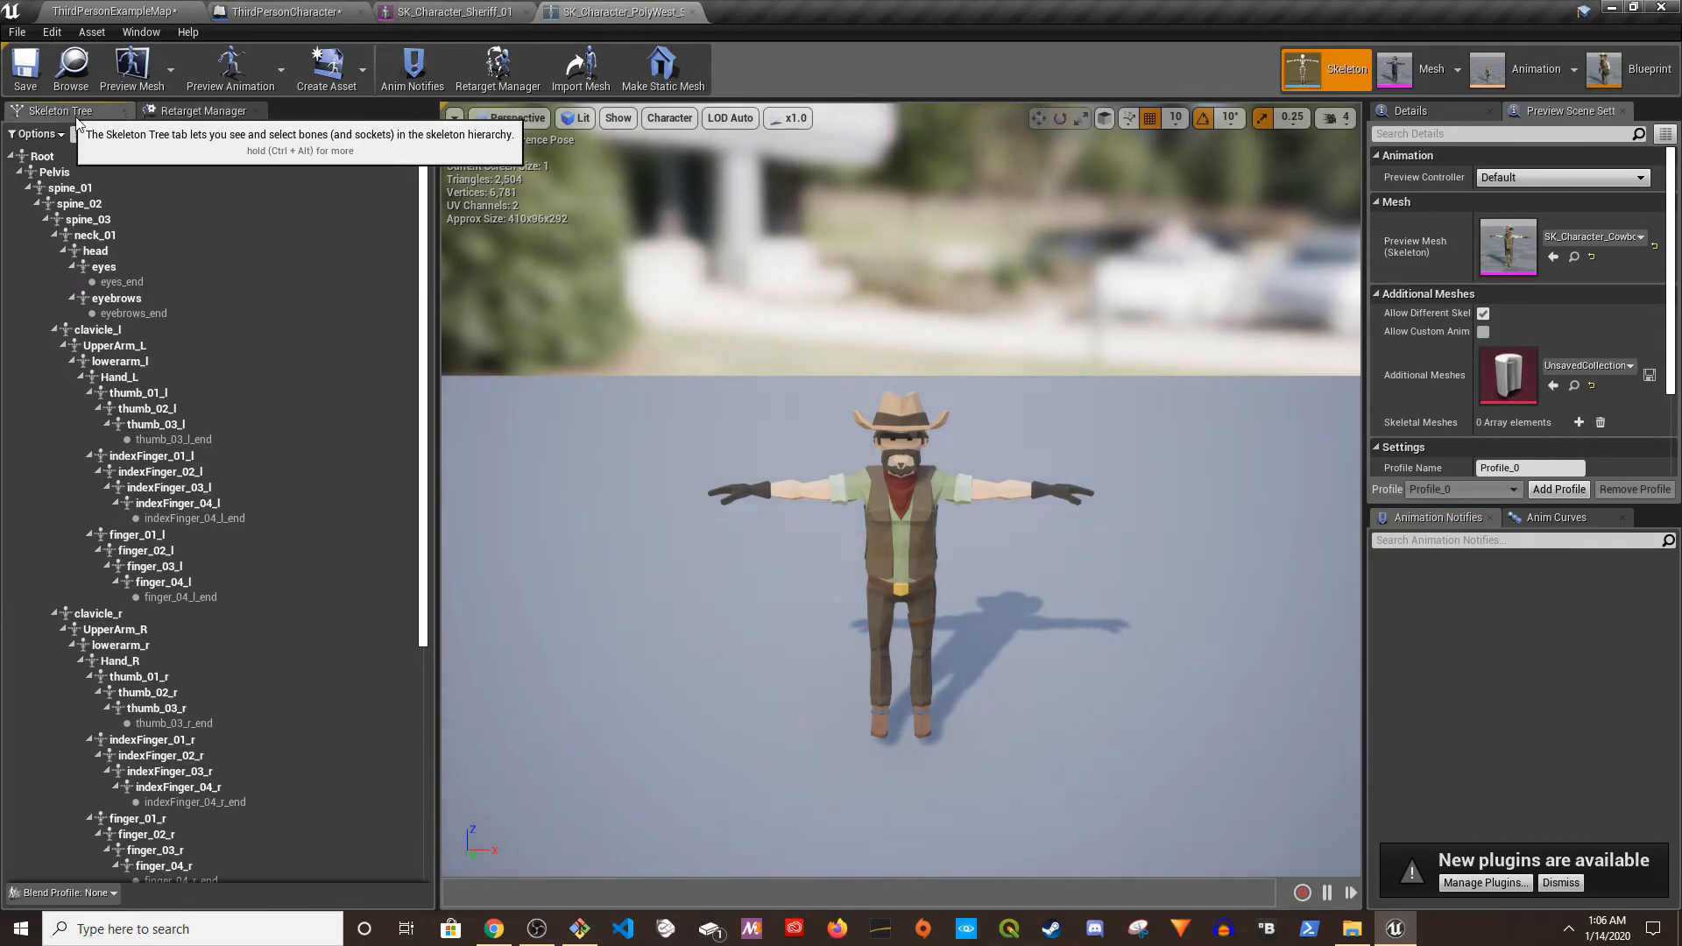
pyautogui.click(39, 134)
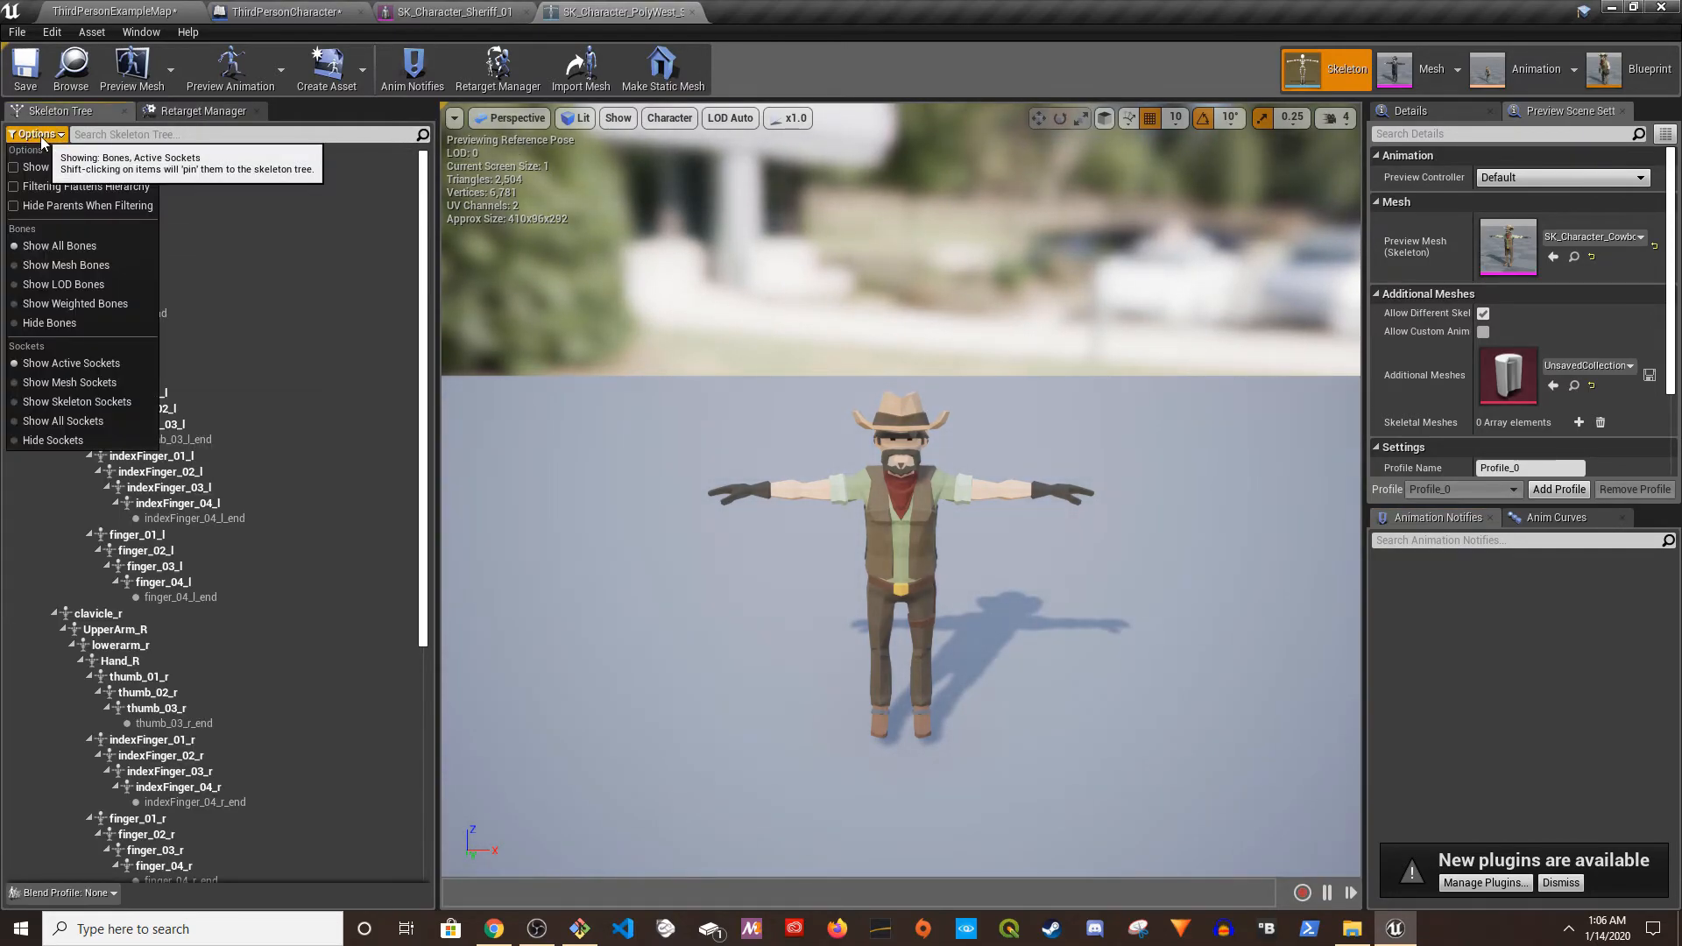
pyautogui.click(113, 171)
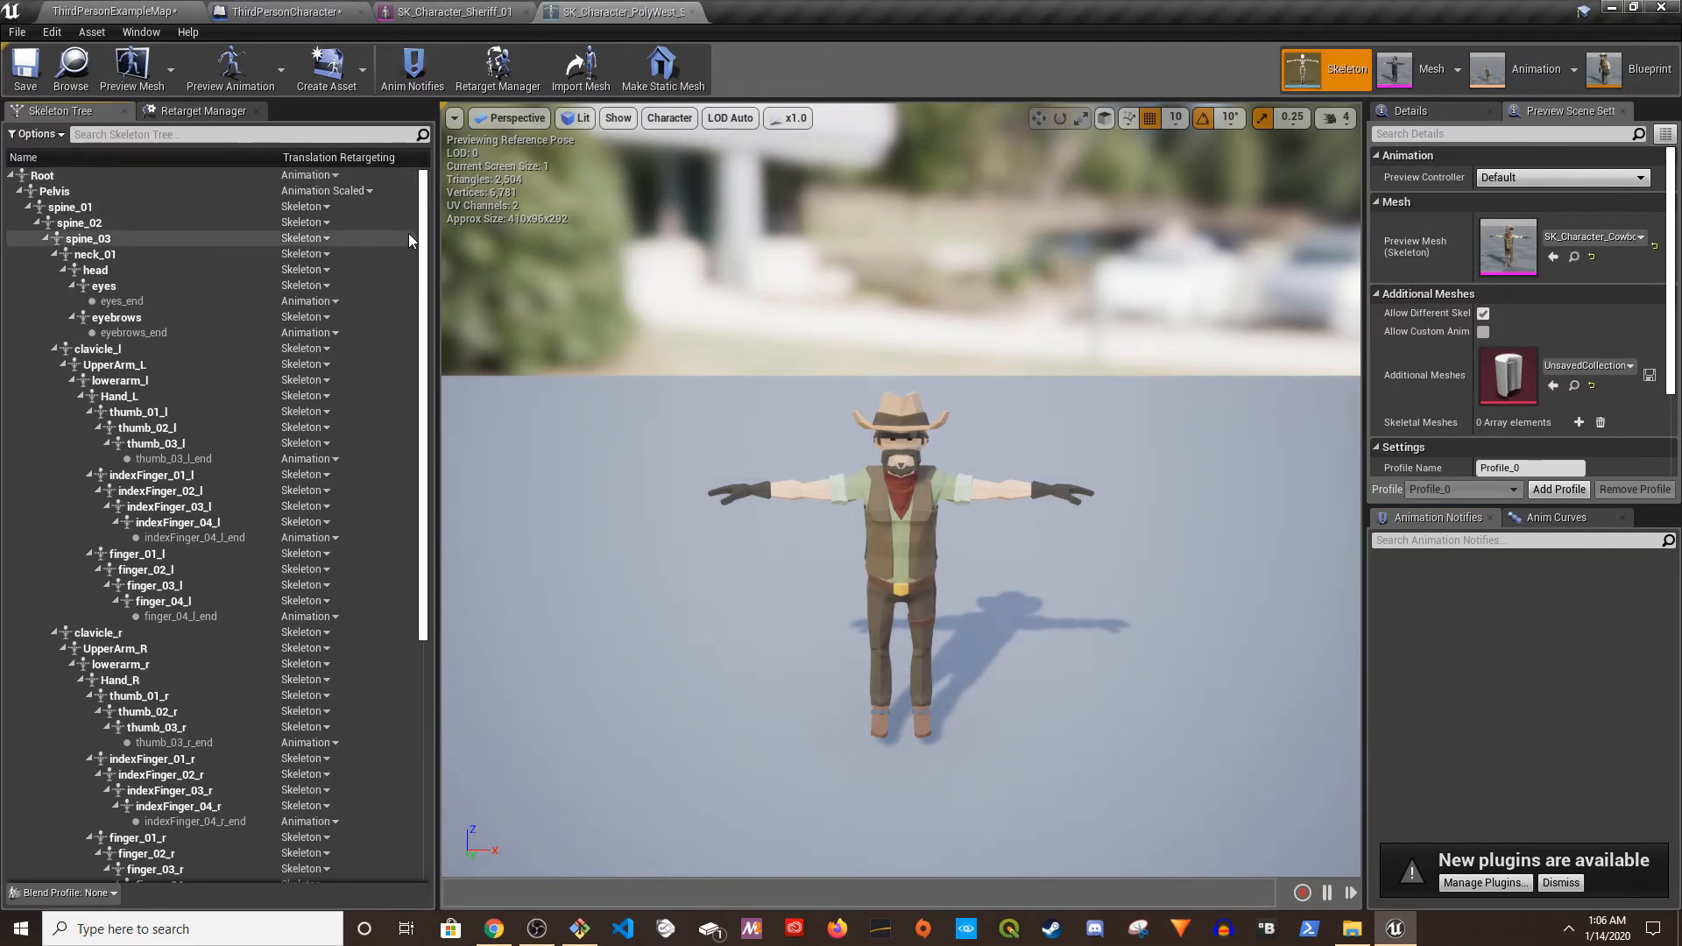
# - Set the translation retargeting mode of the lowerarm_r bone to Animation Relative
pyautogui.scroll(-1, 401, 234)
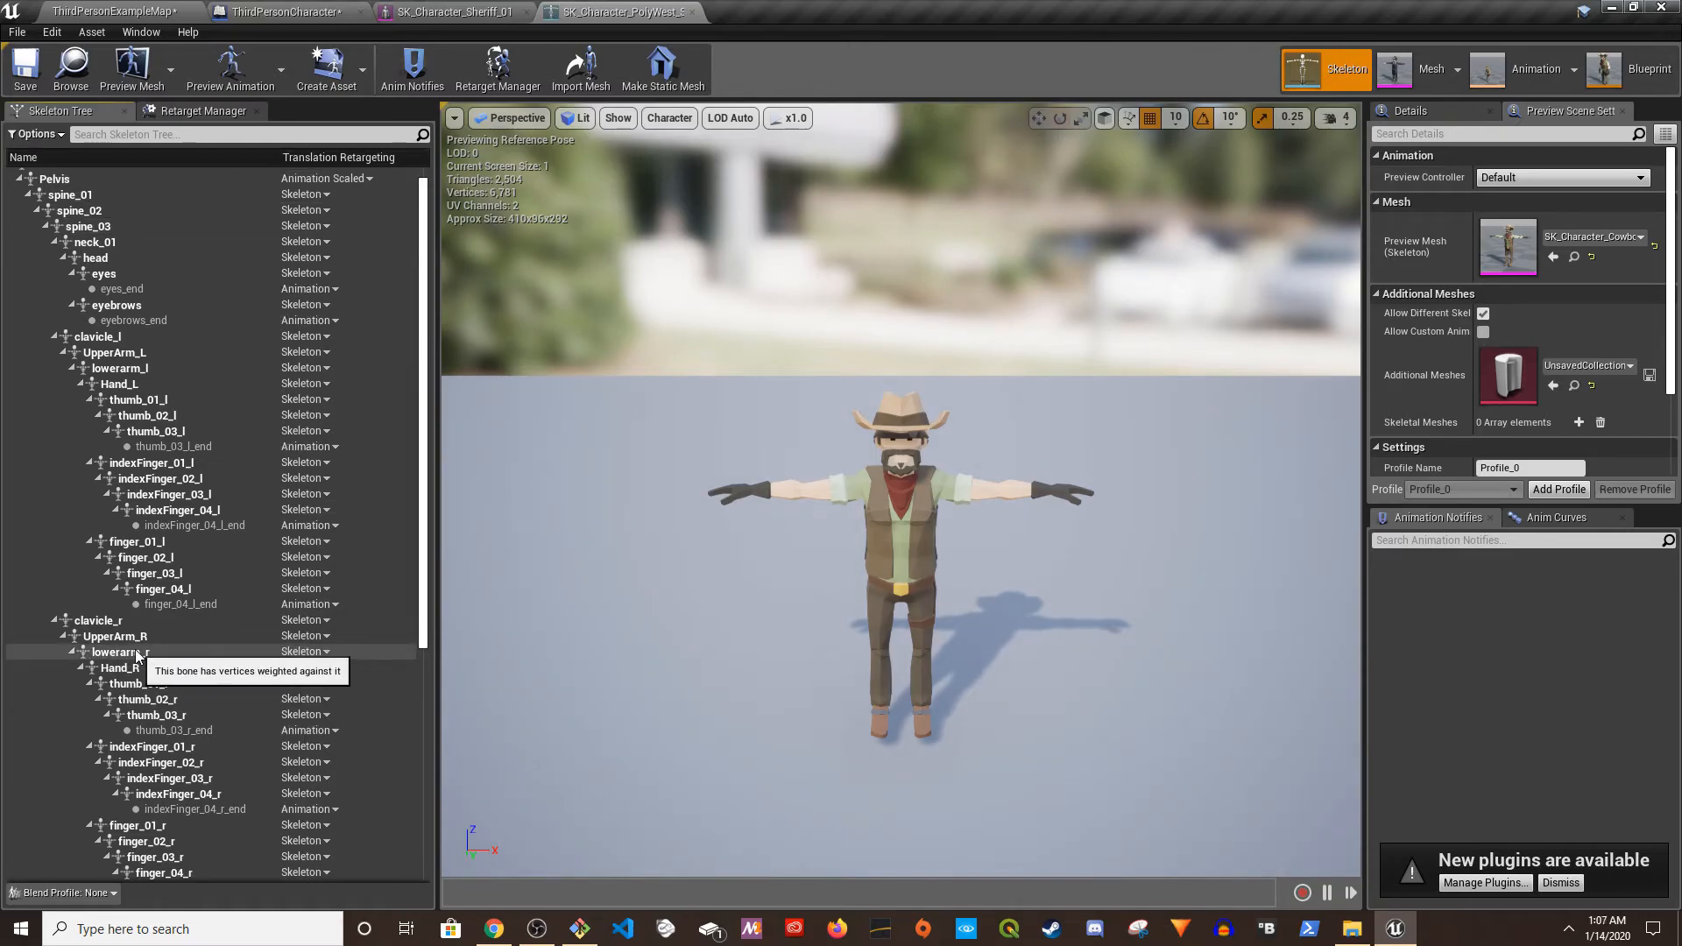
pyautogui.click(132, 657)
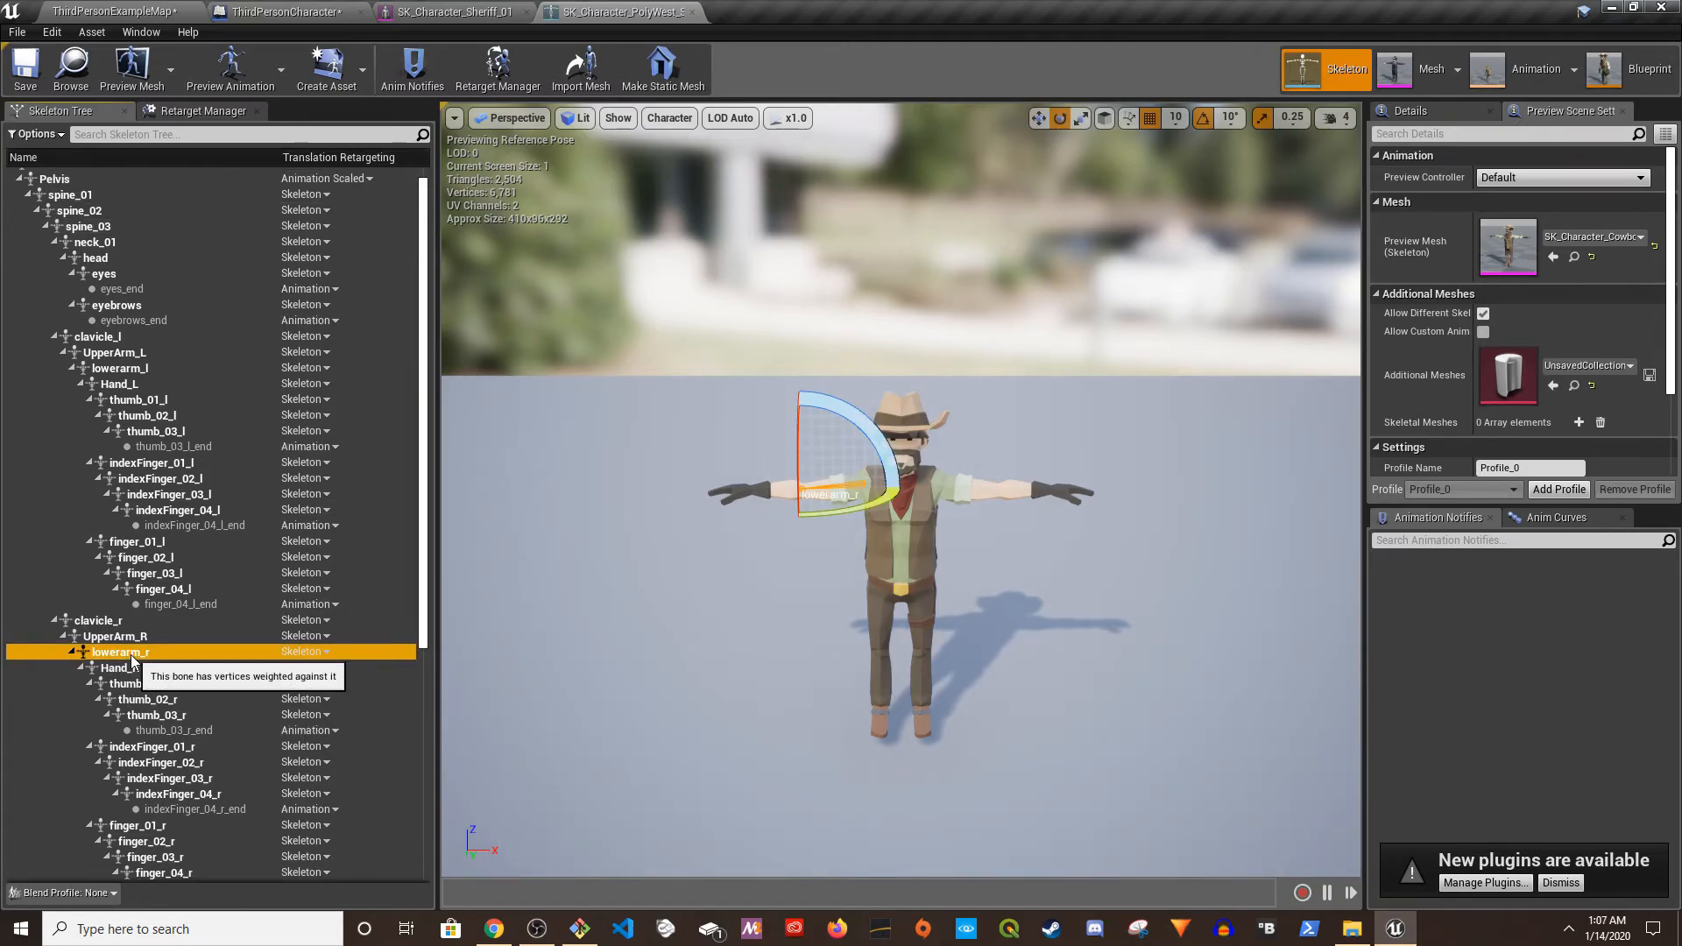
pyautogui.click(322, 653)
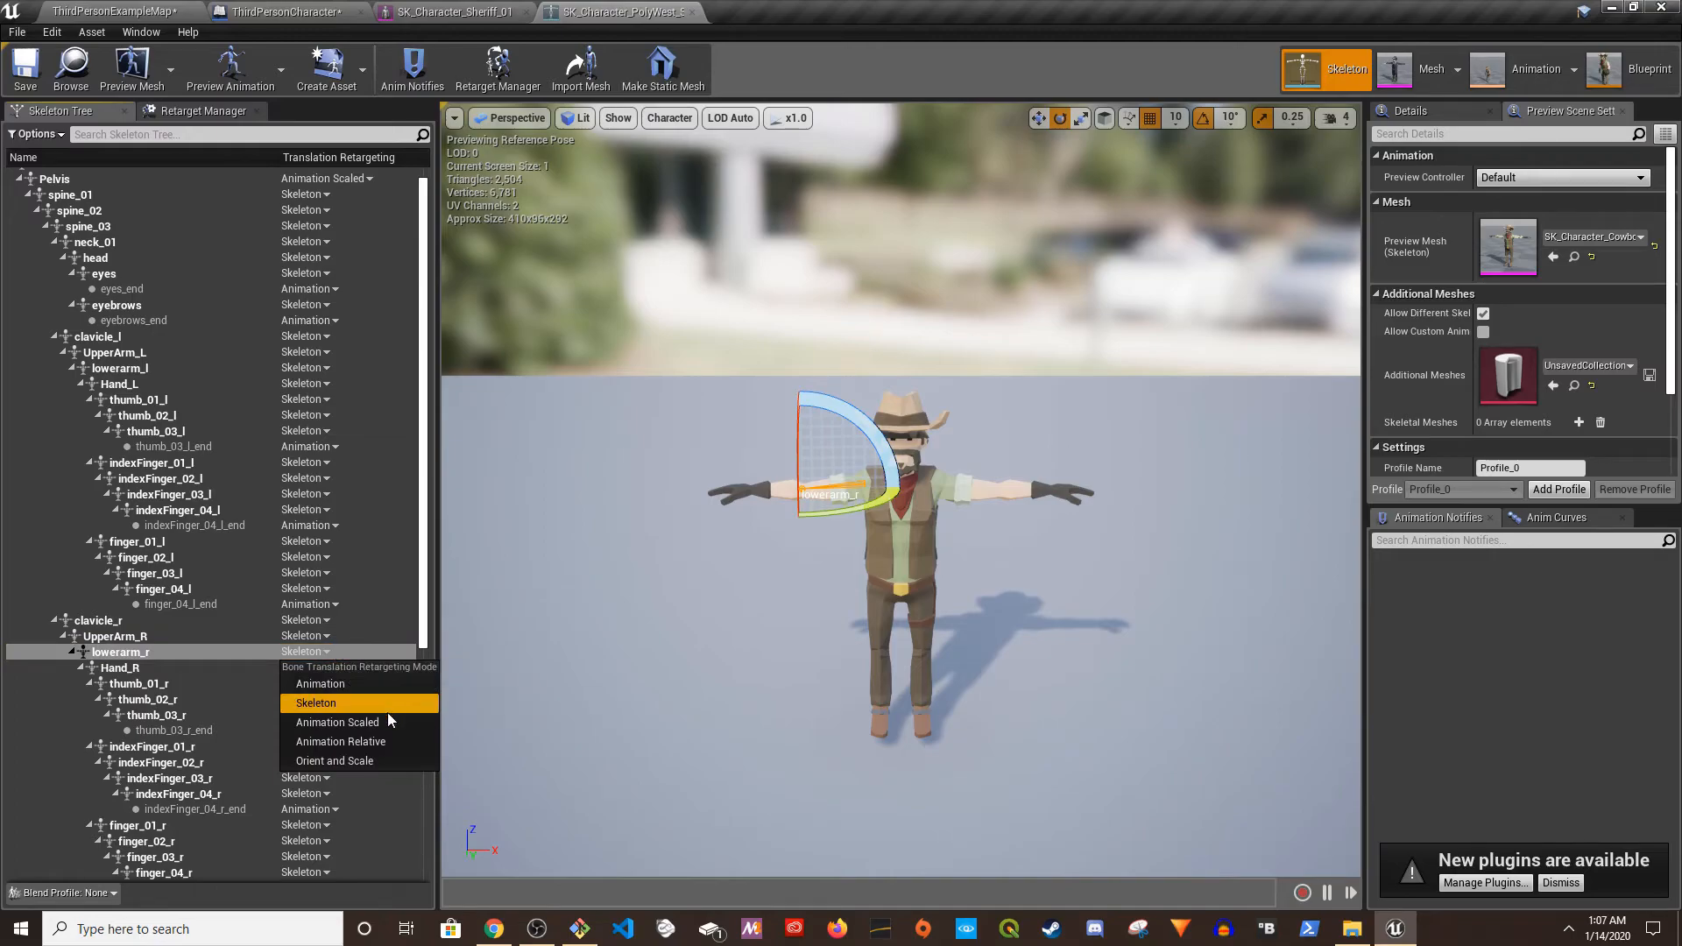
pyautogui.click(375, 743)
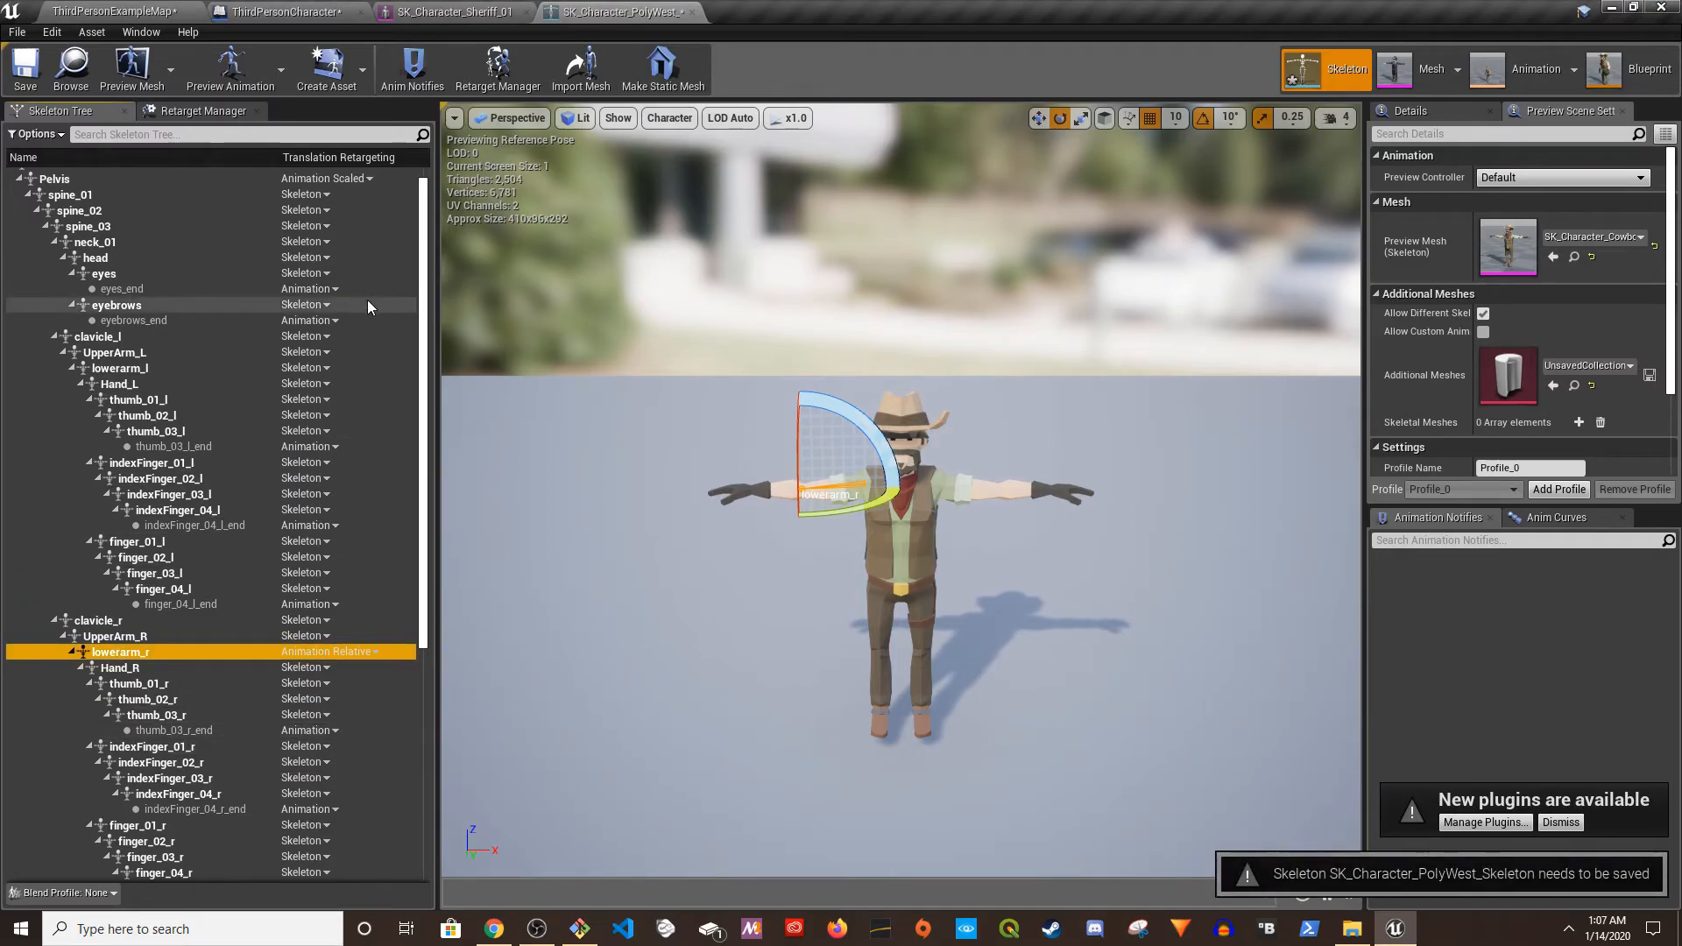
# - Check the cowboy's pose in the ThirdPersonCharacter blueprint and close the SK_Character_Sheriff_01 editor
pyautogui.click(463, 14)
pyautogui.click(314, 9)
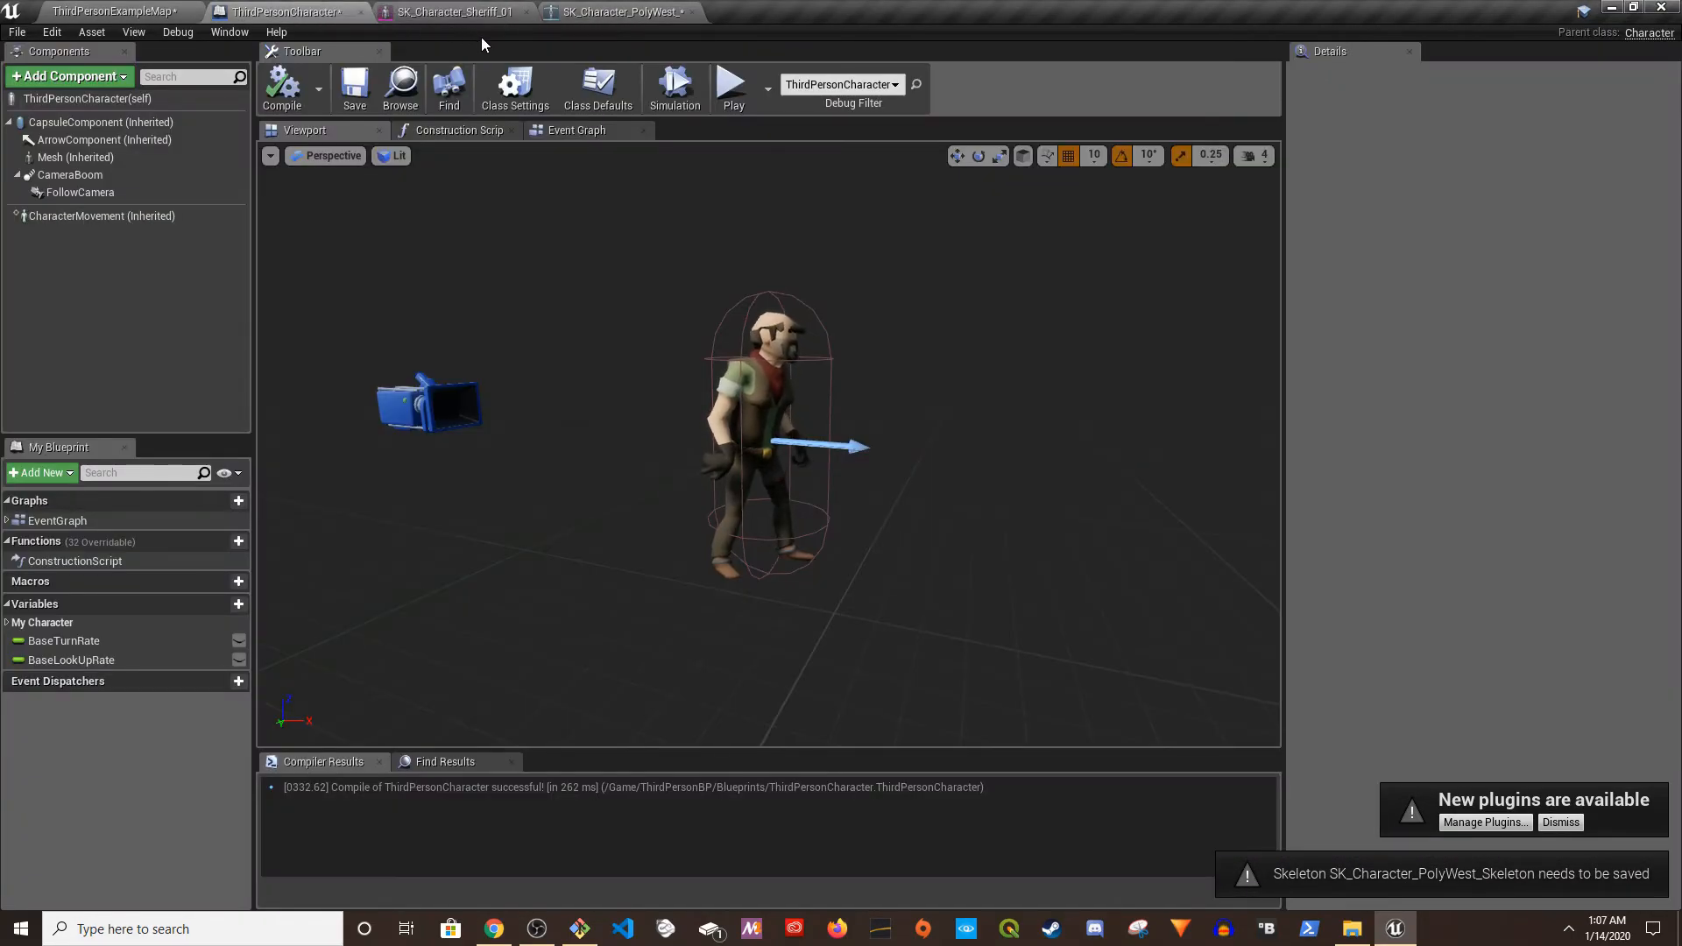
pyautogui.click(526, 12)
pyautogui.click(522, 14)
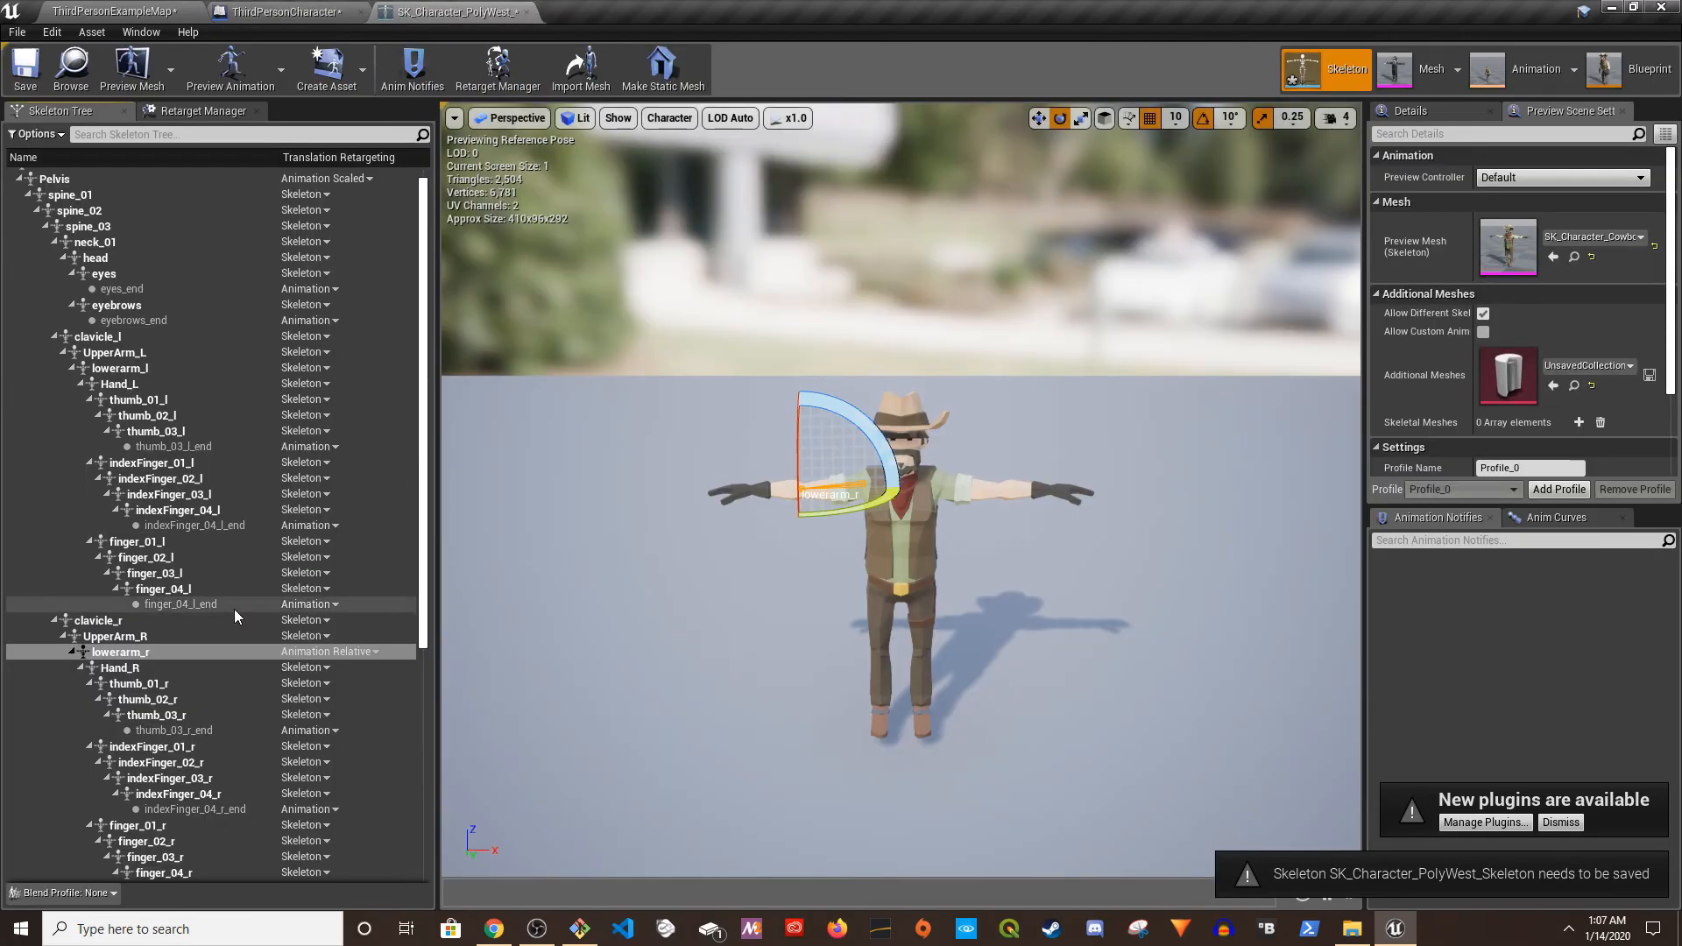
# - Set the Hand_R bone's translation retargeting mode to Animation Relative and save the skeleton
pyautogui.click(118, 668)
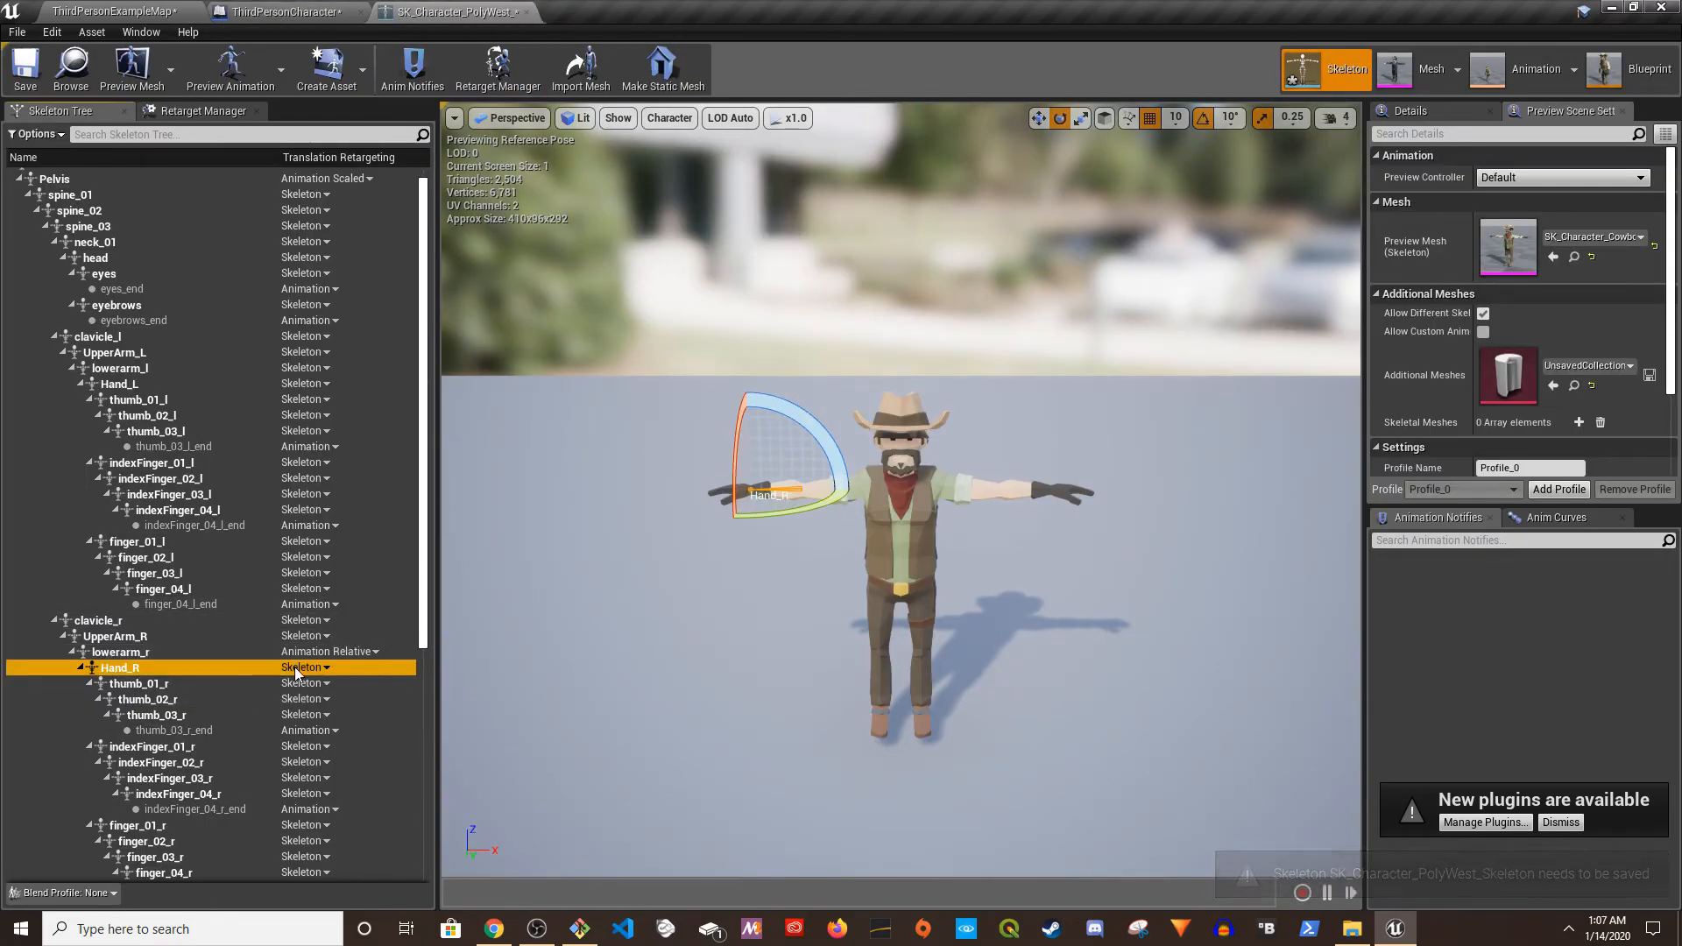
pyautogui.click(322, 667)
pyautogui.click(363, 756)
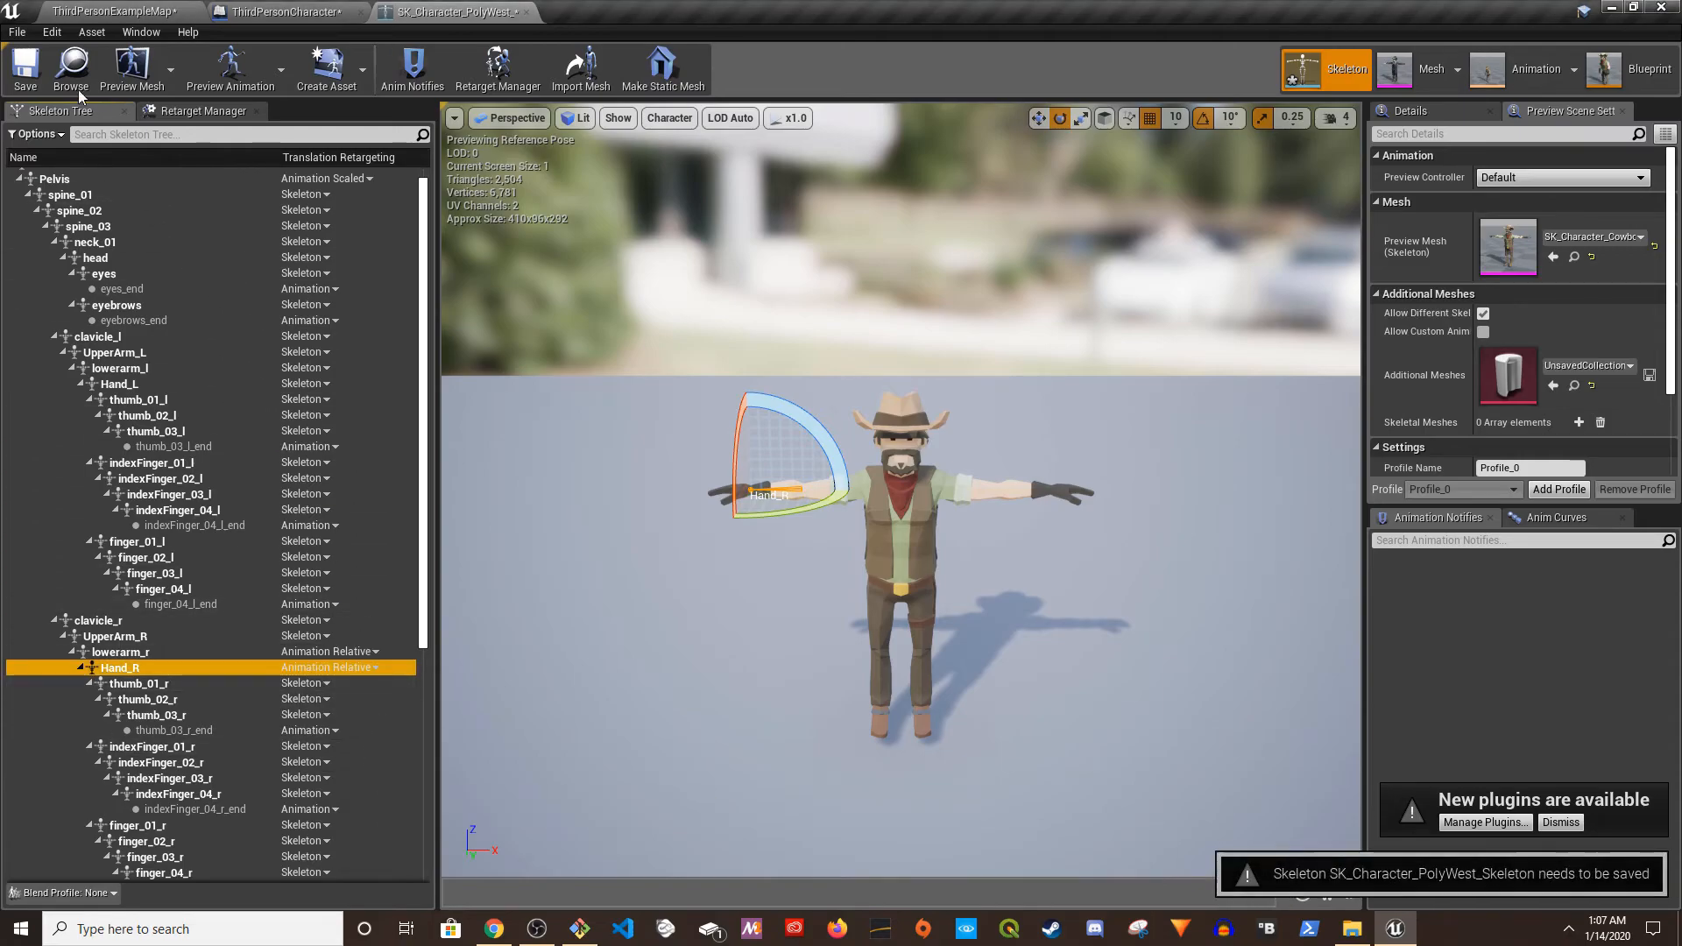
pyautogui.click(123, 652)
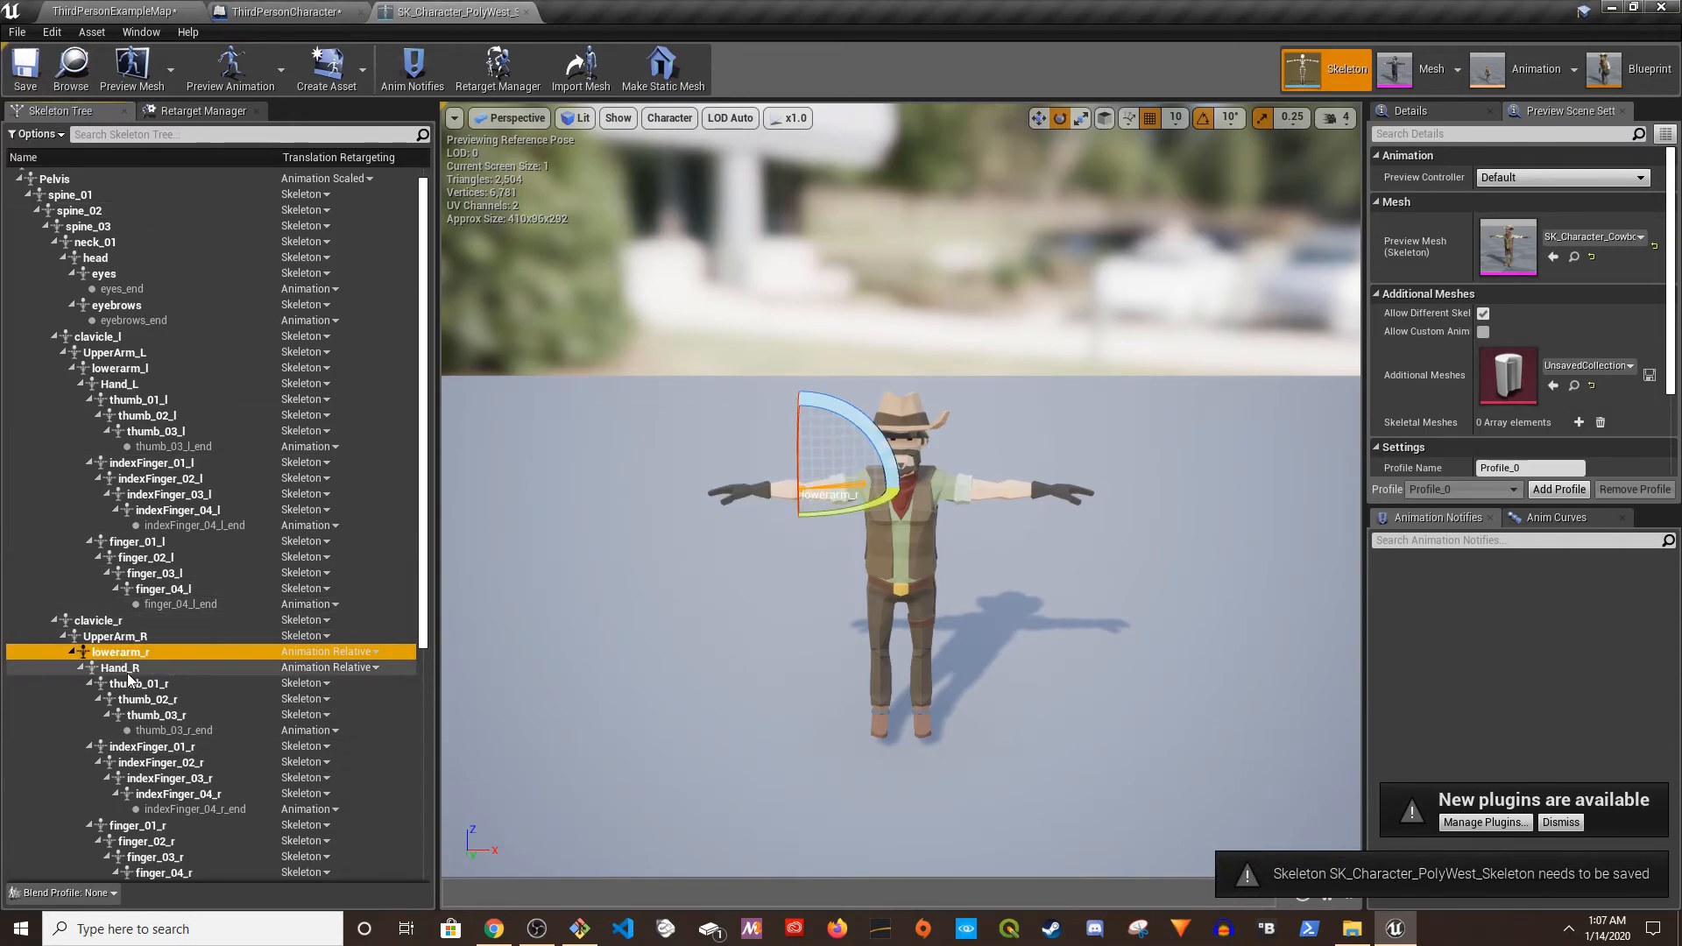
pyautogui.click(127, 669)
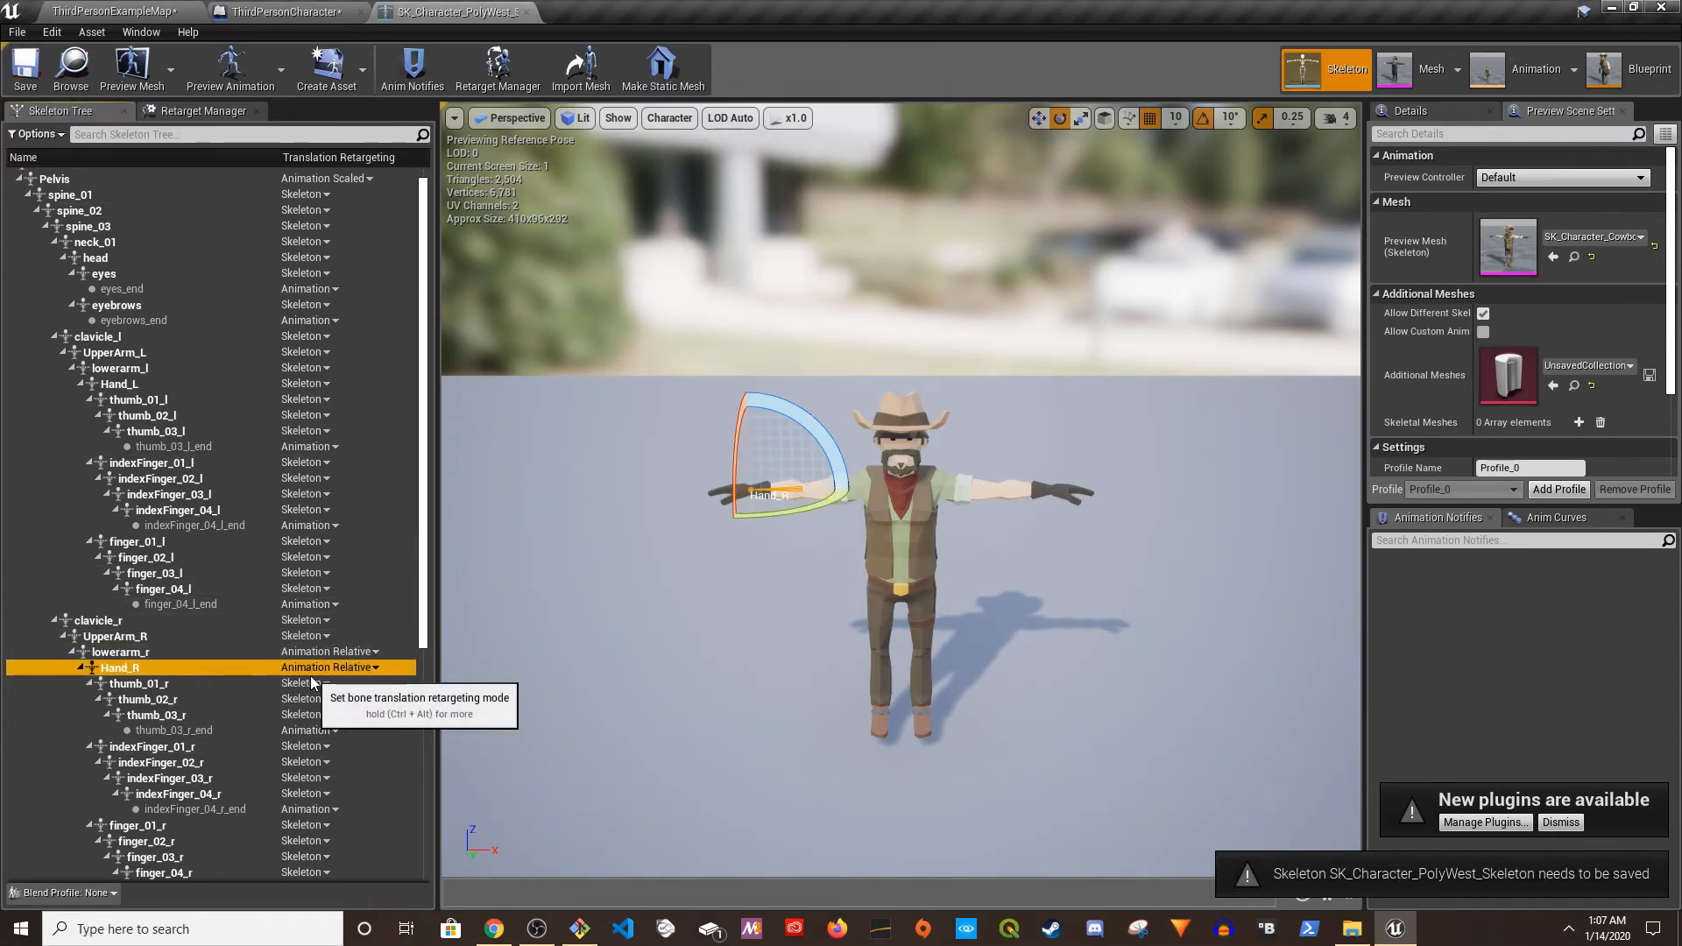
# - Inspect the cowboy's arm and hand up close in the ThirdPersonCharacter blueprint and save the blueprint
pyautogui.click(282, 11)
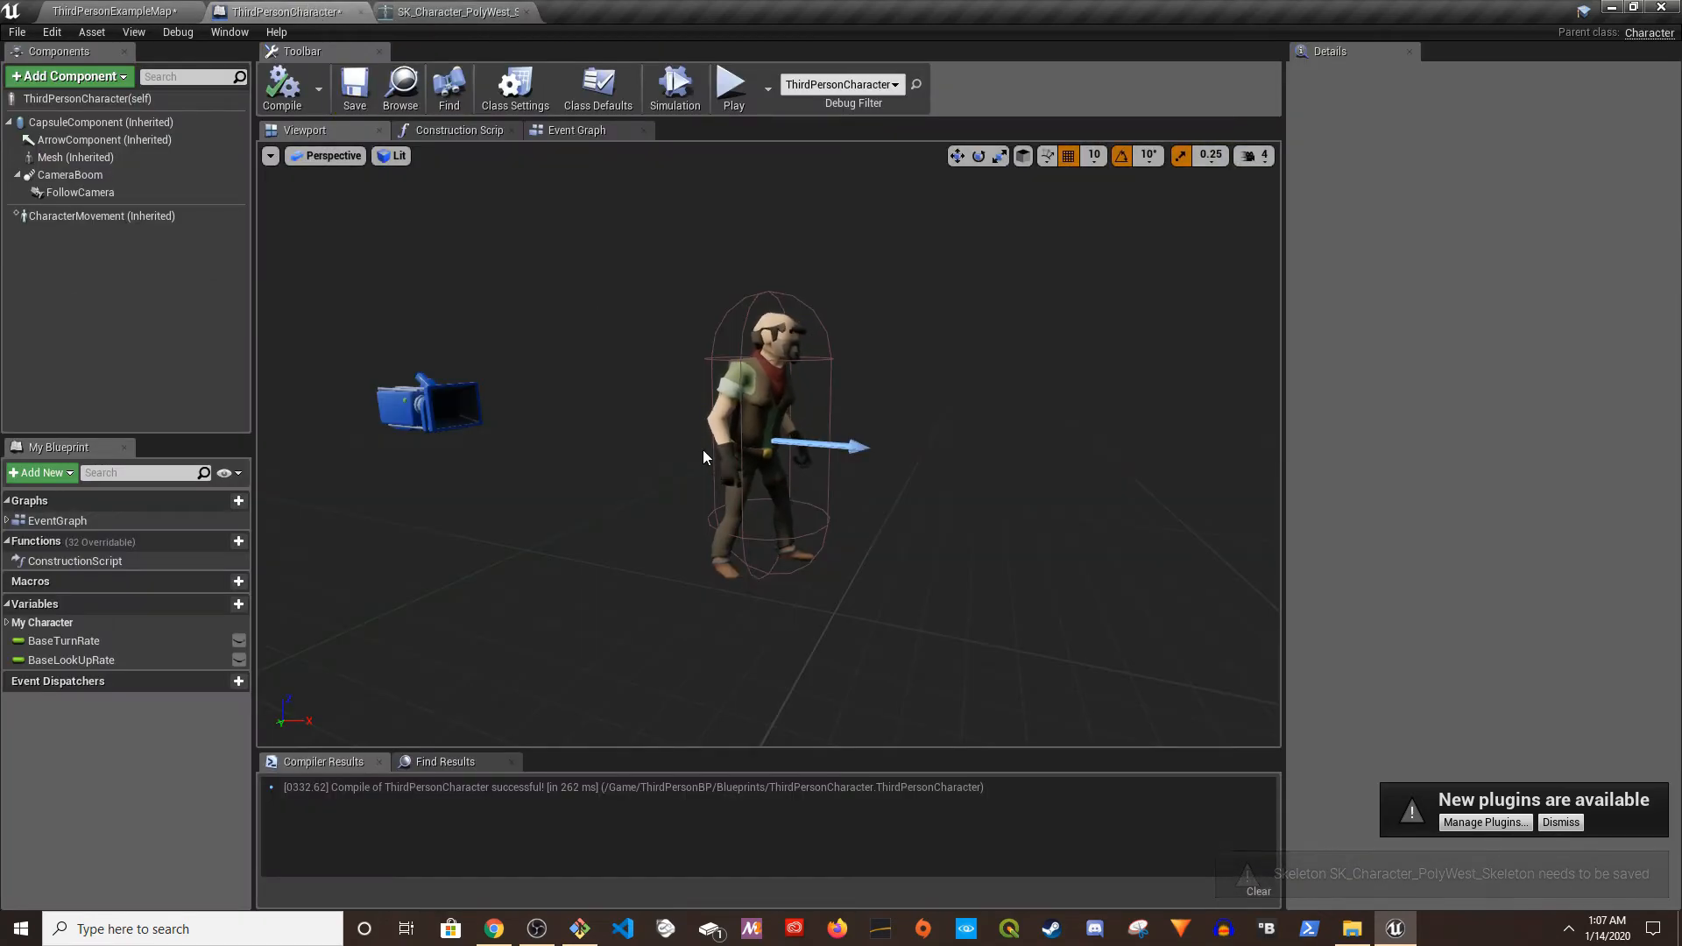
pyautogui.scroll(5, 372, 260)
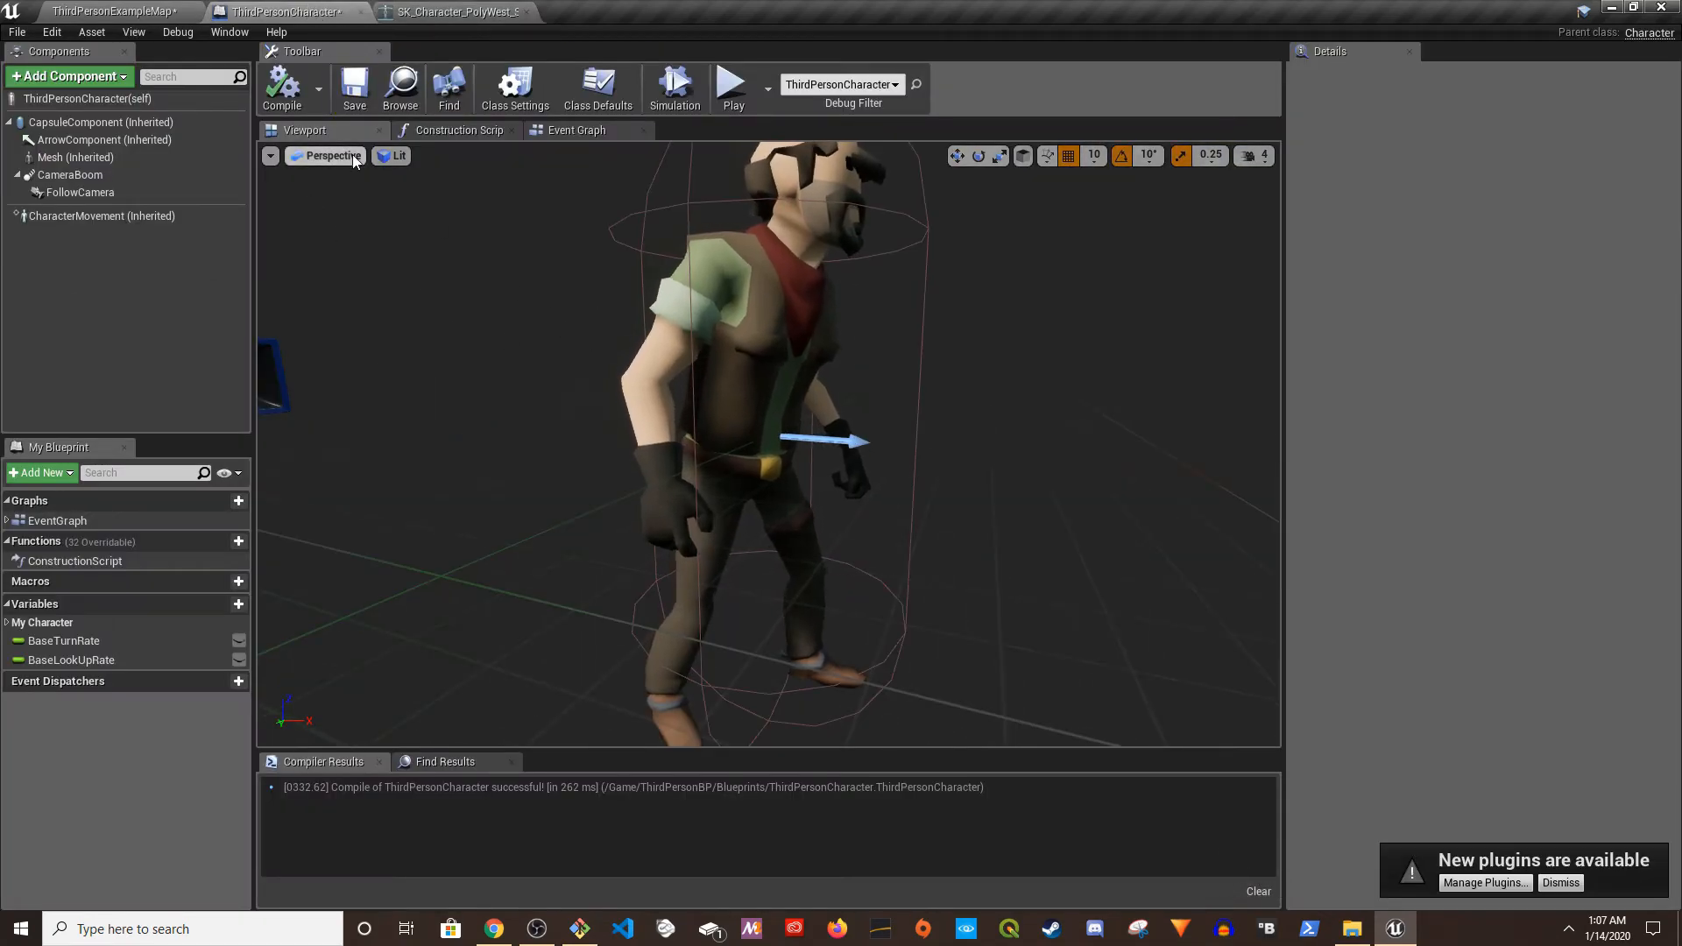
pyautogui.click(362, 94)
pyautogui.scroll(-5, 481, 322)
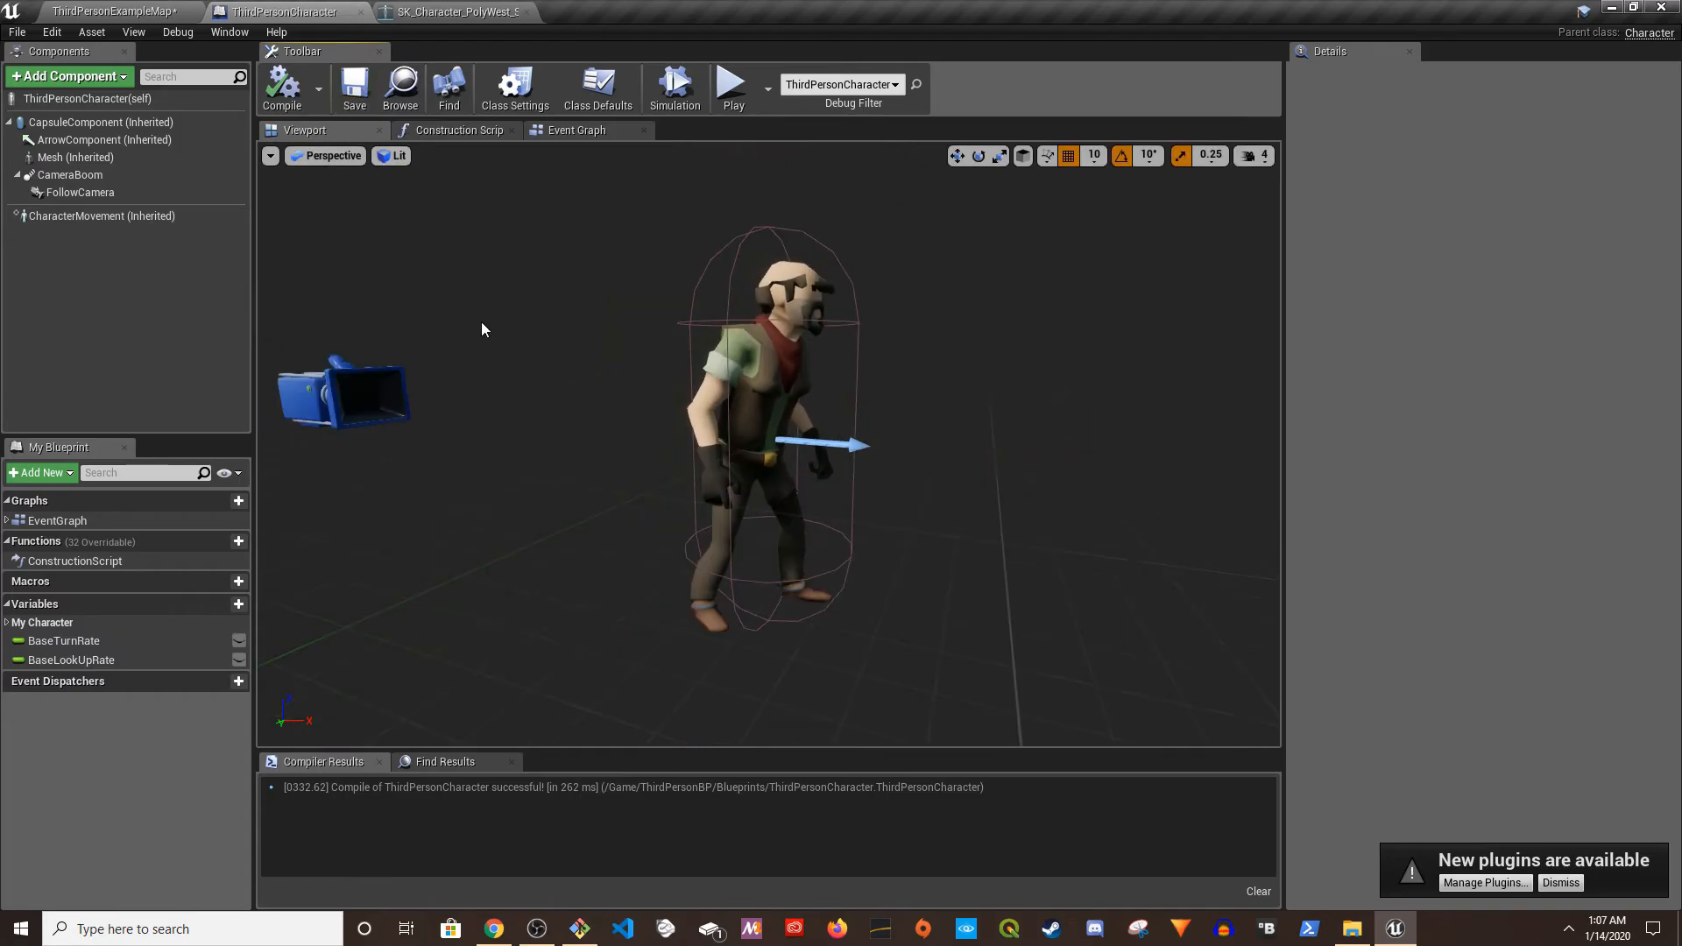
# - Close the skeleton and ThirdPersonCharacter editors and save all modified assets in the project
pyautogui.click(520, 16)
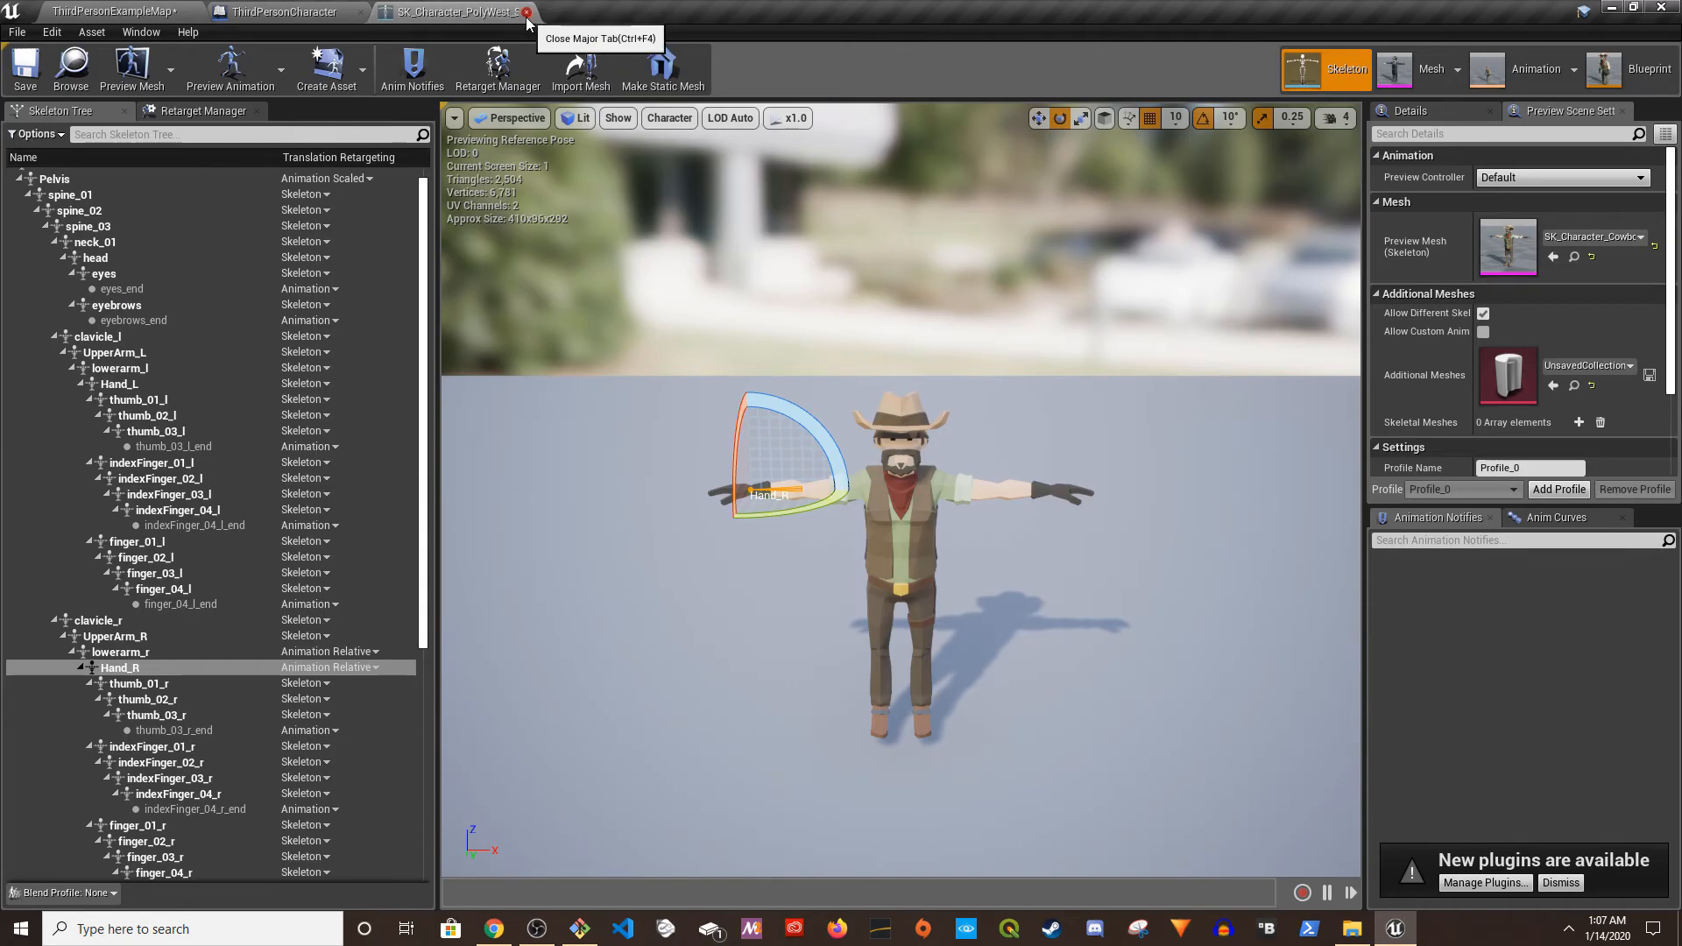
pyautogui.click(526, 13)
pyautogui.click(360, 12)
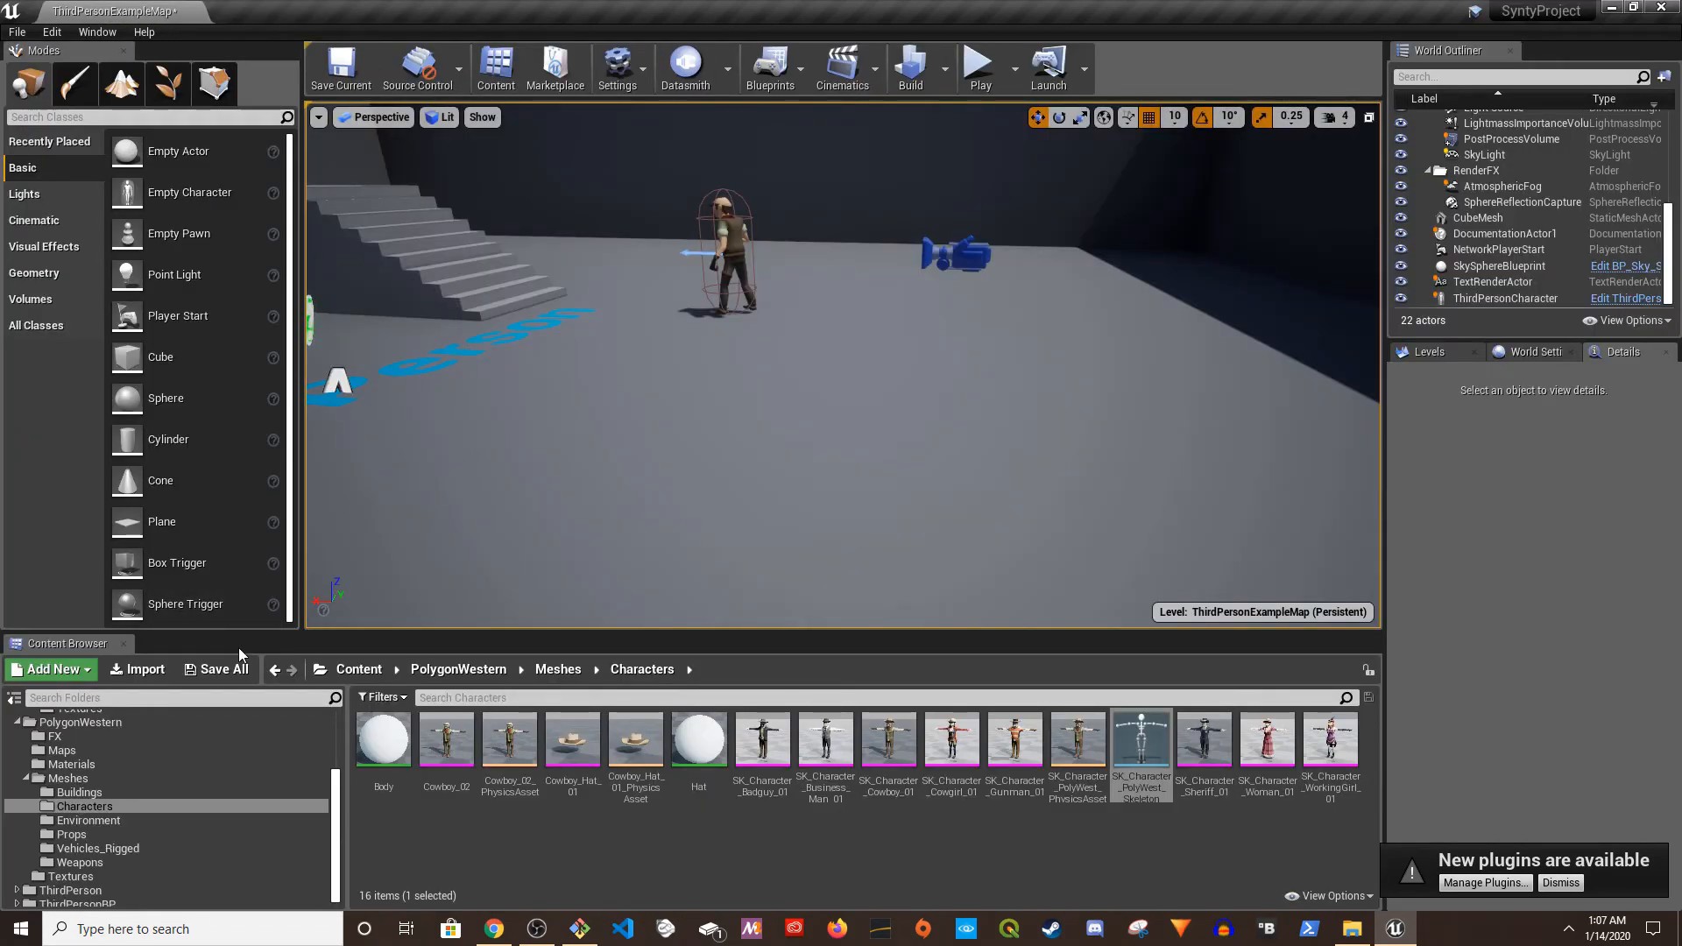
pyautogui.click(219, 669)
pyautogui.click(960, 625)
# - Play the level and run the cowboy around to check his animations, and end the play session
pyautogui.click(971, 80)
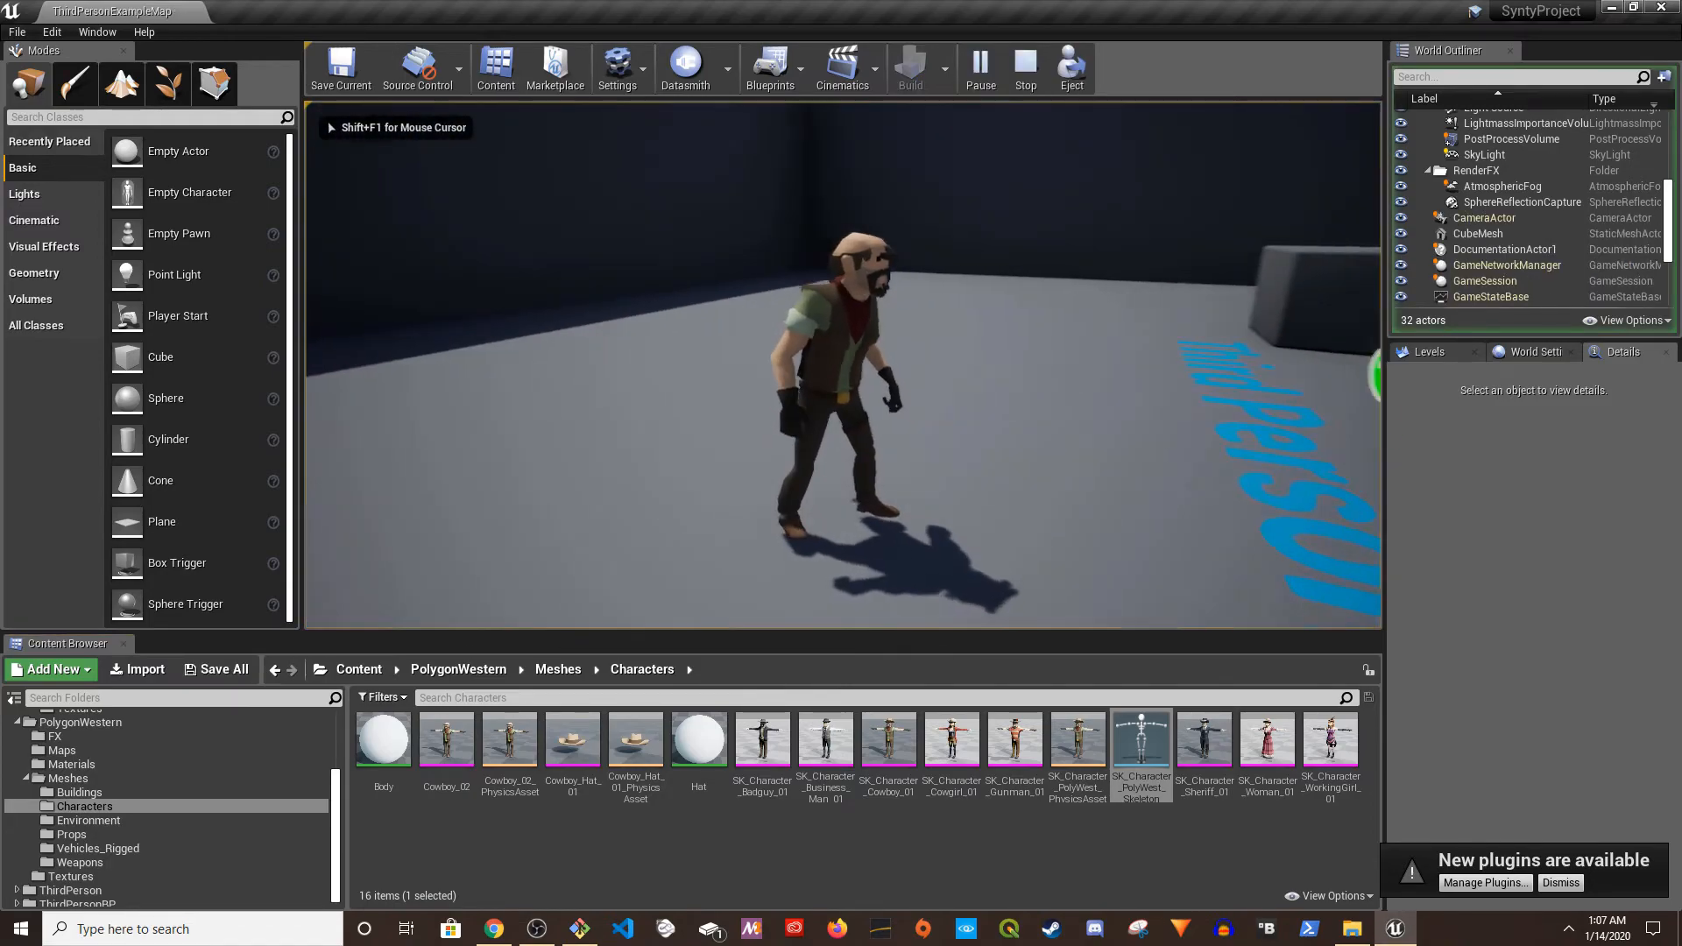
pyautogui.press('a')
pyautogui.press('w')
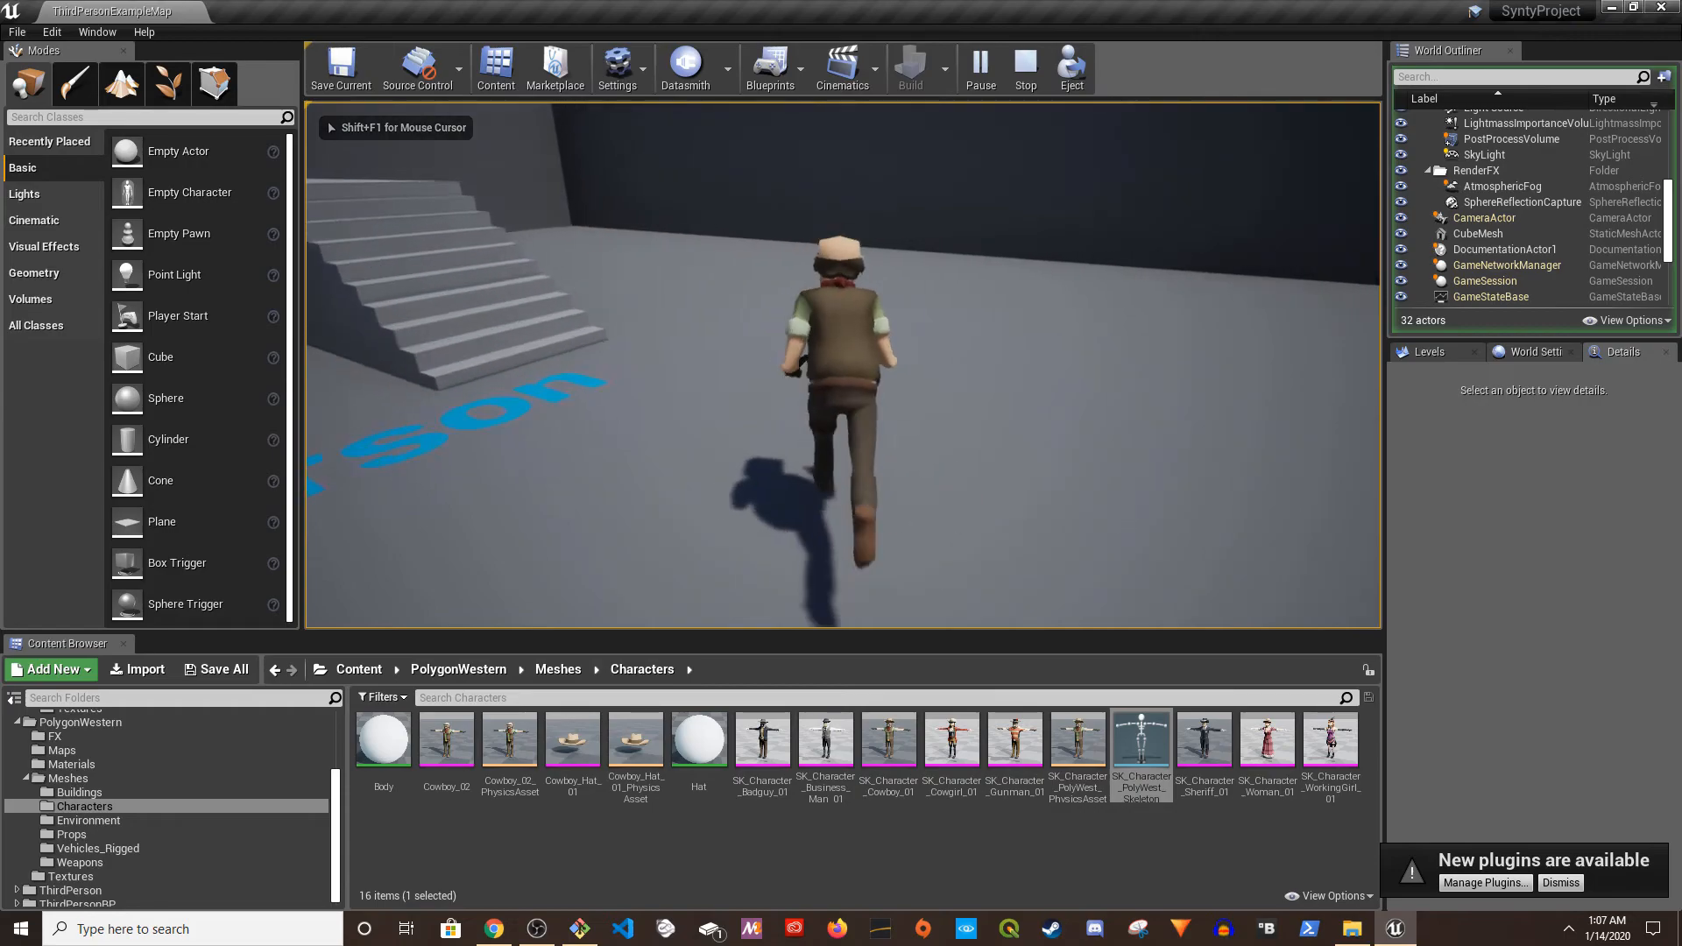
pyautogui.press('Escape')
# - Open the ThirdPersonCharacter blueprint from the ThirdPersonBP Blueprints folder
pyautogui.scroll(2, 181, 833)
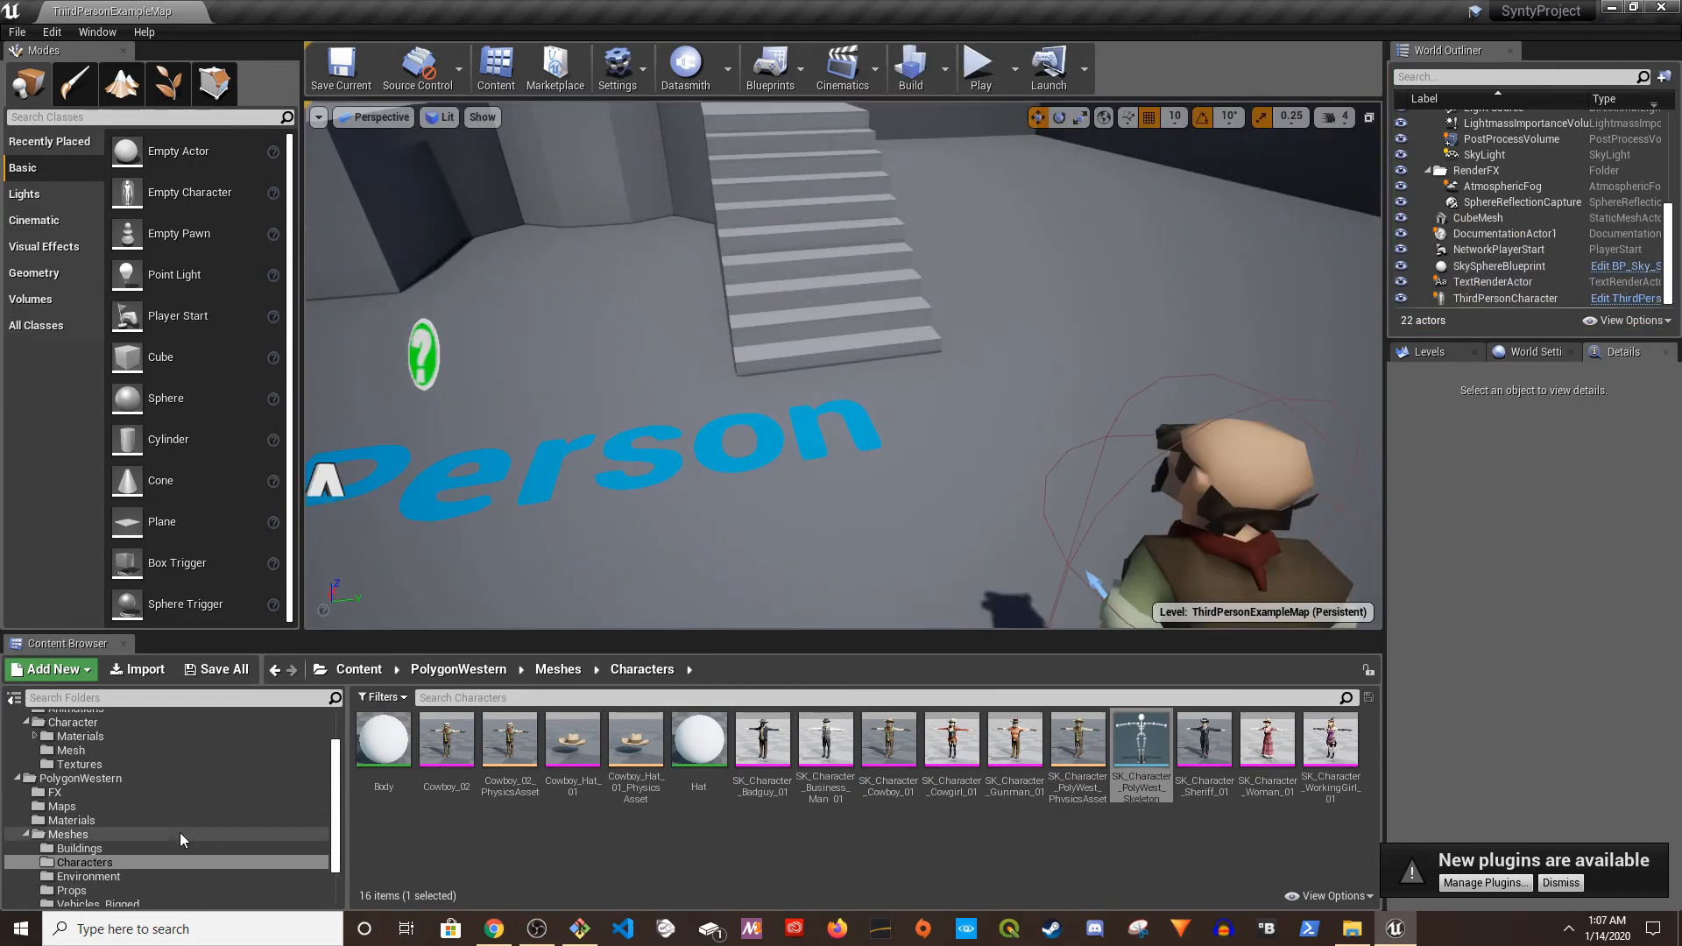
pyautogui.scroll(-2, 172, 813)
pyautogui.scroll(-2, 167, 806)
pyautogui.click(78, 900)
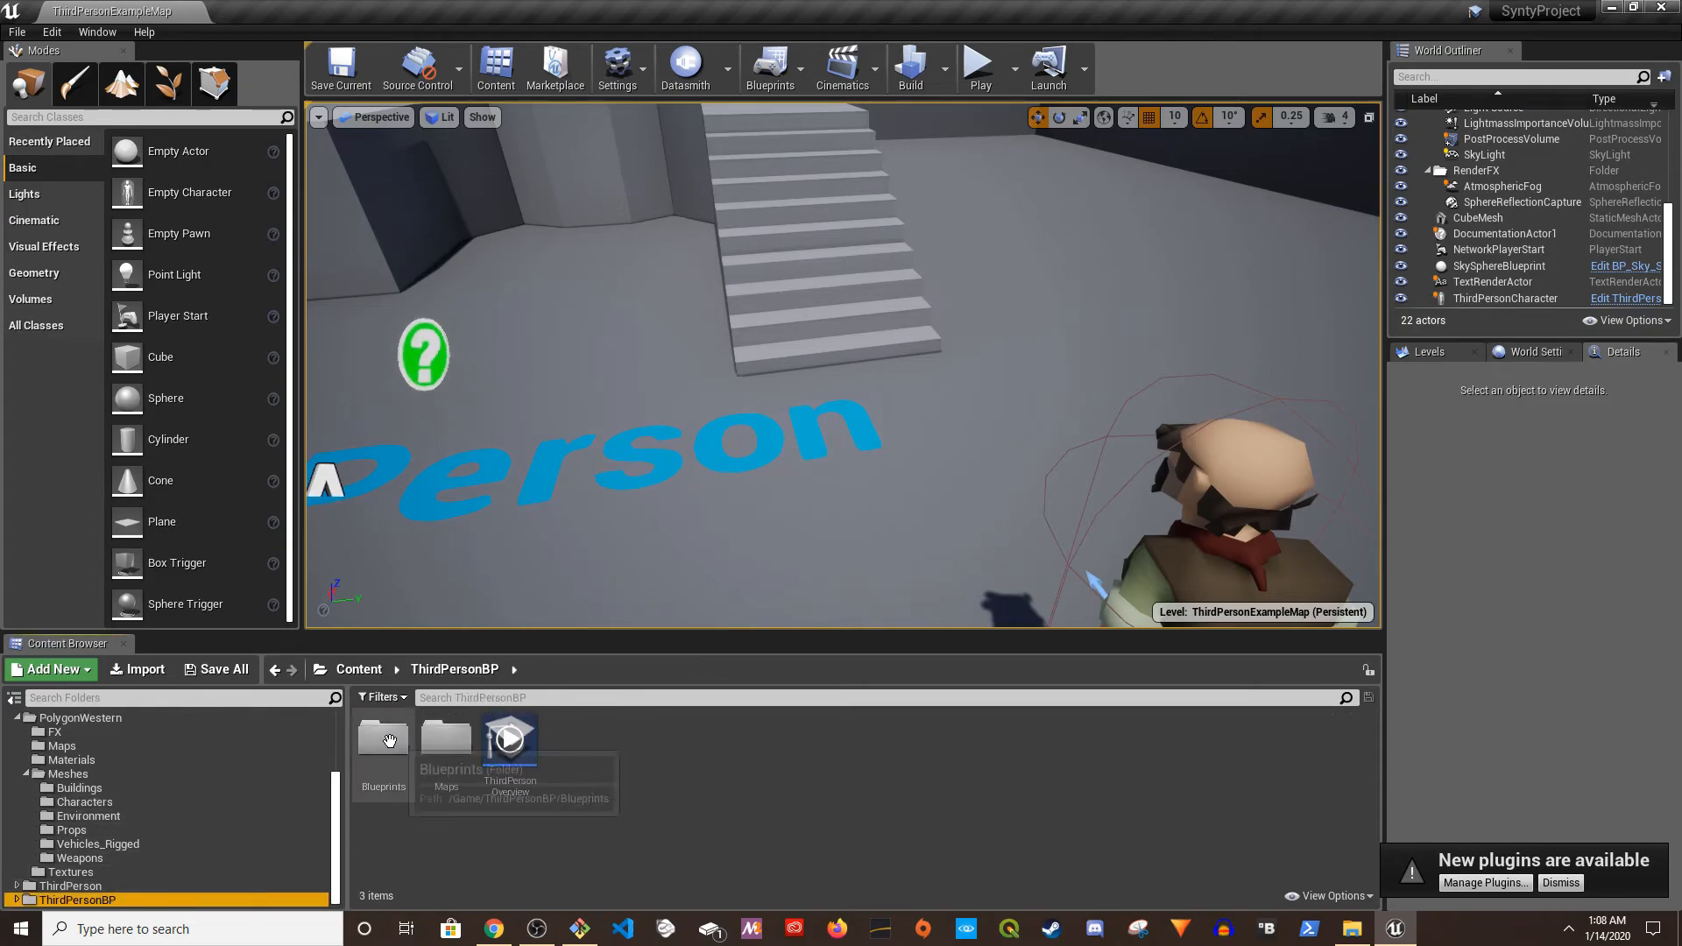
pyautogui.doubleClick(390, 740)
pyautogui.doubleClick(386, 741)
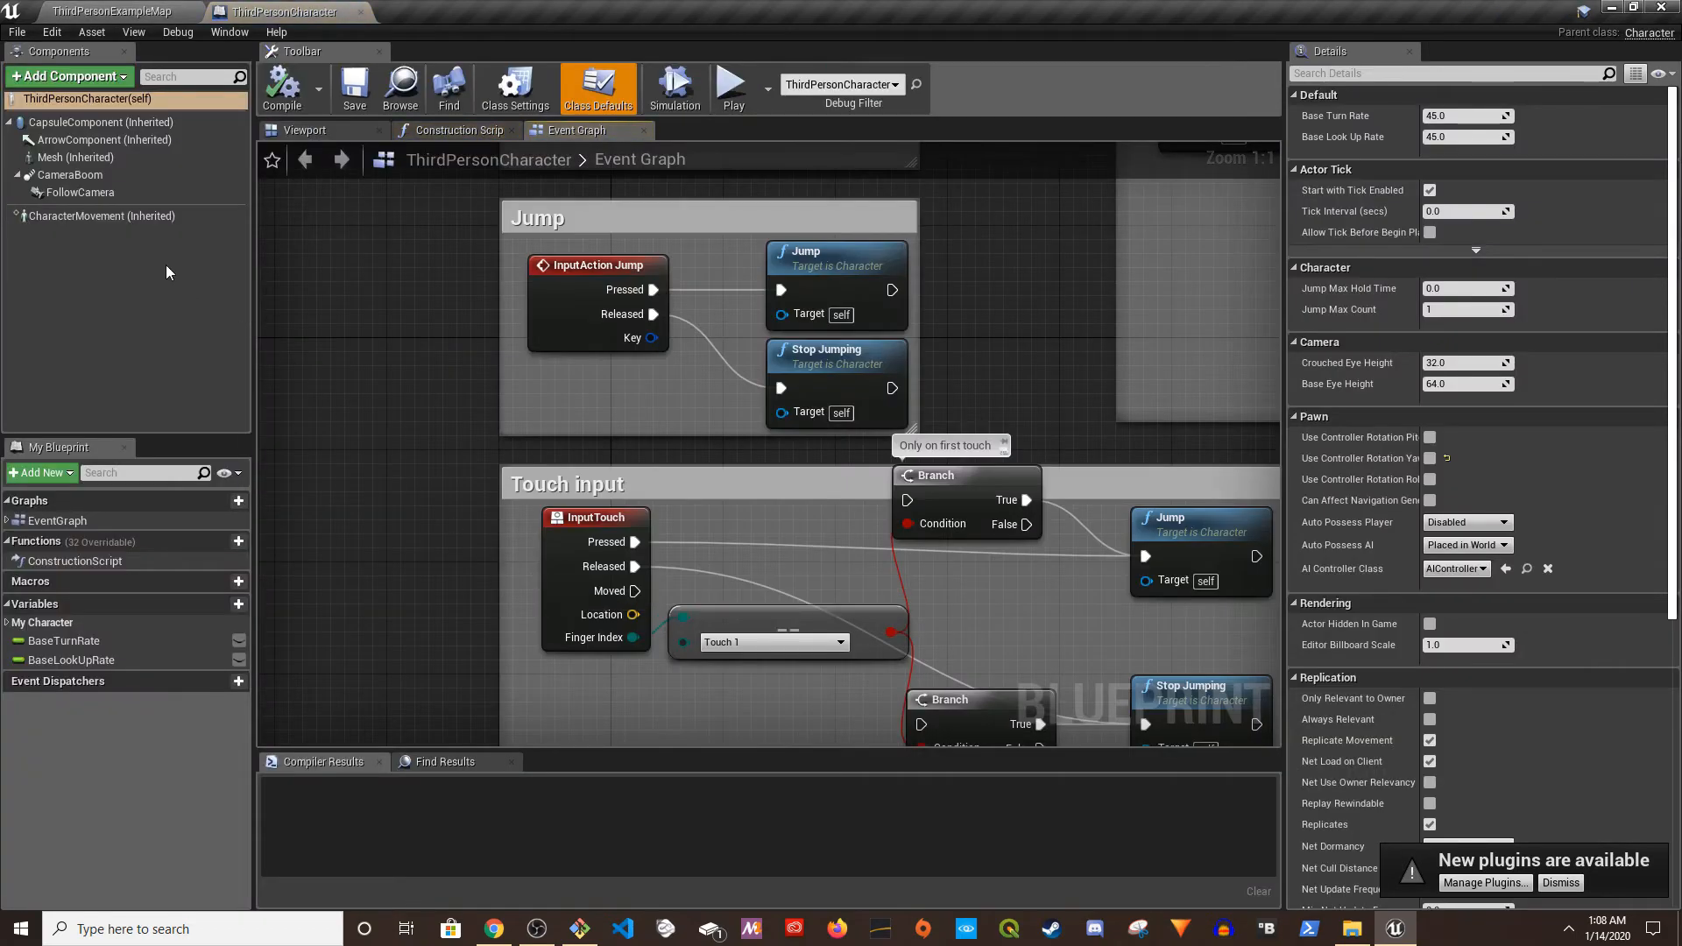
# - Add a Skeletal Mesh component under the character's Mesh component and name it Hat
pyautogui.click(92, 160)
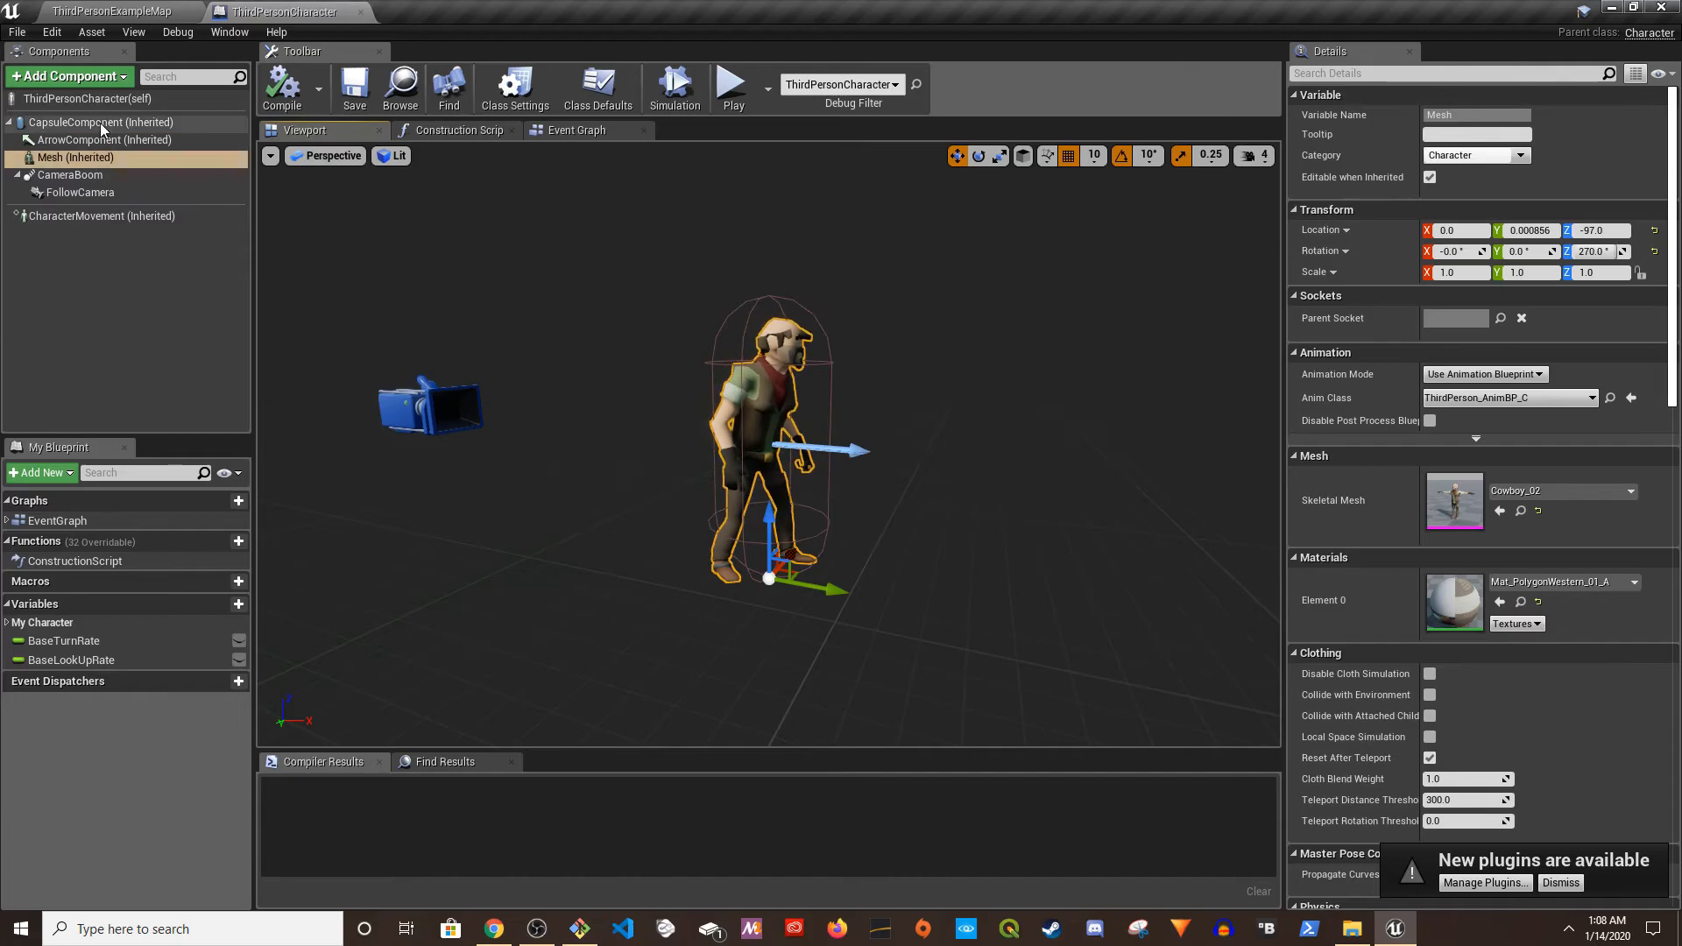
pyautogui.click(108, 80)
pyautogui.write('skele')
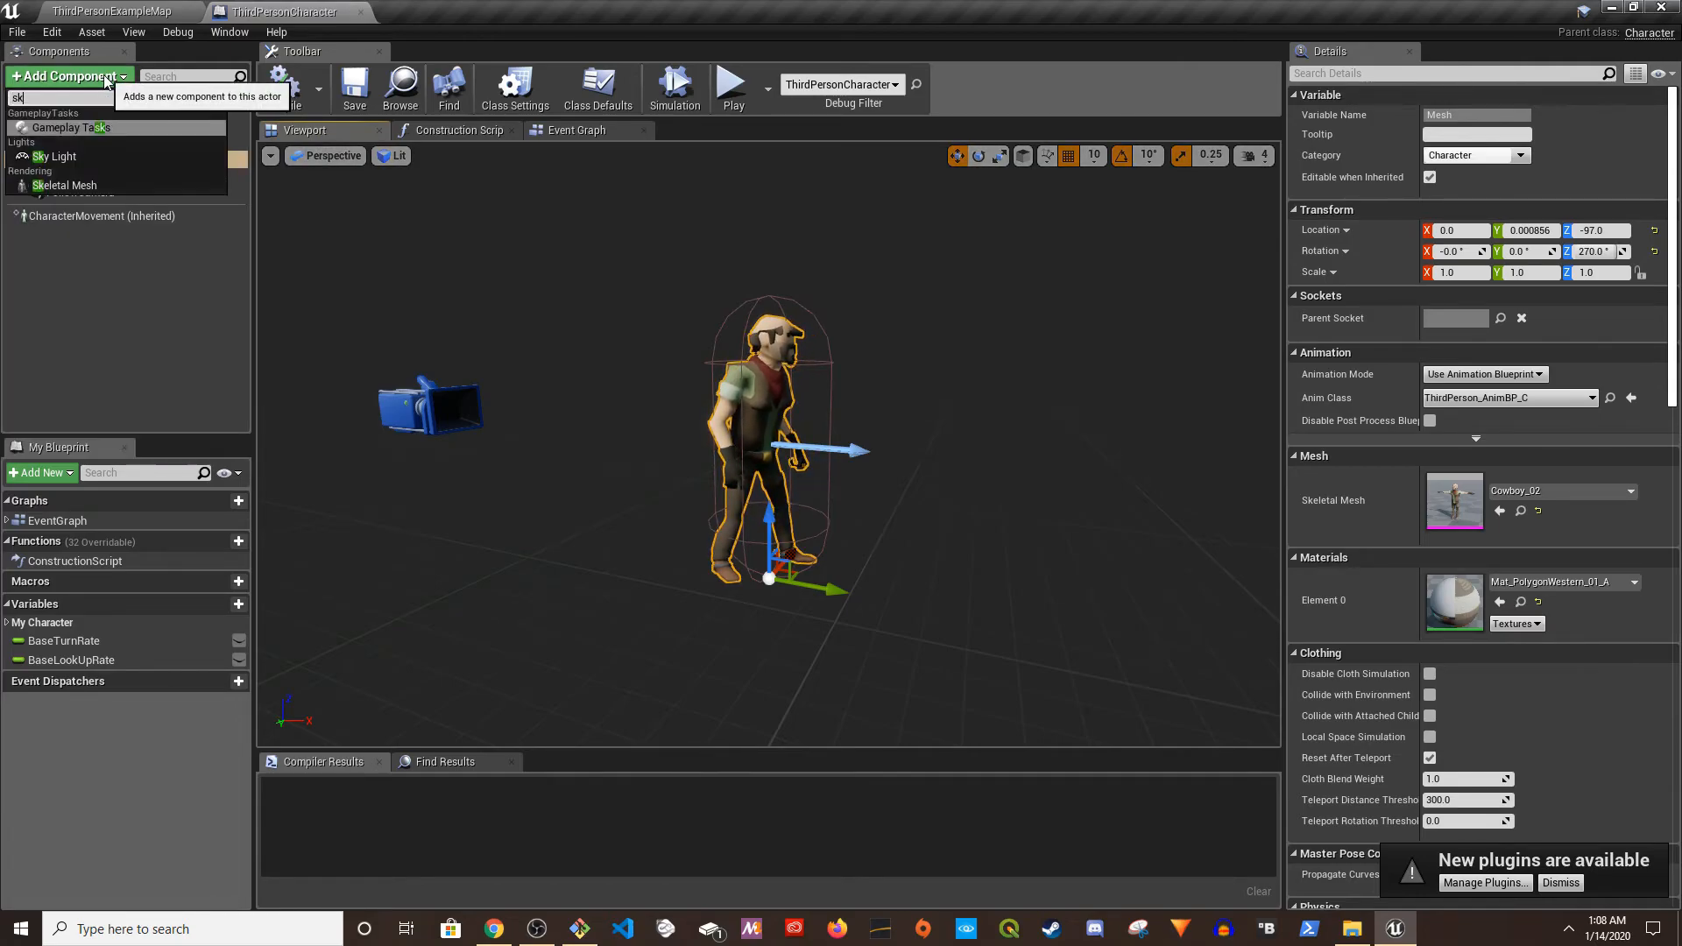
pyautogui.press('BackSpace')
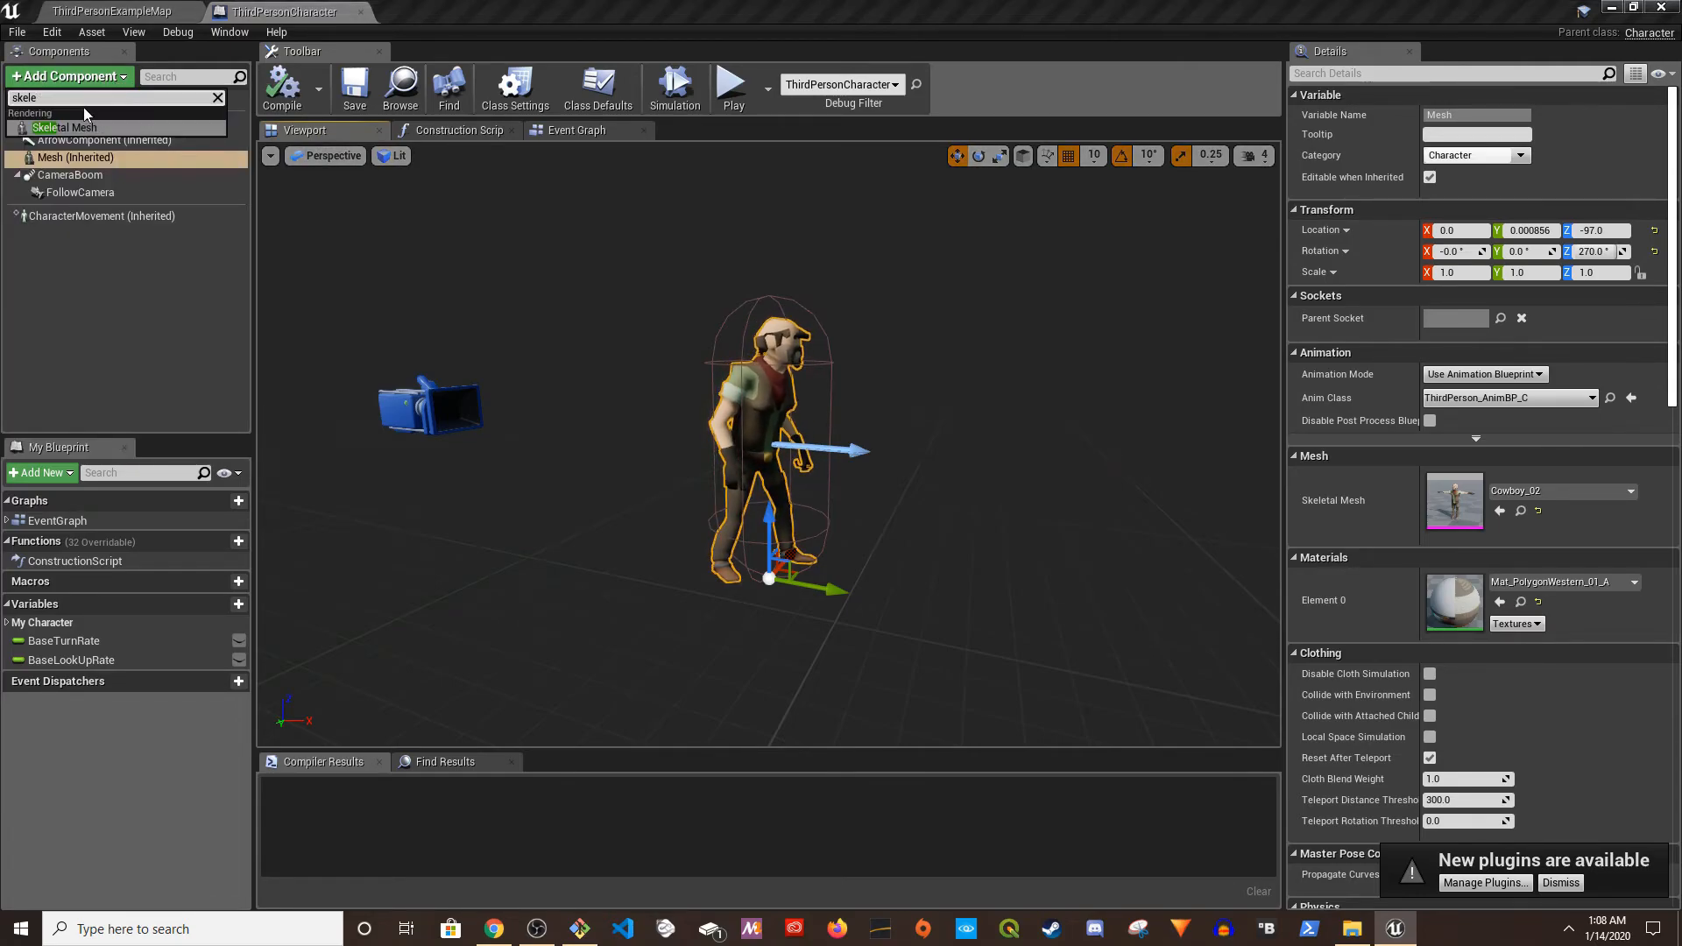
pyautogui.click(91, 130)
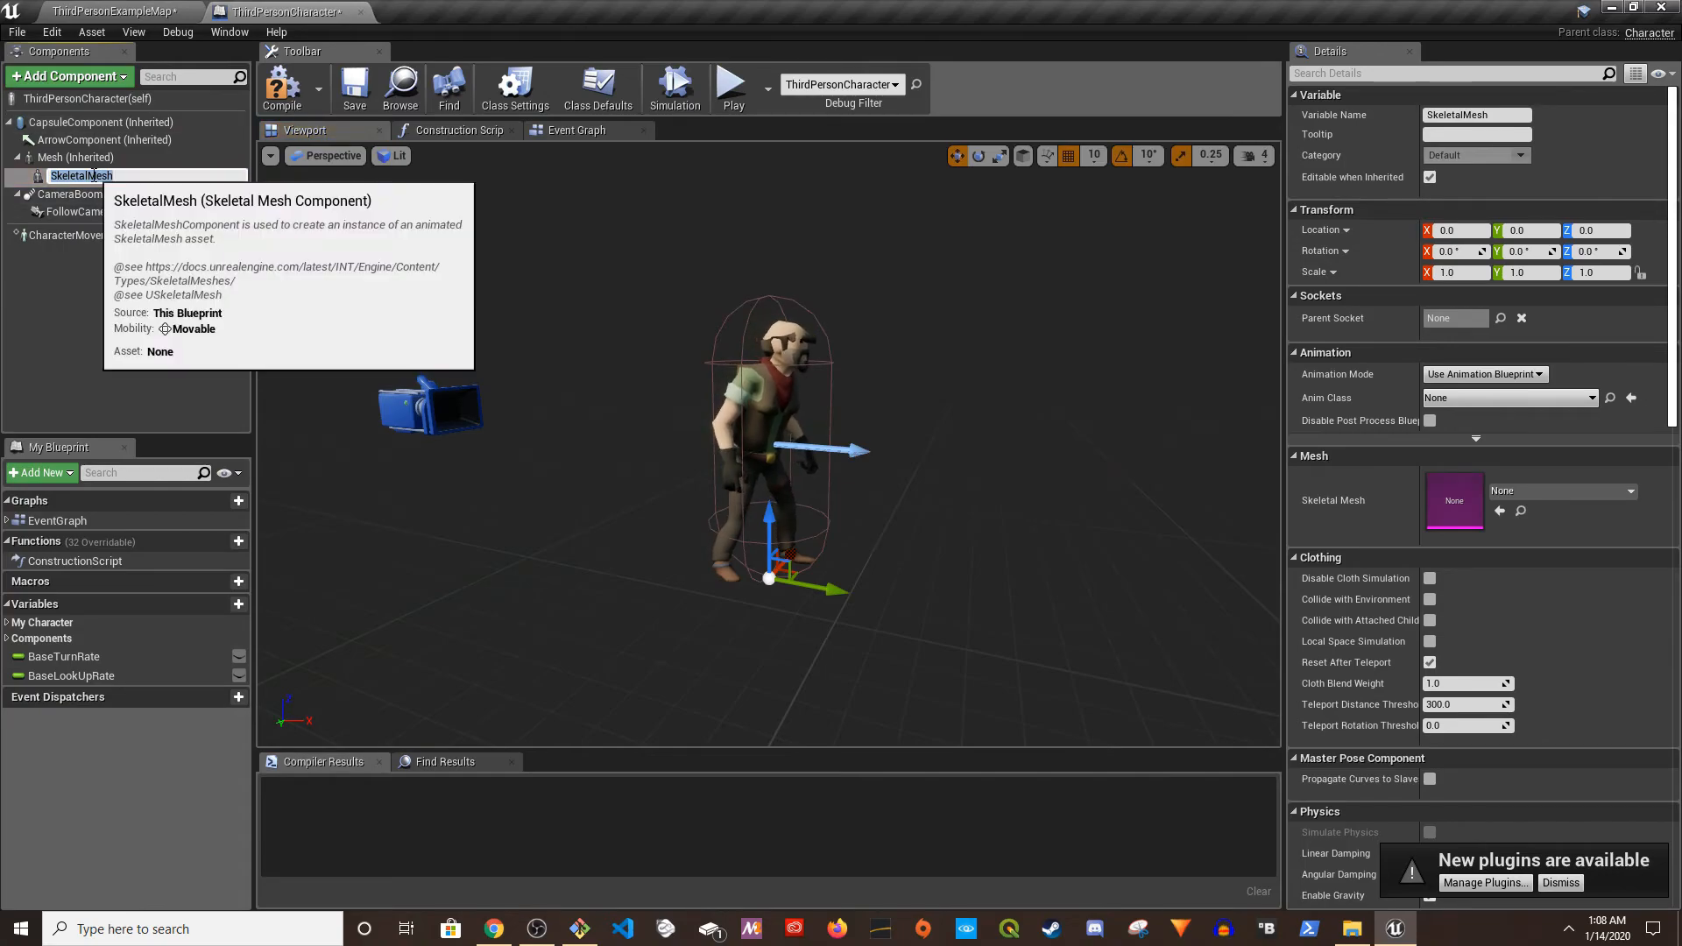
pyautogui.write('Hat')
pyautogui.press('Return')
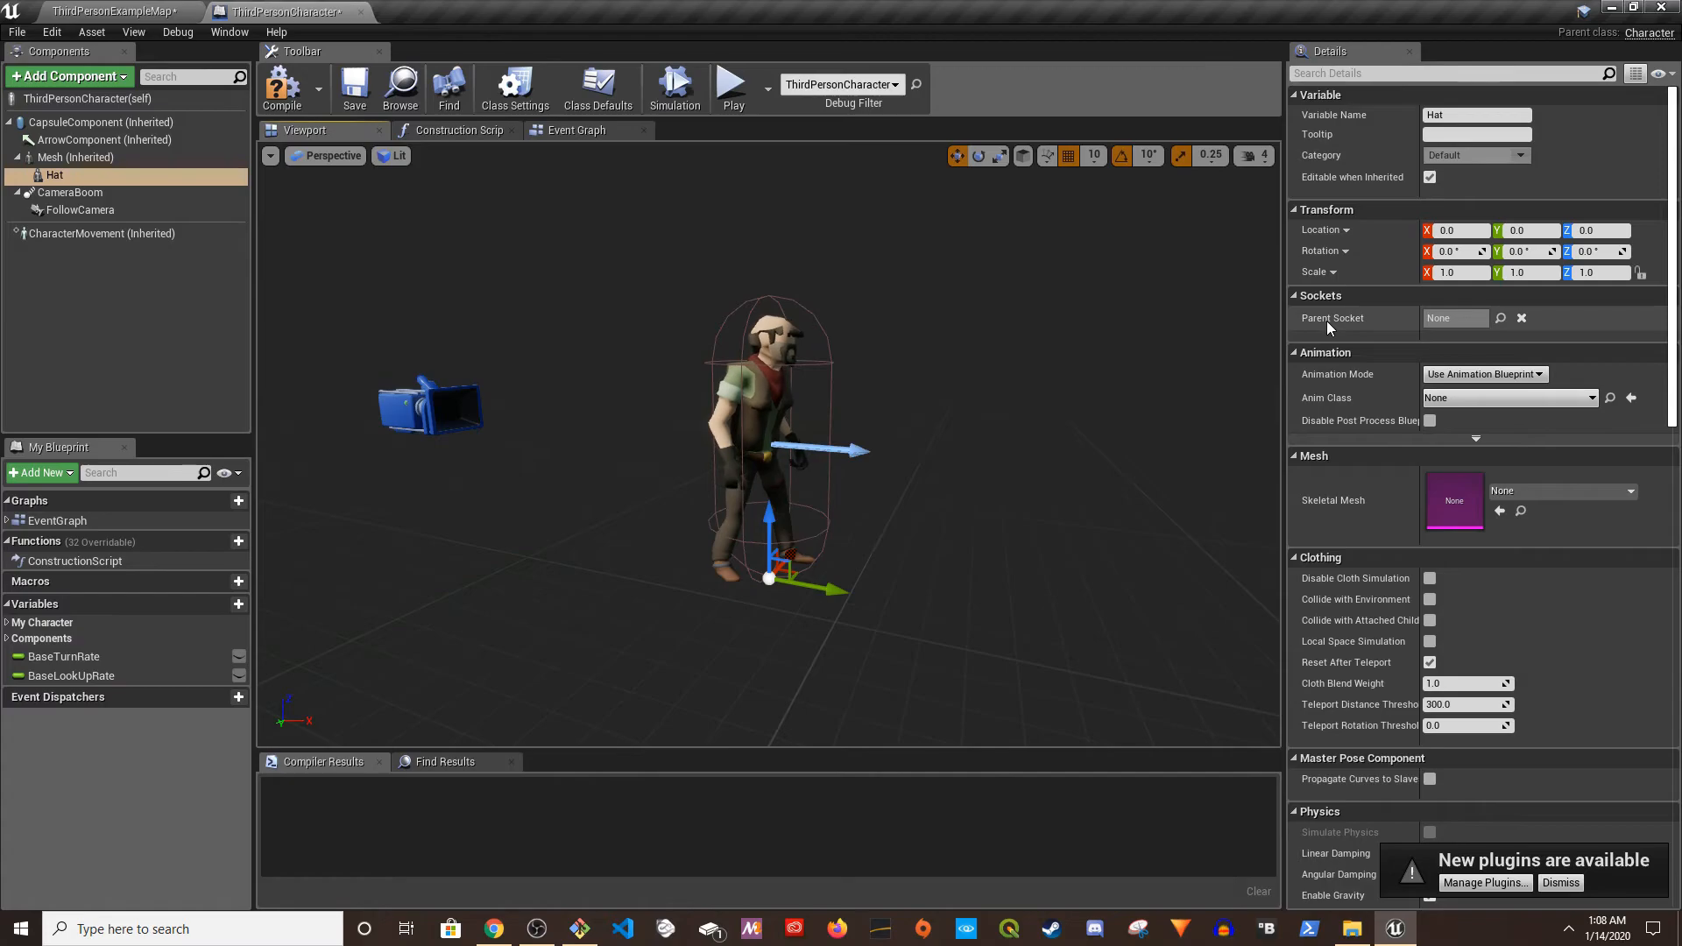
# - Attach the Hat component to the head bone as its parent socket and assign it the Cowboy_Hat_01 skeletal mesh
pyautogui.click(1501, 320)
pyautogui.write('head')
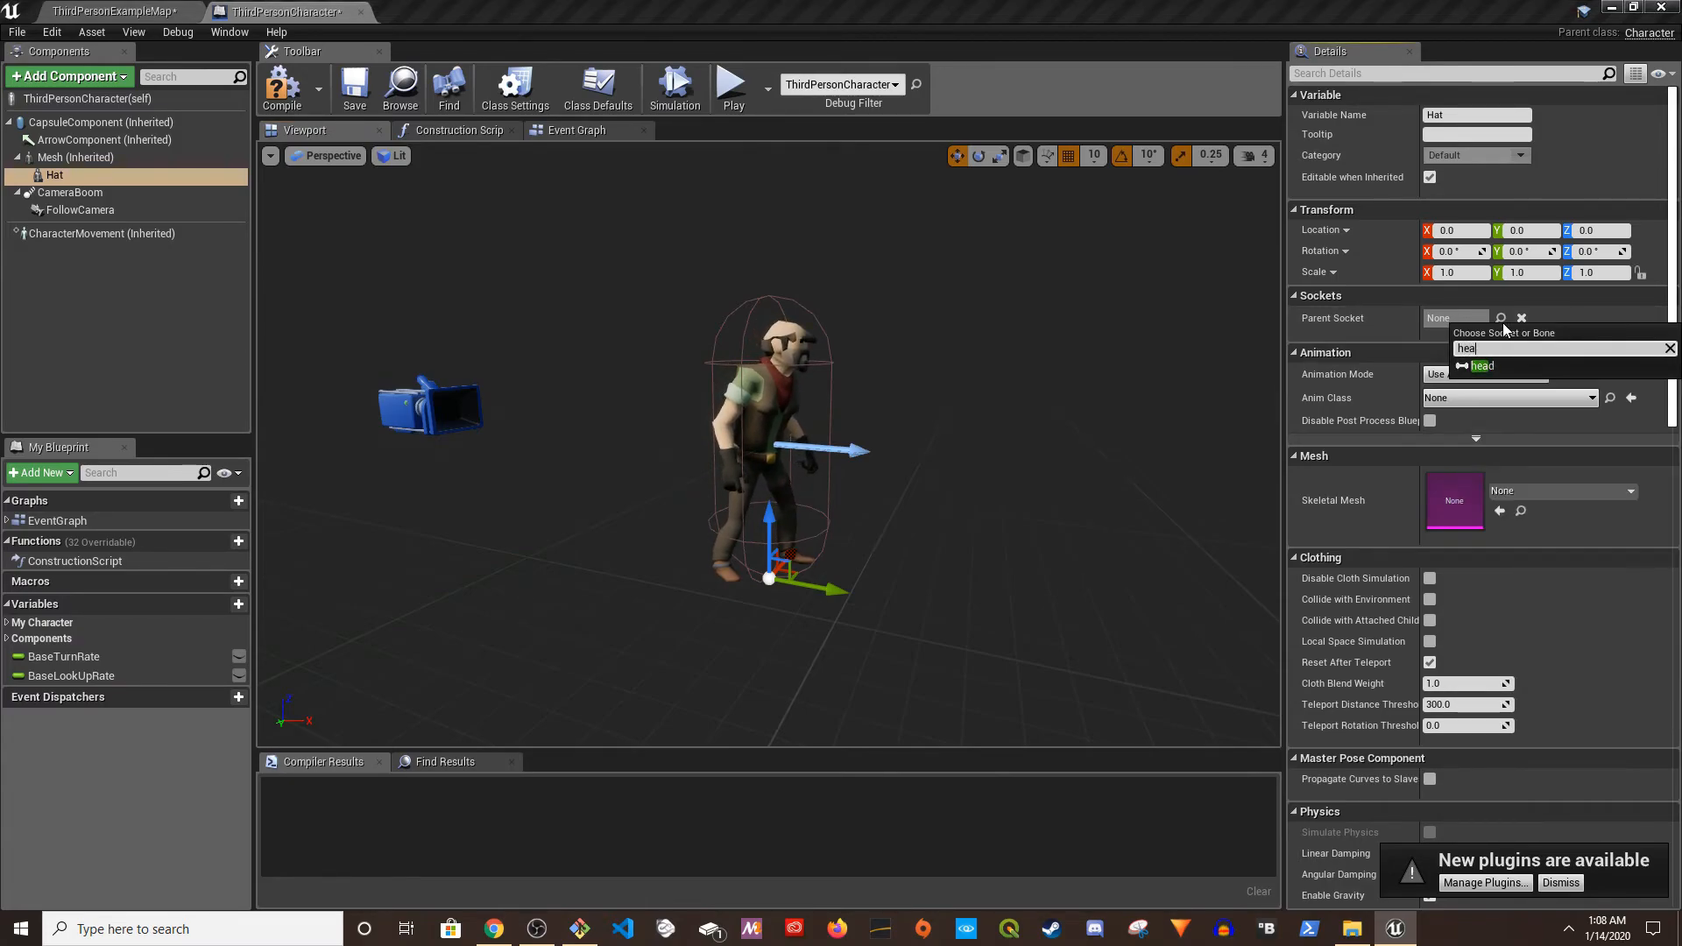
pyautogui.click(1487, 368)
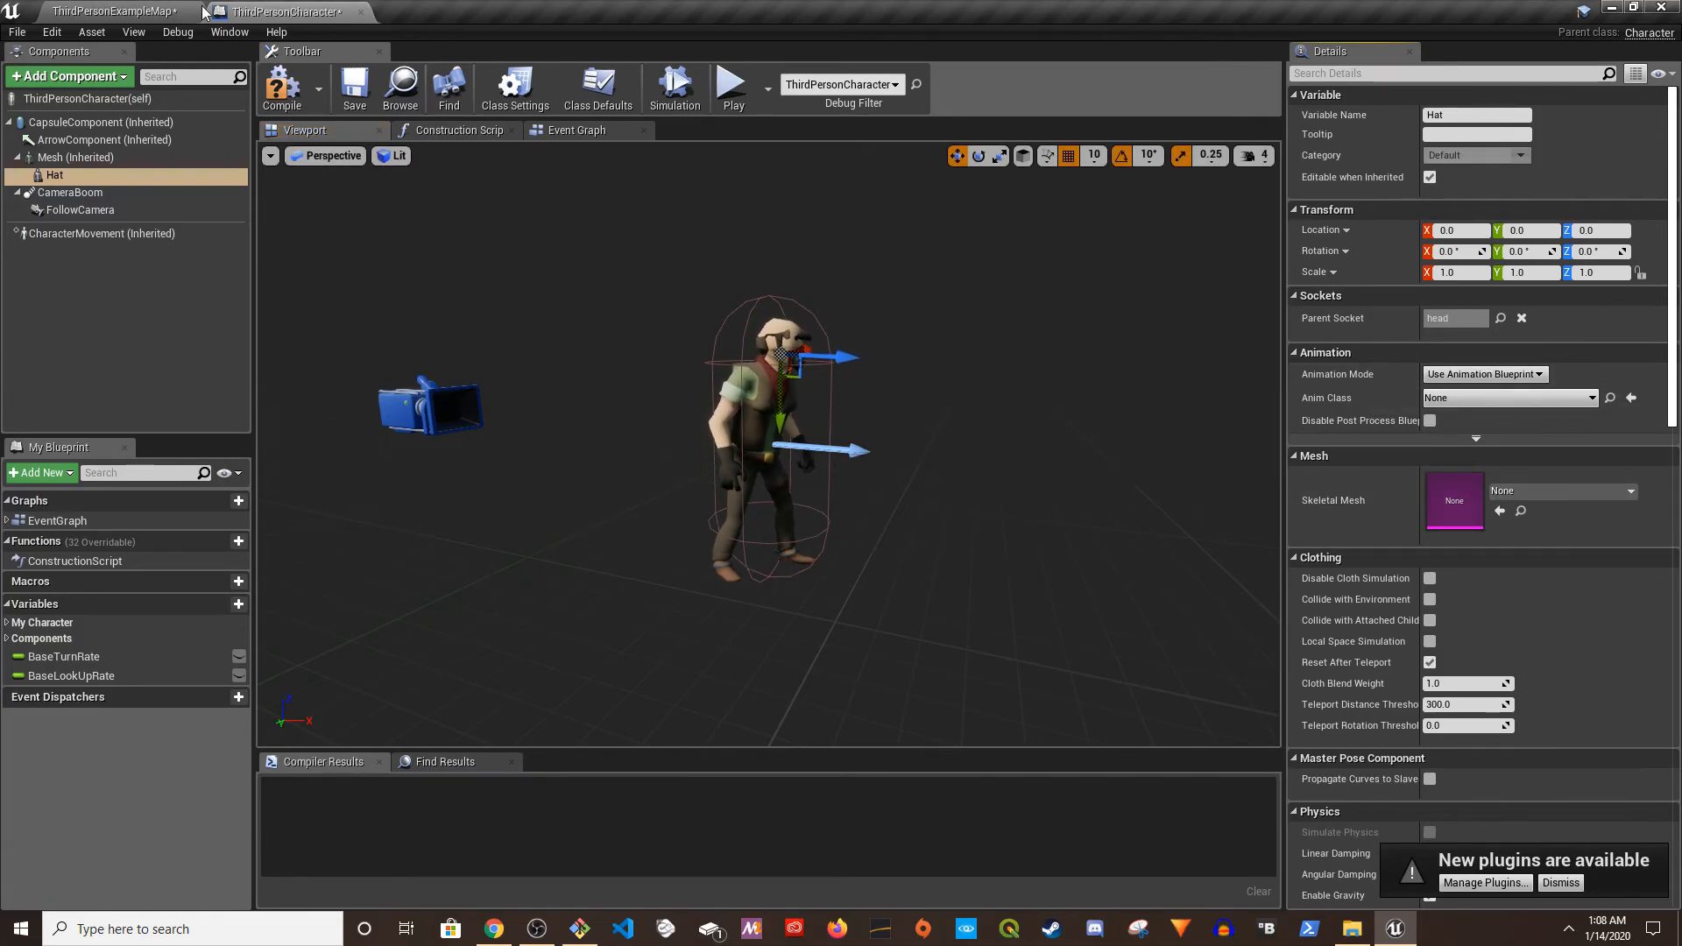
pyautogui.click(1533, 493)
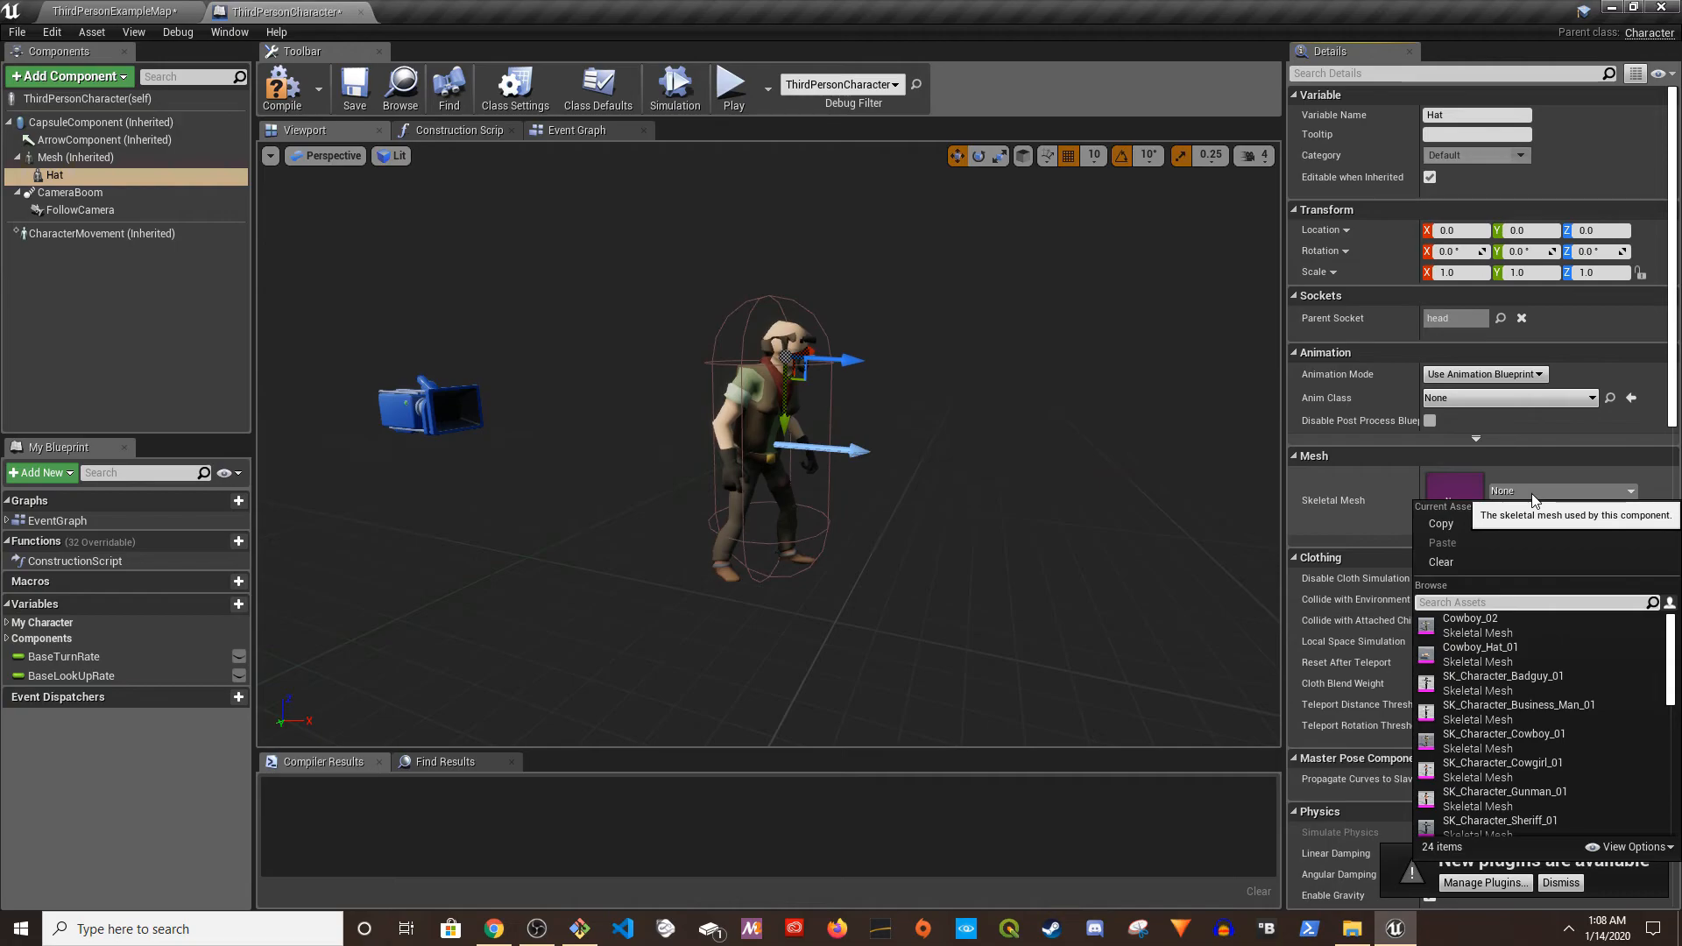
pyautogui.write('hat')
pyautogui.click(1482, 631)
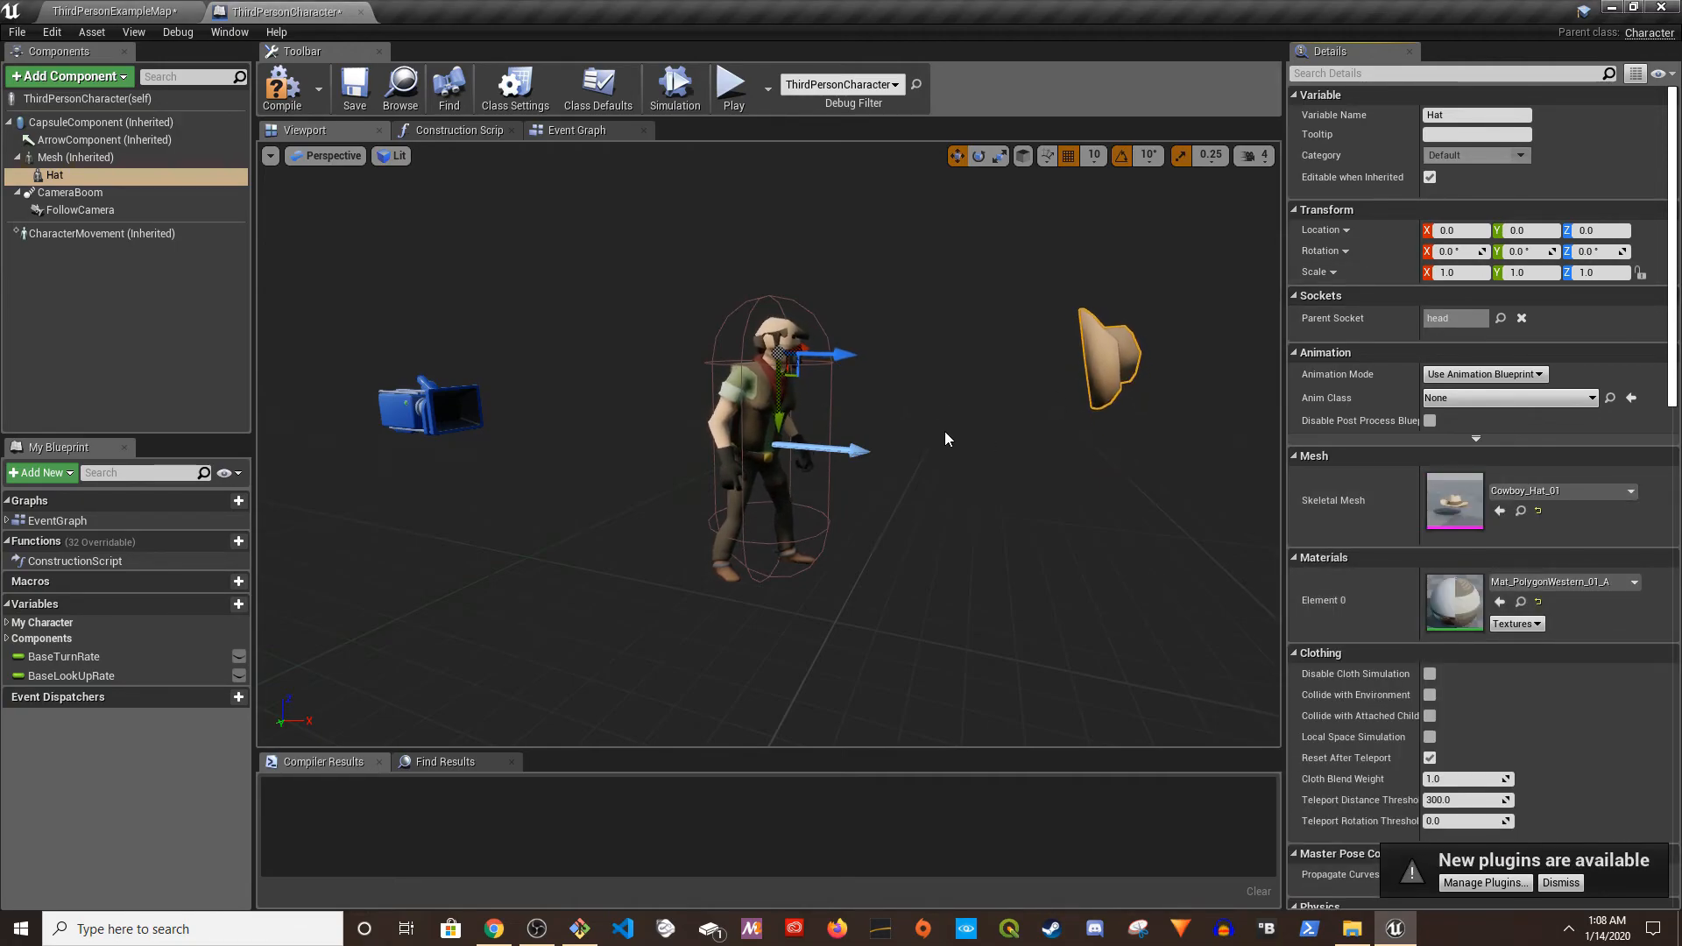
# - Toggle the preview's Realtime option and rotate the Hat about -90° around X so it sits upright
pyautogui.click(271, 155)
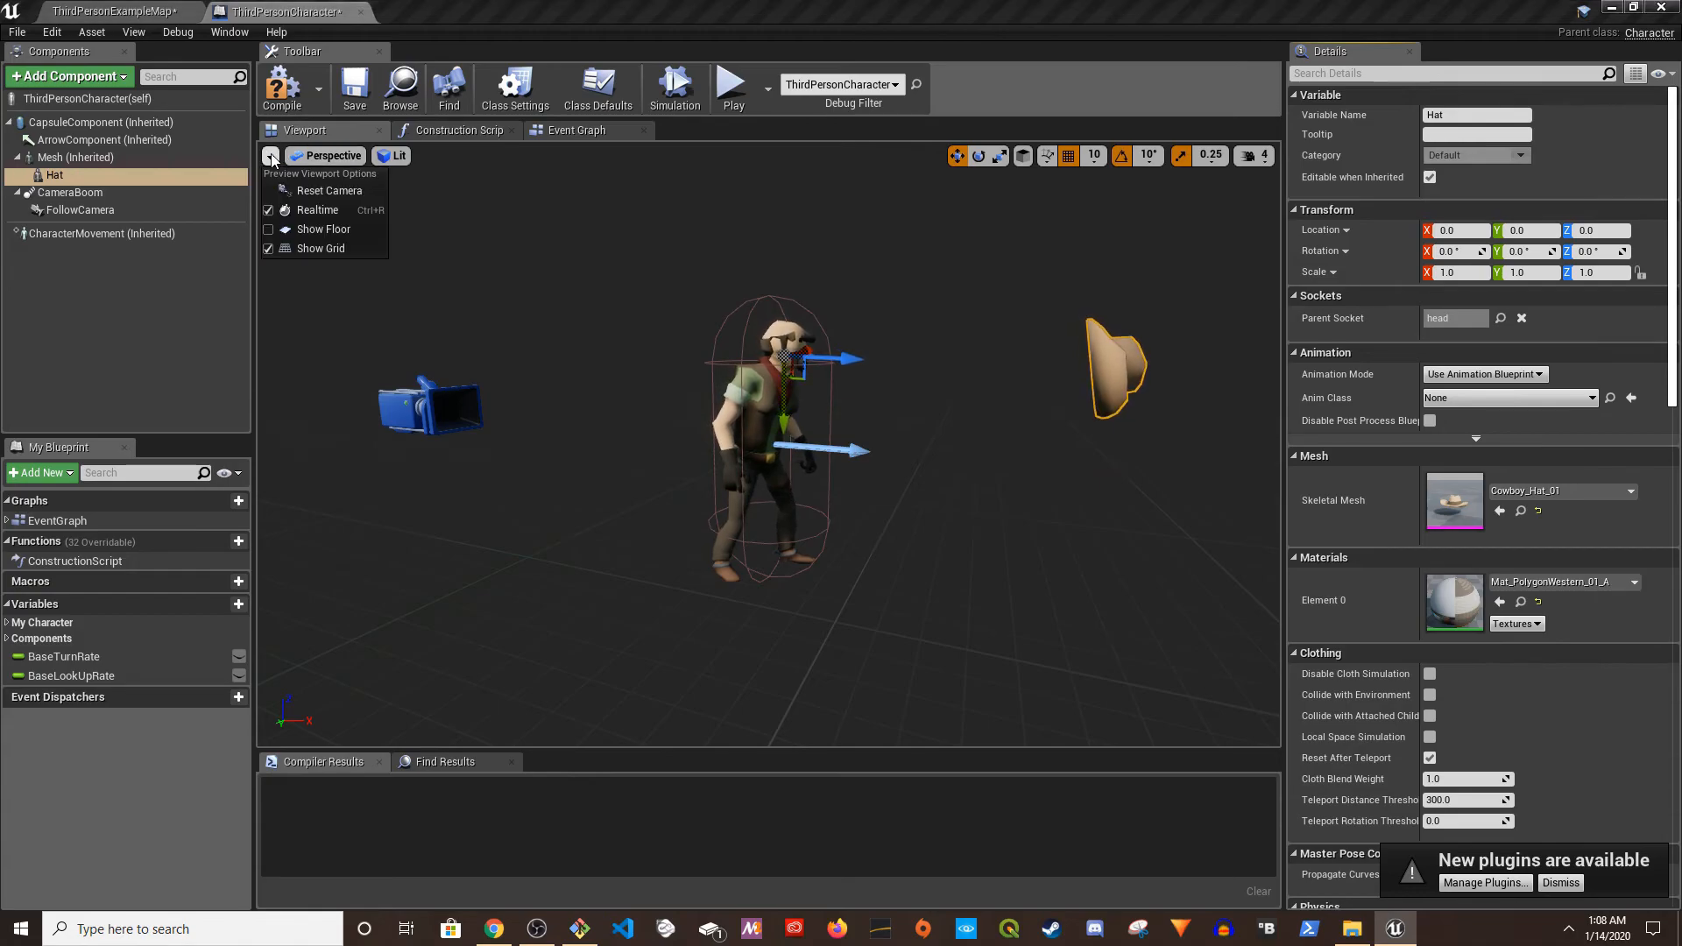
pyautogui.click(304, 217)
pyautogui.press('w')
pyautogui.moveTo(897, 428); pyautogui.dragTo(1008, 401, button='right')
pyautogui.press('s')
pyautogui.press('w')
pyautogui.moveTo(902, 458)
pyautogui.mouseDown(button='right')
pyautogui.moveTo(824, 465)
pyautogui.moveTo(901, 459)
pyautogui.mouseUp(button='right')
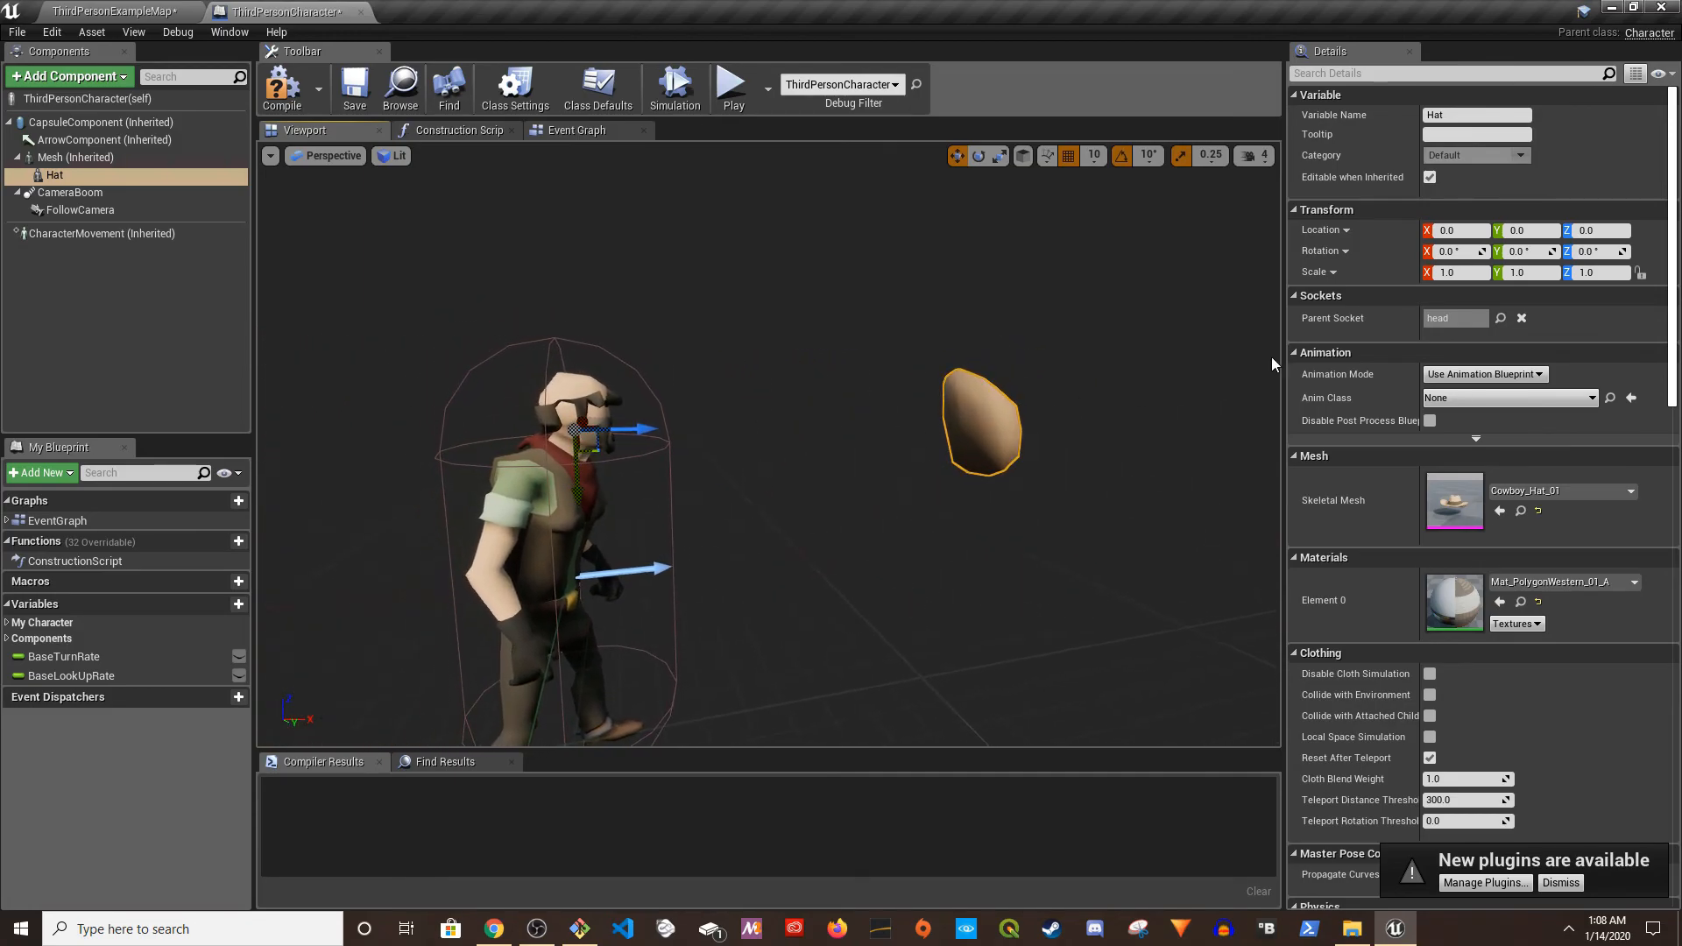
pyautogui.click(980, 156)
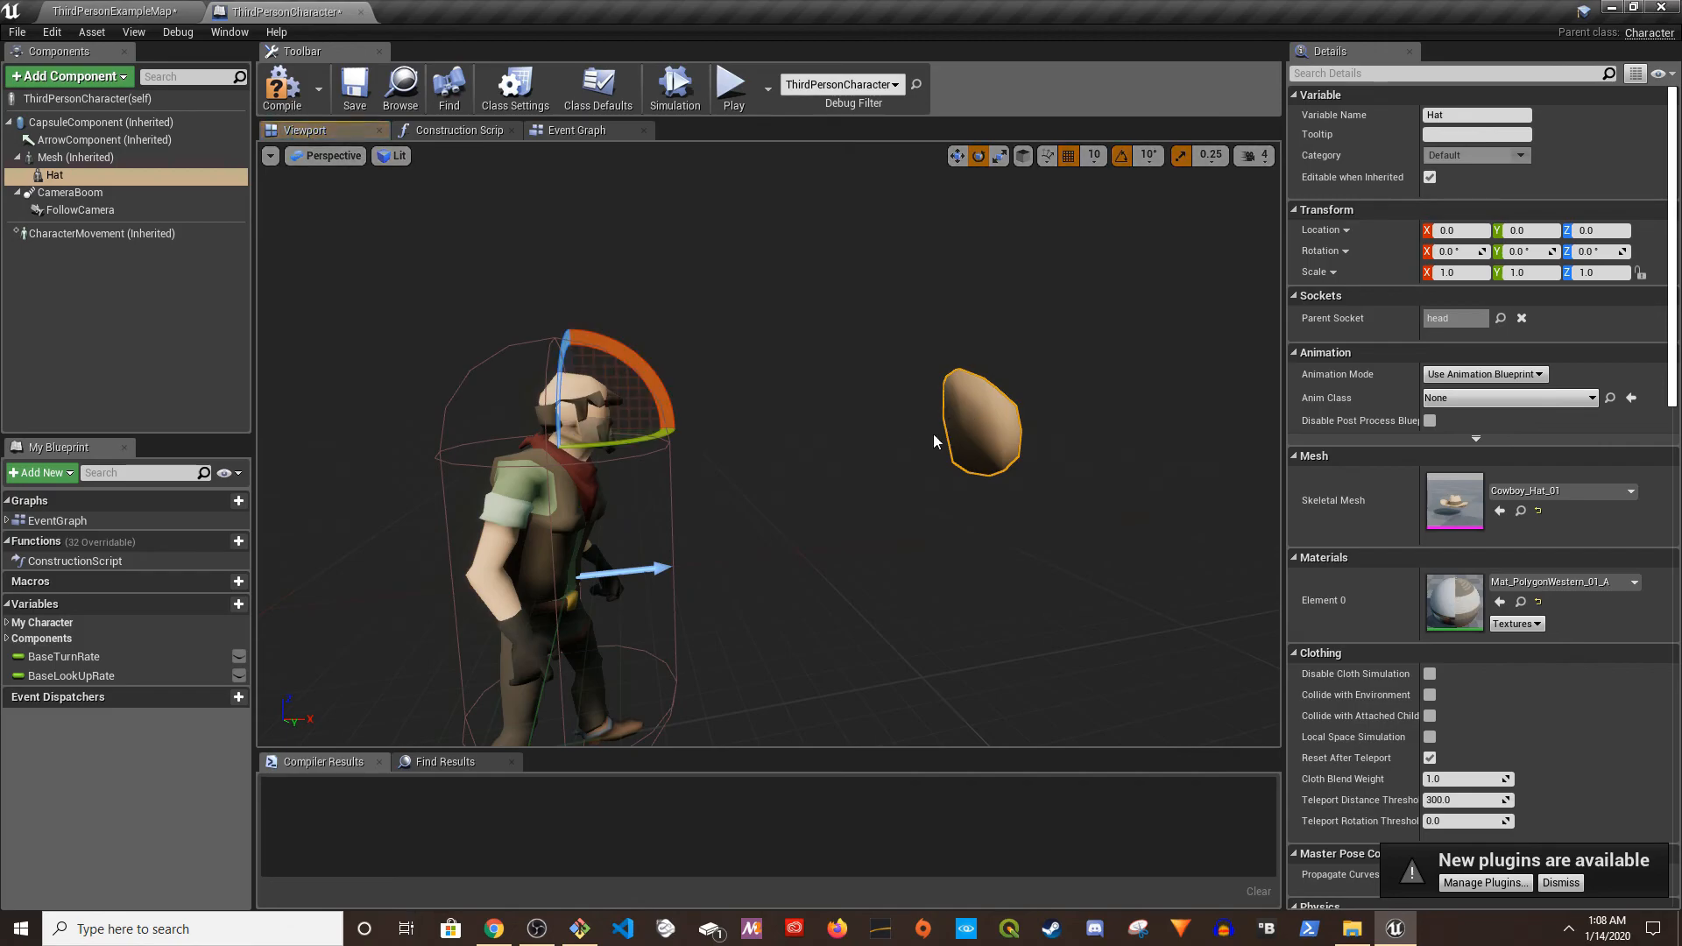
pyautogui.moveTo(651, 375); pyautogui.dragTo(746, 410)
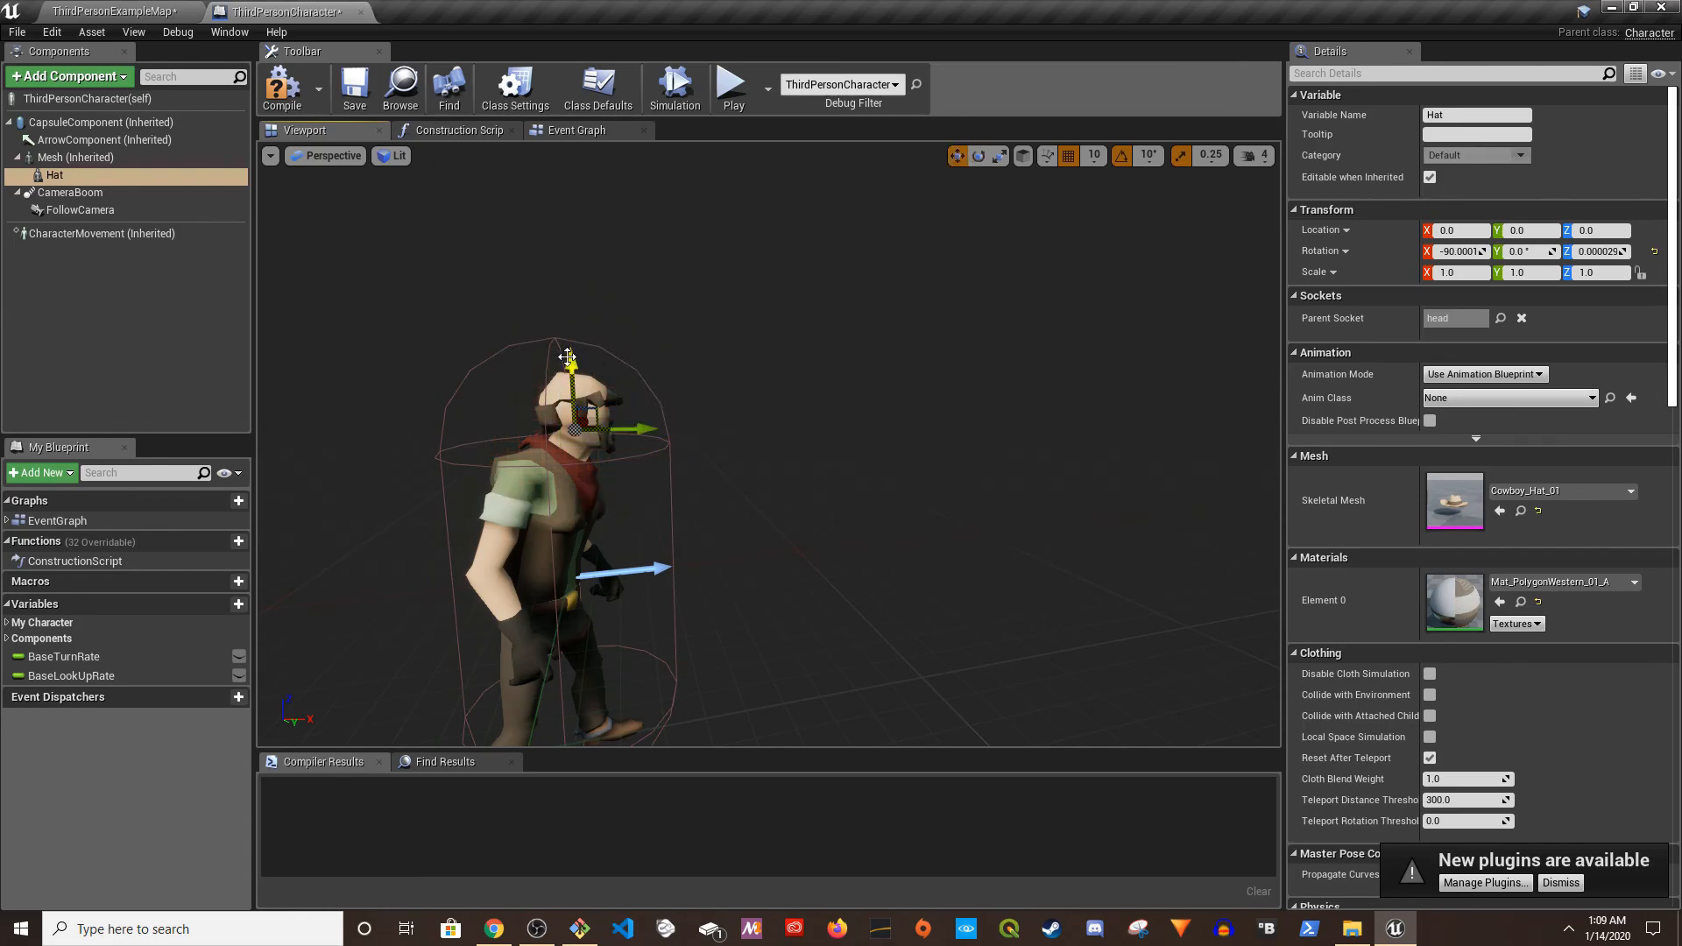
# - Move the Hat onto the cowboy's head, to a Y location of about 160
pyautogui.moveTo(587, 438); pyautogui.dragTo(610, 731)
pyautogui.moveTo(682, 683); pyautogui.dragTo(499, 666, button='right')
pyautogui.moveTo(1026, 521)
pyautogui.mouseDown(button='right')
pyautogui.moveTo(1043, 512)
pyautogui.moveTo(1008, 521)
pyautogui.moveTo(1025, 520)
pyautogui.mouseUp(button='right')
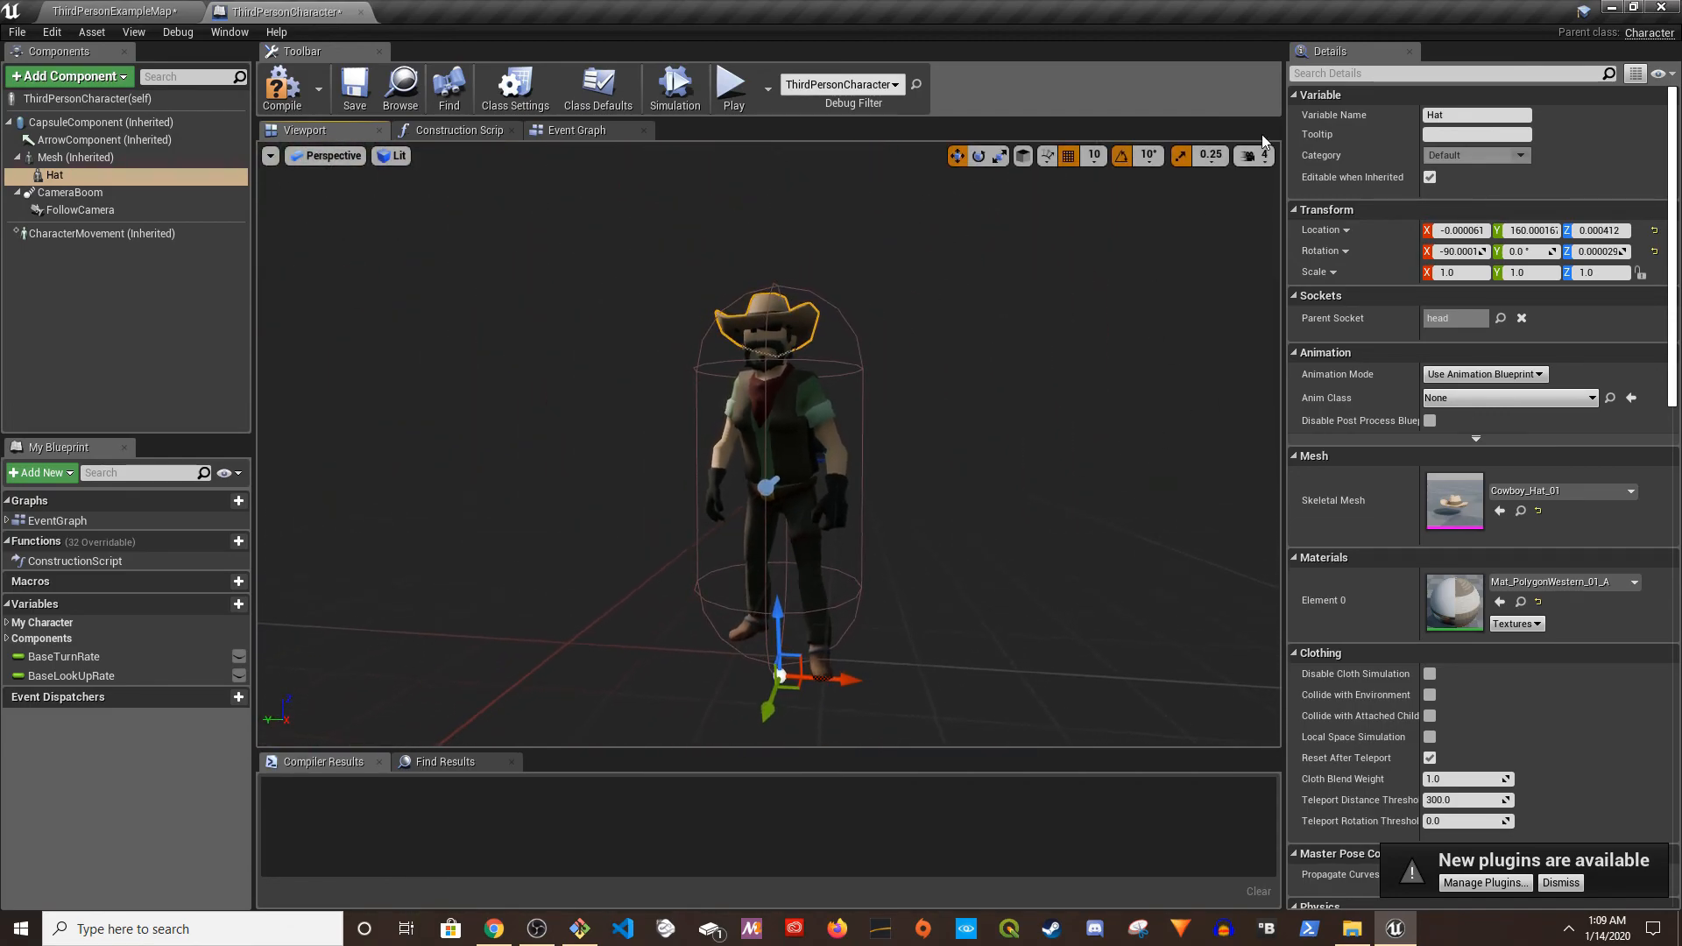
# - Set the camera speed to 2, refine the Hat's Y location to about 157 with position snap 1, and compile the blueprint
pyautogui.click(1255, 155)
pyautogui.moveTo(939, 450); pyautogui.dragTo(879, 552, button='right')
pyautogui.moveTo(862, 474)
pyautogui.mouseDown(button='right')
pyautogui.moveTo(833, 482)
pyautogui.moveTo(943, 488)
pyautogui.moveTo(876, 482)
pyautogui.mouseUp(button='right')
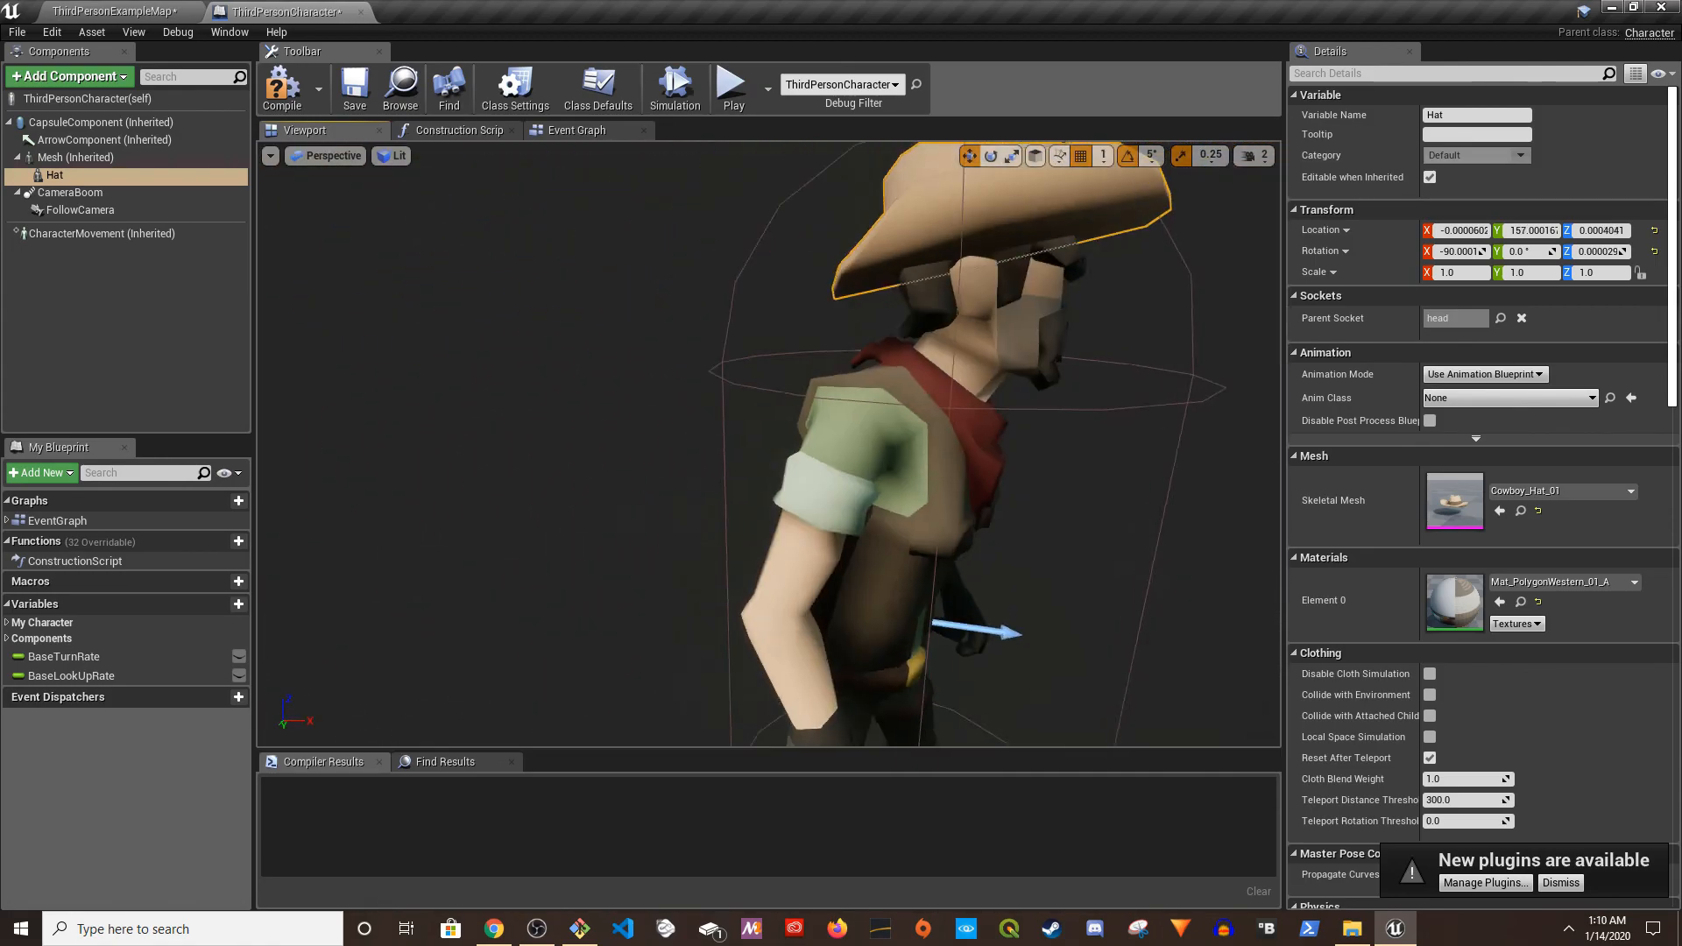
pyautogui.moveTo(841, 491); pyautogui.dragTo(912, 601, button='right')
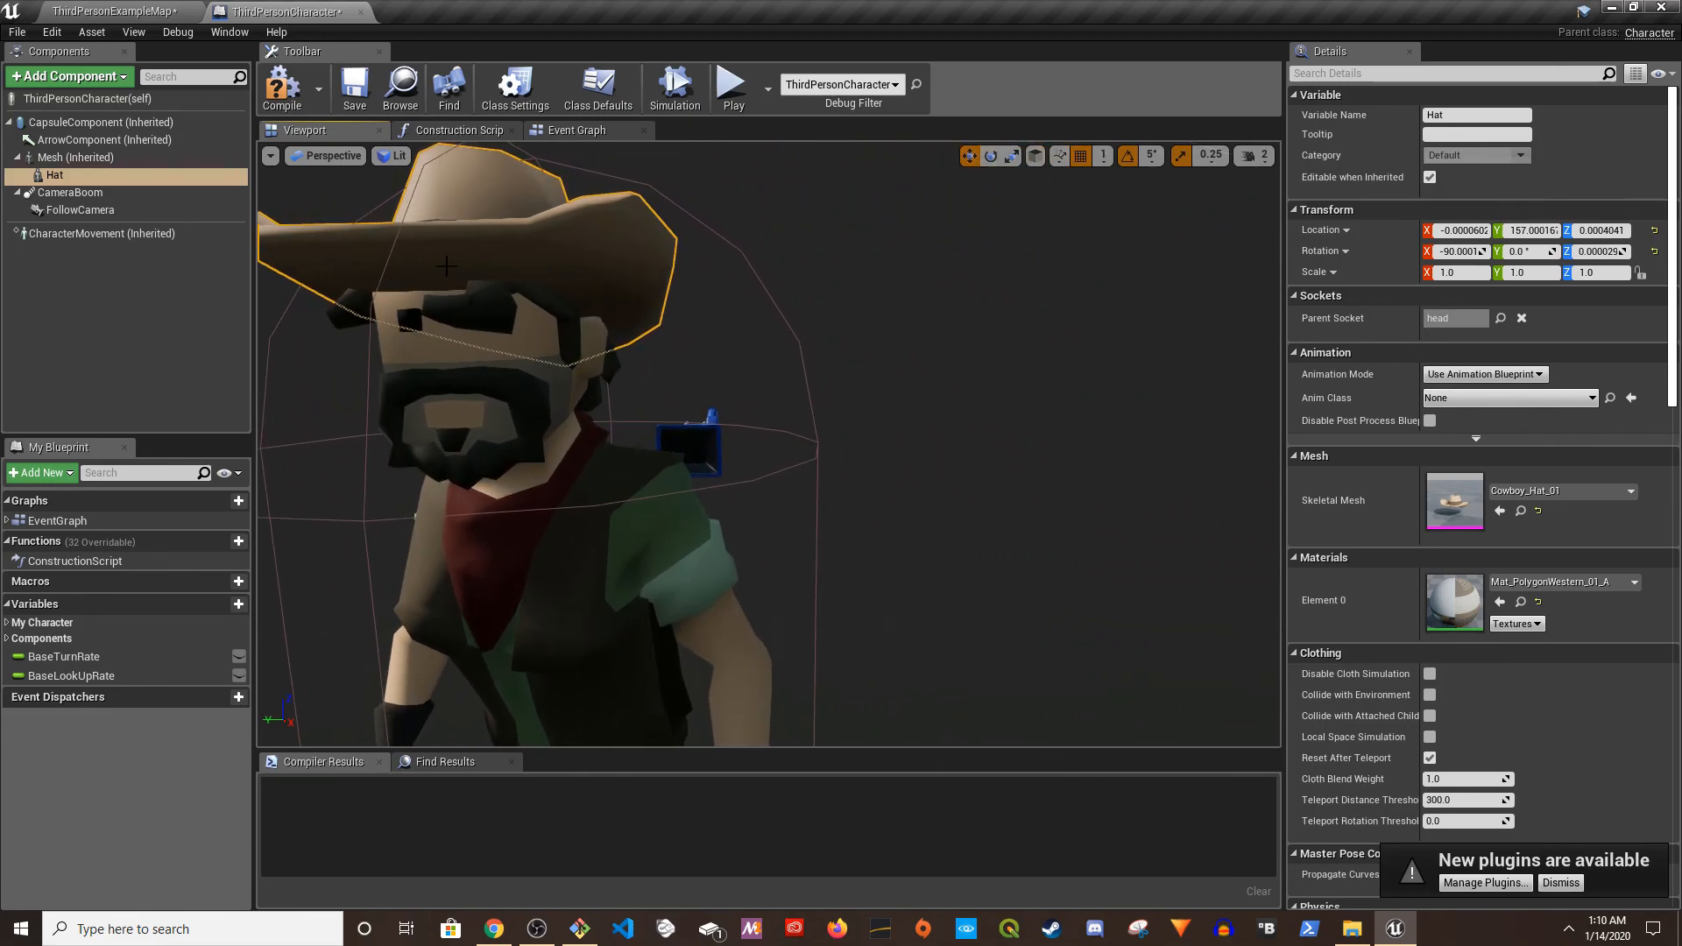
pyautogui.click(291, 112)
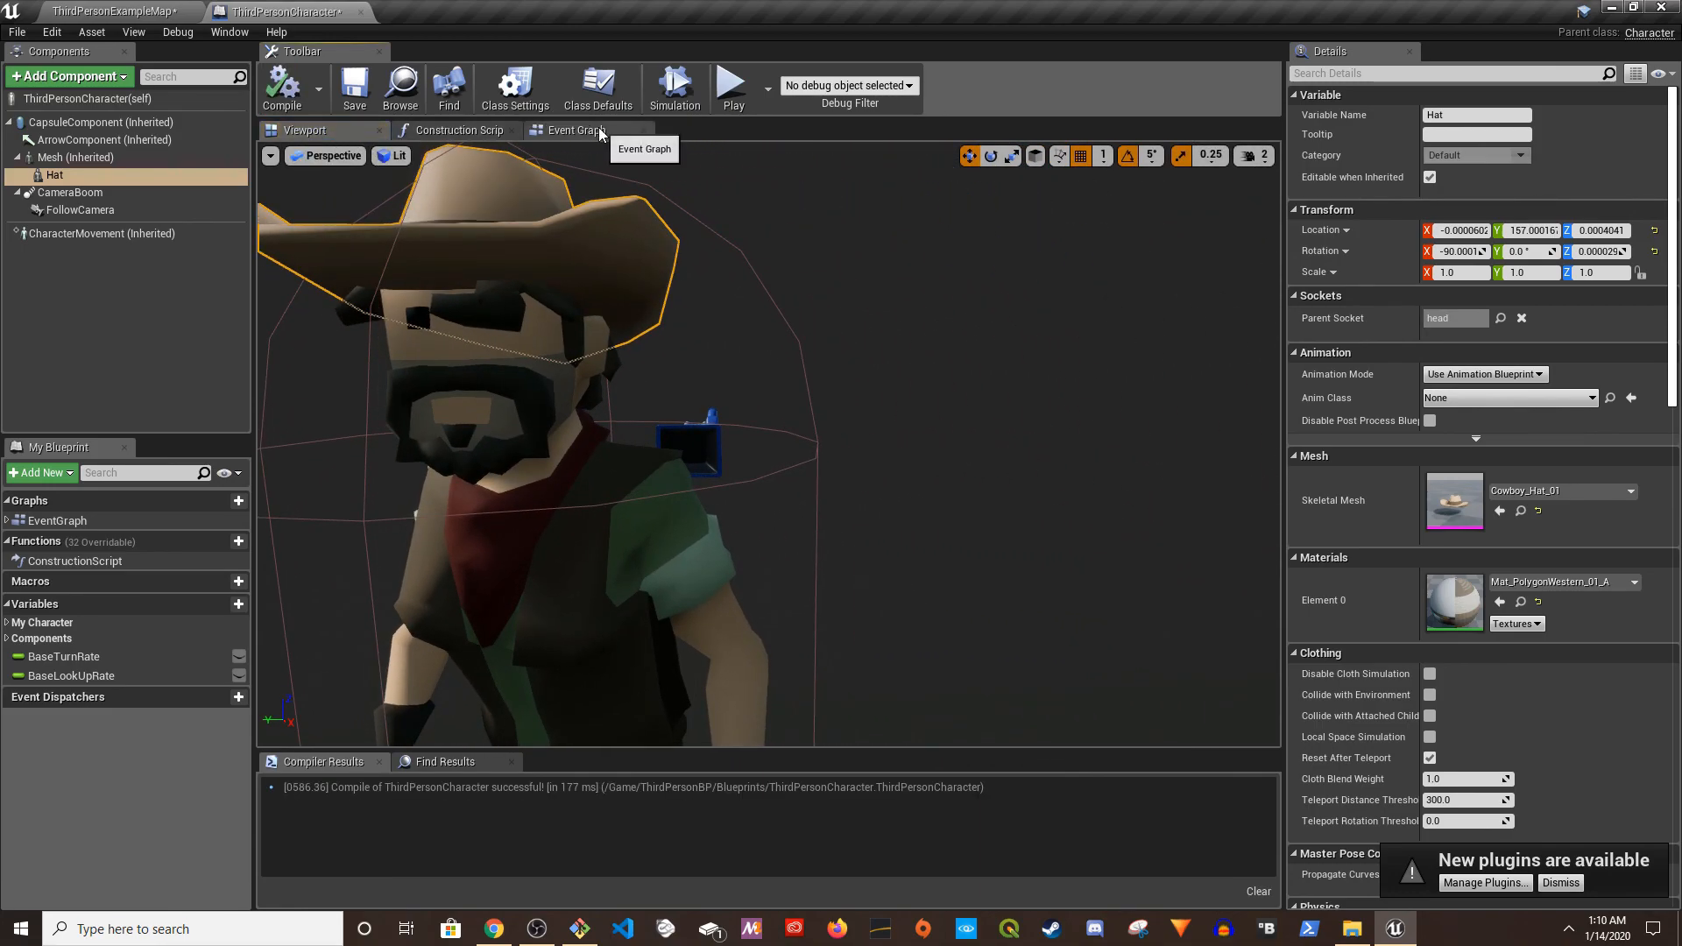
# - Play ThirdPersonExampleMap and run the cowboy across the floor and stairs to check that the hat follows his head
pyautogui.click(601, 133)
pyautogui.click(114, 11)
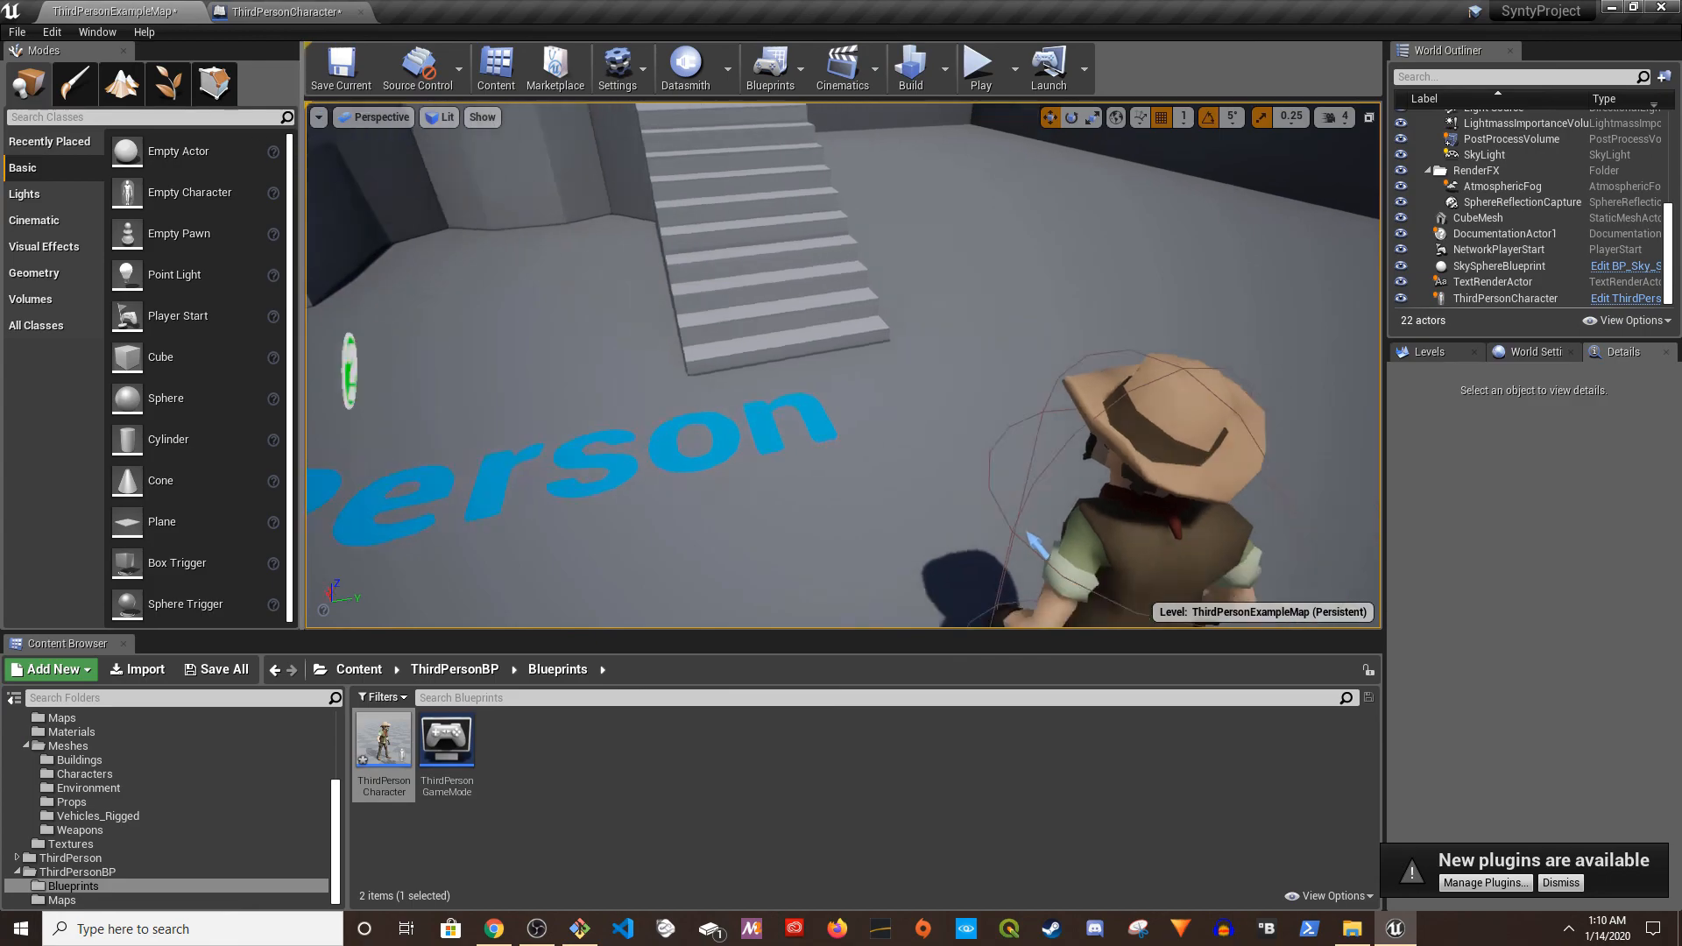
pyautogui.click(971, 53)
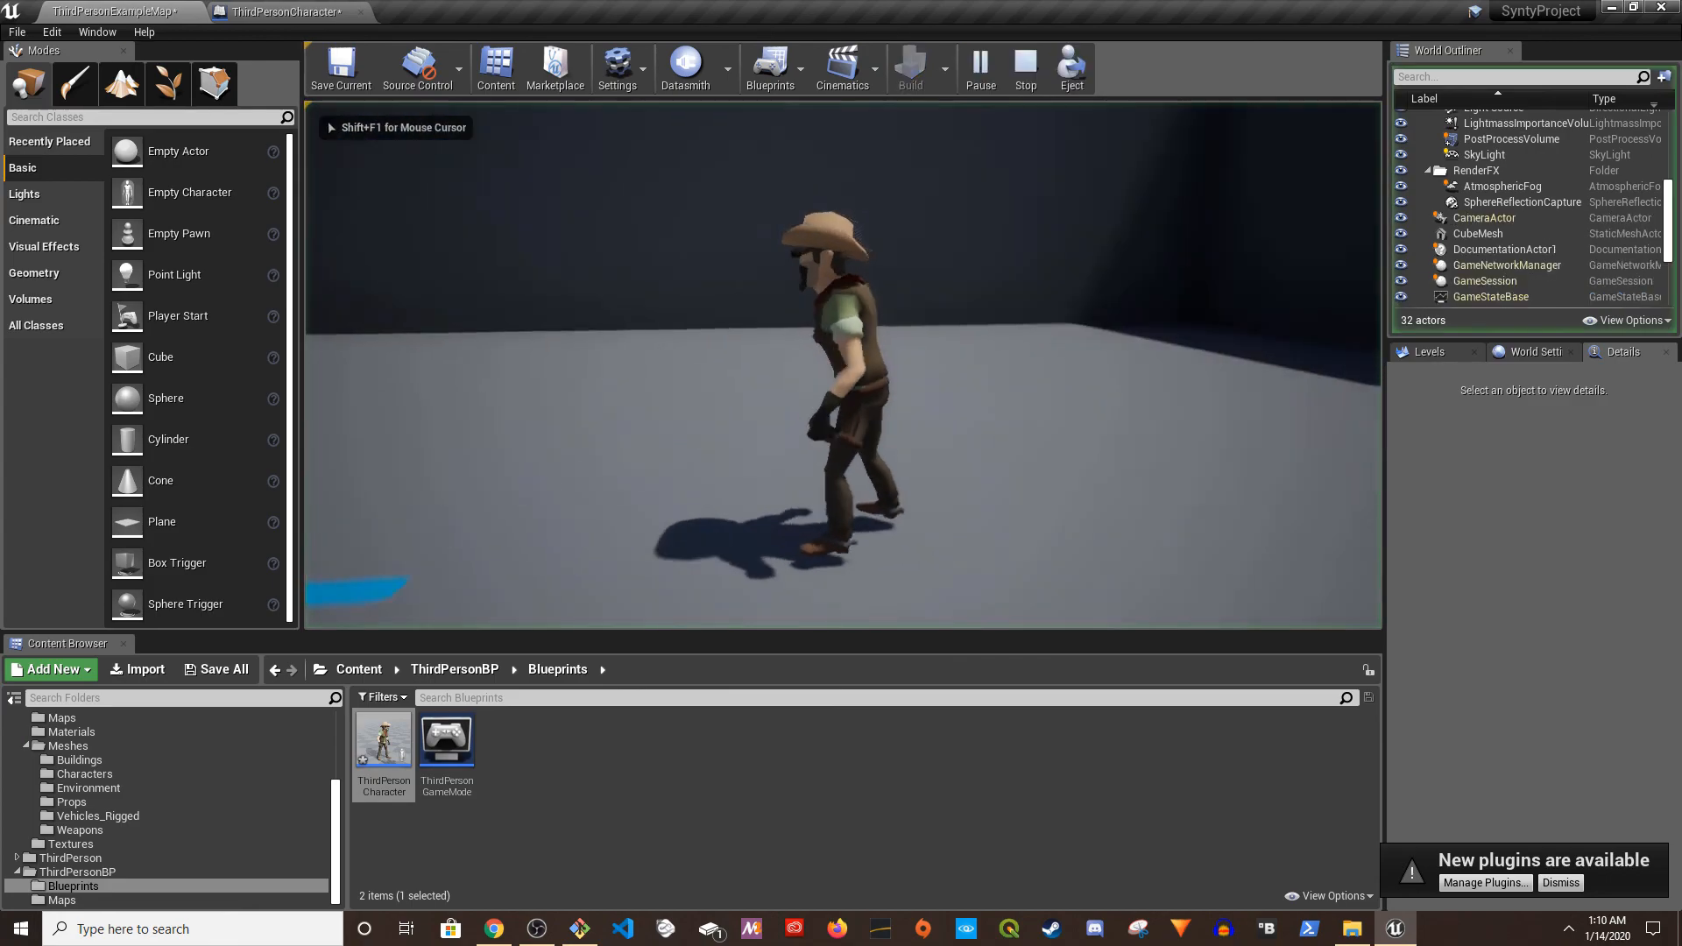
pyautogui.press('a')
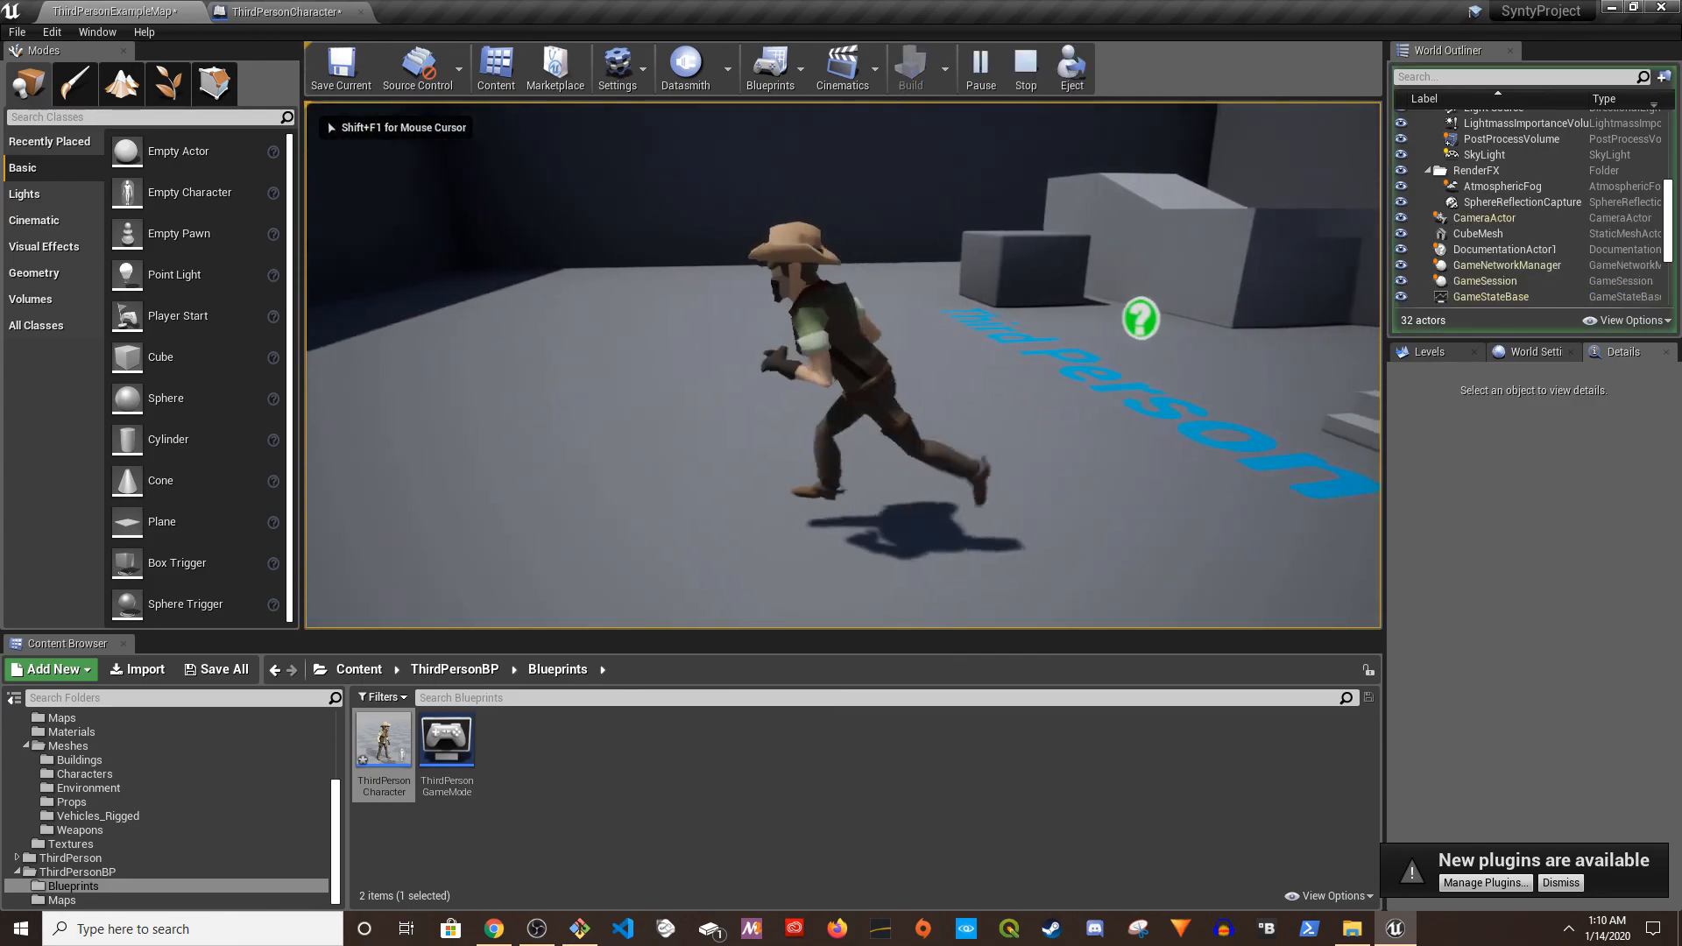
pyautogui.press('w')
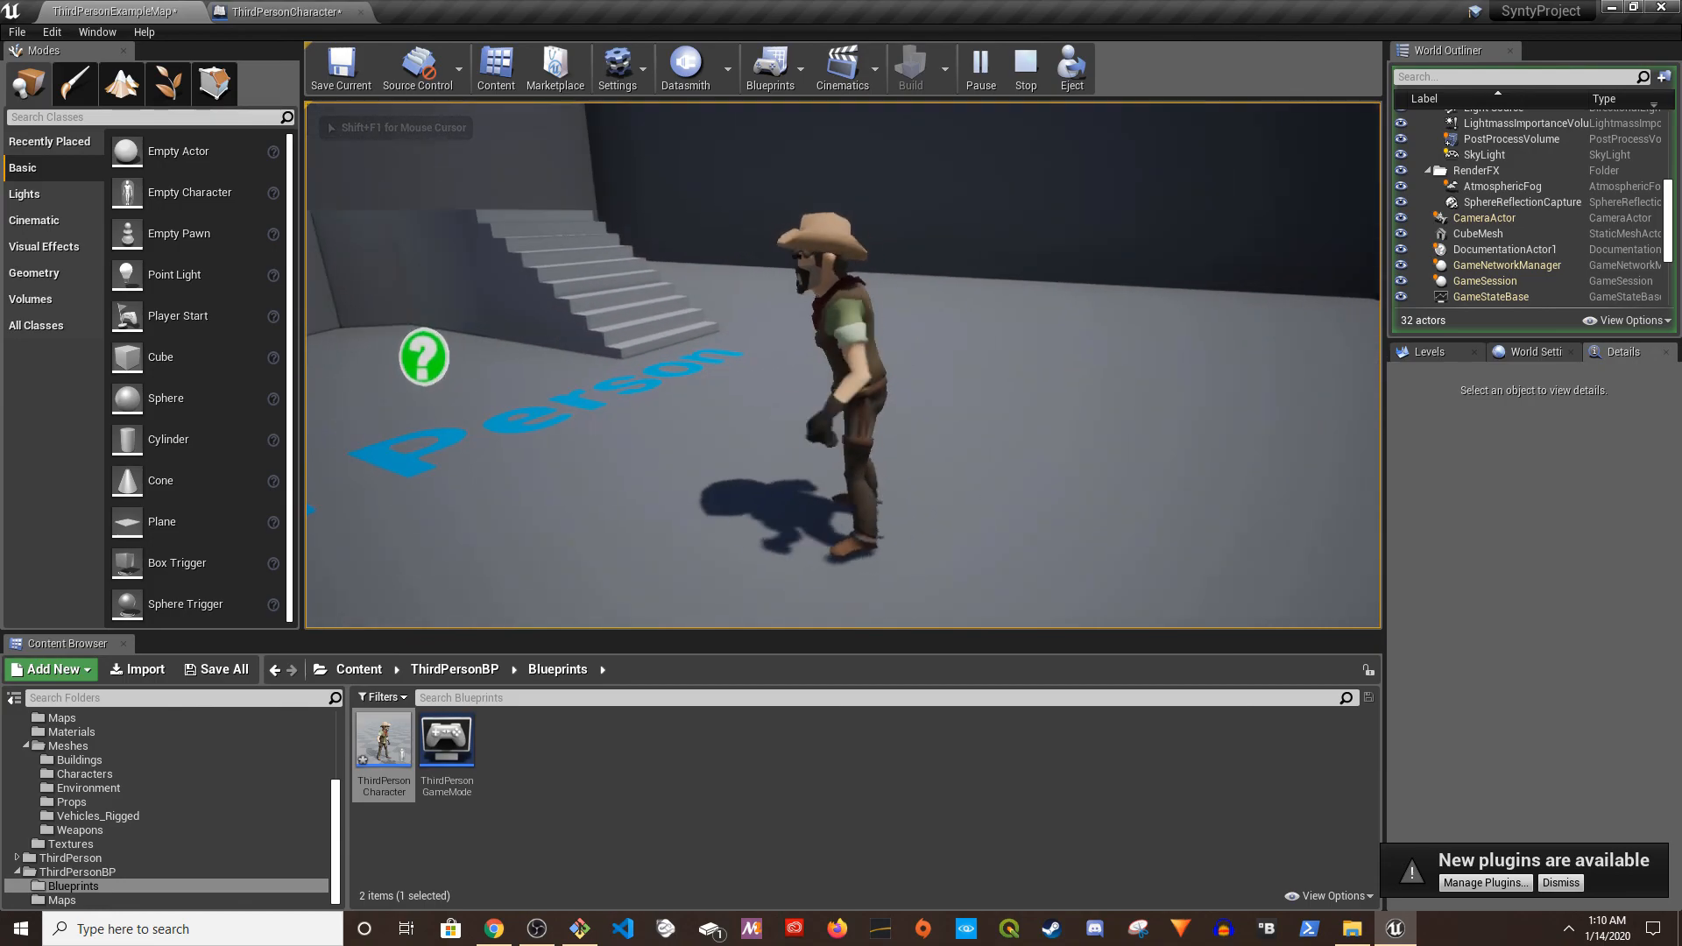
pyautogui.press('w')
pyautogui.press('s')
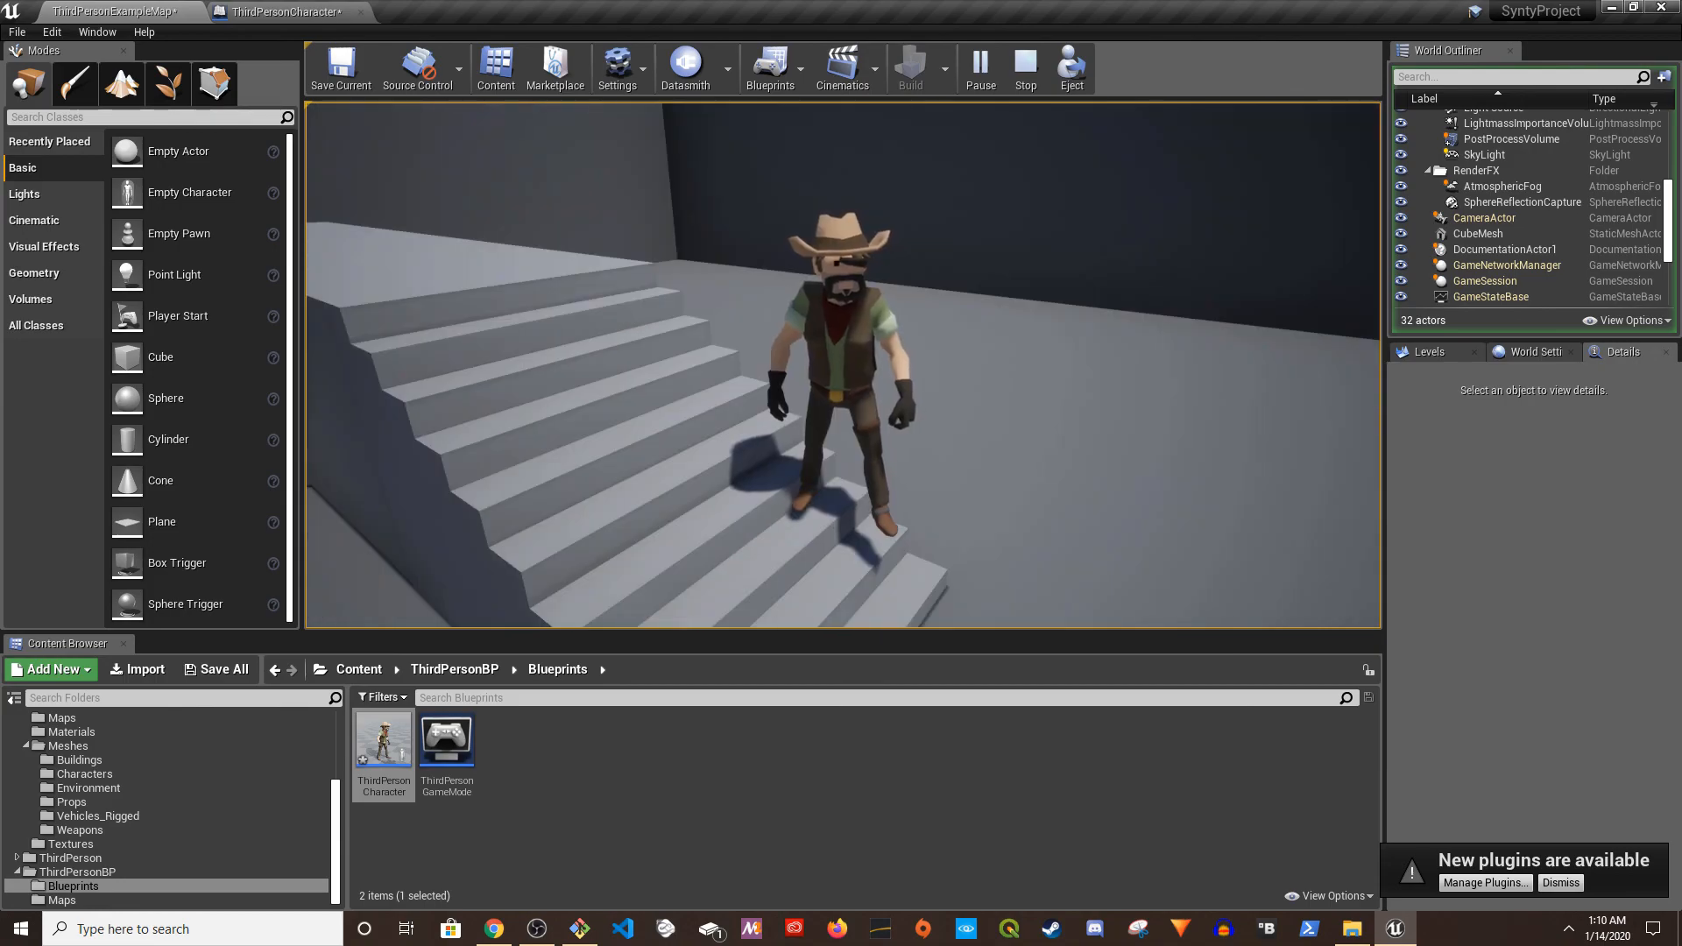